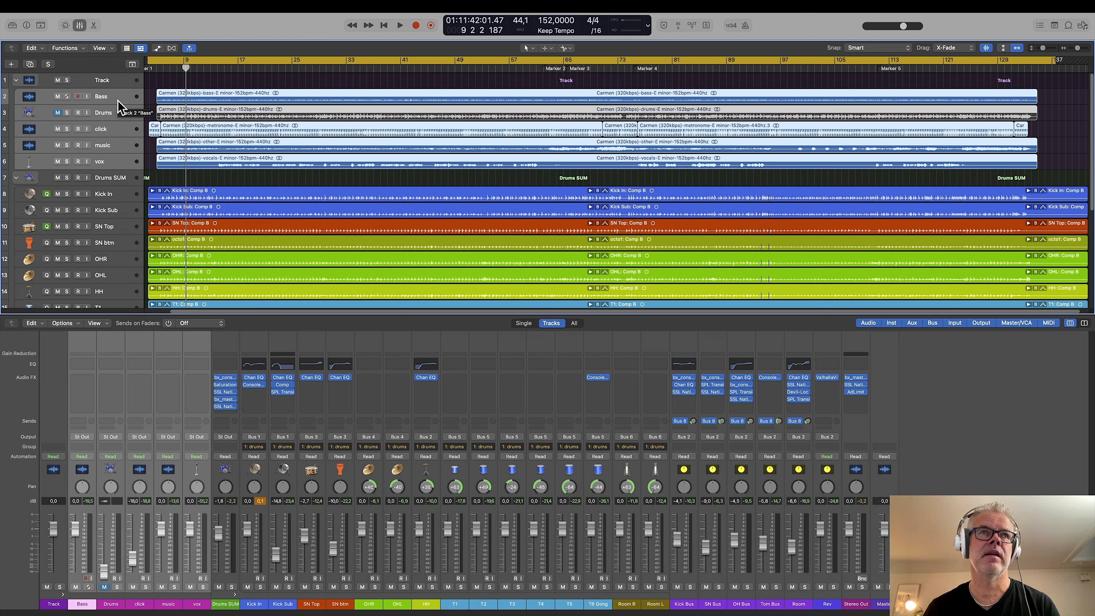
Step: Play the song's opening from bar 3, beat 4, listening to the click count-in and the tracks' entry up to bar 6
{"action": "key", "text": "z"}
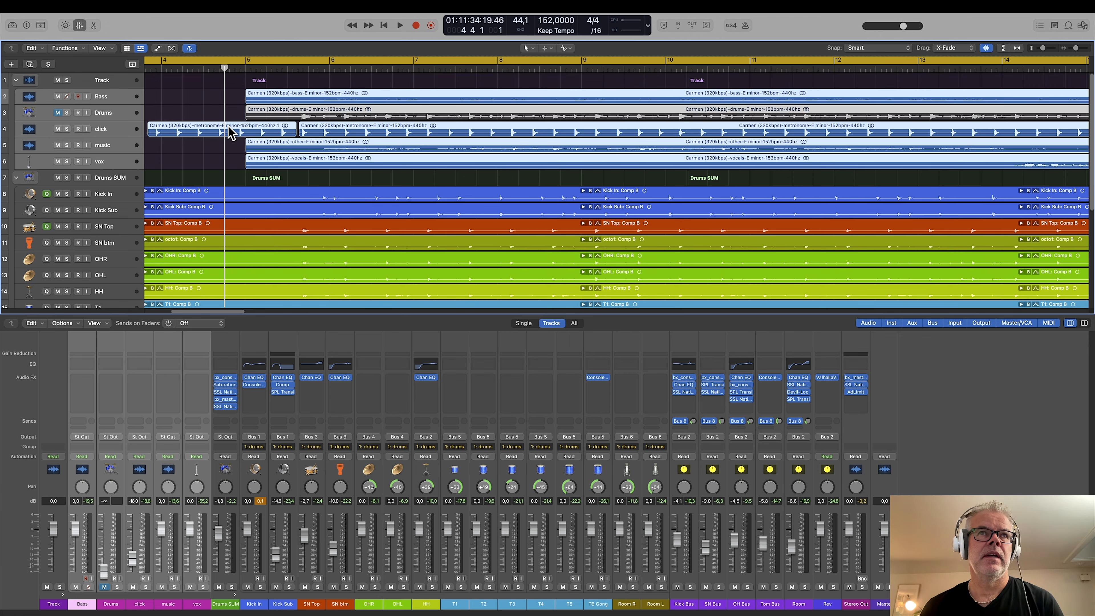
{"action": "scroll", "coordinate": [183, 86], "scroll_direction": "left", "scroll_amount": 1}
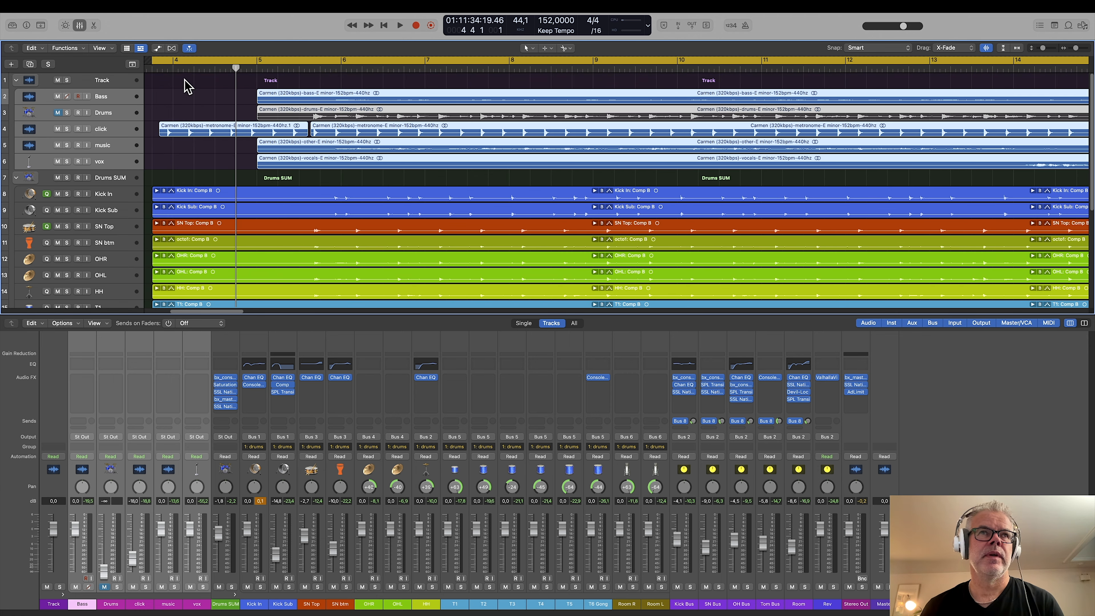
{"action": "left_click", "coordinate": [164, 68]}
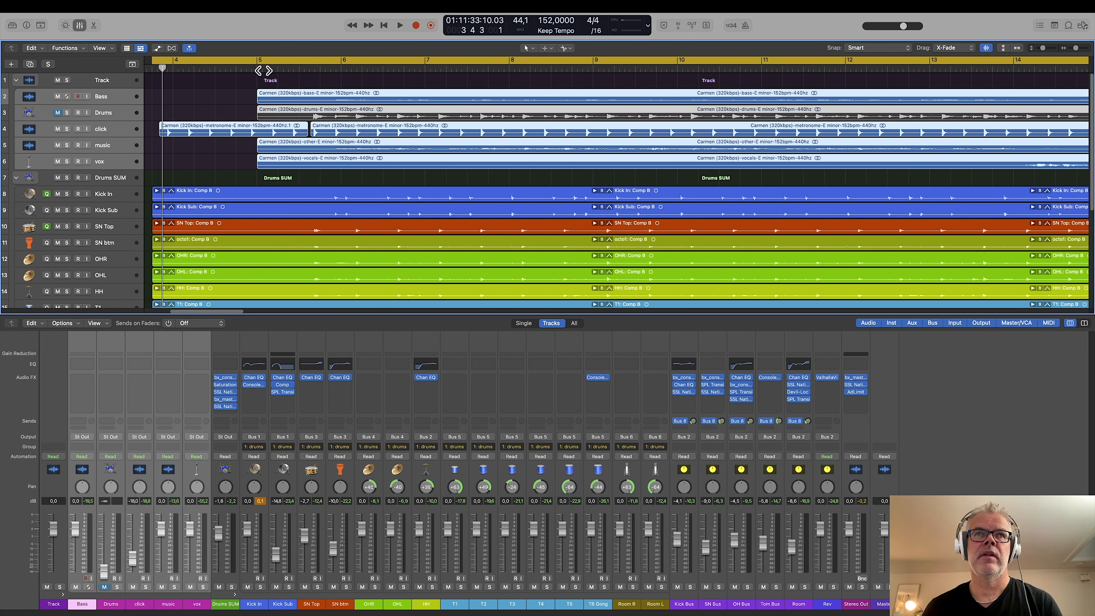
{"action": "key", "text": "space"}
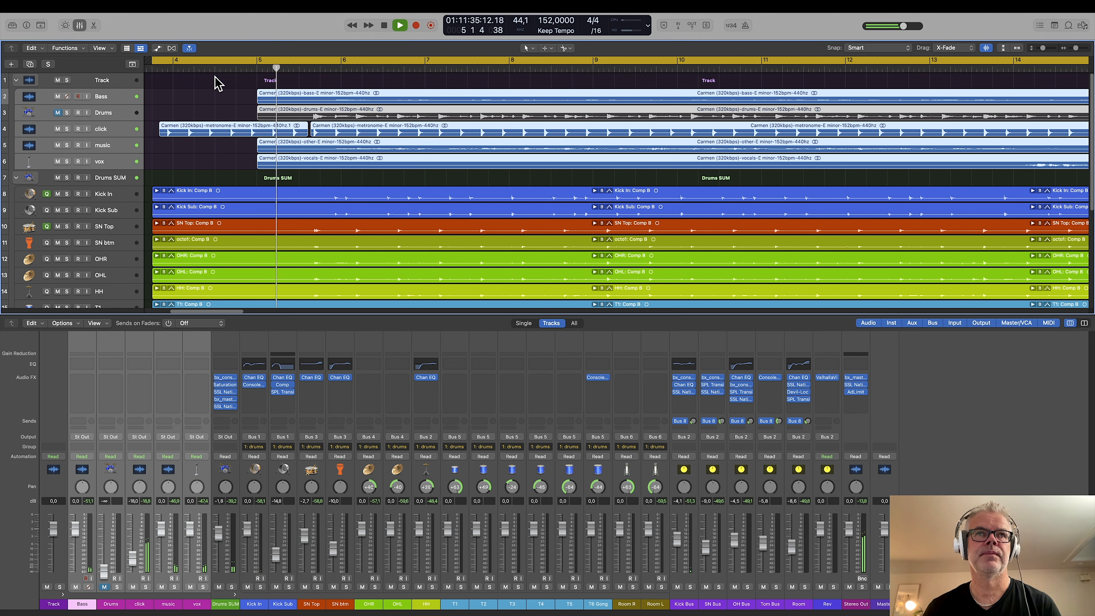
{"action": "key", "text": "space"}
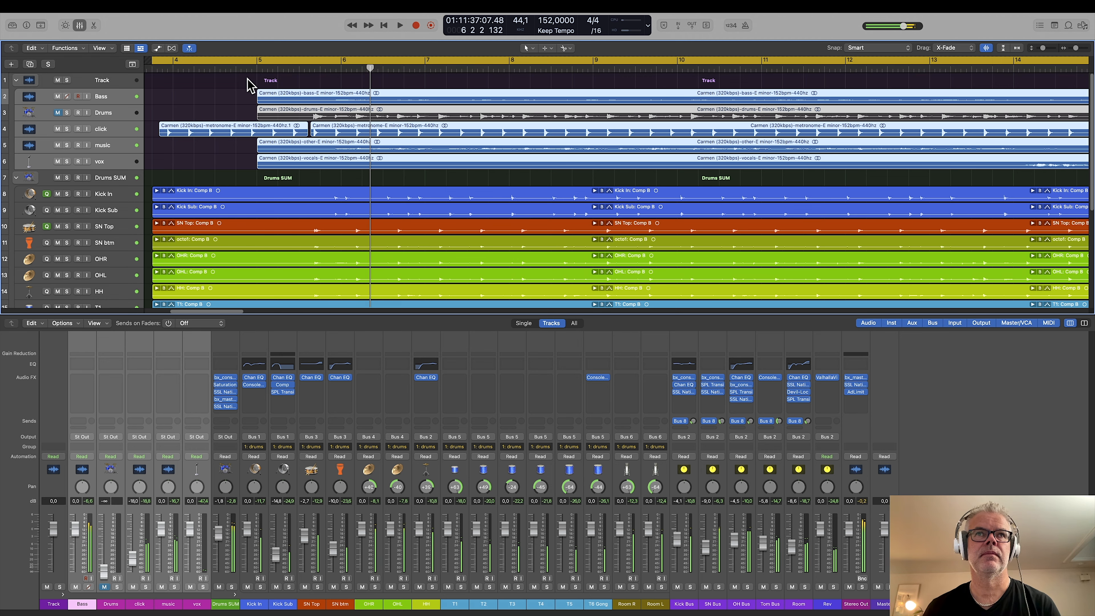
Step: Play the passage from bar 71 to bar 74, where the click track is cut into separate regions
{"action": "scroll", "coordinate": [302, 121], "scroll_direction": "right", "scroll_amount": 2}
{"action": "scroll", "coordinate": [451, 85], "scroll_direction": "right", "scroll_amount": 15}
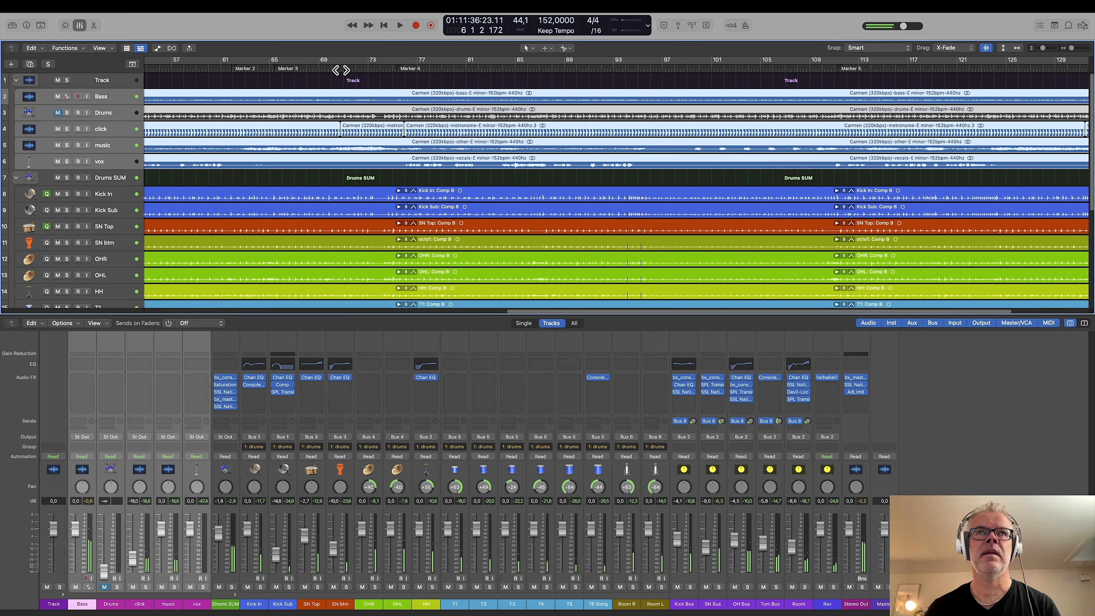
{"action": "left_click", "coordinate": [345, 68]}
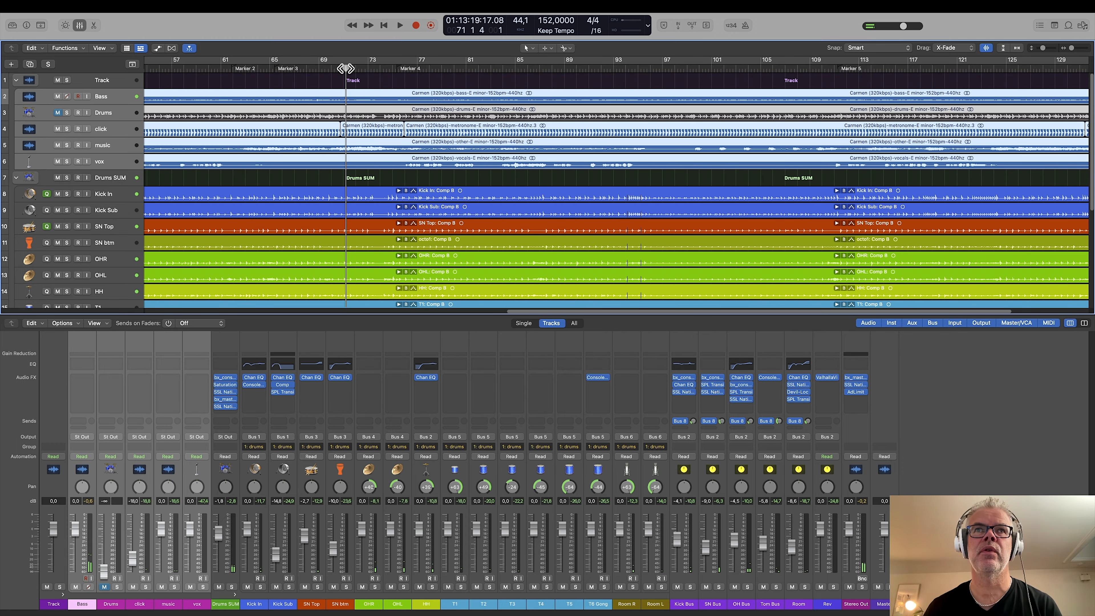
{"action": "key", "text": "space"}
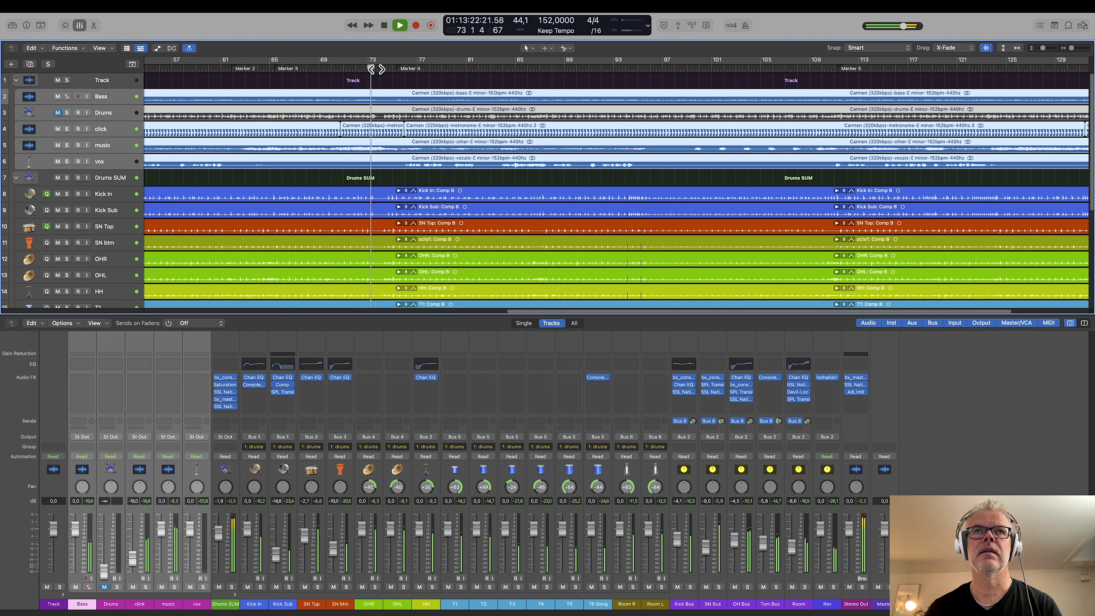
{"action": "key", "text": "space"}
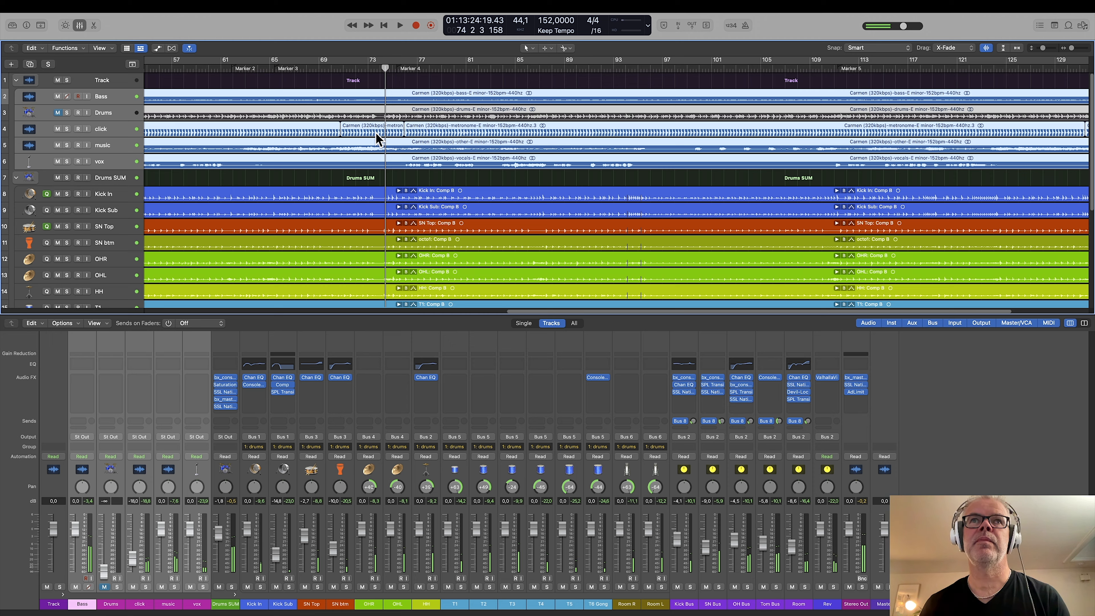
Step: Play the song's ending from about bar 131 twice, around the last short region on the click track
{"action": "scroll", "coordinate": [367, 129], "scroll_direction": "right", "scroll_amount": 6}
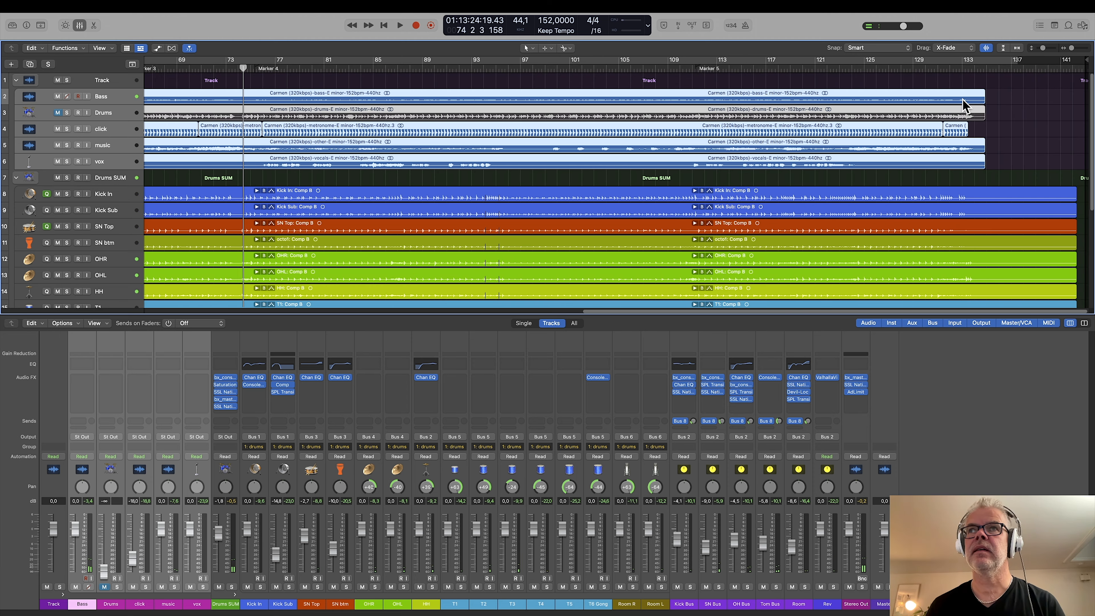
{"action": "left_click", "coordinate": [944, 66]}
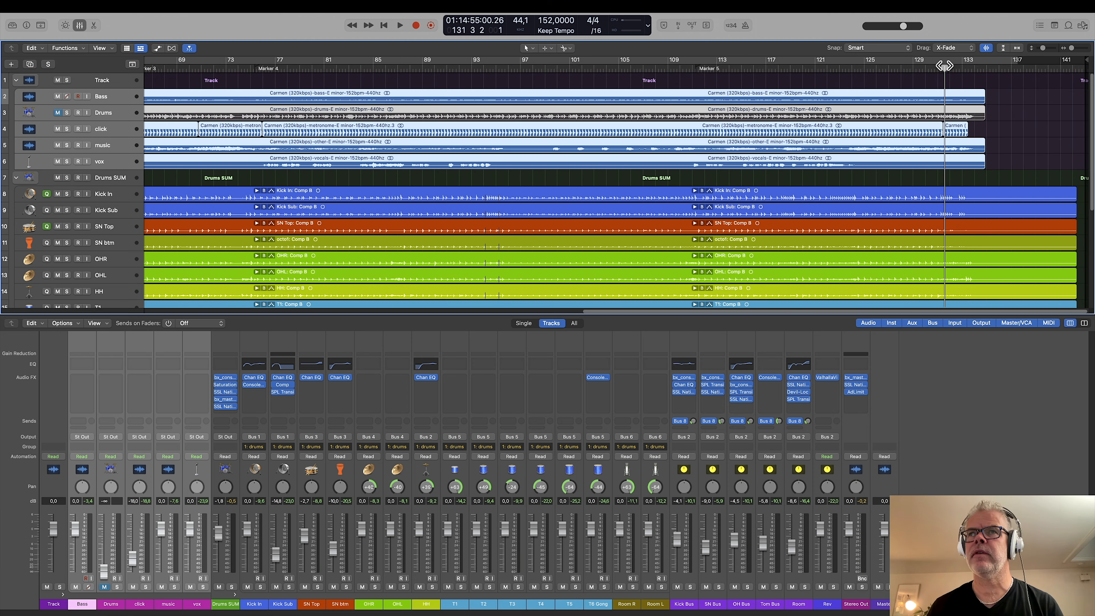
{"action": "key", "text": "space"}
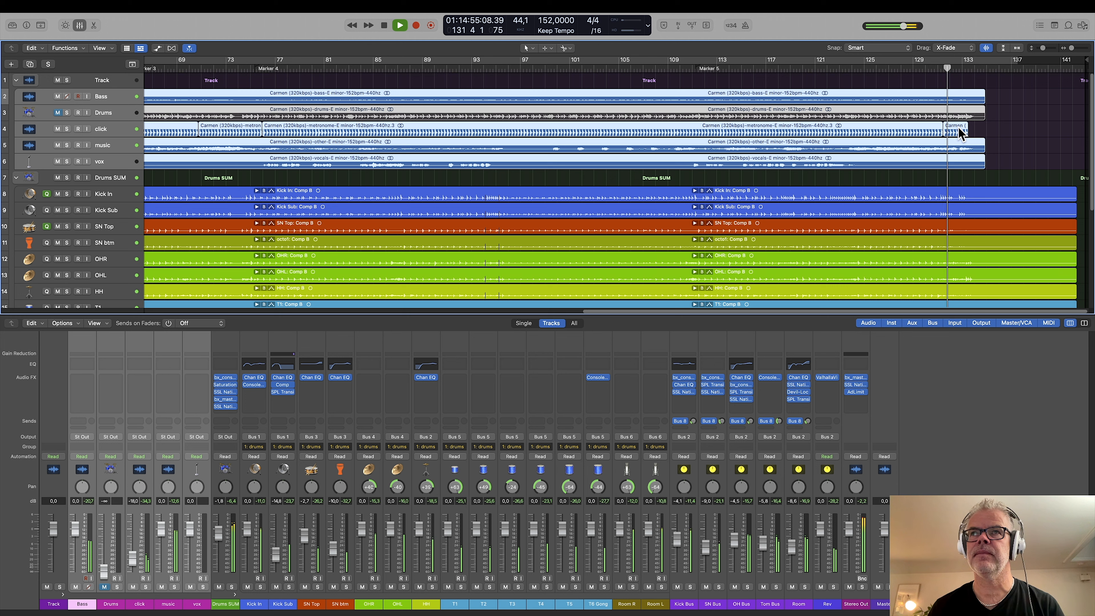
{"action": "key", "text": "space"}
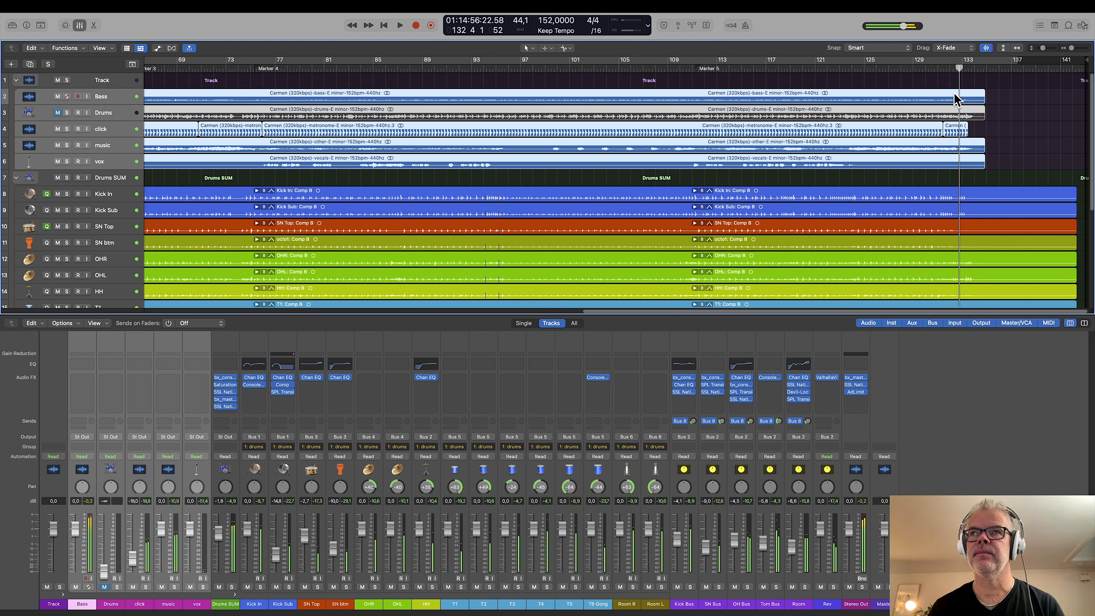
{"action": "left_click", "coordinate": [940, 69]}
{"action": "key", "text": "space"}
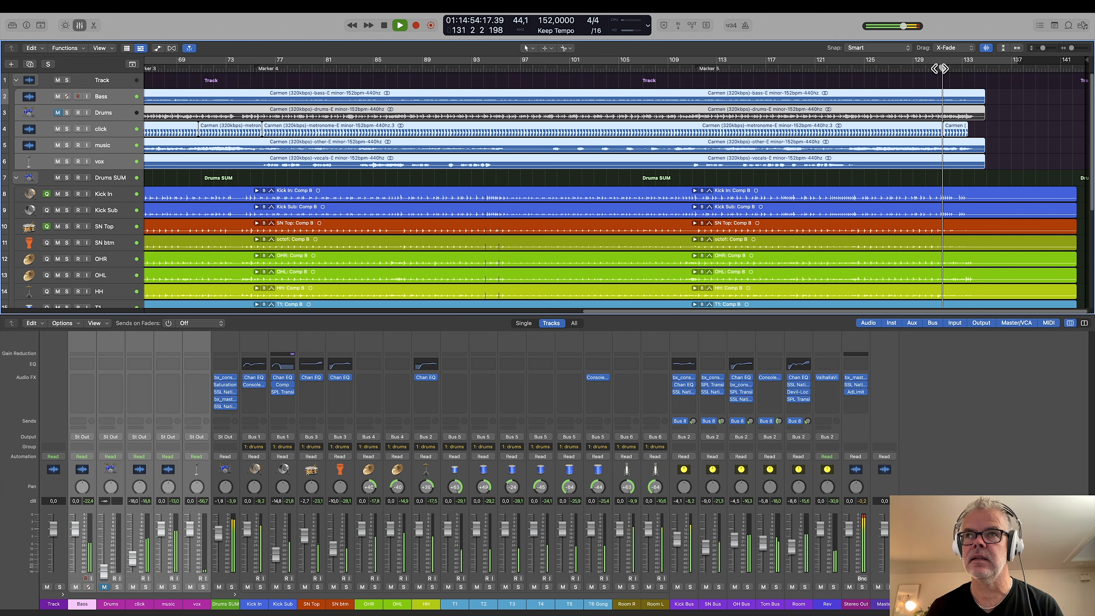
{"action": "key", "text": "space"}
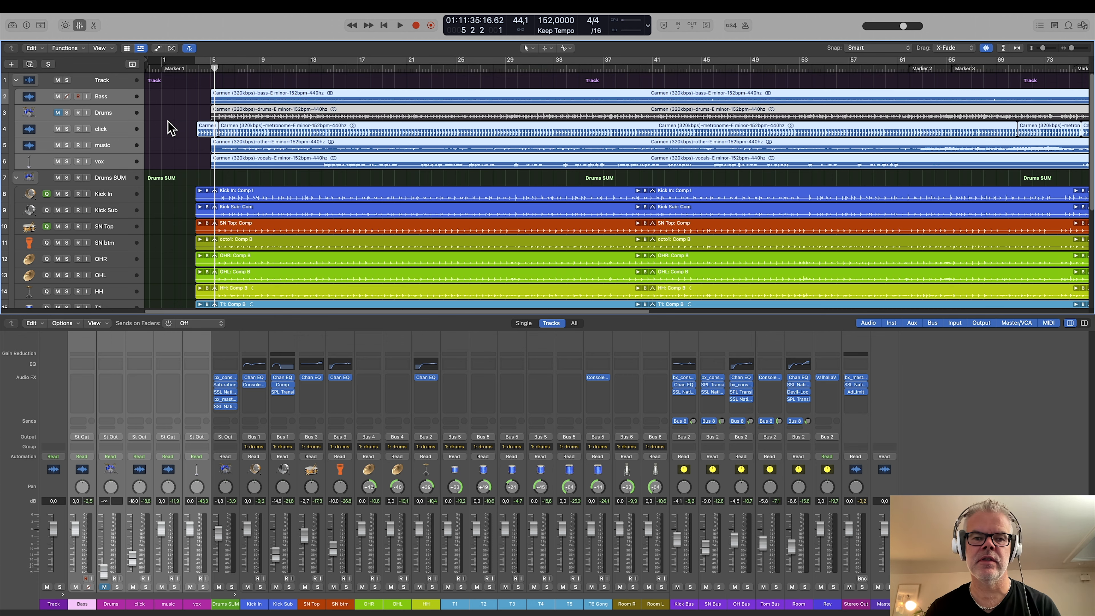
Step: Select all the drum channels in the mixer, from Kick In through Room L
{"action": "scroll", "coordinate": [168, 120], "scroll_direction": "right", "scroll_amount": 1}
{"action": "left_click", "coordinate": [258, 510]}
{"action": "left_click", "coordinate": [660, 512], "text": "shift"}
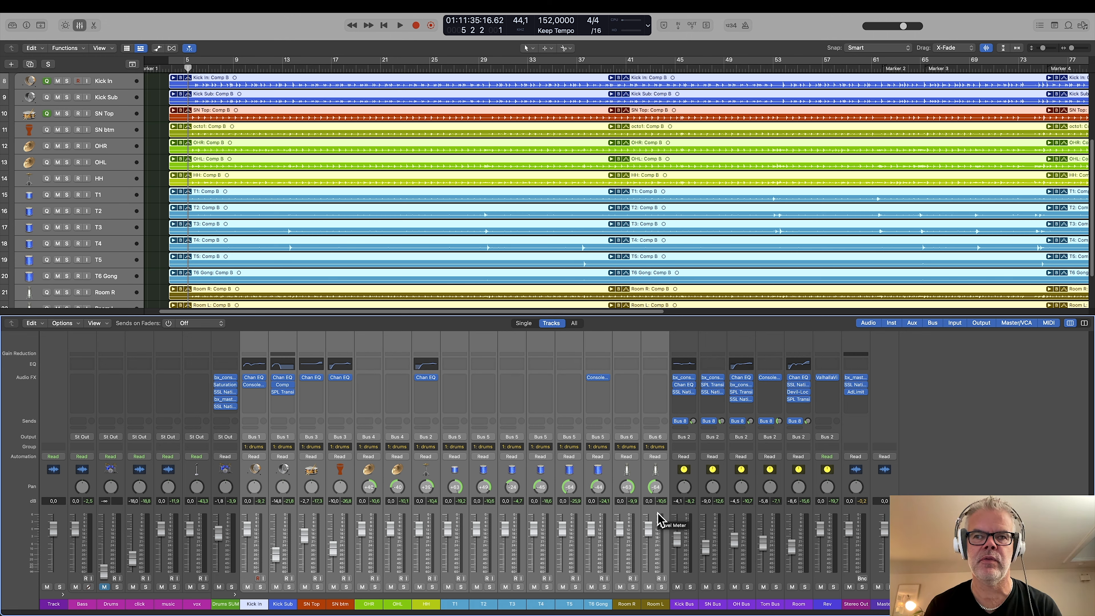
Step: Review the drums group's settings, including its editing, quantize-locked audio, input and record options, and close them
{"action": "left_click", "coordinate": [603, 446]}
{"action": "left_click", "coordinate": [620, 421]}
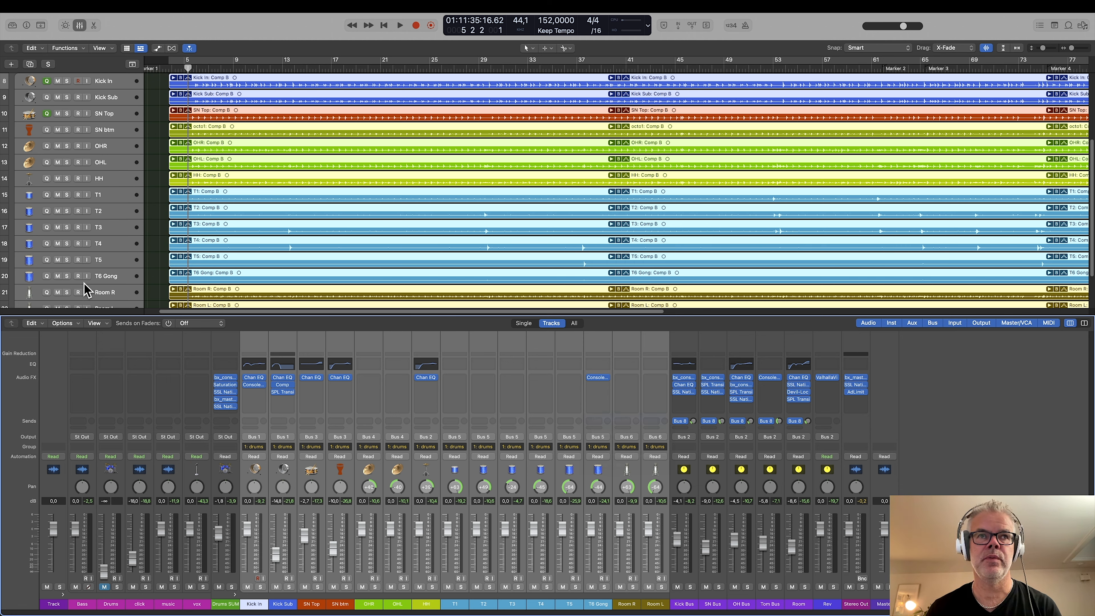
{"action": "left_click_drag", "start_coordinate": [60, 288], "coordinate": [494, 353]}
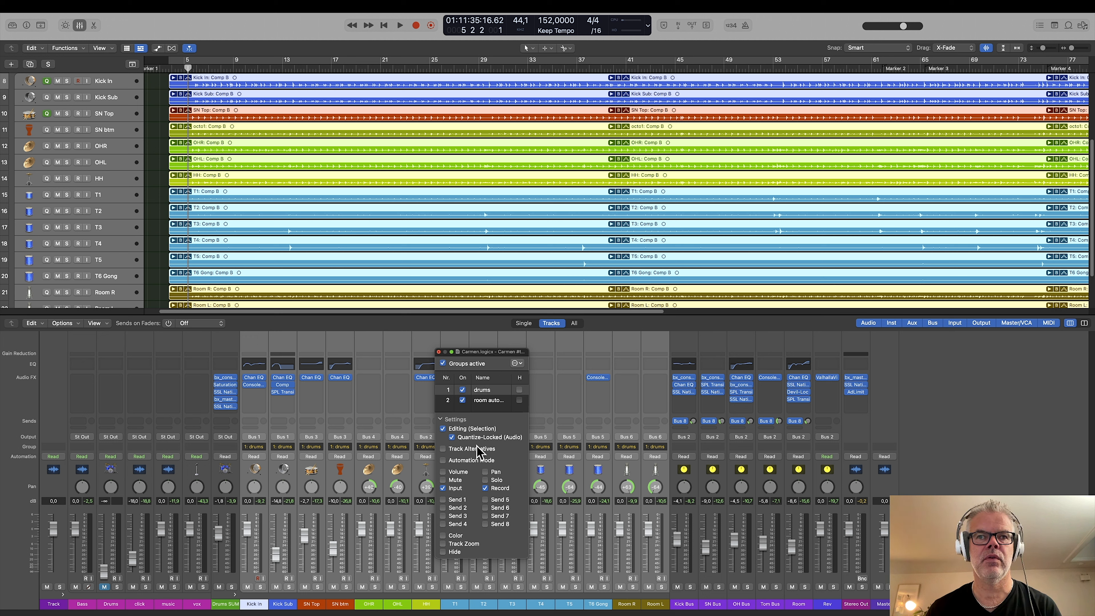
{"action": "left_click", "coordinate": [439, 352]}
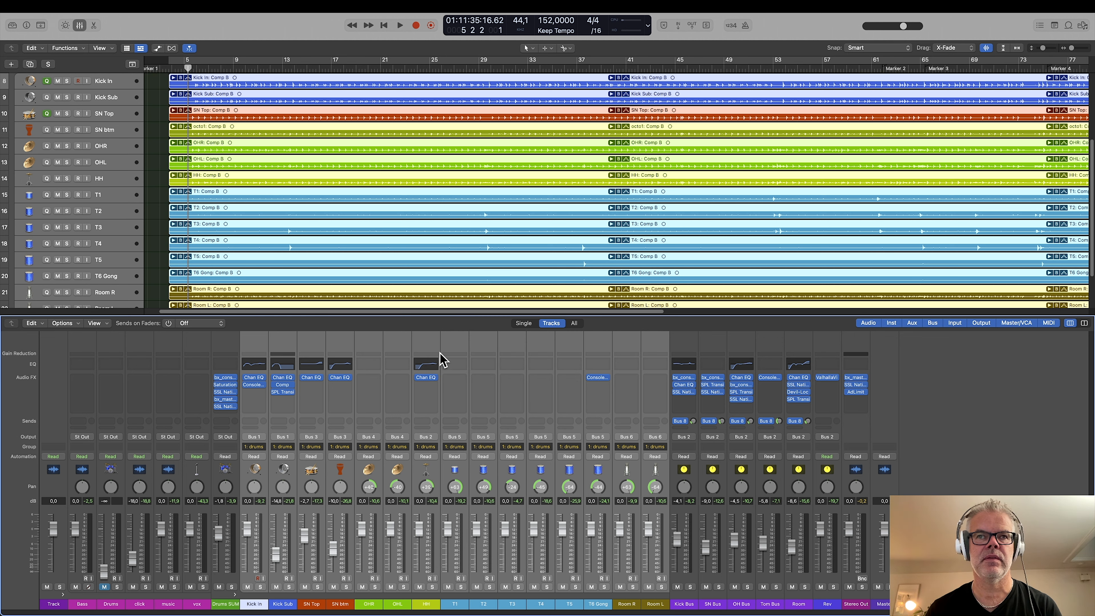
Step: Clear the region selection and expand the Kick In take folder to show all its recorded takes
{"action": "scroll", "coordinate": [525, 183], "scroll_direction": "up", "scroll_amount": 5}
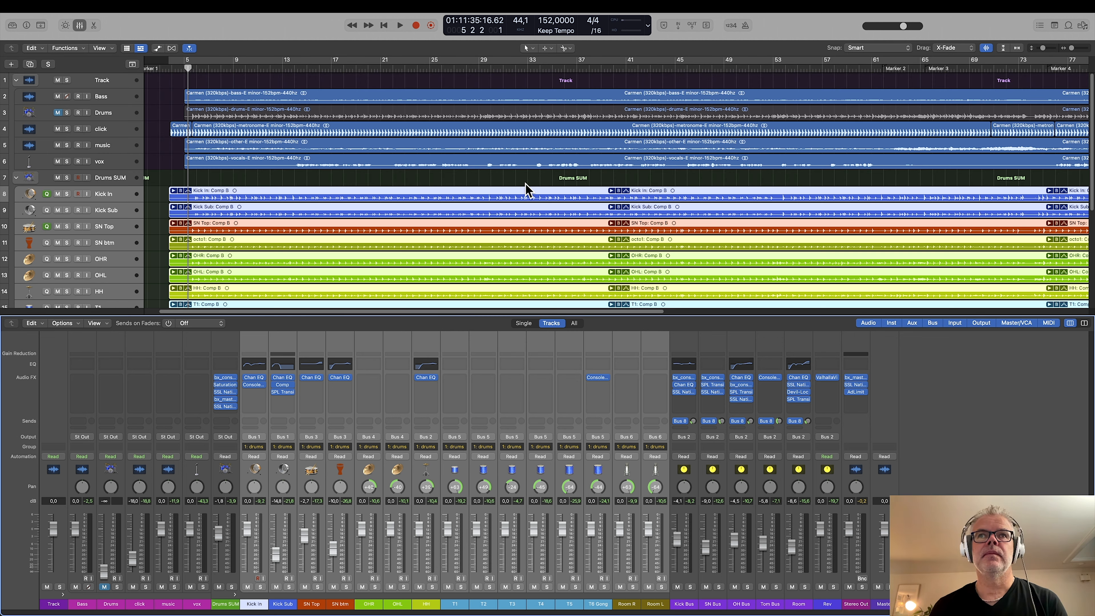
{"action": "left_click", "coordinate": [612, 184]}
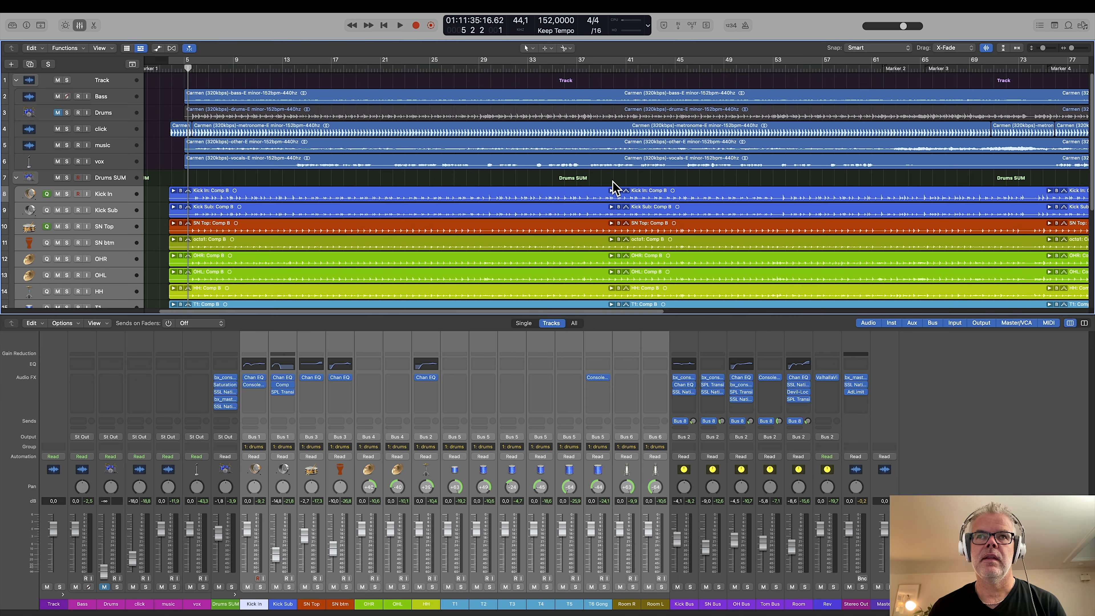
{"action": "left_click", "coordinate": [611, 190]}
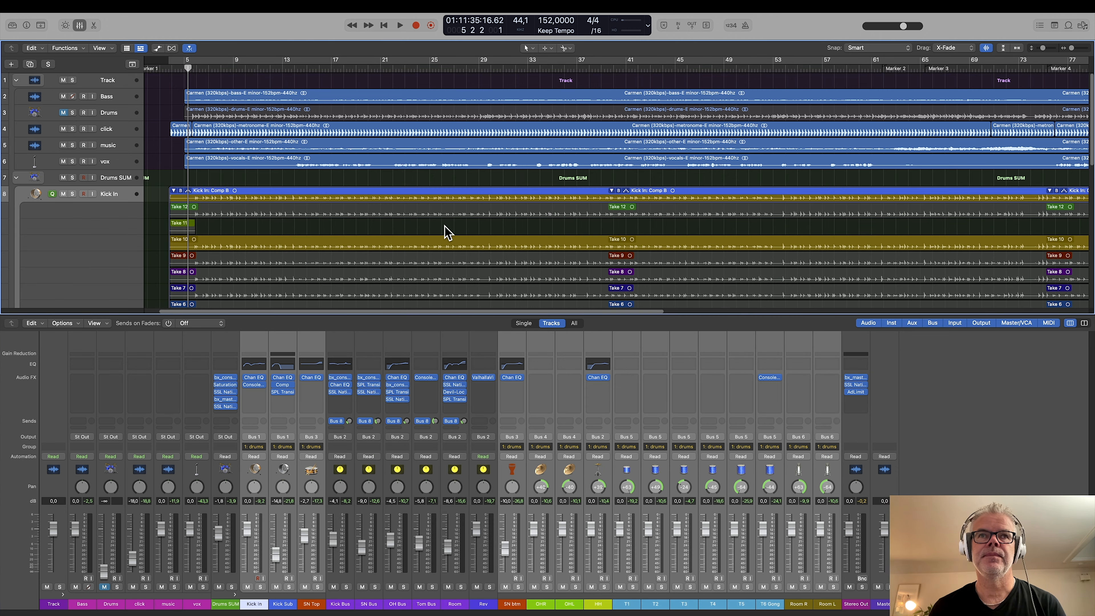
{"action": "scroll", "coordinate": [405, 233], "scroll_direction": "down", "scroll_amount": 6}
{"action": "scroll", "coordinate": [406, 230], "scroll_direction": "up", "scroll_amount": 3}
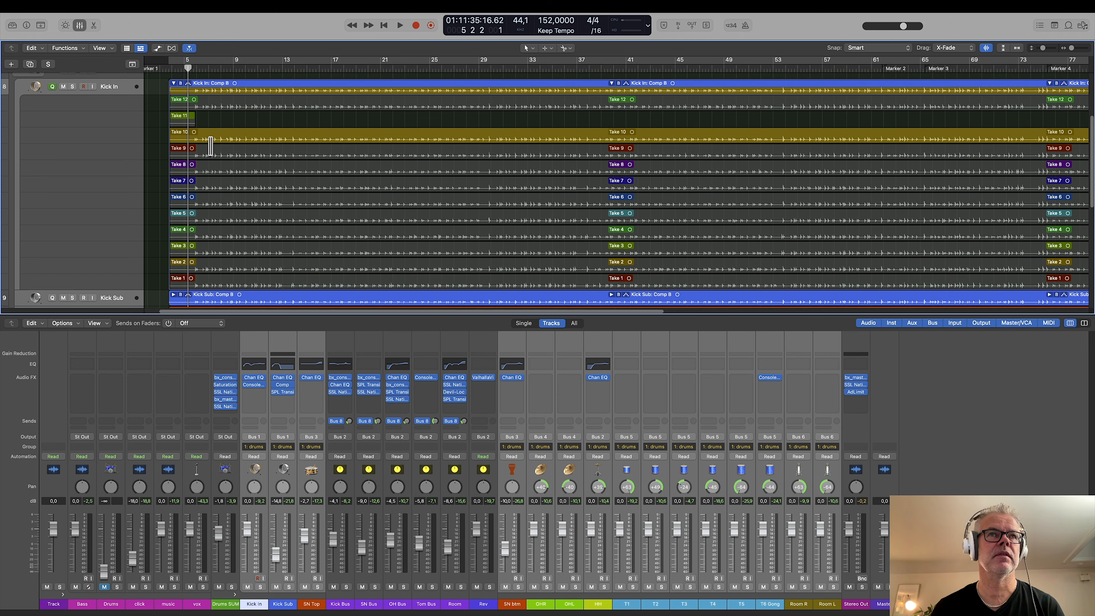
Step: Play the Kick In comp around bars 93 to 95, across the short section taken from Take 4
{"action": "scroll", "coordinate": [212, 164], "scroll_direction": "up", "scroll_amount": 3}
{"action": "scroll", "coordinate": [696, 183], "scroll_direction": "right", "scroll_amount": 15}
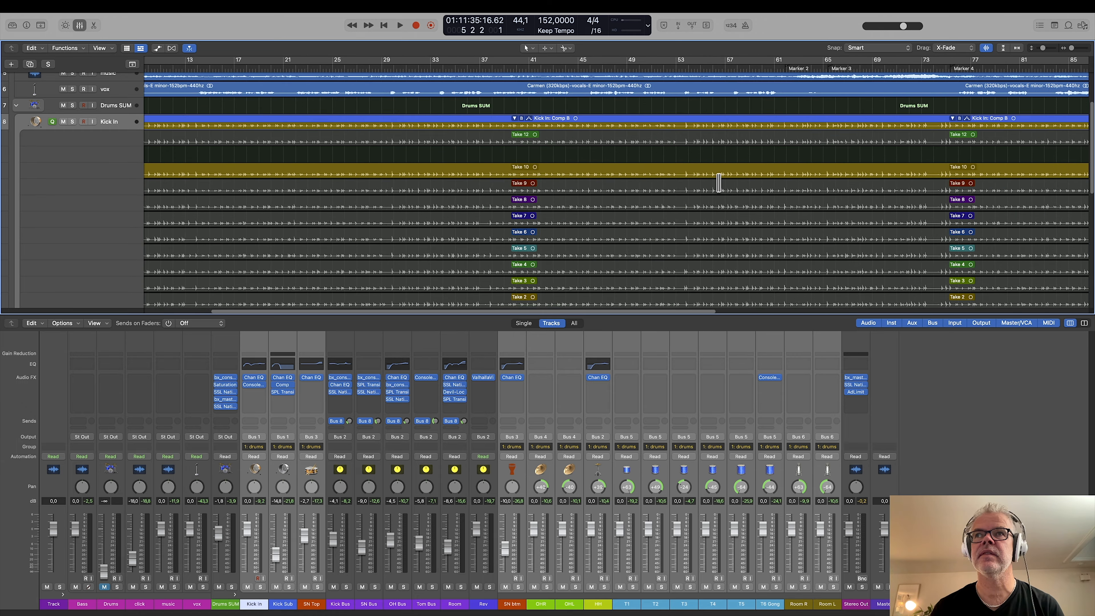
{"action": "scroll", "coordinate": [713, 181], "scroll_direction": "right", "scroll_amount": 2}
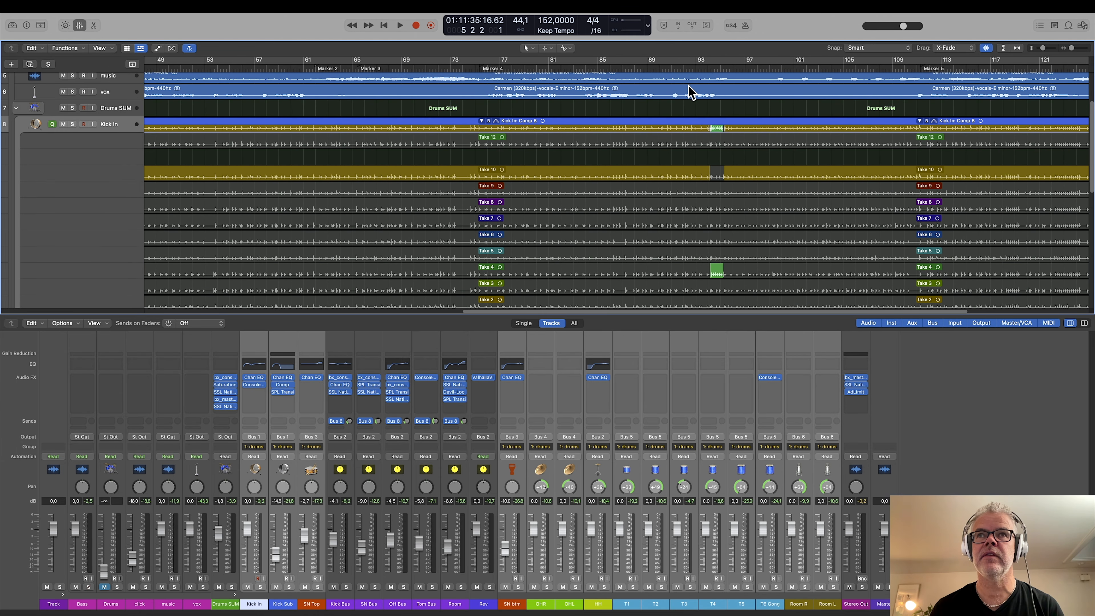
{"action": "scroll", "coordinate": [686, 68], "scroll_direction": "right", "scroll_amount": 2}
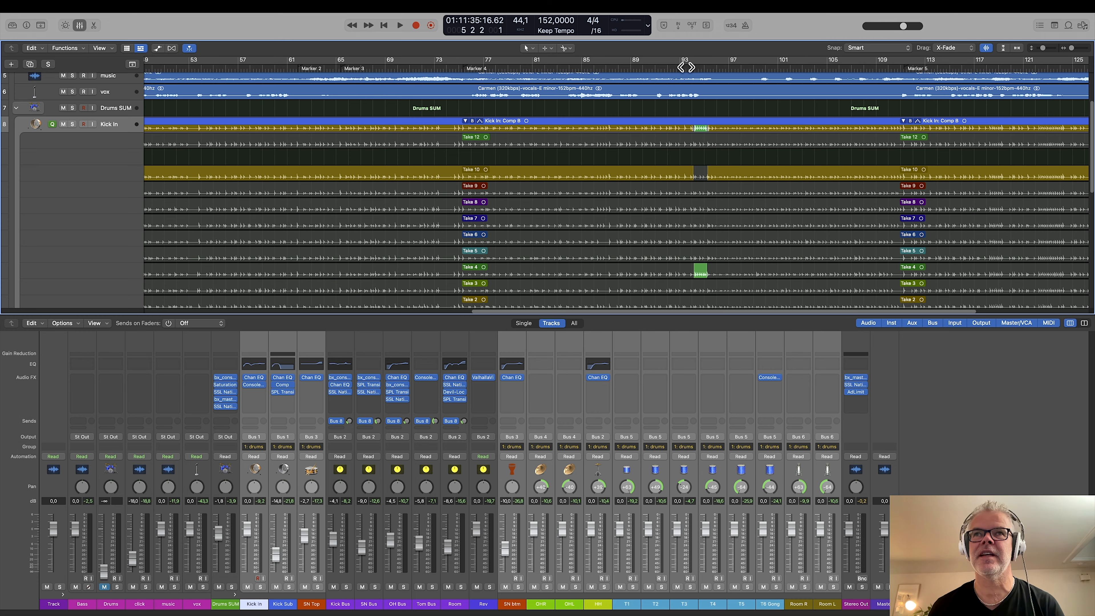
{"action": "scroll", "coordinate": [685, 67], "scroll_direction": "right", "scroll_amount": 2}
{"action": "double_click", "coordinate": [684, 67]}
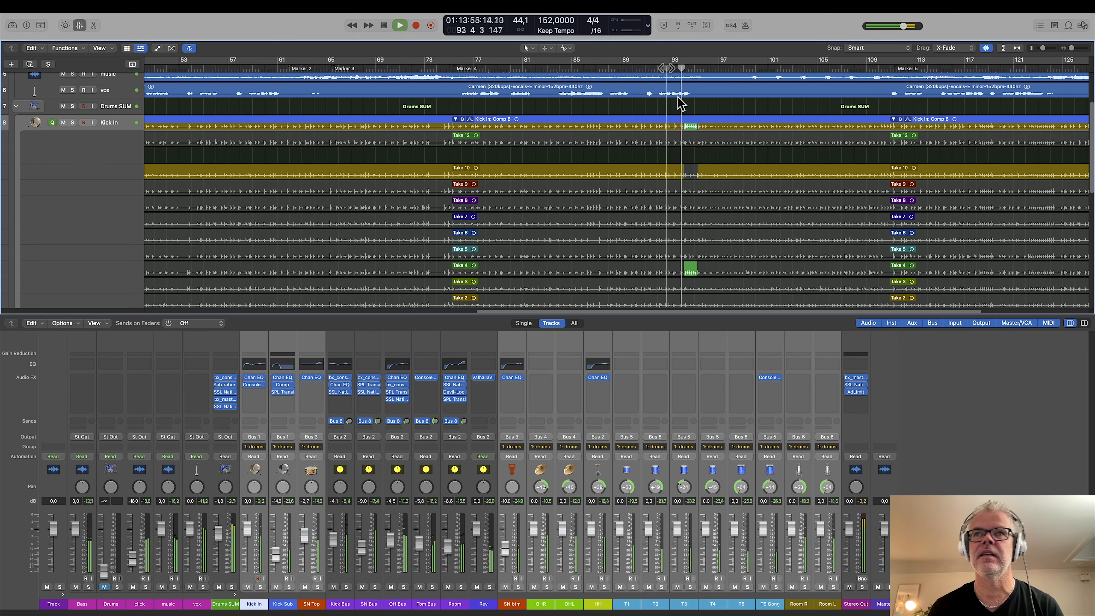
{"action": "key", "text": "space"}
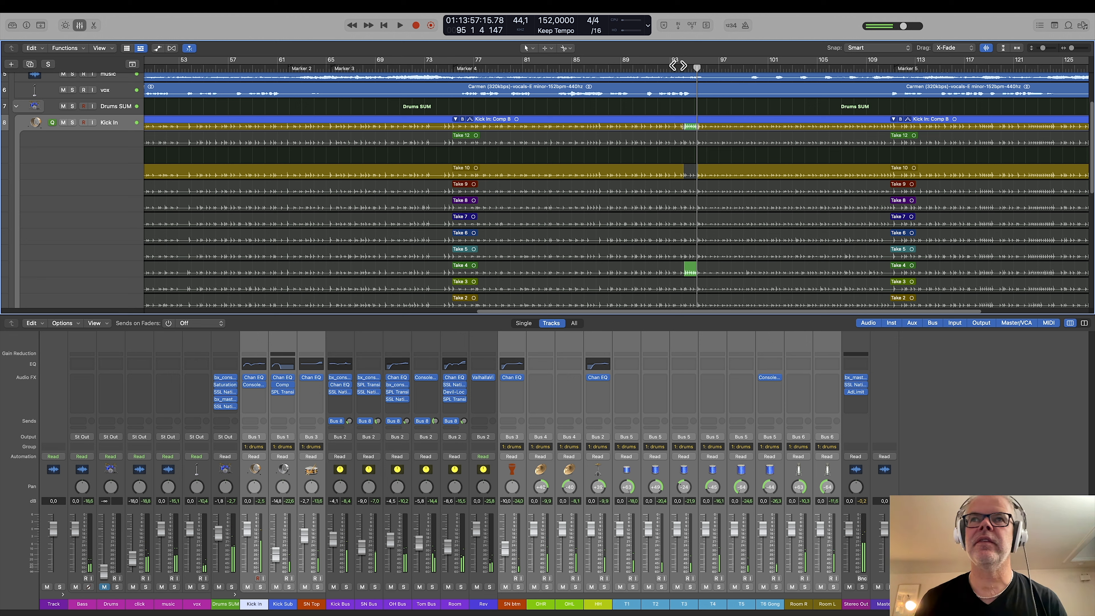
Step: Undo the Take 4 comp section near bar 94 and play the passage with the original Take 10
{"action": "key", "text": "super+z"}
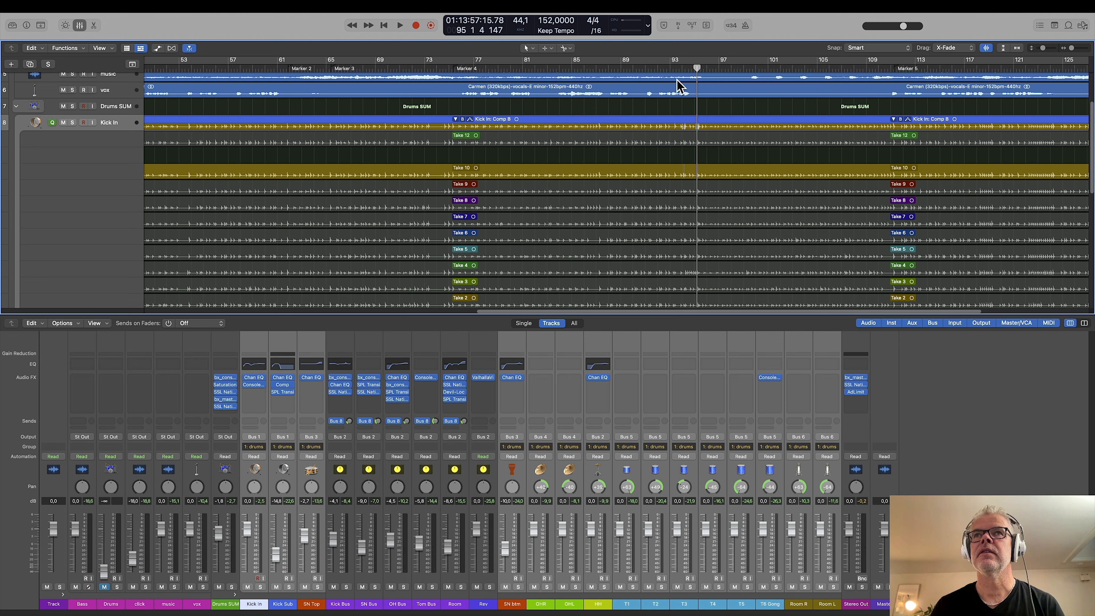
{"action": "double_click", "coordinate": [669, 66]}
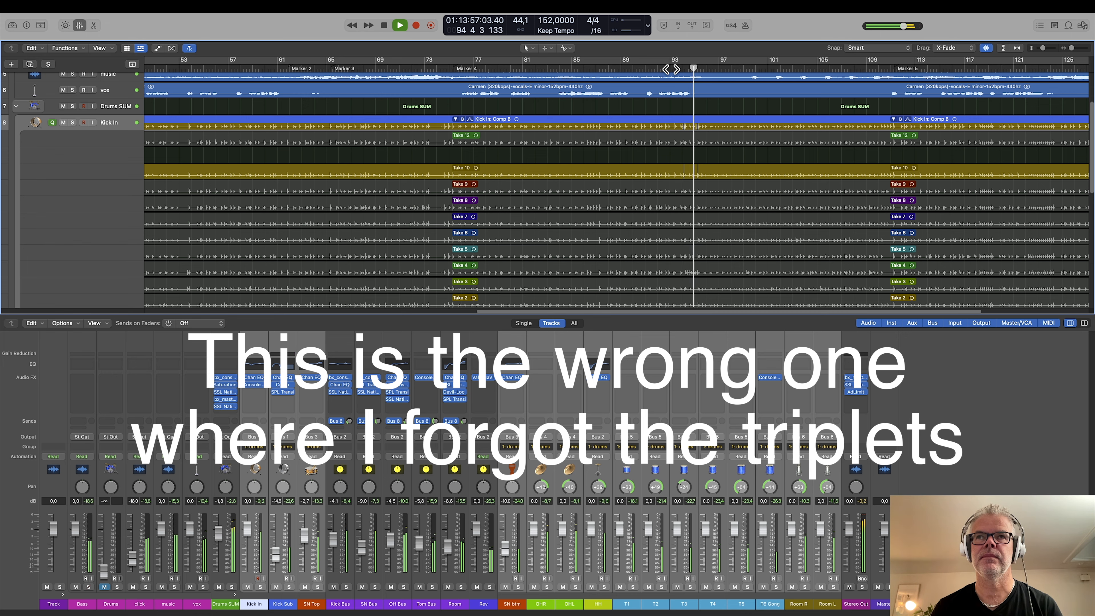
{"action": "key", "text": "space"}
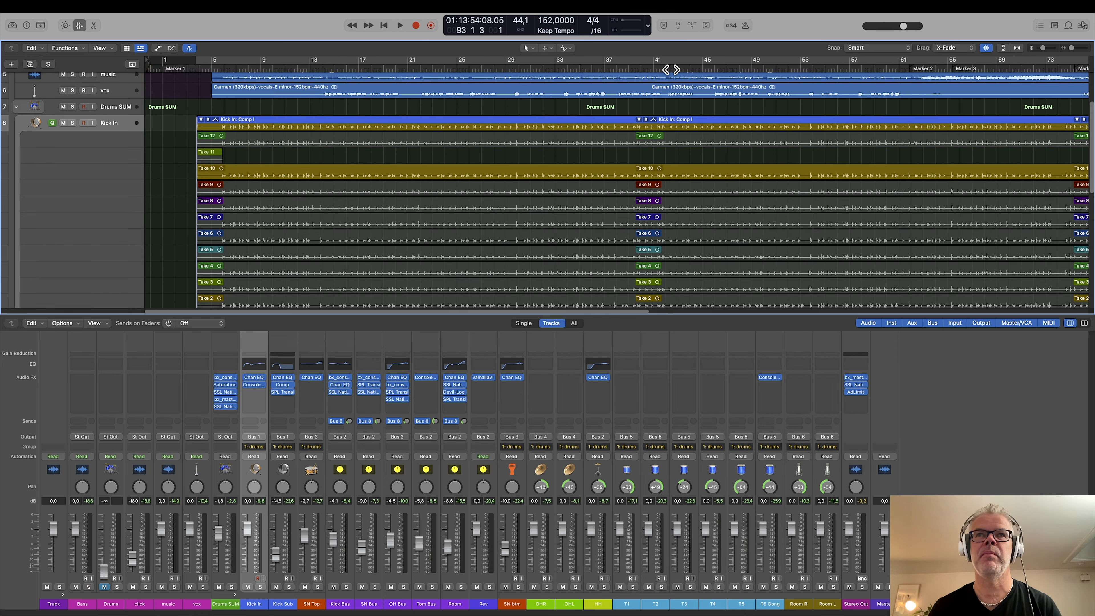
Step: Switch the Kick In comp to Take 7
{"action": "scroll", "coordinate": [671, 70], "scroll_direction": "right", "scroll_amount": 10}
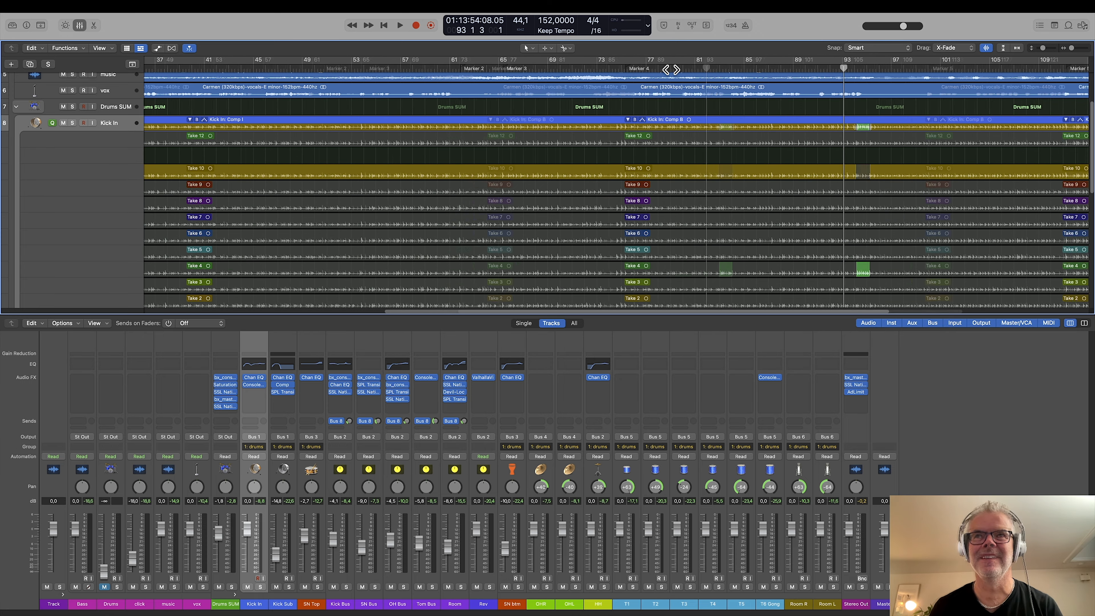
{"action": "scroll", "coordinate": [671, 70], "scroll_direction": "right", "scroll_amount": 6}
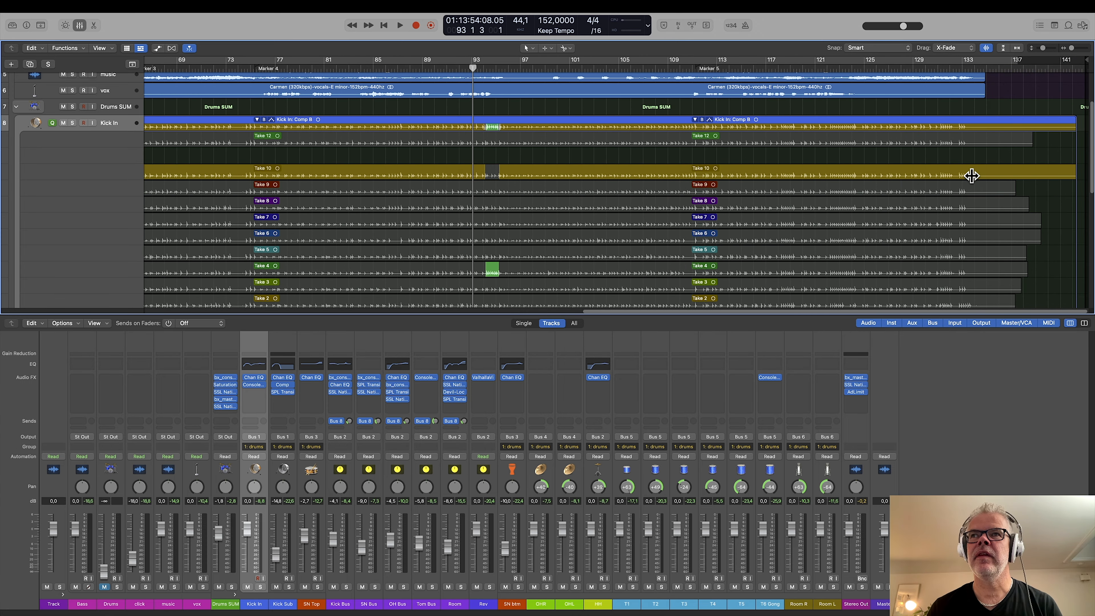
{"action": "scroll", "coordinate": [268, 188], "scroll_direction": "left", "scroll_amount": 20}
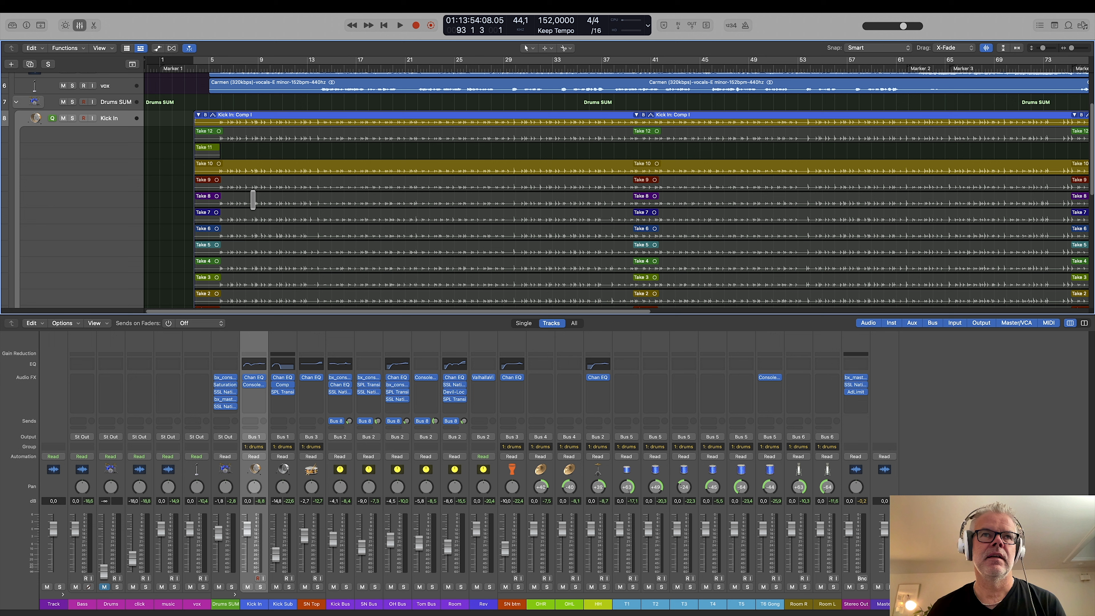
{"action": "left_click", "coordinate": [257, 218]}
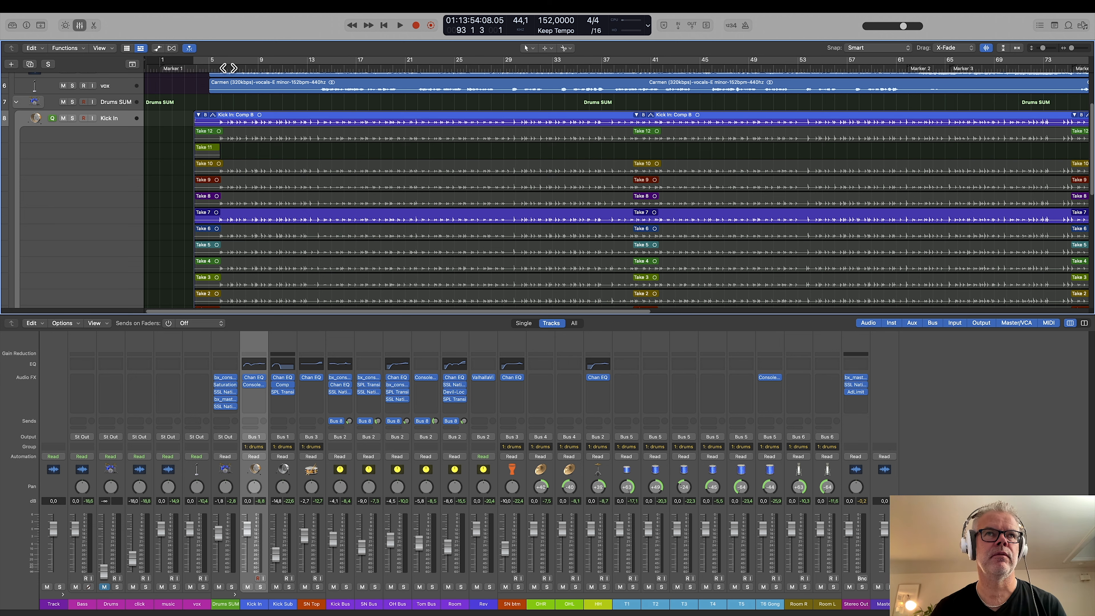
Step: Play the Kick In comp with Take 7 from about bar 4 and again from about bar 6
{"action": "left_click", "coordinate": [208, 65]}
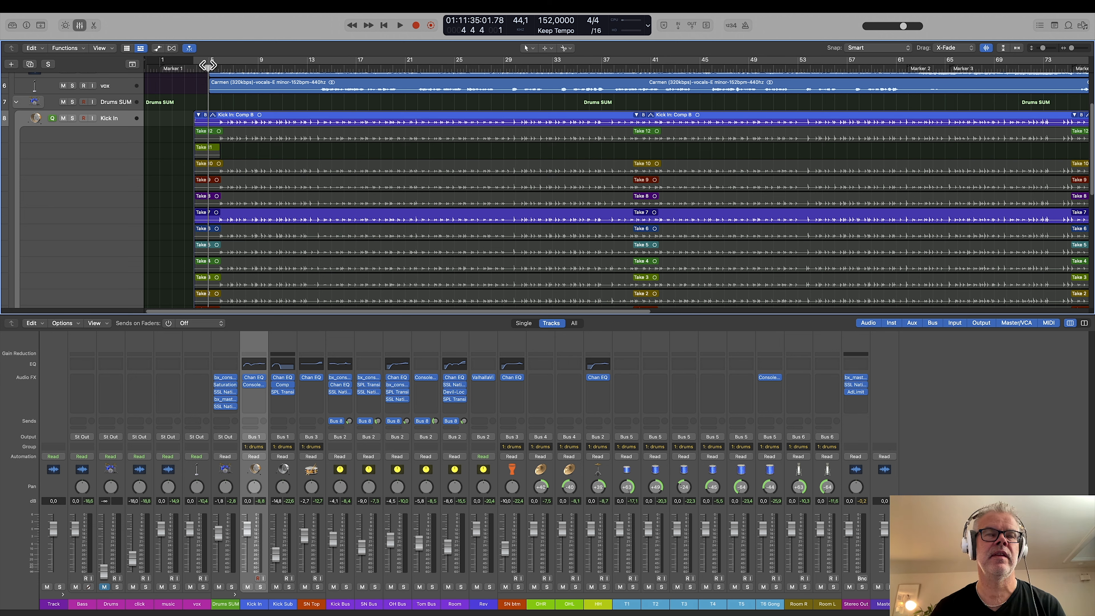
{"action": "key", "text": "space"}
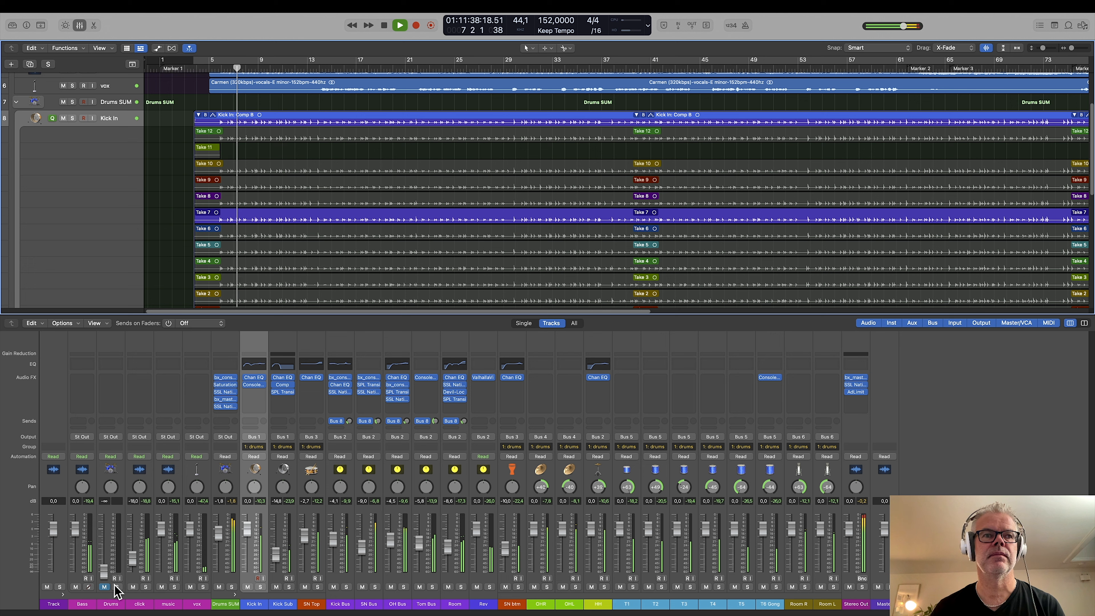
{"action": "key", "text": "space"}
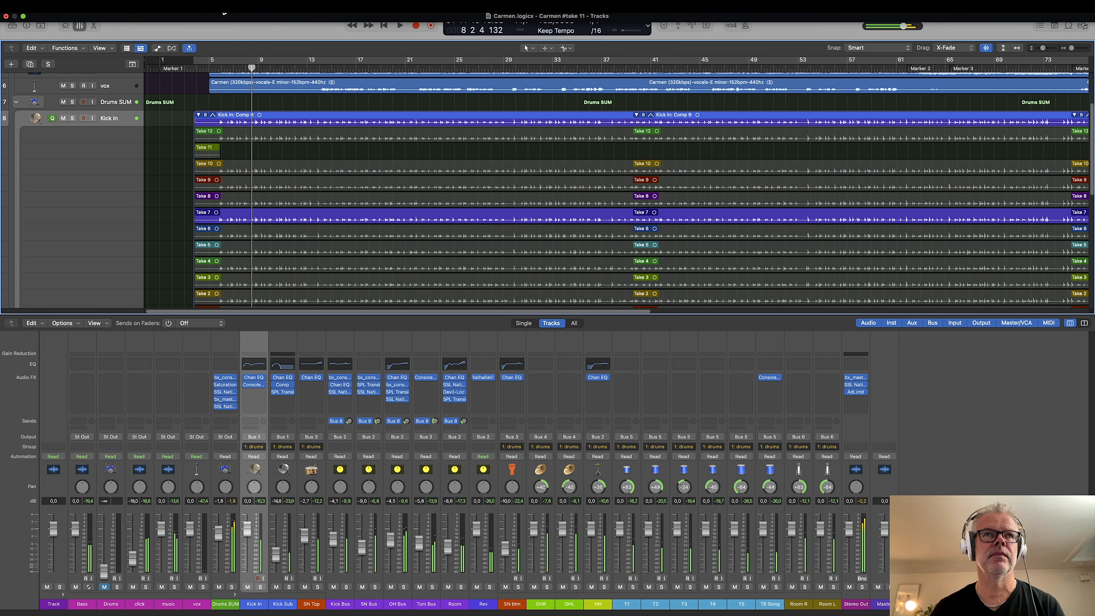
{"action": "left_click", "coordinate": [229, 67]}
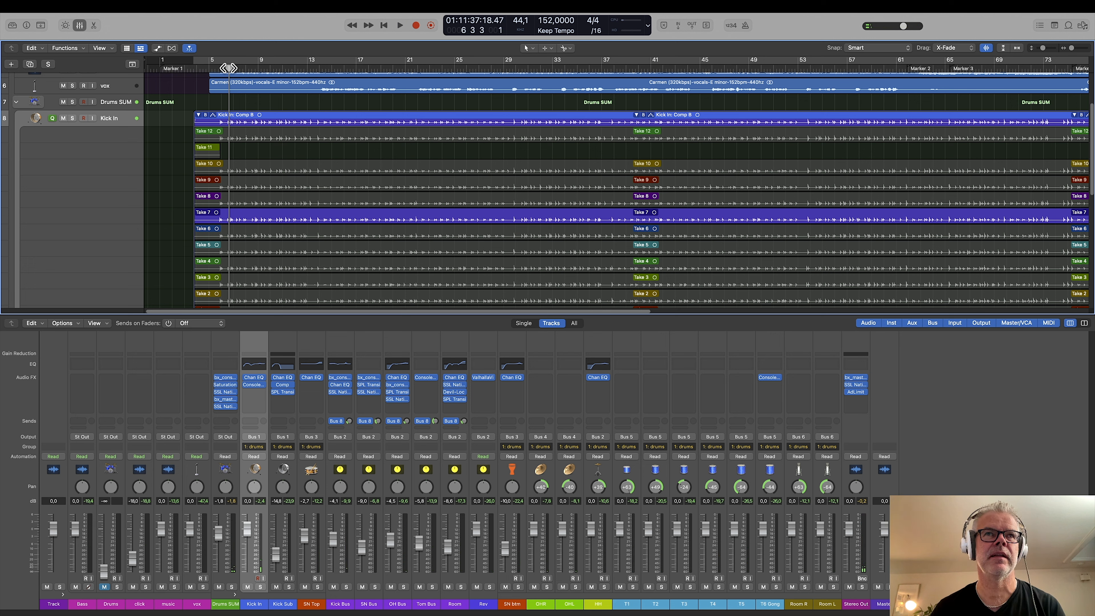
{"action": "key", "text": "space"}
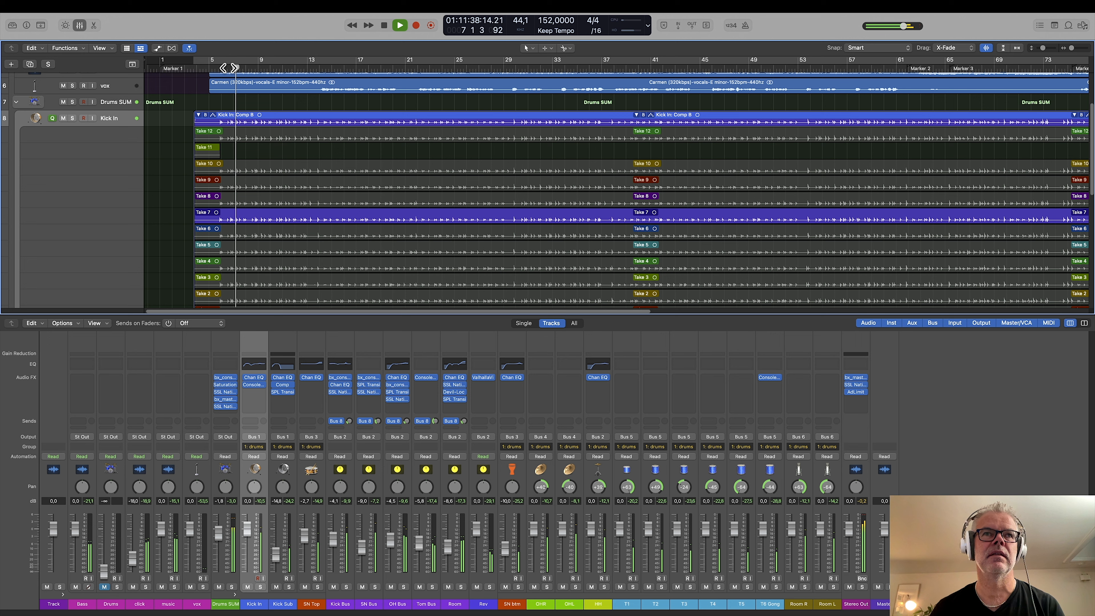
{"action": "key", "text": "space"}
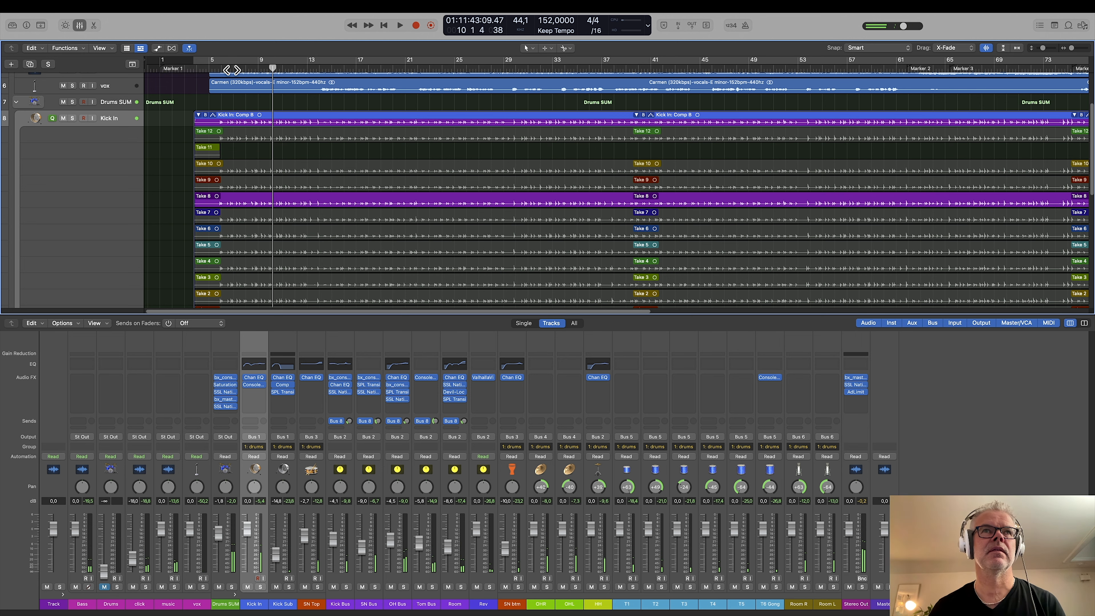
Step: Play the Kick In comp with Take 8 over the passage around bars 7 and 8
{"action": "left_click", "coordinate": [233, 66]}
{"action": "key", "text": "space"}
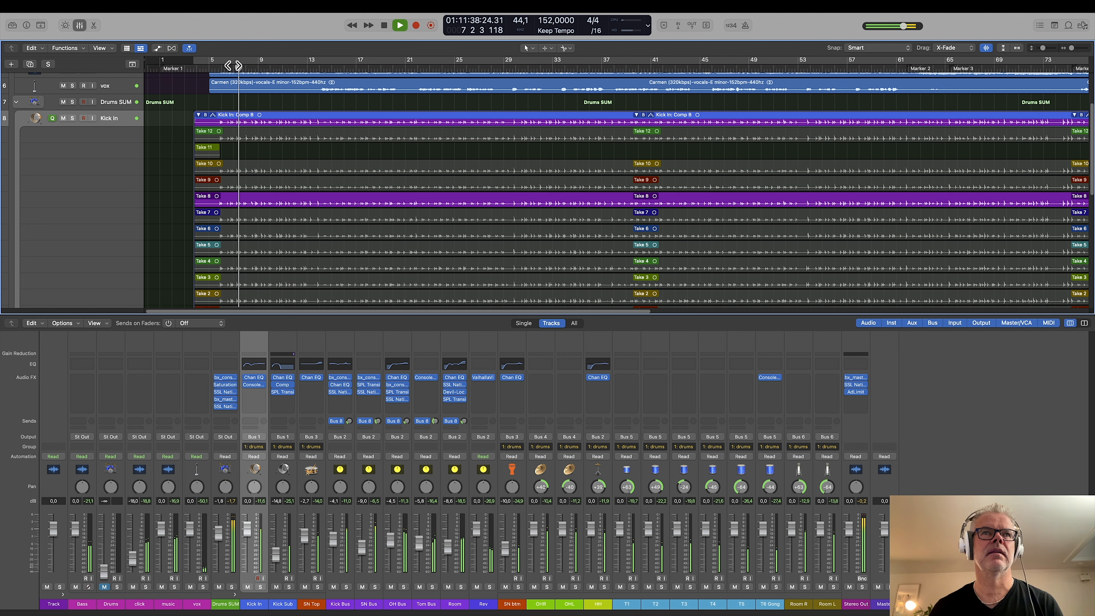
{"action": "key", "text": "space"}
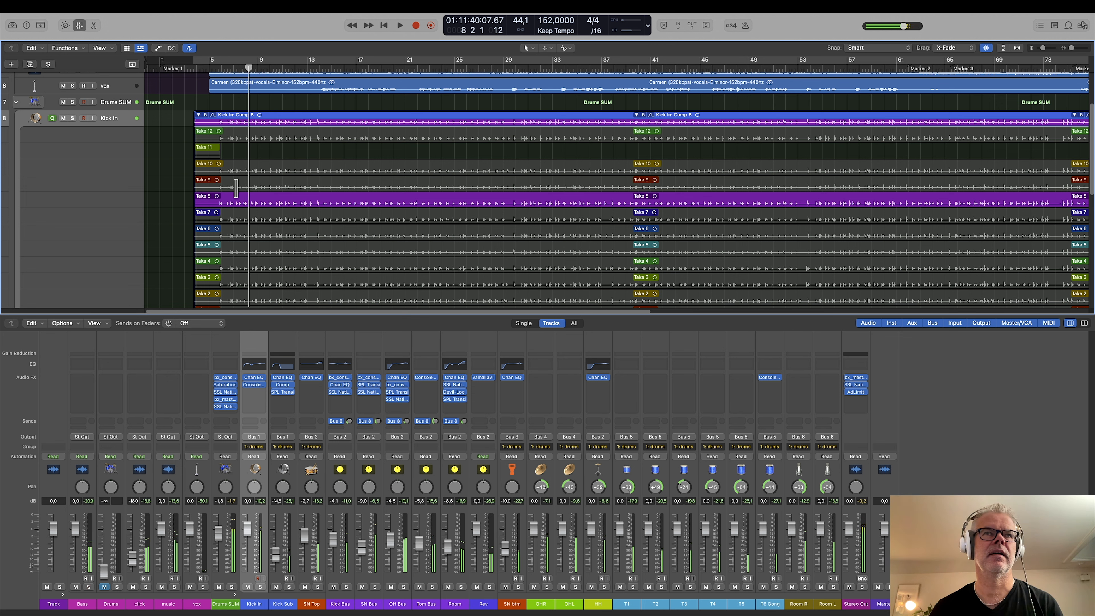
Step: Switch the Kick In comp to Take 9 and play the same passage around bars 6 to 8
{"action": "left_click", "coordinate": [236, 184]}
{"action": "left_click", "coordinate": [219, 66]}
{"action": "key", "text": "space"}
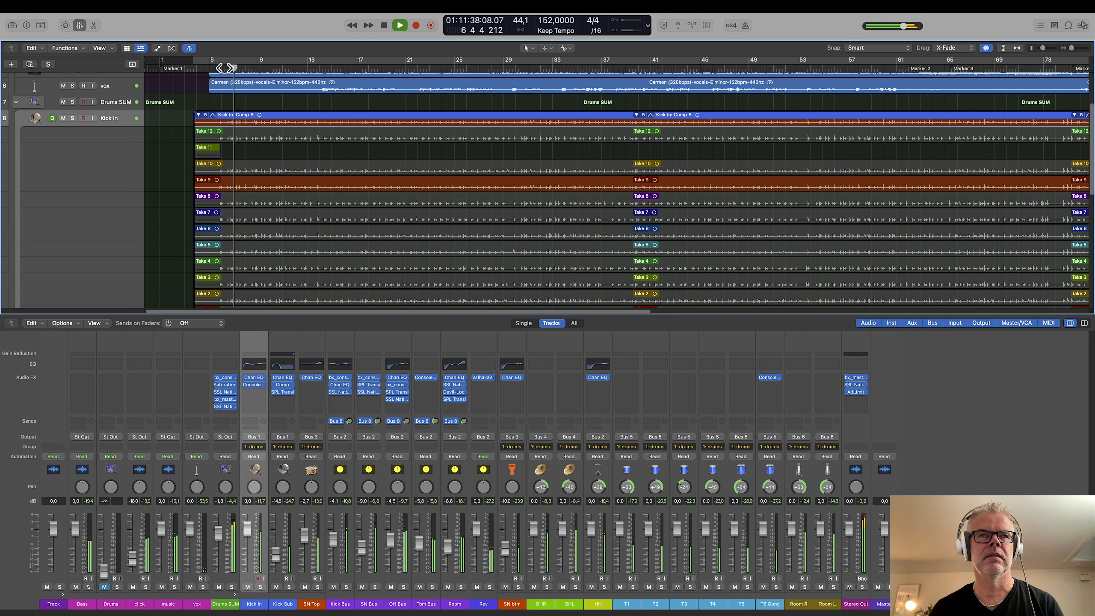
{"action": "key", "text": "space"}
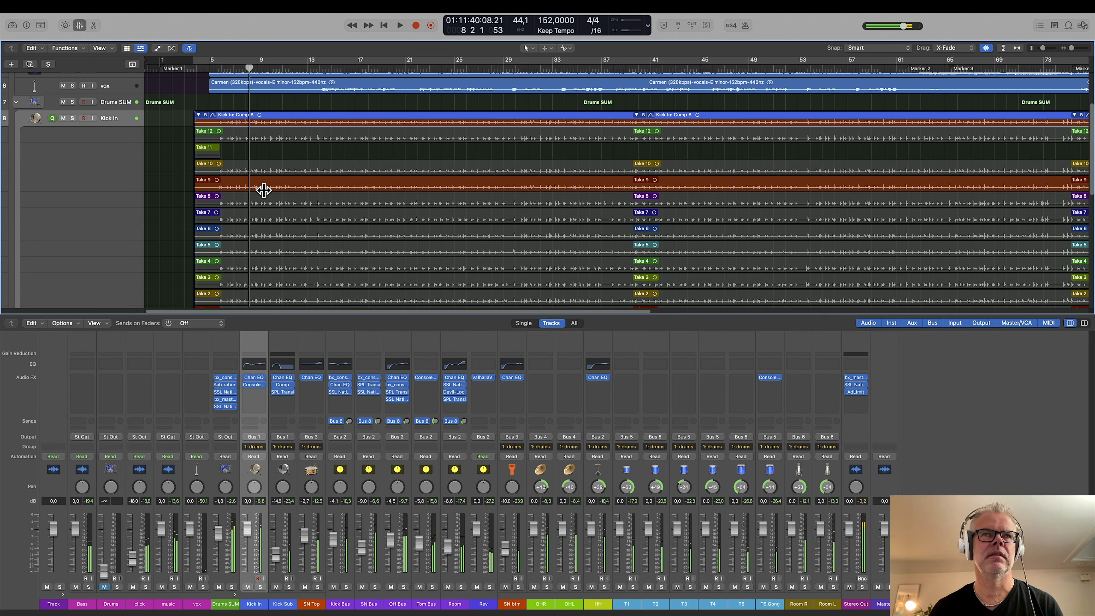
Step: Switch the Kick In comp to Take 10 and play the passage from about bar 7
{"action": "left_click", "coordinate": [241, 165]}
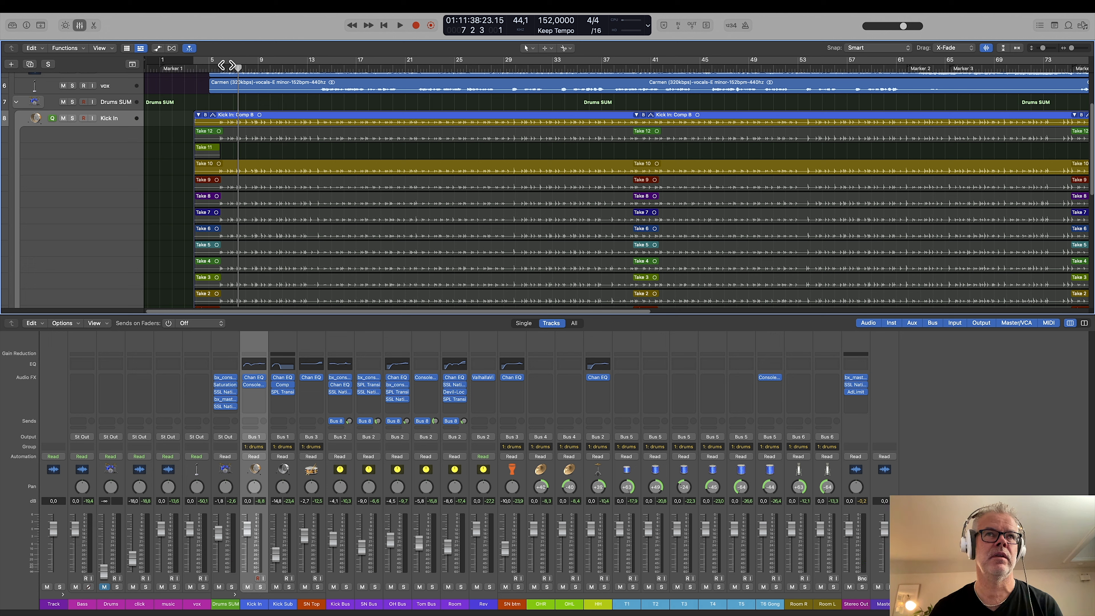
{"action": "key", "text": "space"}
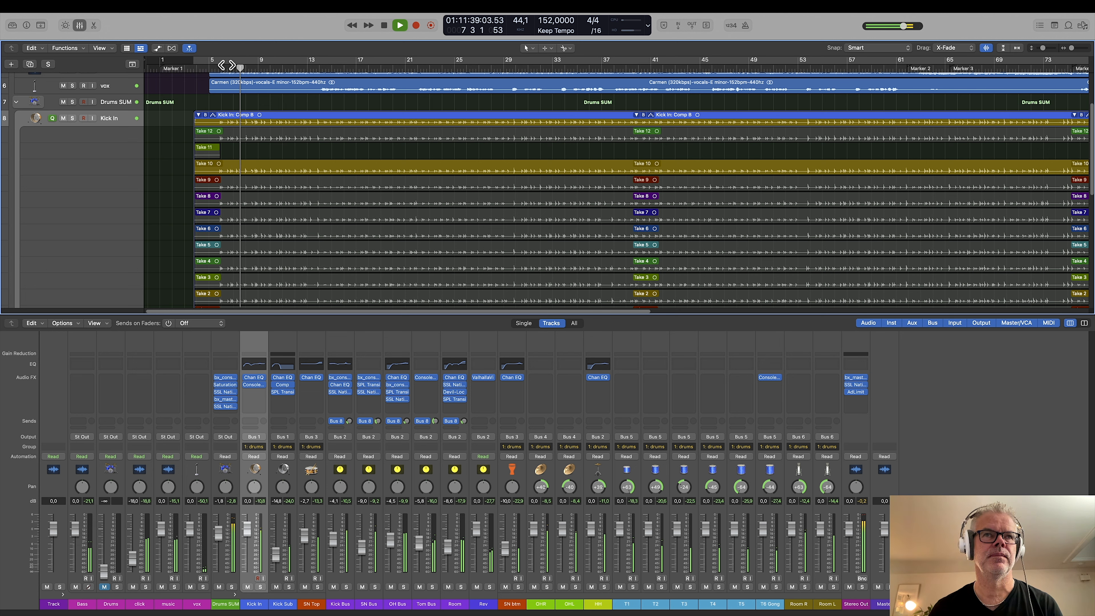
{"action": "key", "text": "space"}
{"action": "scroll", "coordinate": [329, 188], "scroll_direction": "right", "scroll_amount": 3}
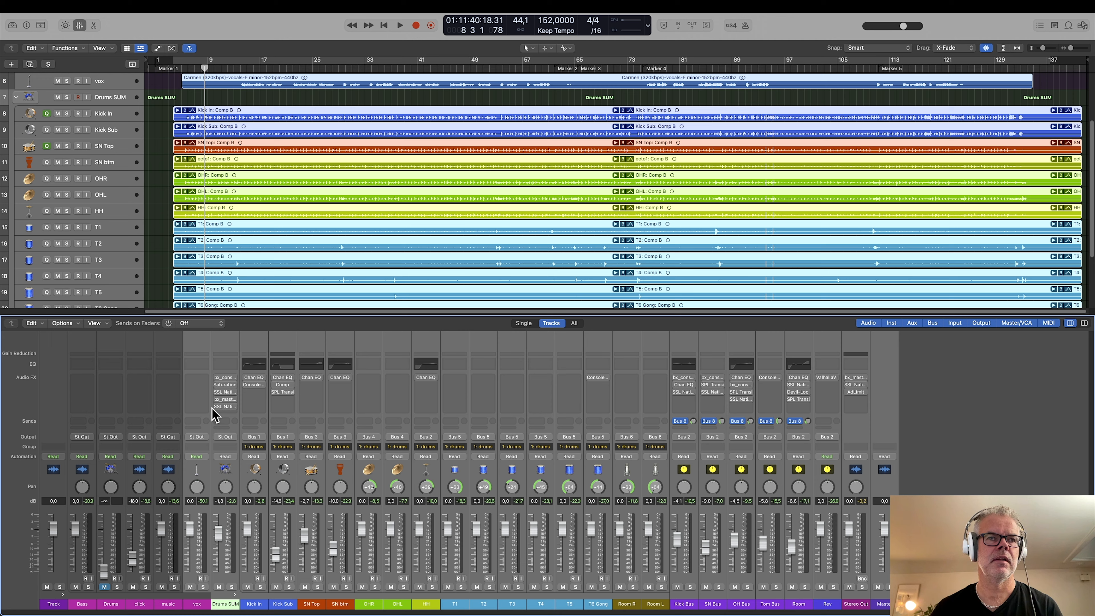
Step: Solo the Drums SUM track and play the raw drum tracks from about bar 5
{"action": "left_click", "coordinate": [237, 511]}
{"action": "key", "text": "s"}
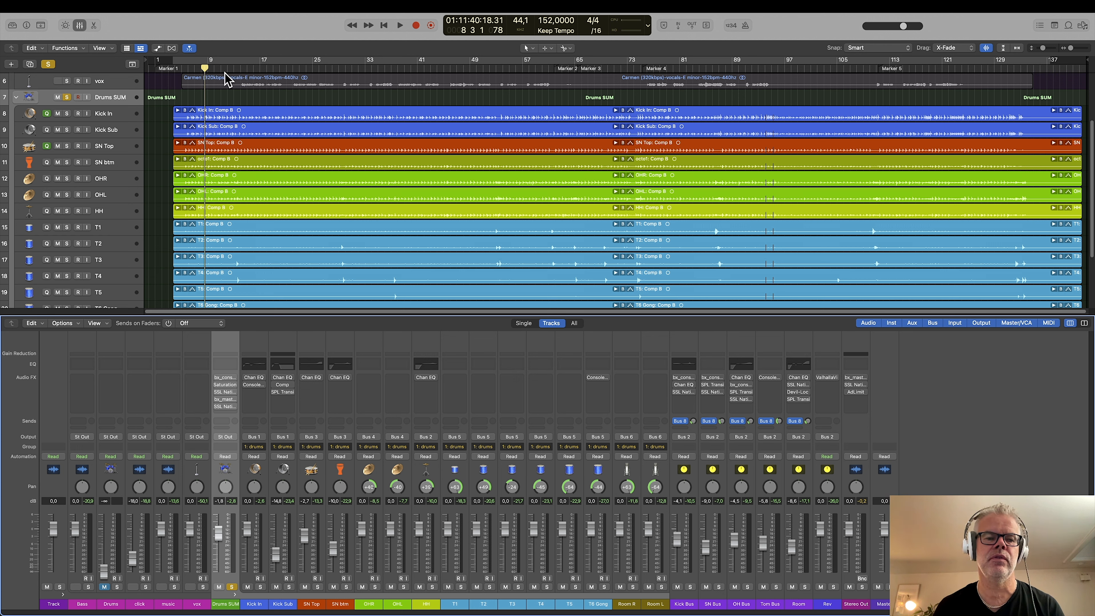
{"action": "left_click_drag", "start_coordinate": [205, 68], "coordinate": [187, 66]}
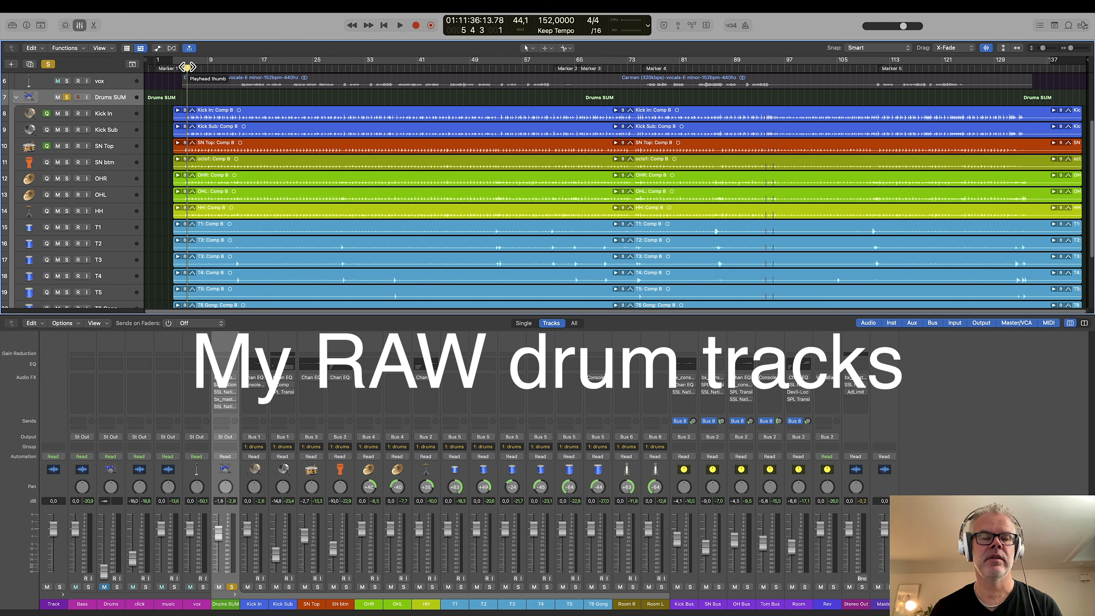
{"action": "key", "text": "space"}
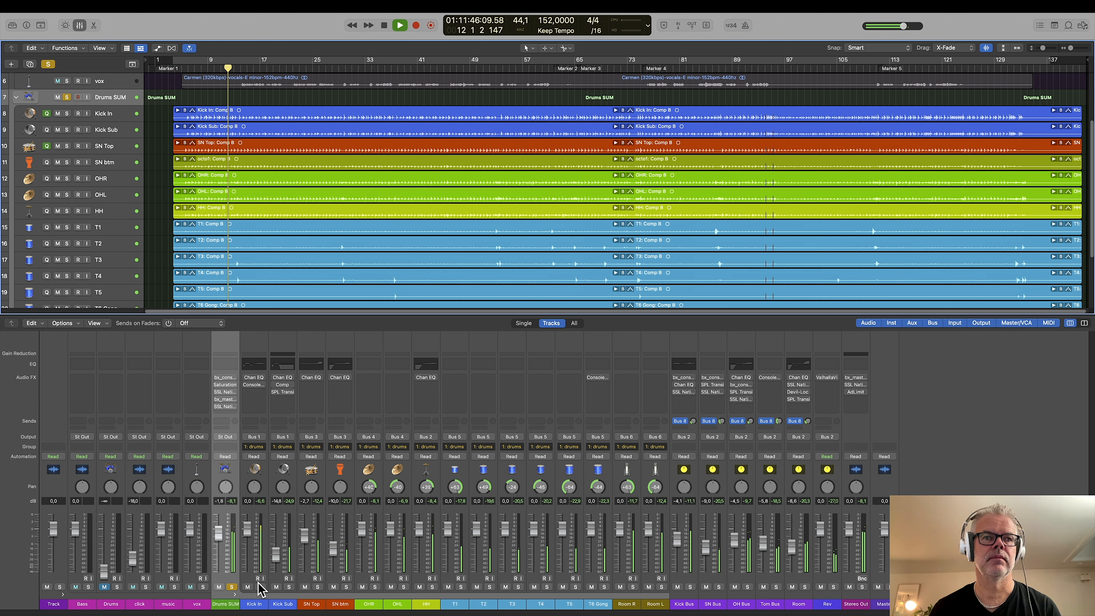
{"action": "key", "text": "space"}
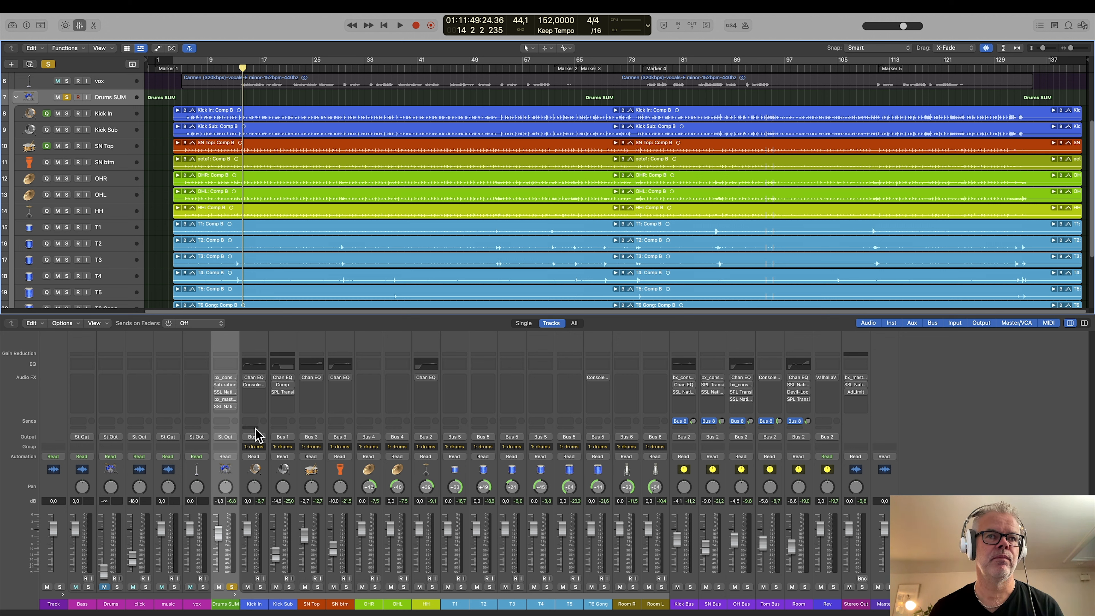
Step: Open the bx_console SSL 4000 E on Drums SUM, reposition its window and adjust the HF frequency knob slightly
{"action": "left_click", "coordinate": [227, 378]}
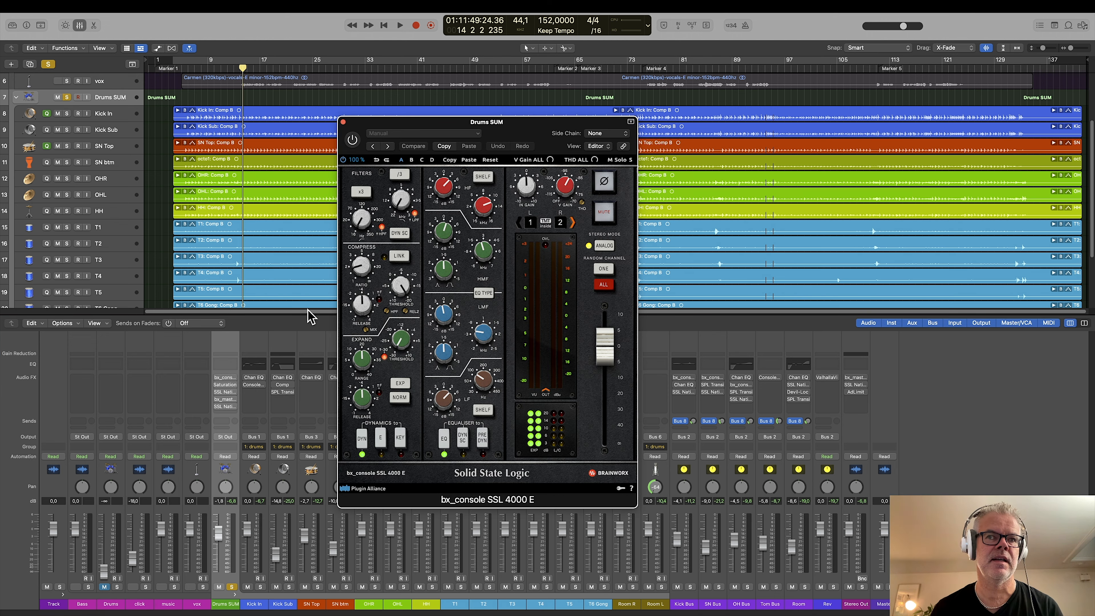
{"action": "left_click_drag", "start_coordinate": [530, 126], "coordinate": [544, 124]}
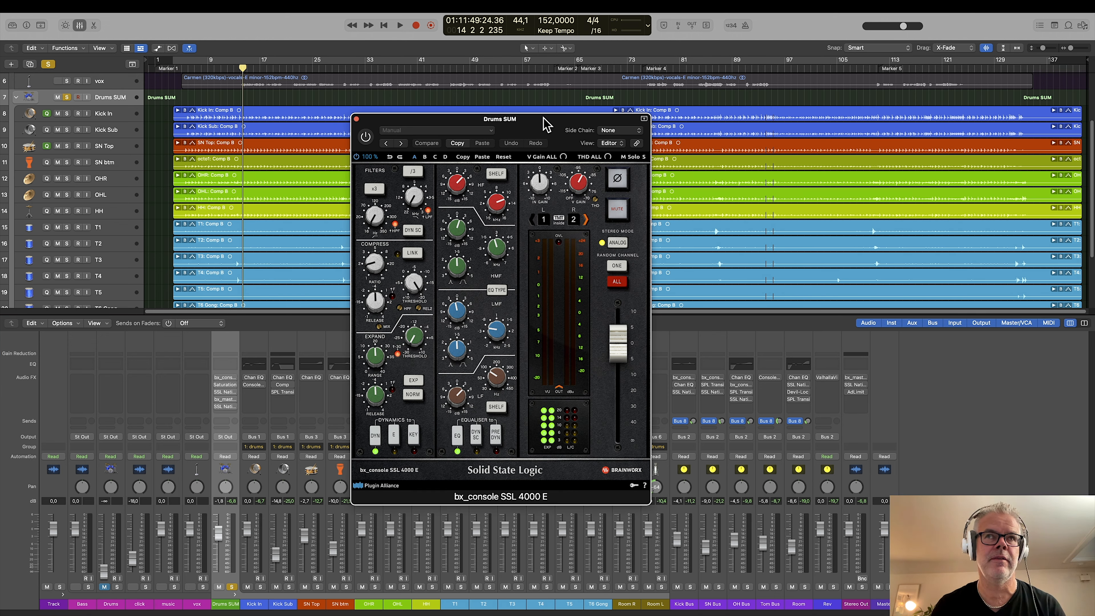
{"action": "left_click_drag", "start_coordinate": [543, 118], "coordinate": [582, 121]}
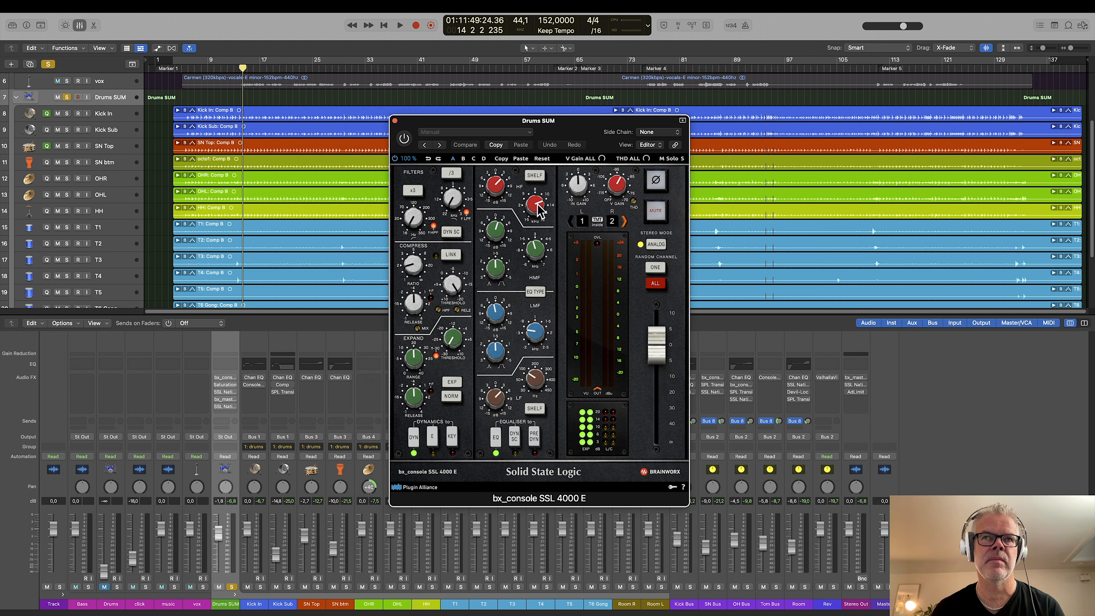
{"action": "left_click_drag", "start_coordinate": [536, 206], "coordinate": [546, 204]}
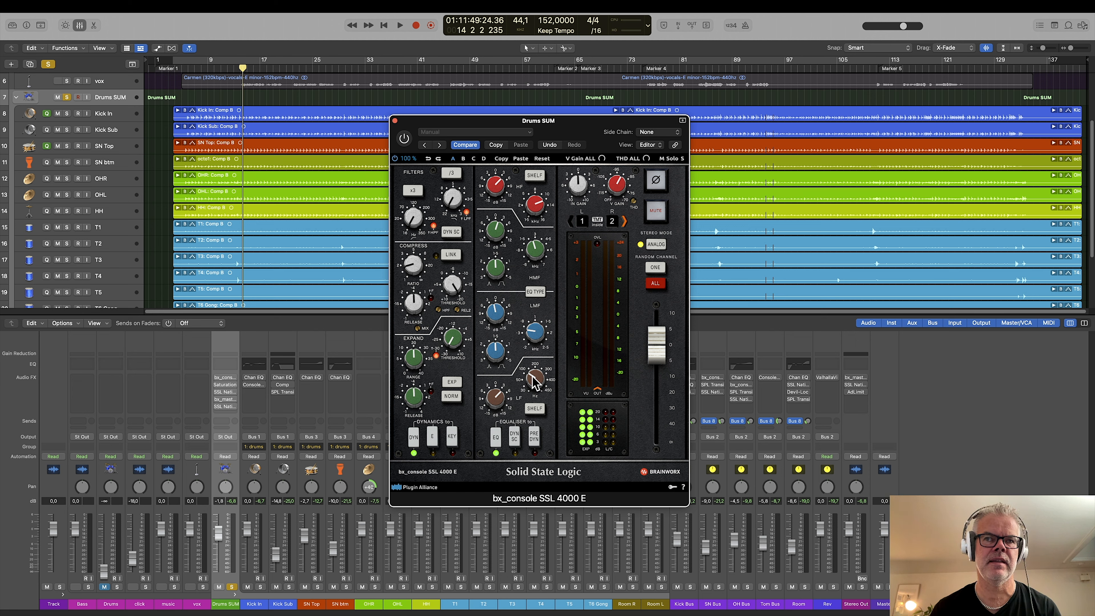
Step: Play the soloed drums while switching the bx_console SSL 4000 E on and off for comparison, leaving it enabled
{"action": "key", "text": "space"}
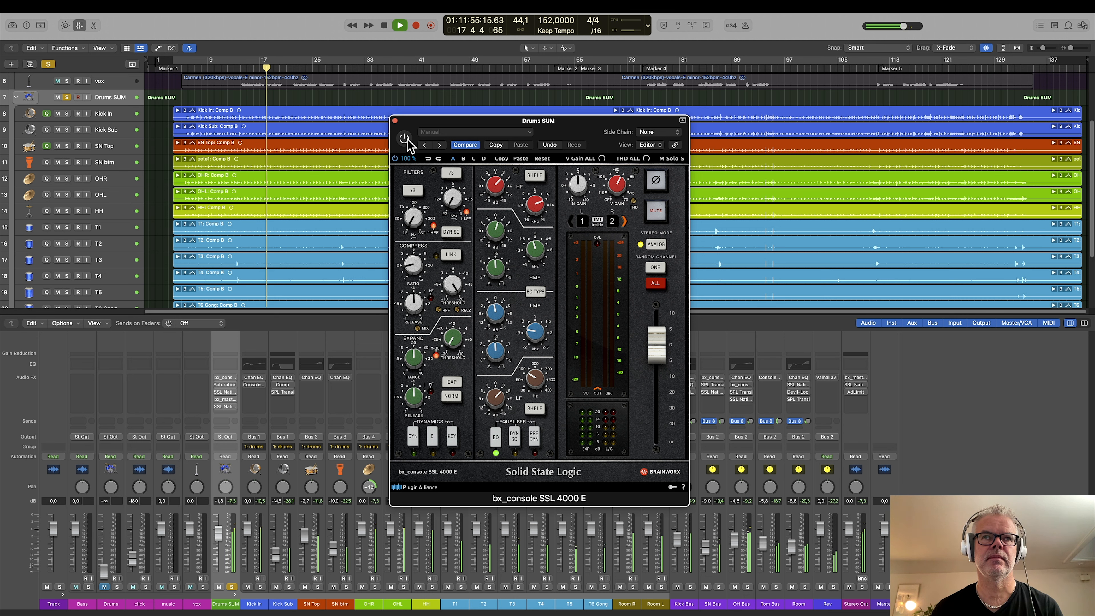
{"action": "left_click", "coordinate": [405, 139]}
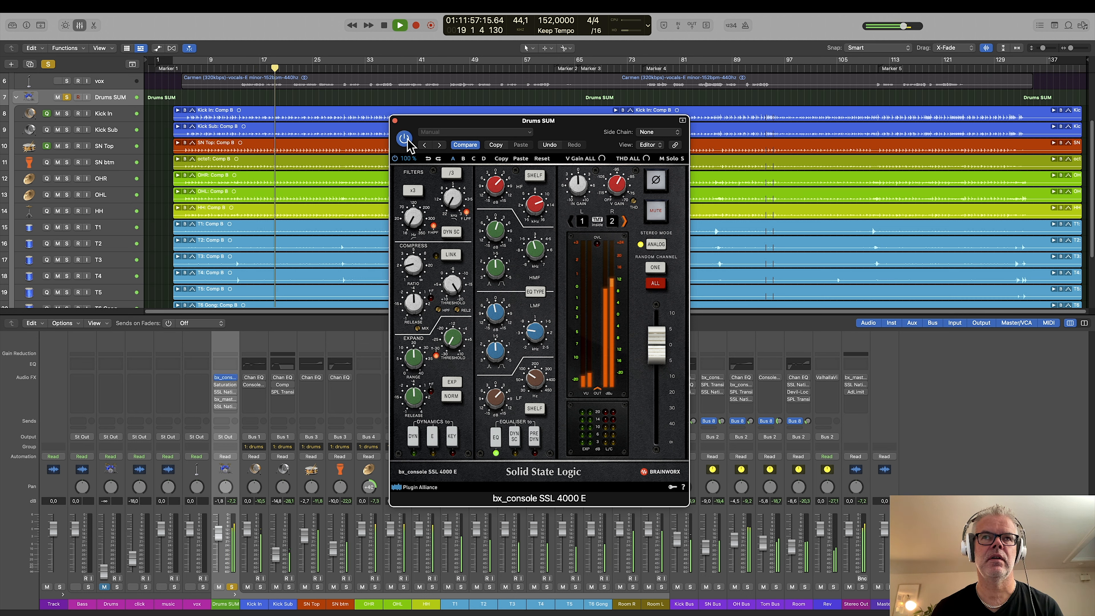
{"action": "left_click", "coordinate": [405, 139]}
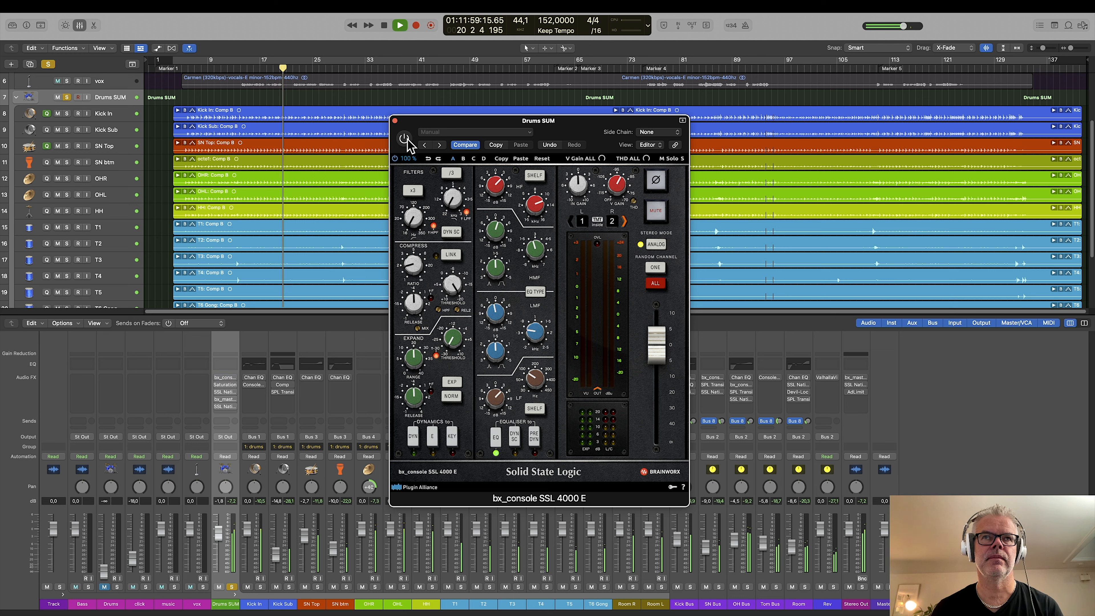
{"action": "left_click", "coordinate": [405, 138]}
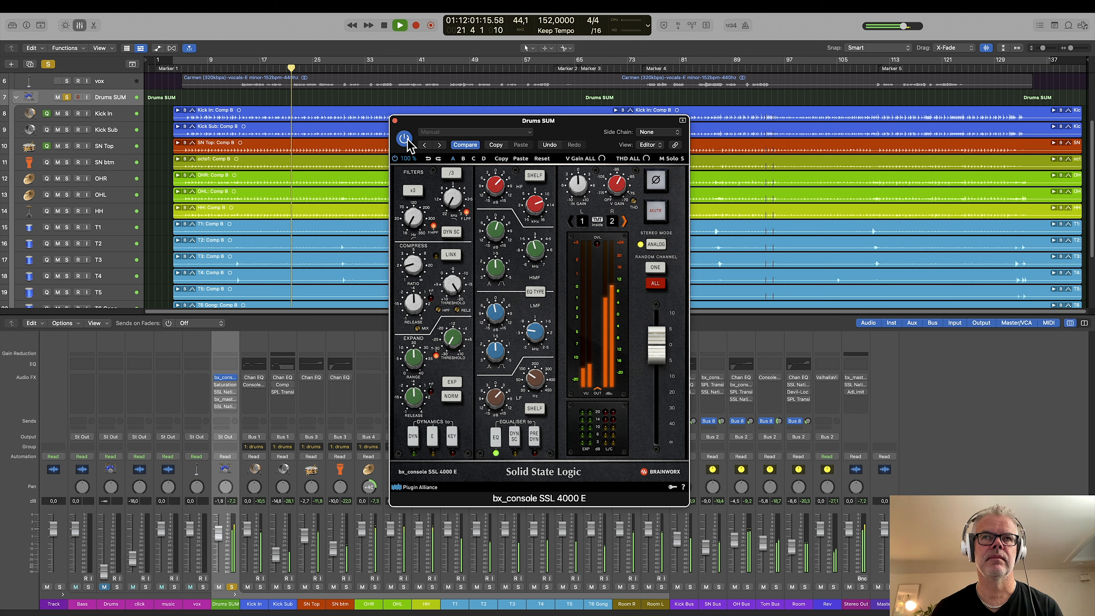
{"action": "key", "text": "space"}
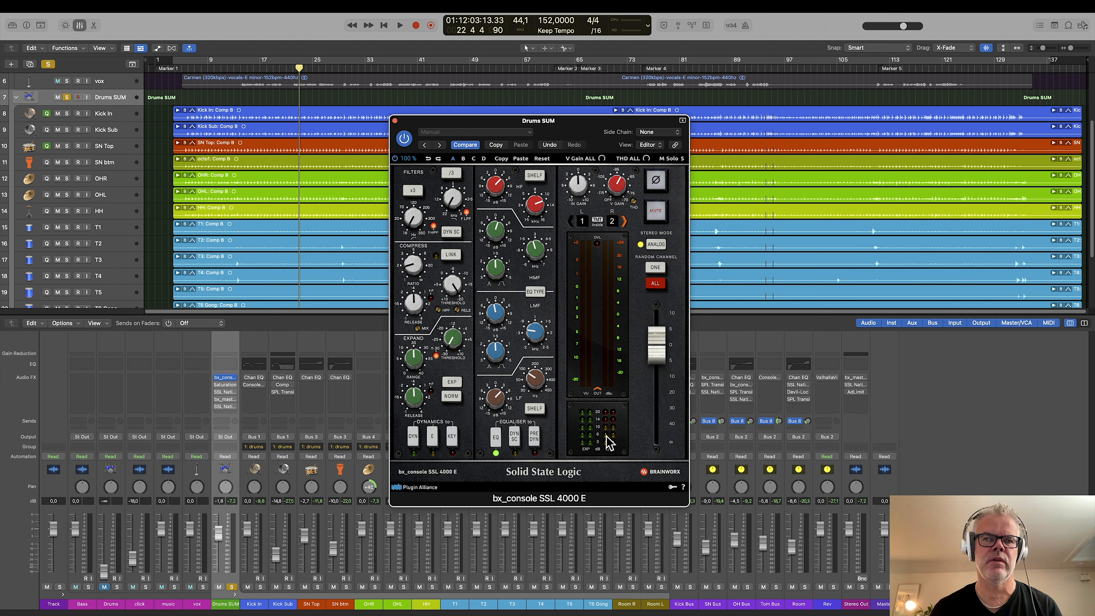
Step: Play the drums from about bar 12 and bar 31 with the console's dynamics on, and adjust the compressor Ratio
{"action": "left_click", "coordinate": [233, 62]}
{"action": "key", "text": "space"}
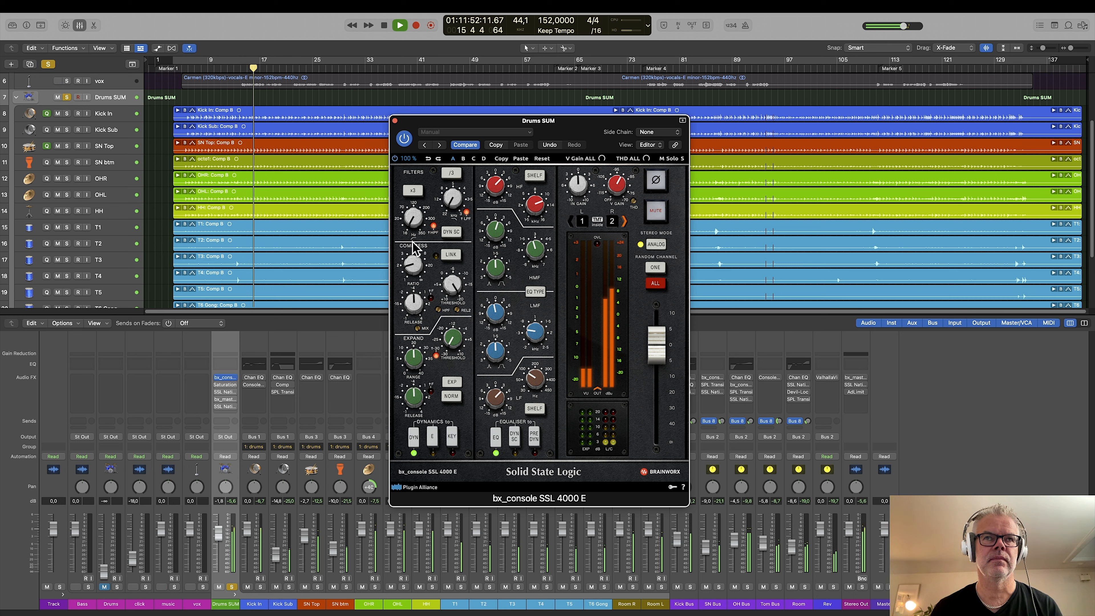
{"action": "left_click", "coordinate": [354, 69]}
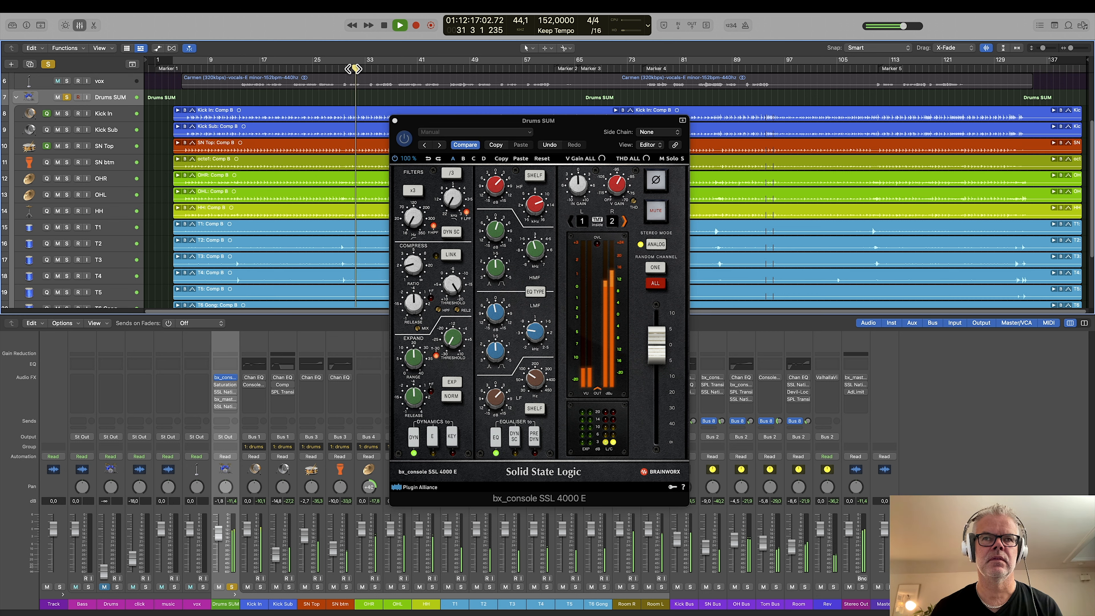
{"action": "mouse_move", "coordinate": [408, 265]}
{"action": "left_mouse_down"}
{"action": "mouse_move", "coordinate": [416, 200]}
{"action": "mouse_move", "coordinate": [405, 256]}
{"action": "left_mouse_up"}
{"action": "key", "text": "space"}
{"action": "key", "text": "space"}
{"action": "left_click_drag", "start_coordinate": [409, 263], "coordinate": [409, 266]}
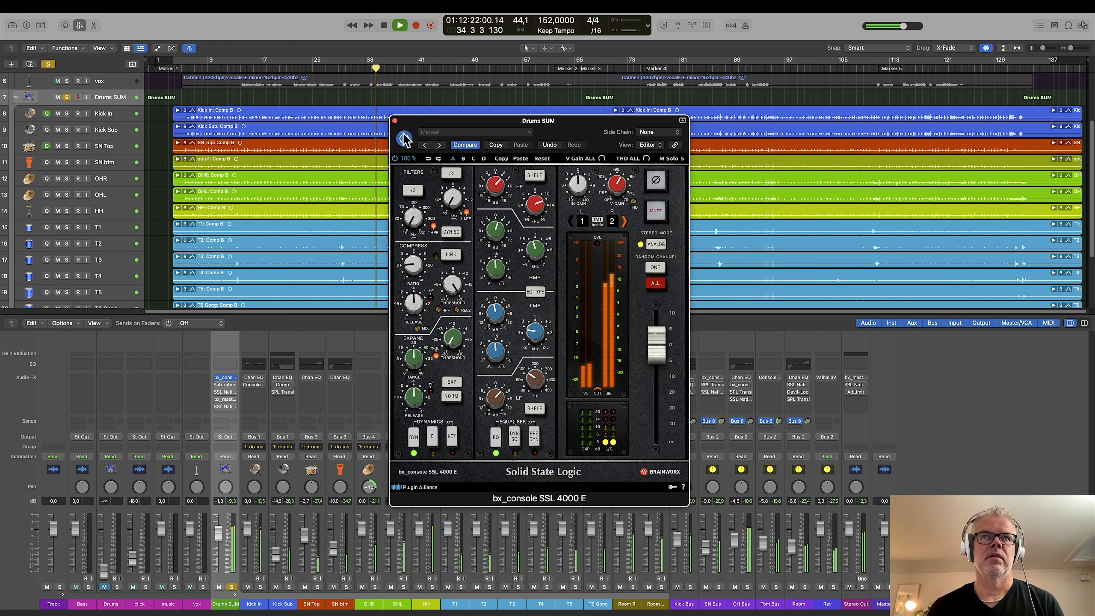
Step: Compare the playing drums with the bx_console SSL 4000 E bypassed and enabled, leave it enabled, close its window and stop playback
{"action": "left_click", "coordinate": [404, 138]}
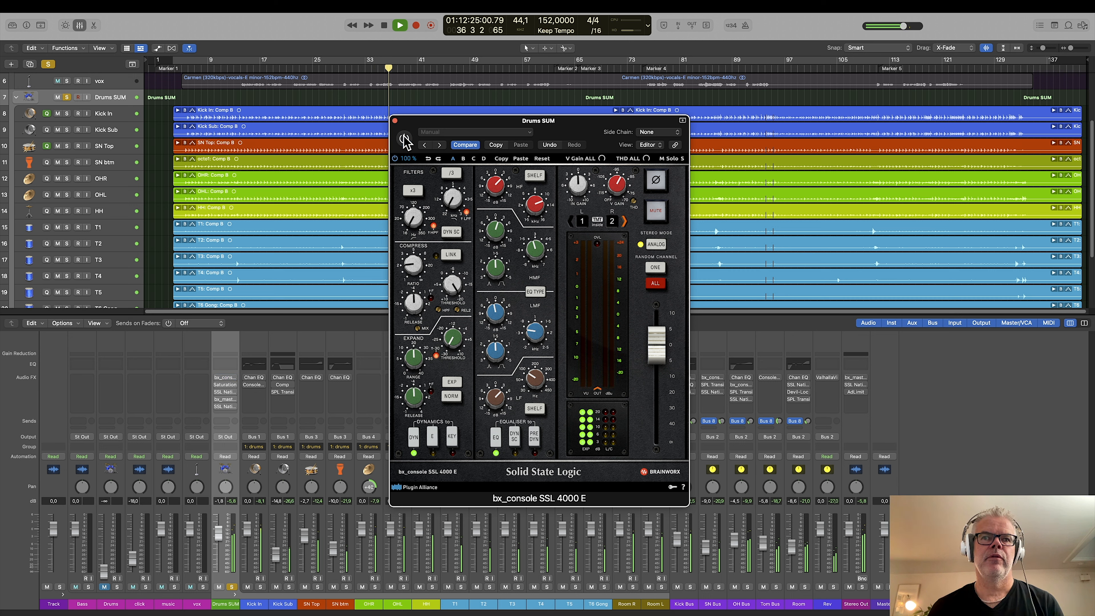
{"action": "left_click", "coordinate": [404, 138]}
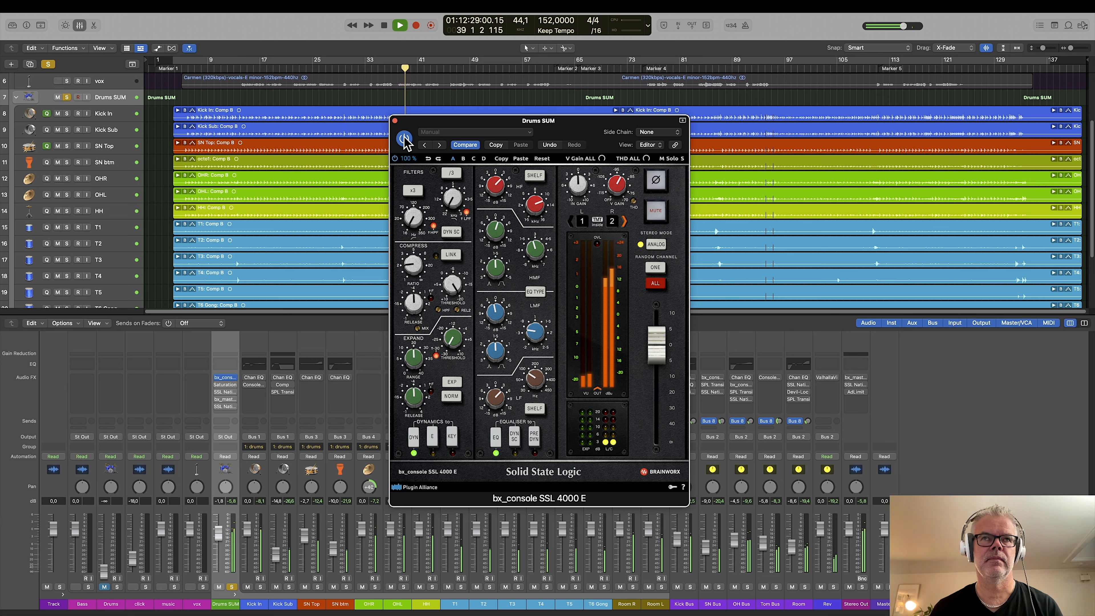
{"action": "left_click", "coordinate": [404, 138]}
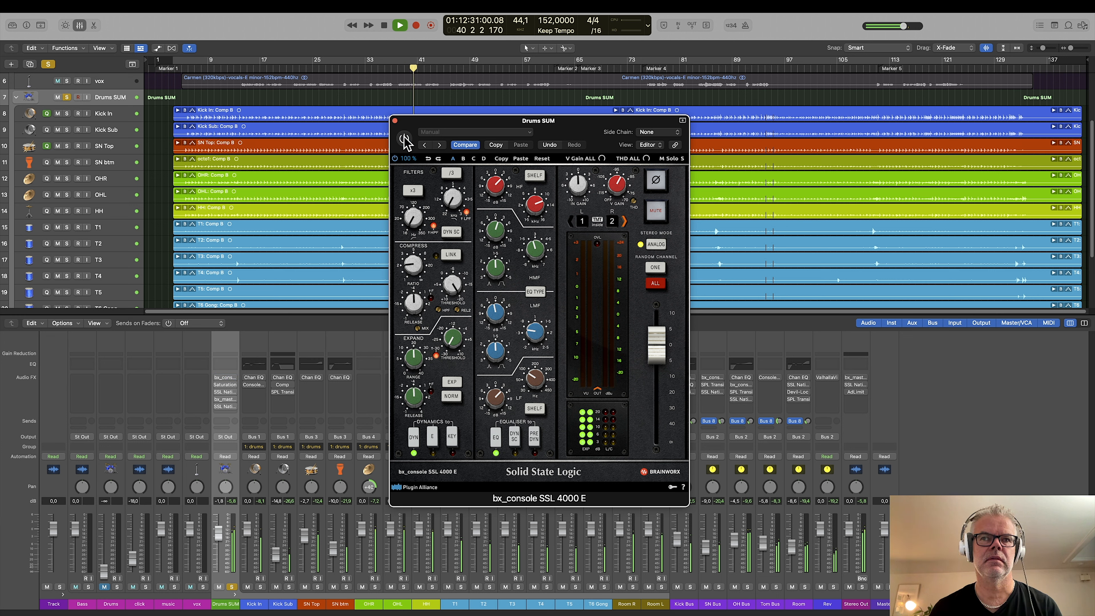
{"action": "left_click", "coordinate": [404, 139]}
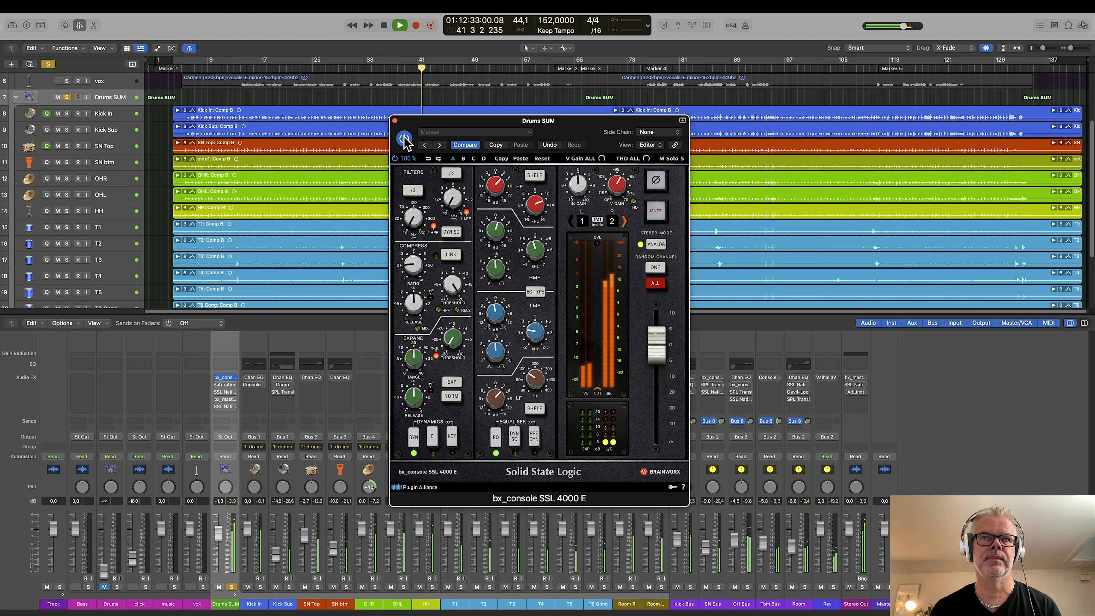
{"action": "left_click", "coordinate": [394, 120]}
{"action": "key", "text": "space"}
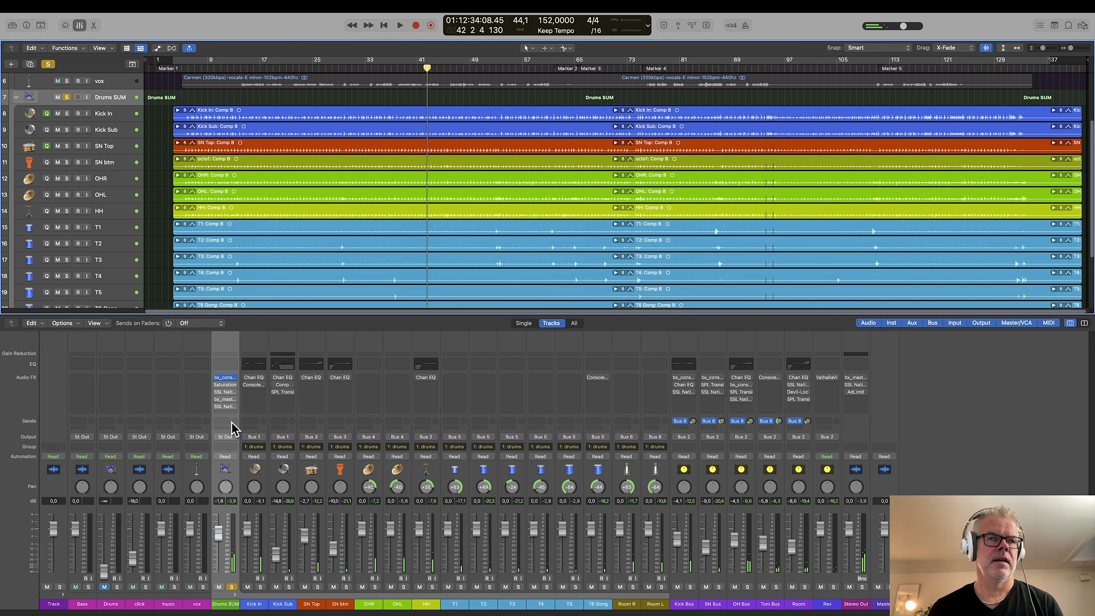
Step: Open the Saturation Knob on Drums SUM and play from about bar 14, comparing it off and on, leaving it enabled and playback stopped
{"action": "left_click", "coordinate": [226, 385]}
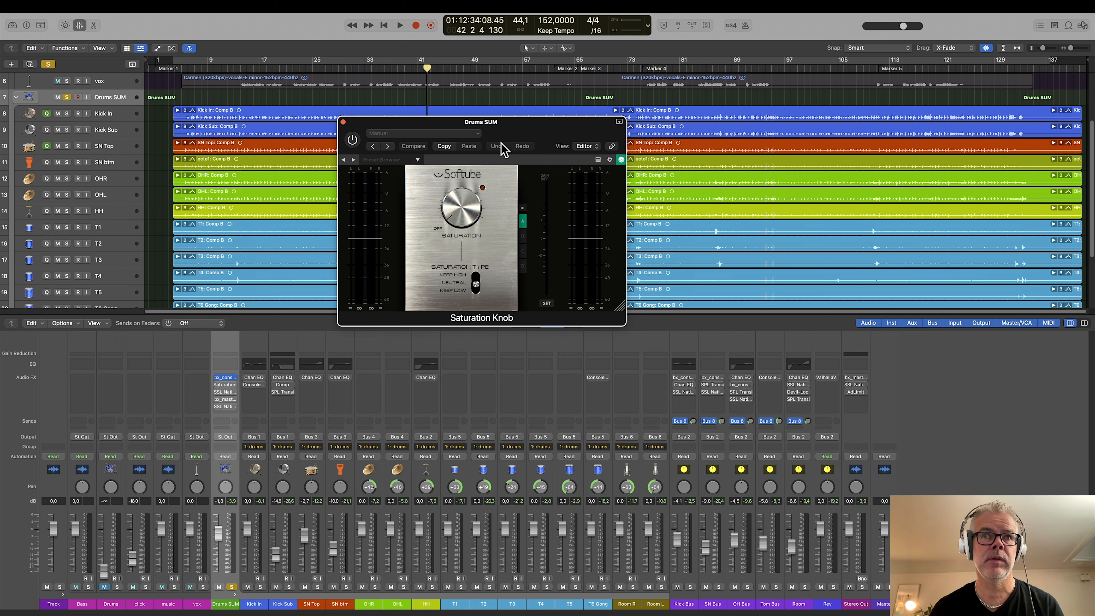
{"action": "left_click_drag", "start_coordinate": [363, 138], "coordinate": [400, 150]}
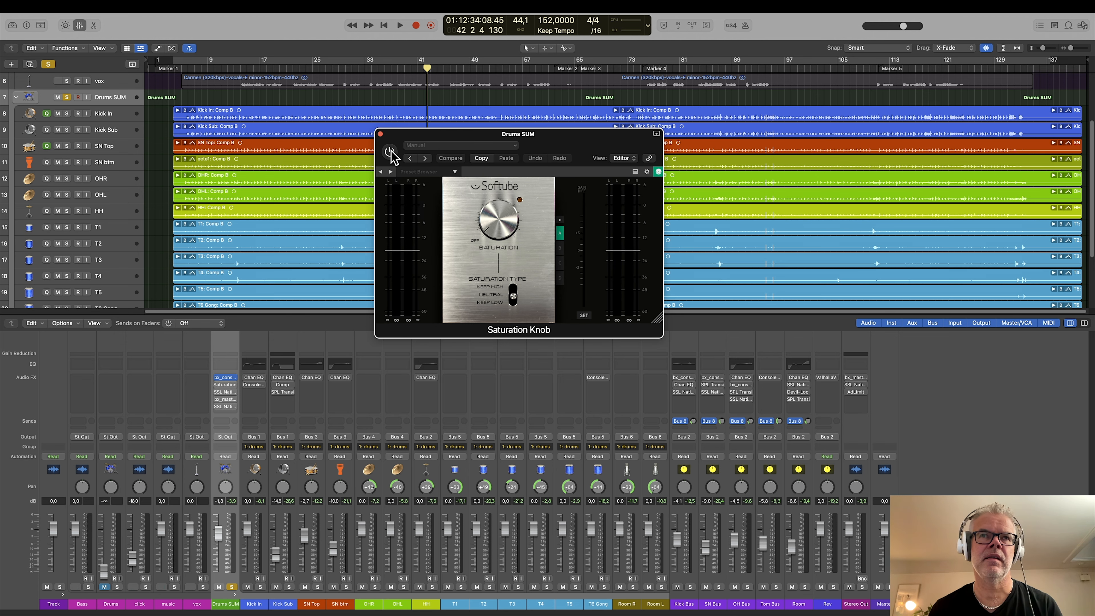
{"action": "left_click", "coordinate": [246, 69]}
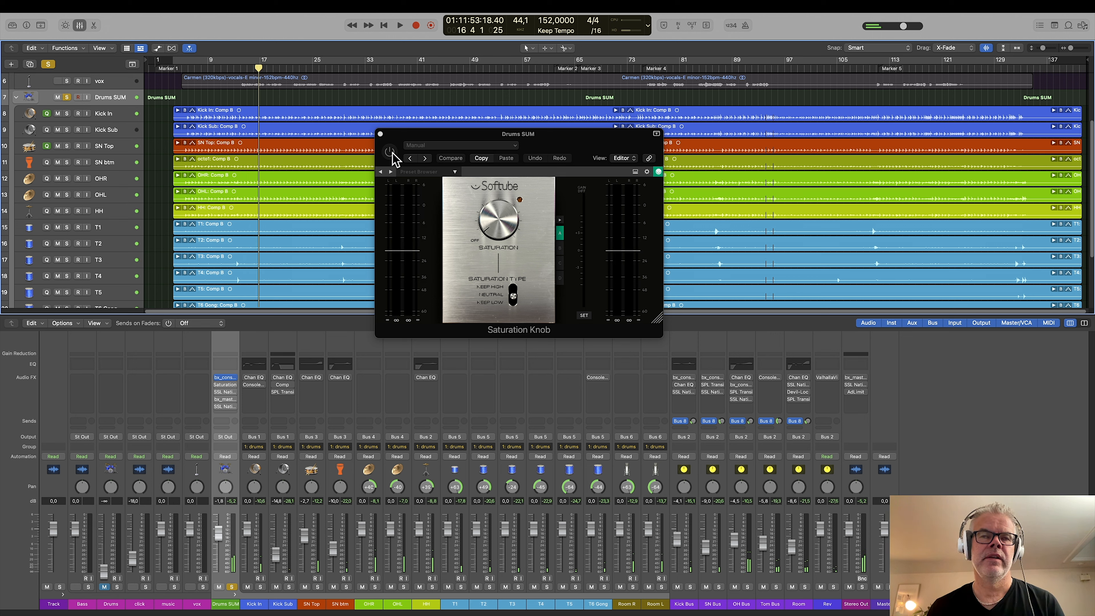
{"action": "key", "text": "space"}
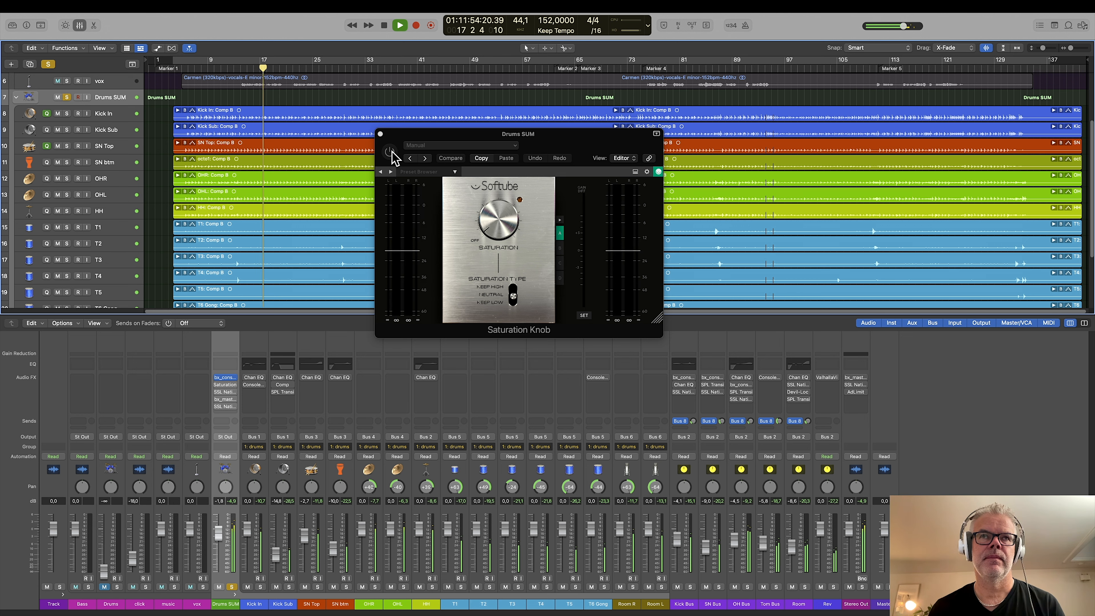
{"action": "left_click", "coordinate": [391, 152]}
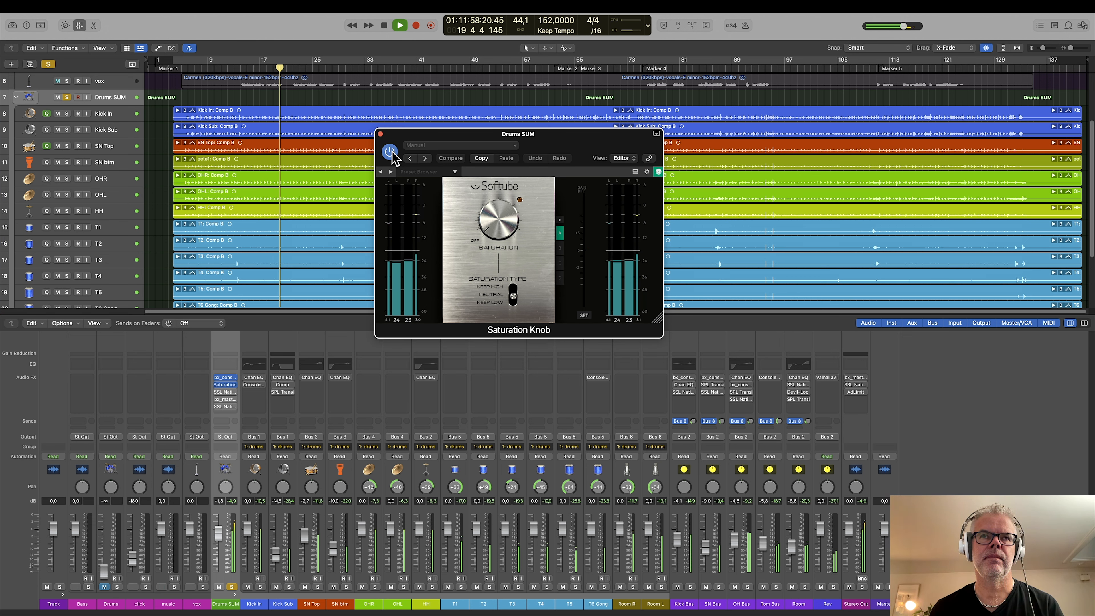
{"action": "left_click", "coordinate": [391, 153]}
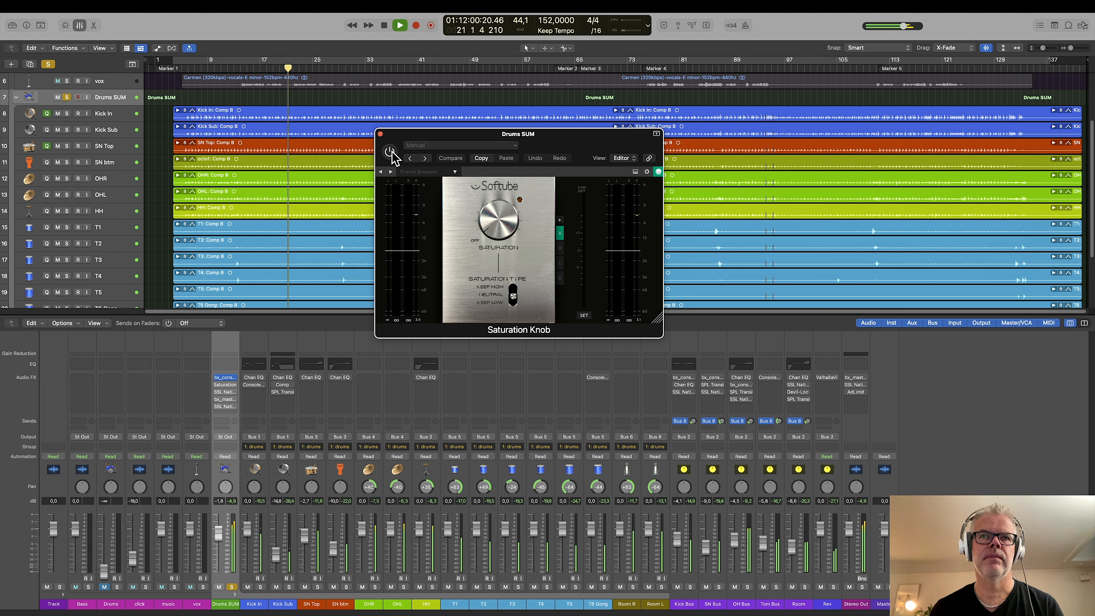
{"action": "left_click", "coordinate": [390, 152]}
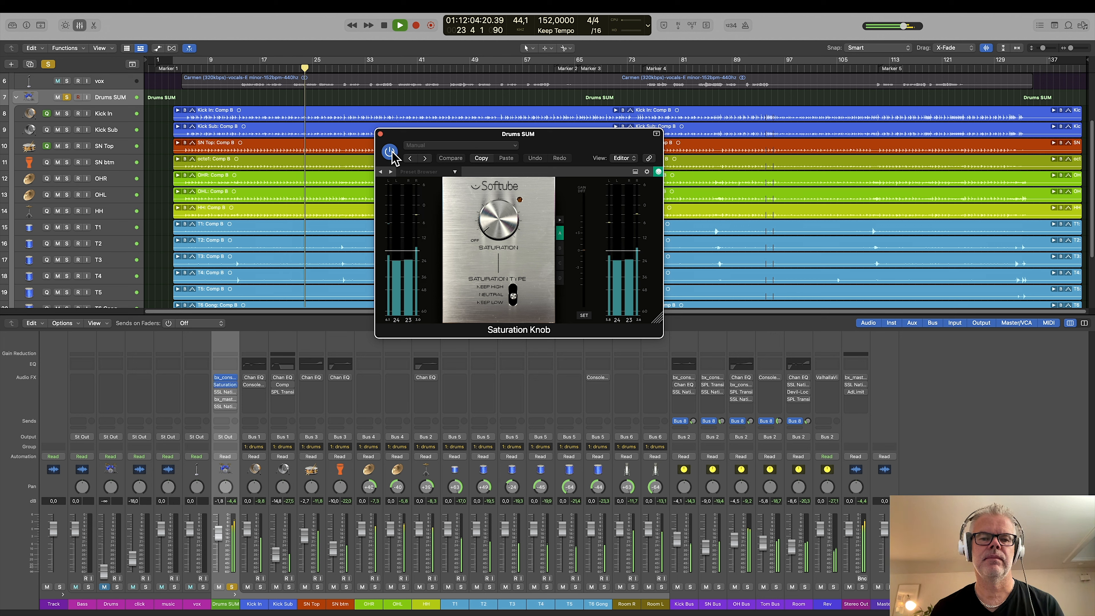
{"action": "key", "text": "space"}
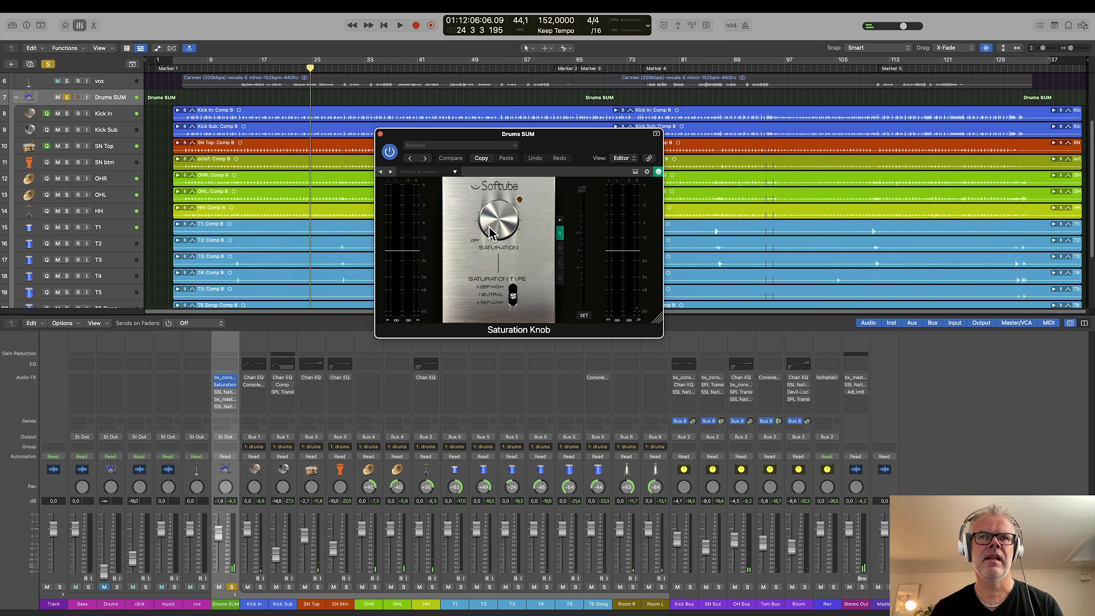
Step: Open the first SSL Native Bus Compressor 2 on Drums SUM, reposition its window, and inspect its preset list and Mix setting
{"action": "left_click", "coordinate": [225, 392]}
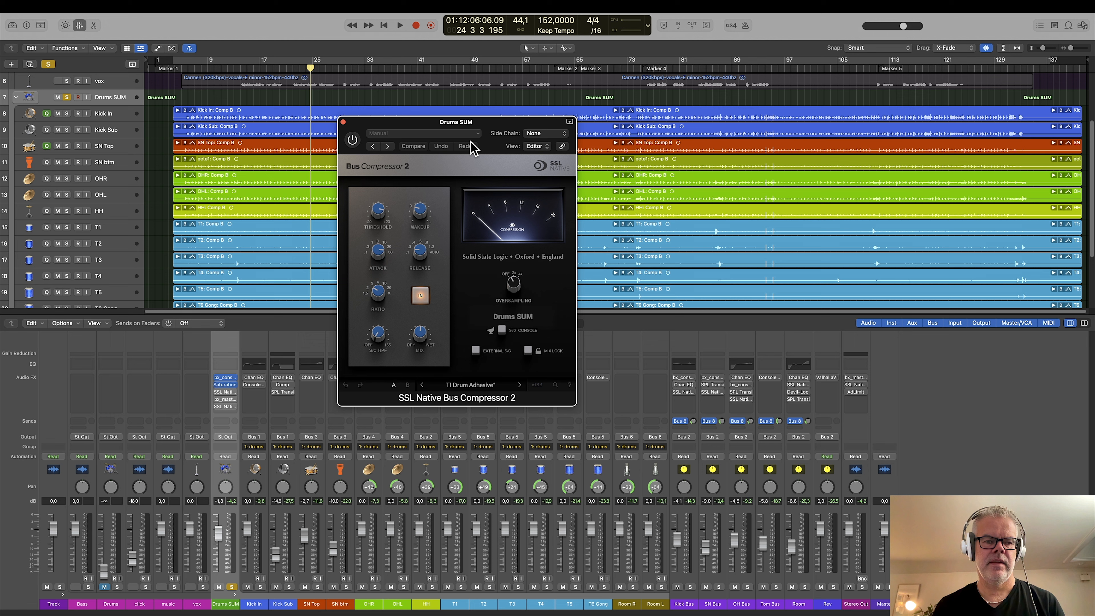
{"action": "left_click_drag", "start_coordinate": [476, 130], "coordinate": [544, 99]}
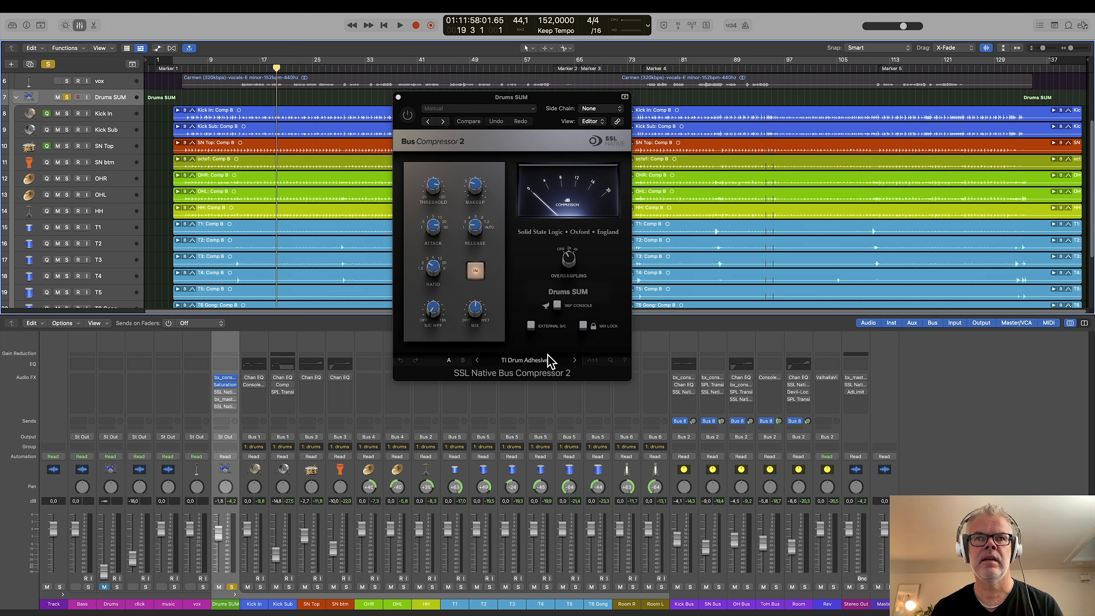
{"action": "left_click", "coordinate": [542, 360]}
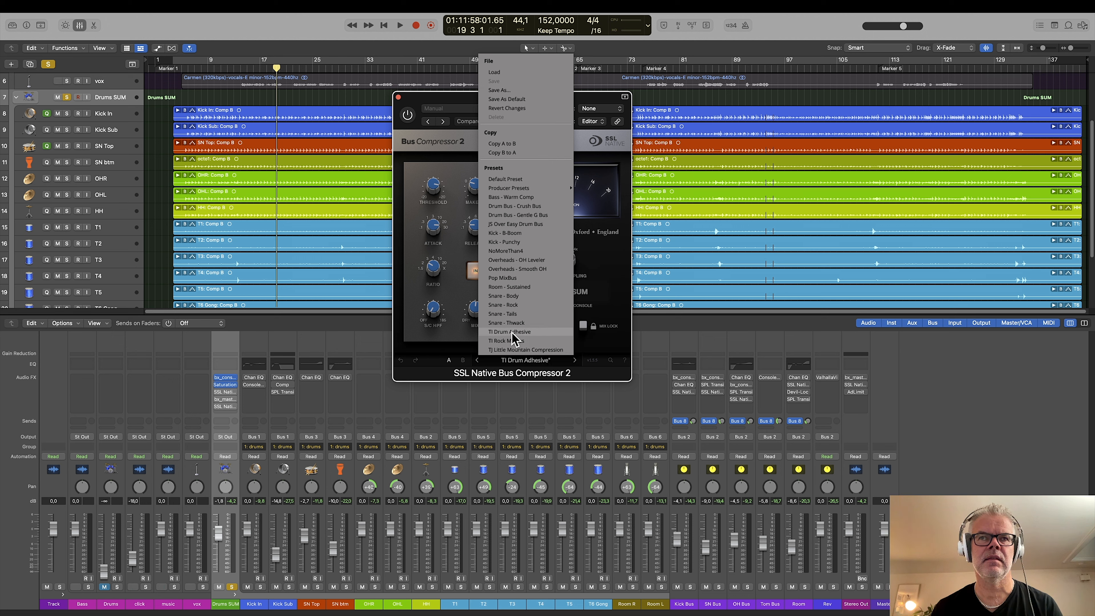
{"action": "left_click", "coordinate": [479, 317]}
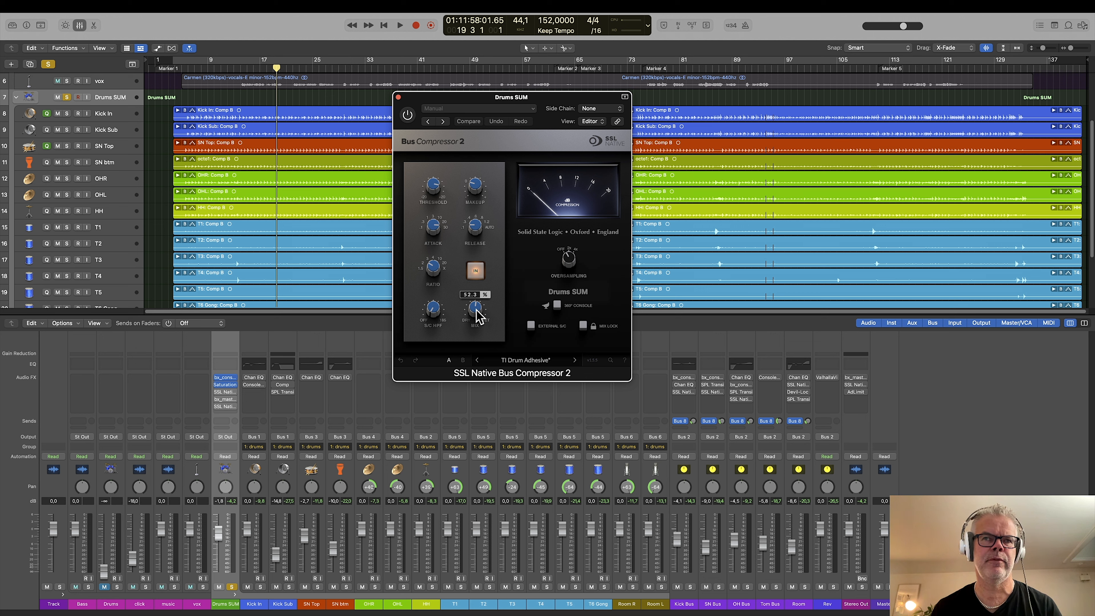
Step: Play the drums from about bar 19 while comparing the first Bus Compressor 2 off and on, then leave it enabled and stop playback
{"action": "key", "text": "space"}
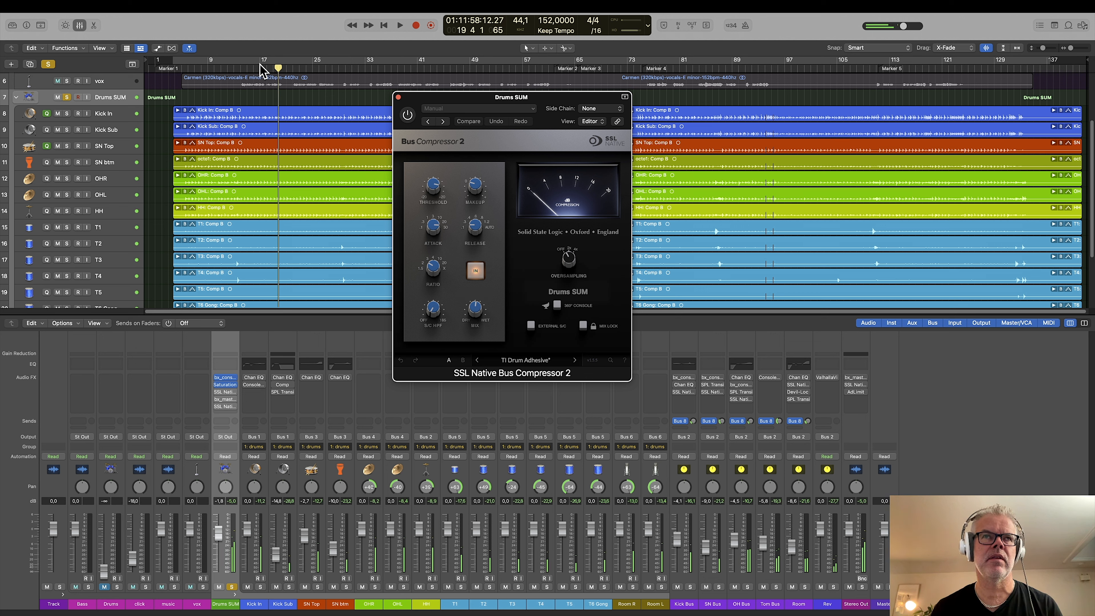
{"action": "key", "text": "space"}
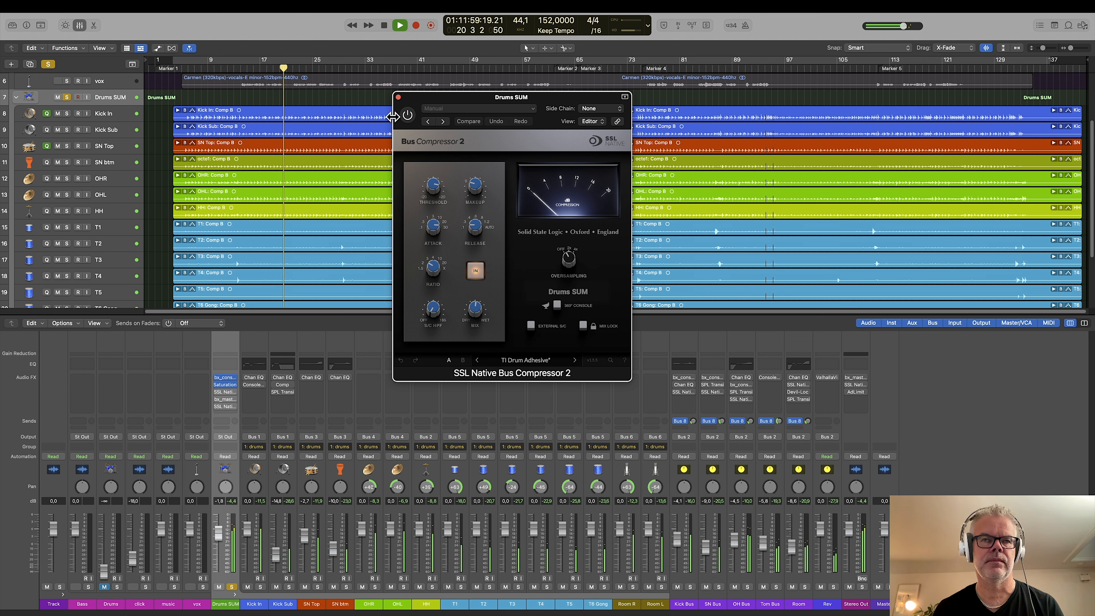
{"action": "left_click", "coordinate": [407, 115]}
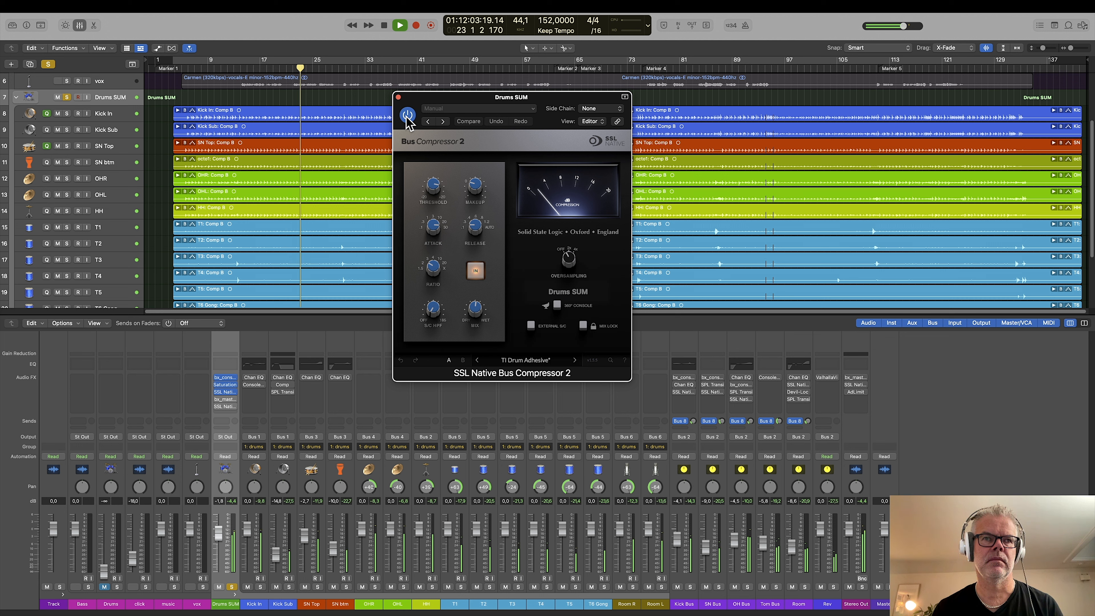
{"action": "left_click", "coordinate": [407, 116]}
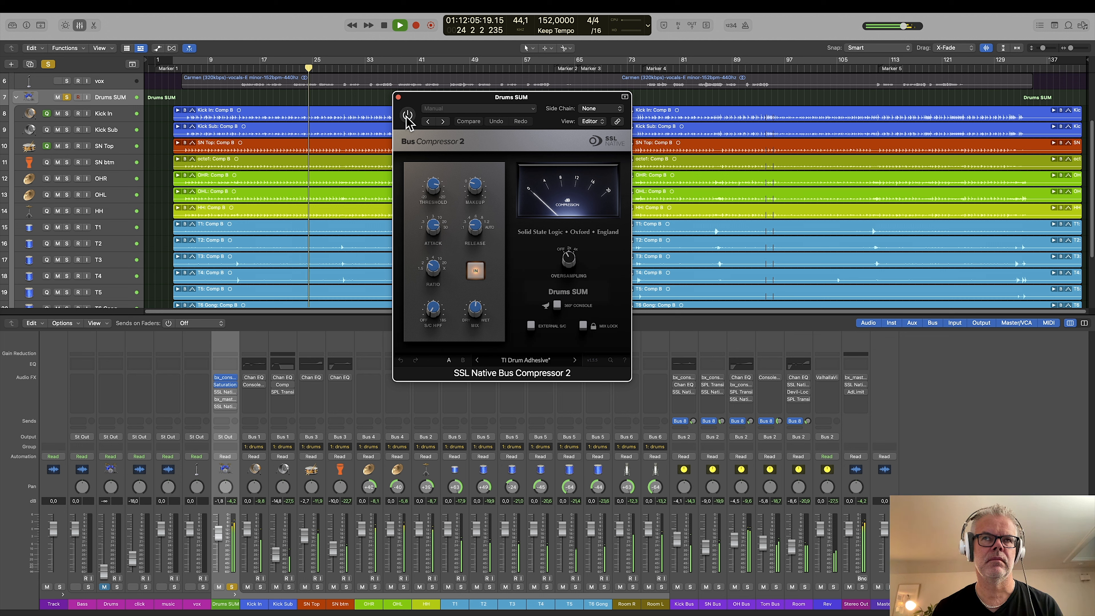
{"action": "left_click", "coordinate": [407, 116]}
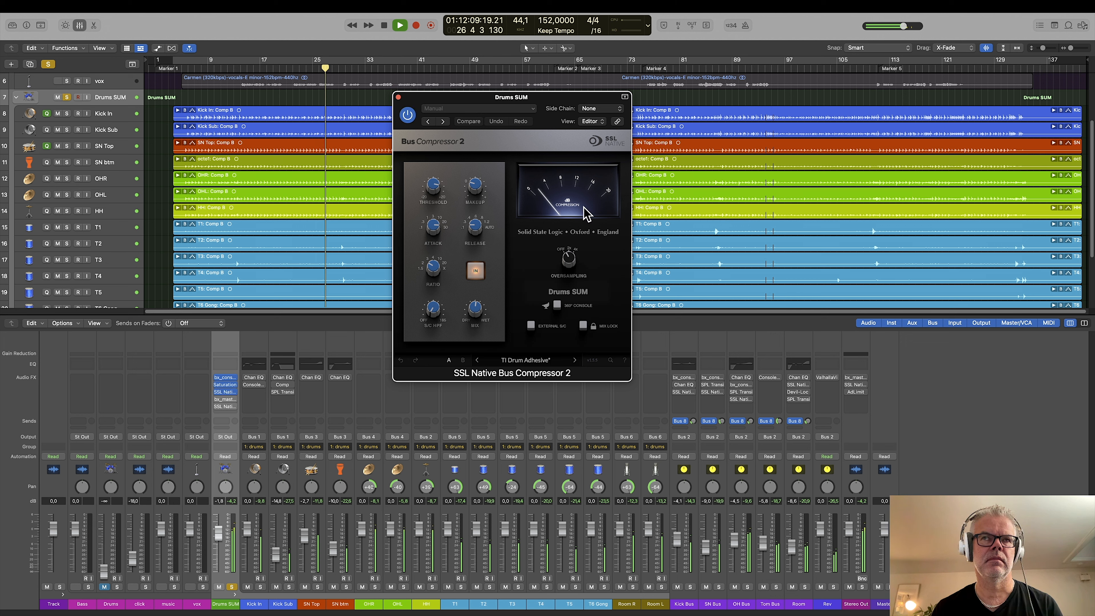
{"action": "key", "text": "space"}
Step: Open the bx_masterdesk Classic on Drums SUM and reposition its window
{"action": "left_click", "coordinate": [232, 404]}
{"action": "left_click", "coordinate": [228, 399]}
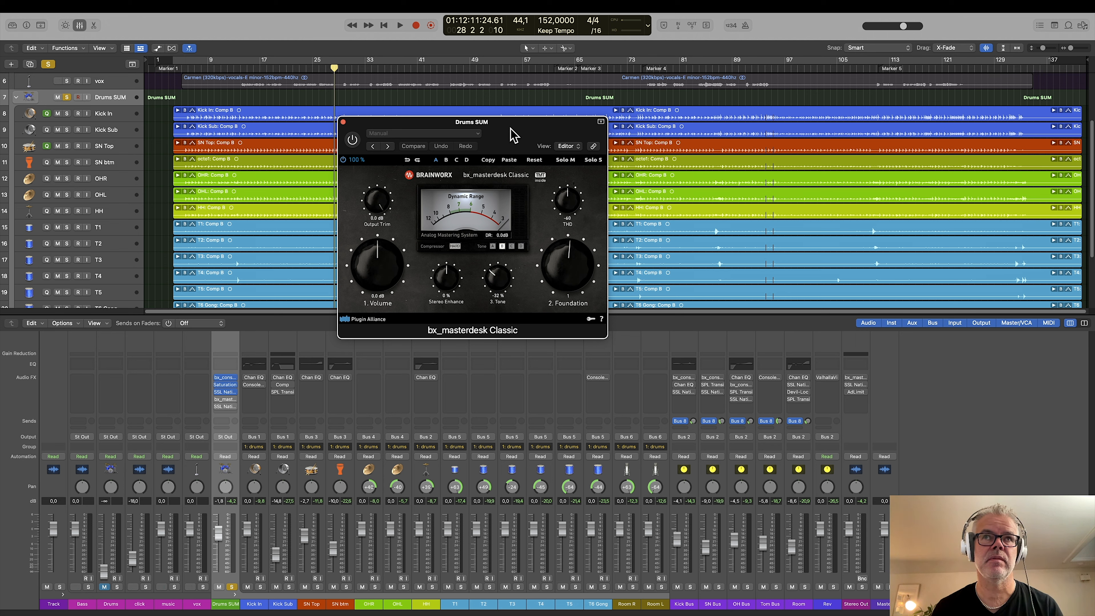
{"action": "left_click_drag", "start_coordinate": [509, 128], "coordinate": [536, 138]}
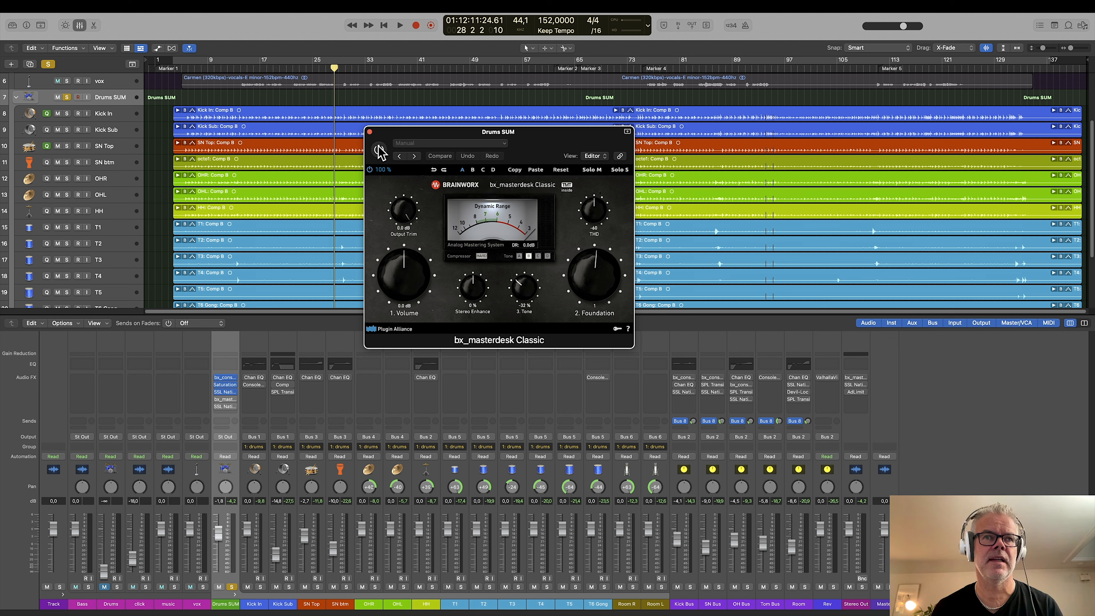
Step: Compare the drums from about bar 23 with bx_masterdesk Classic off and on, leave it enabled, stop playback and close its window
{"action": "left_click", "coordinate": [302, 68]}
{"action": "key", "text": "space"}
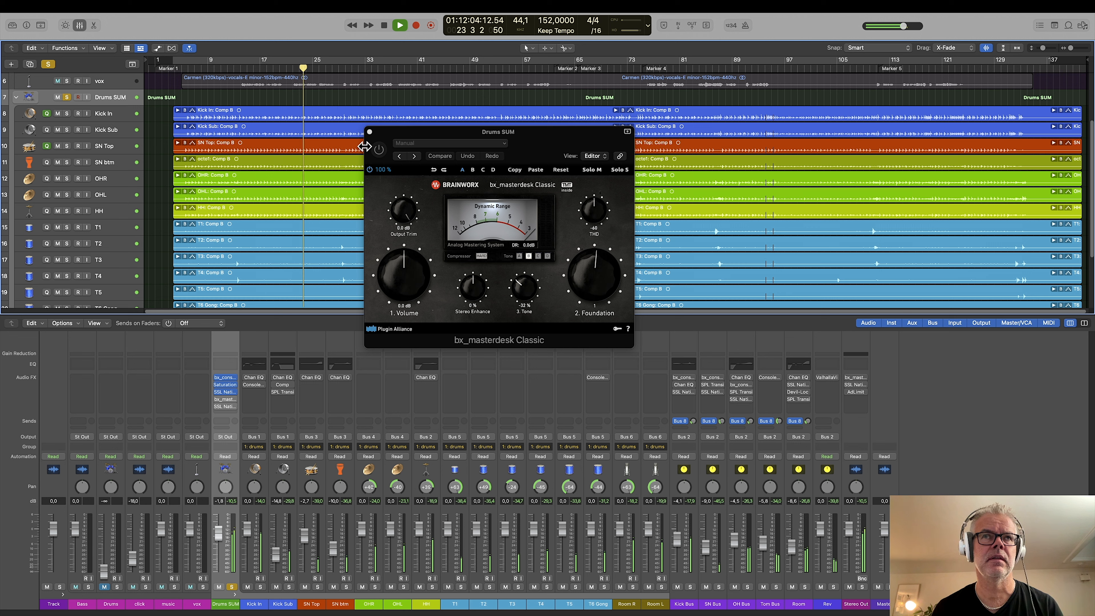
{"action": "left_click", "coordinate": [380, 150]}
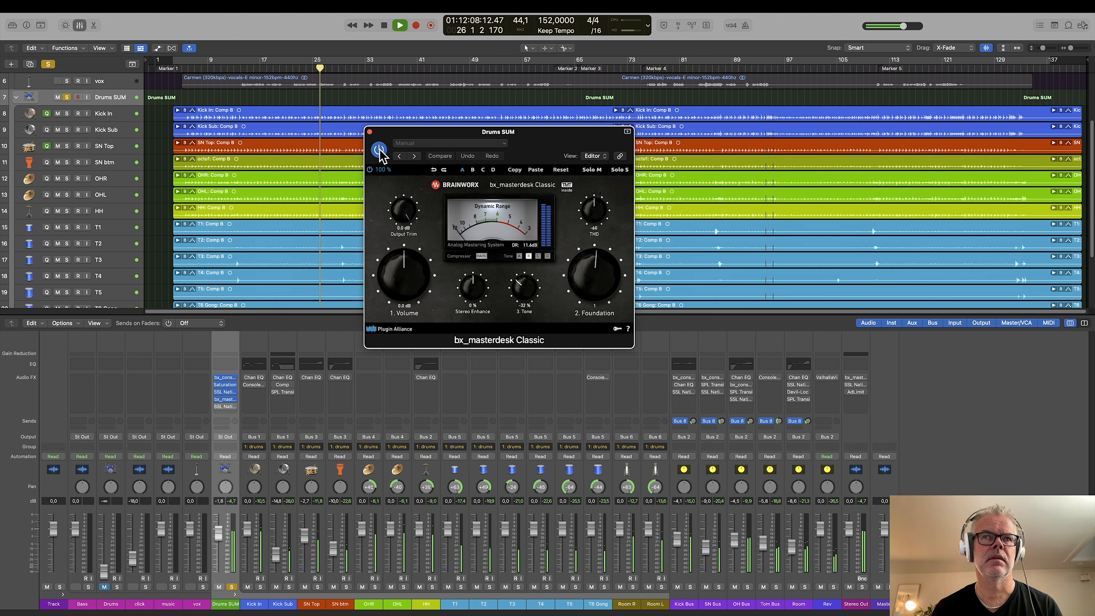
{"action": "left_click", "coordinate": [379, 150]}
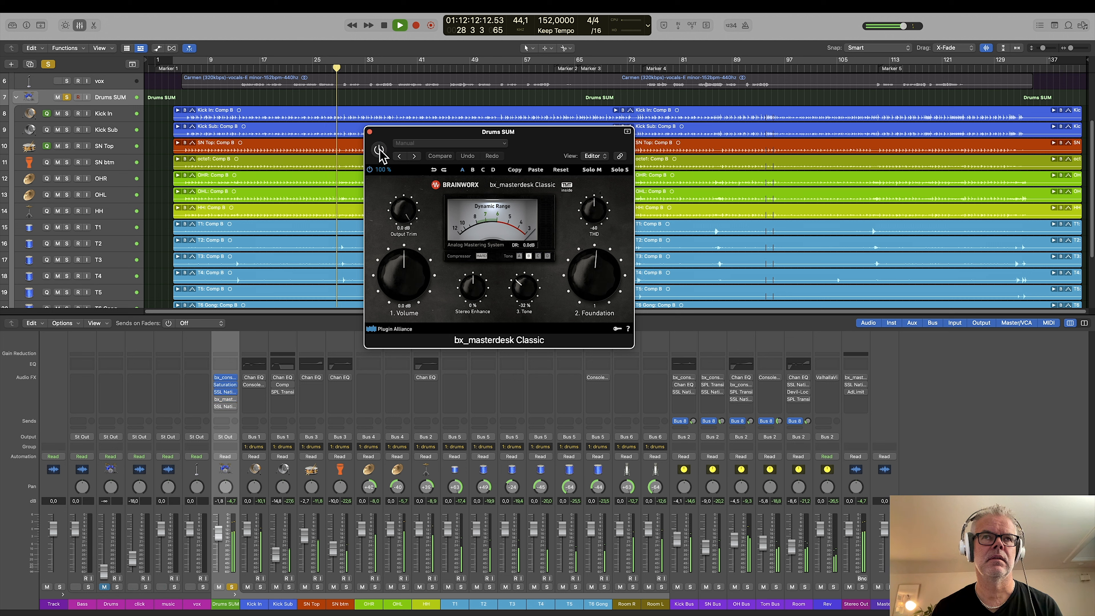
{"action": "left_click", "coordinate": [379, 150]}
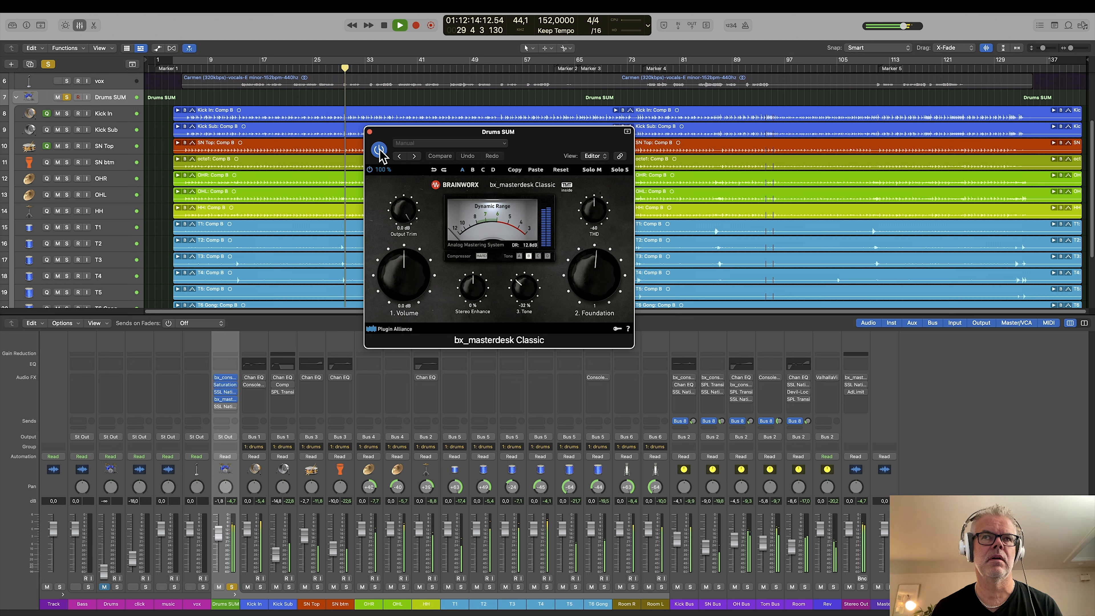
{"action": "left_click", "coordinate": [380, 150]}
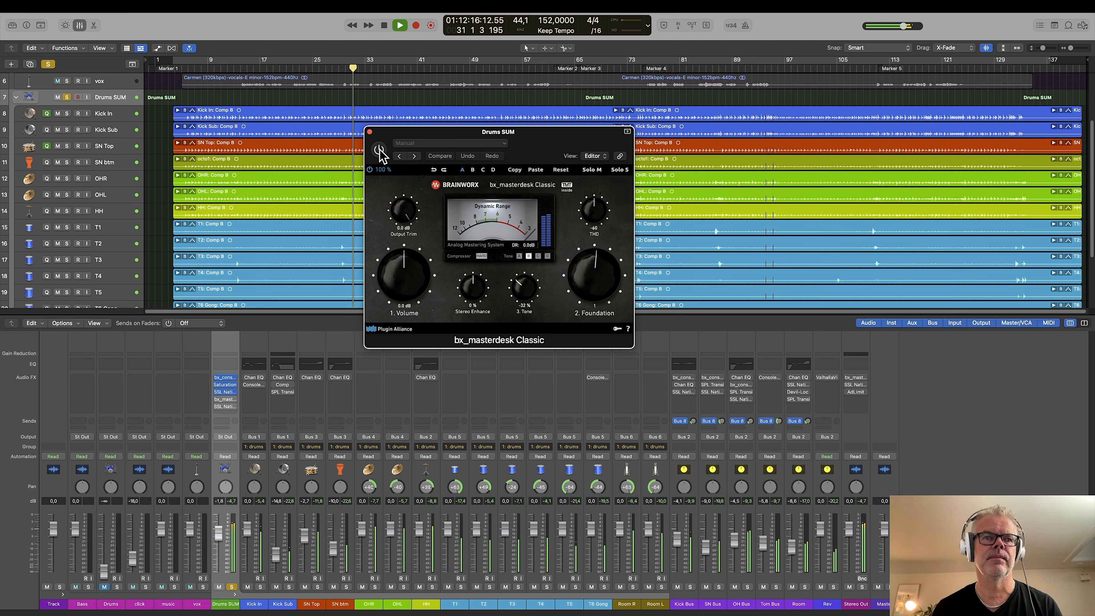
{"action": "key", "text": "space"}
{"action": "left_click", "coordinate": [369, 131]}
Step: Open the second SSL Native Bus Compressor 2 in the last Drums SUM slot, reposition its window and inspect its preset list
{"action": "left_click", "coordinate": [225, 406]}
{"action": "left_click_drag", "start_coordinate": [460, 179], "coordinate": [483, 175]}
{"action": "left_click", "coordinate": [509, 383]}
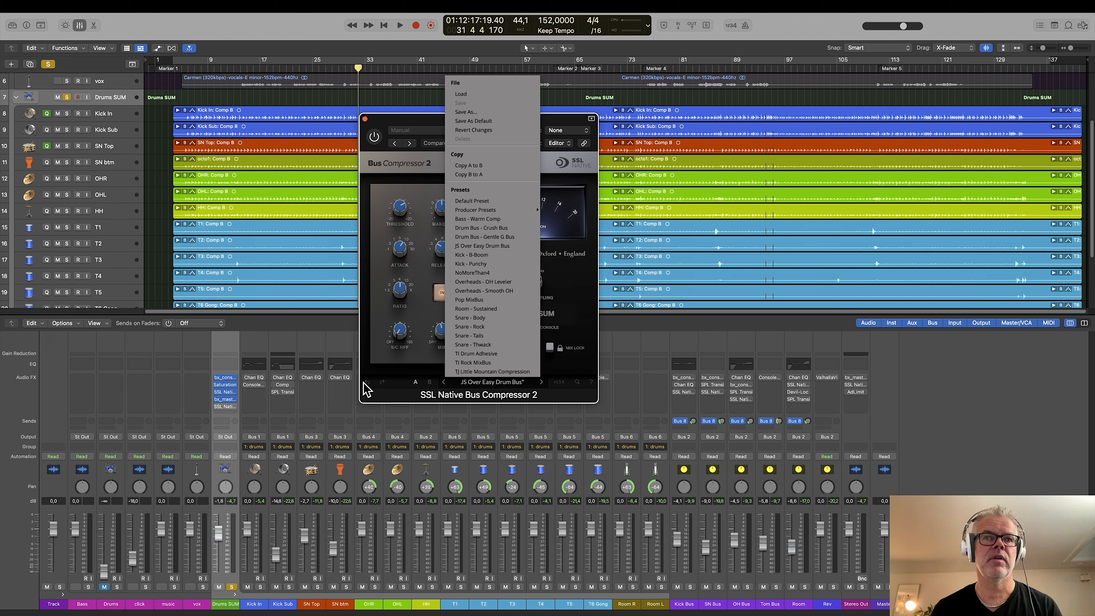
{"action": "left_click", "coordinate": [385, 393]}
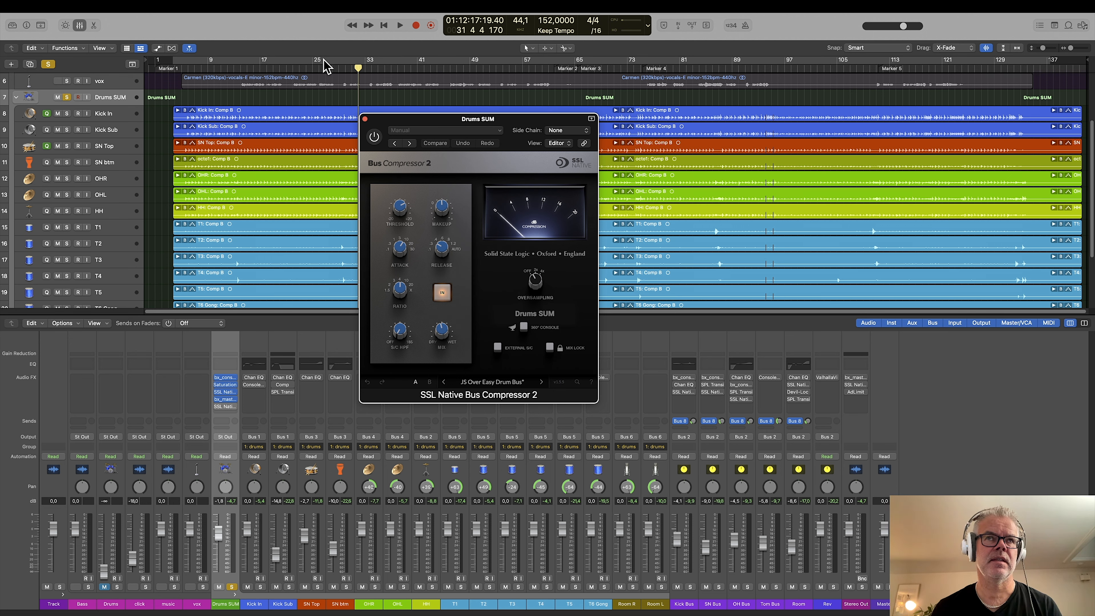
Step: Compare the drums from about bar 27 with the second Bus Compressor 2 off and on, leave it enabled, close its window and stop playback
{"action": "left_click", "coordinate": [323, 67]}
{"action": "key", "text": "space"}
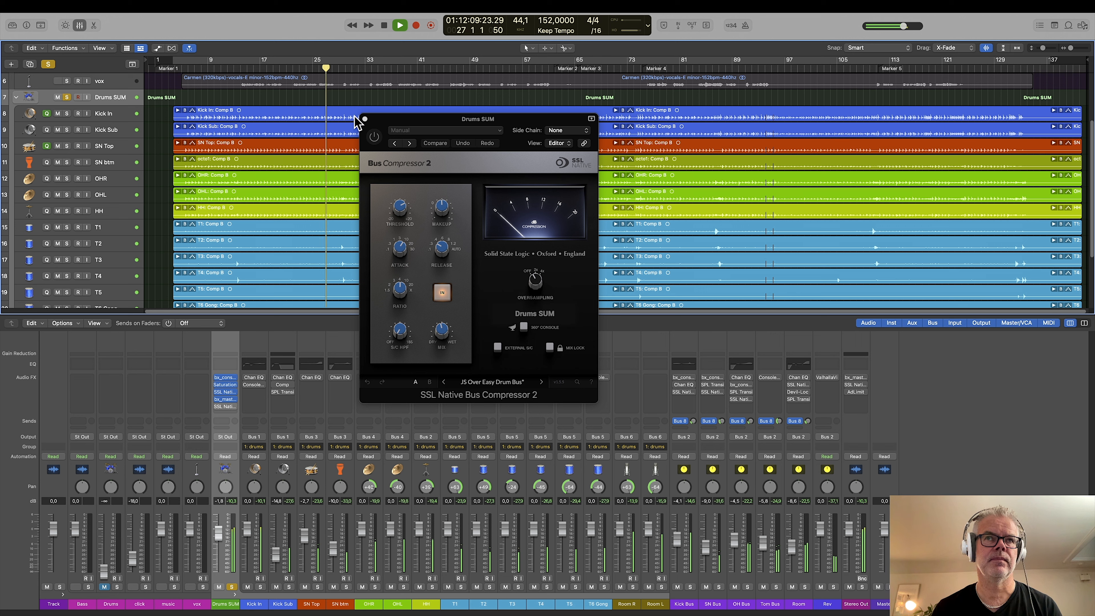
{"action": "left_click", "coordinate": [373, 137]}
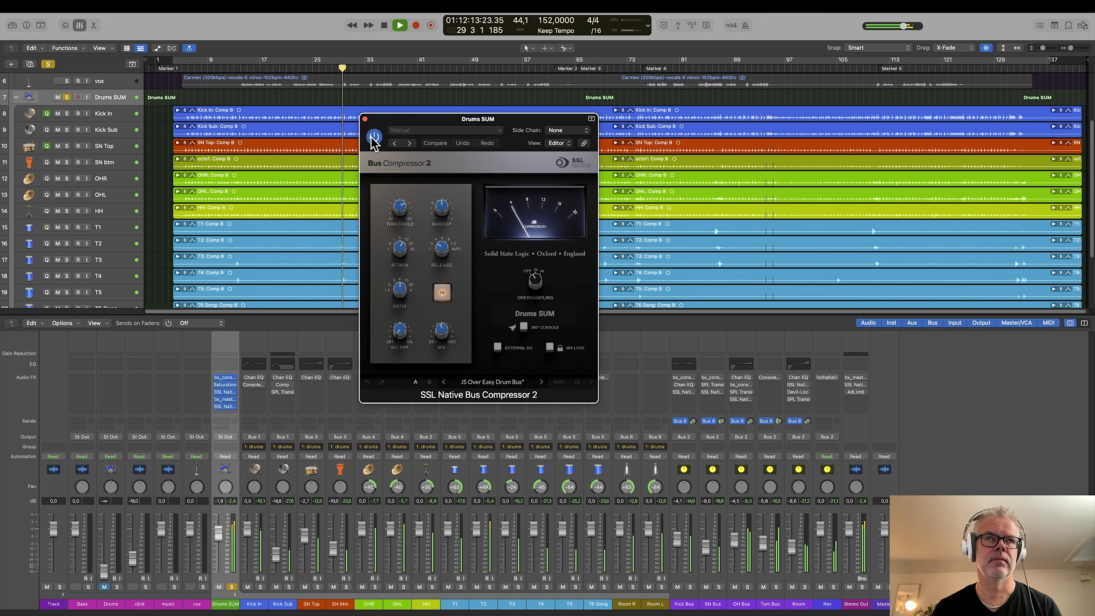
{"action": "left_click", "coordinate": [373, 137]}
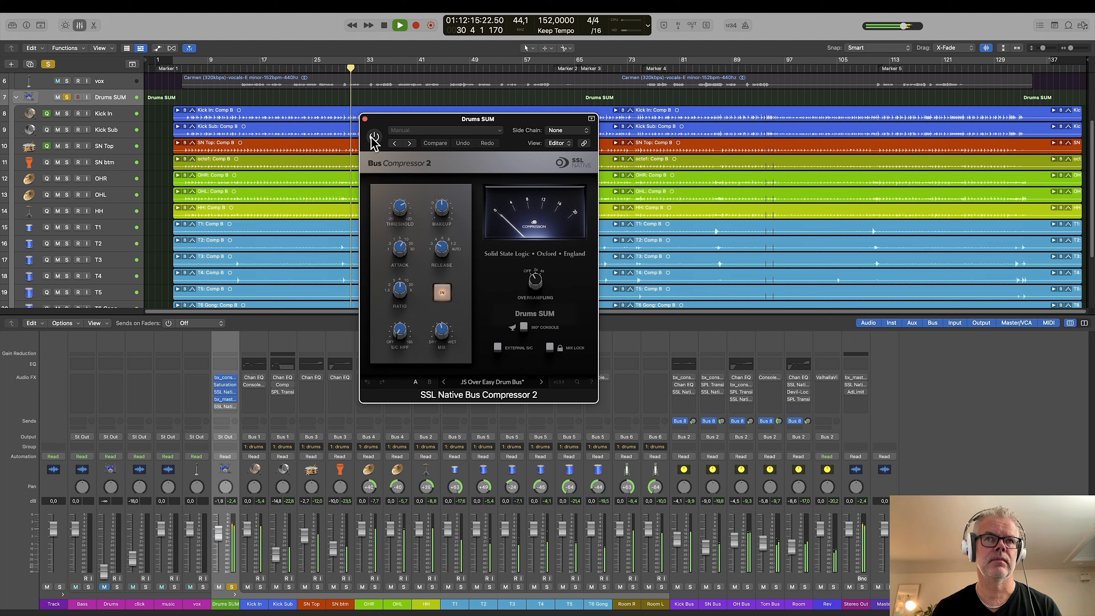
{"action": "left_click", "coordinate": [373, 137]}
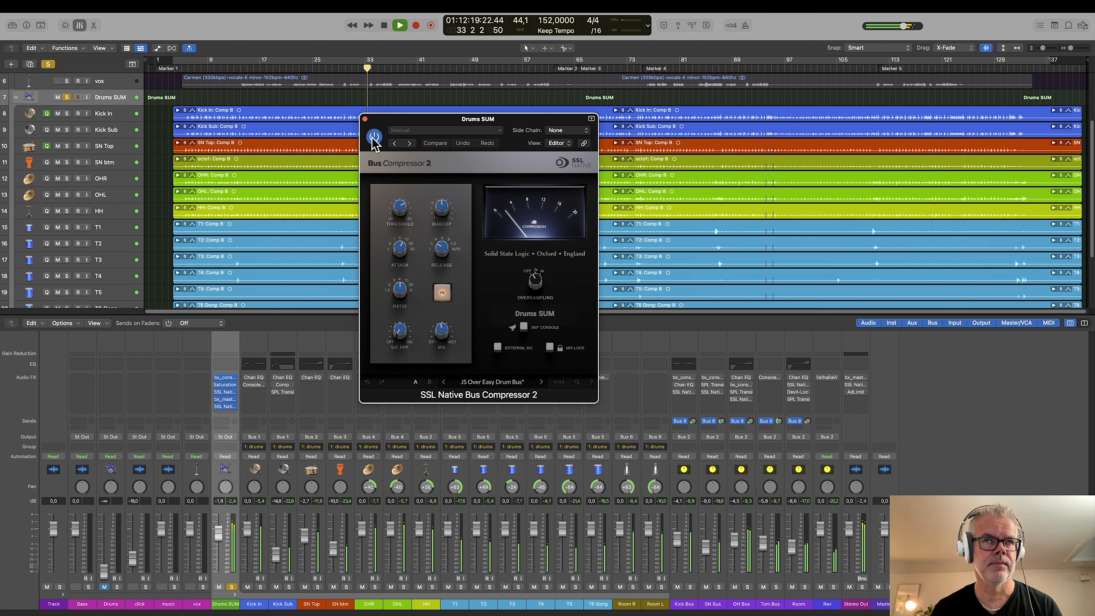
{"action": "left_click", "coordinate": [365, 119]}
{"action": "key", "text": "space"}
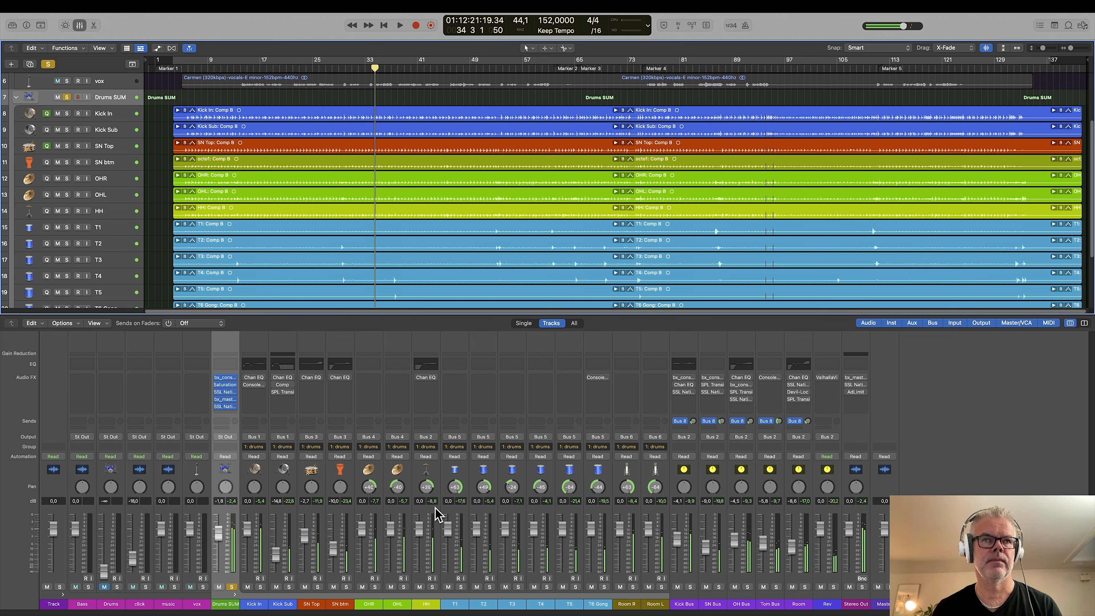
Step: Play the soloed drums from bar 14, compare them with the whole Drums SUM plugin chain bypassed and enabled, and stop with it enabled
{"action": "left_click", "coordinate": [246, 69]}
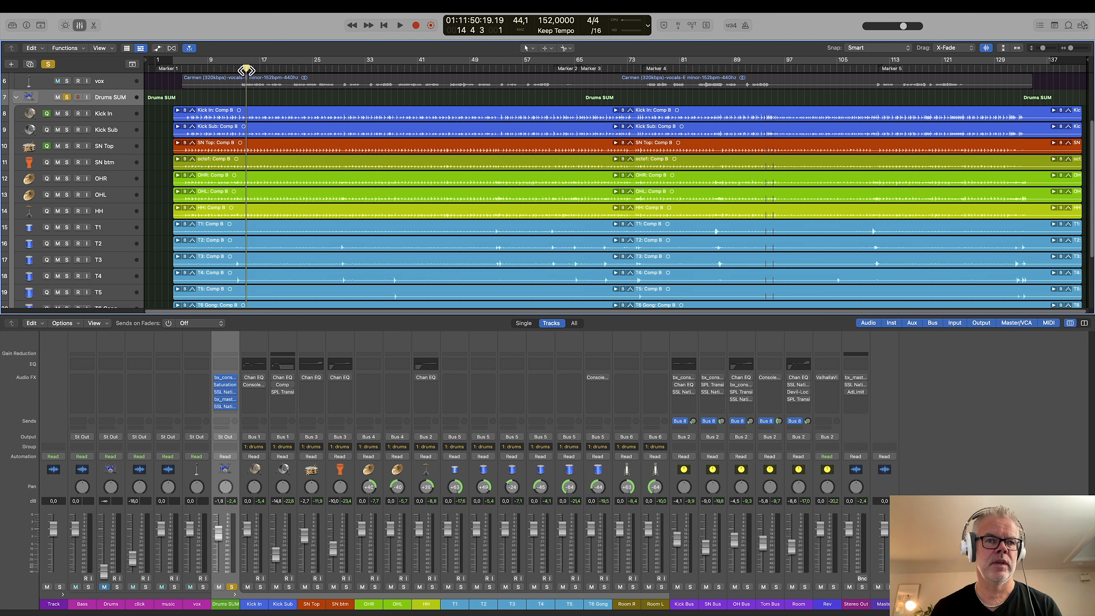
{"action": "key", "text": "space"}
{"action": "mouse_move", "coordinate": [219, 406]}
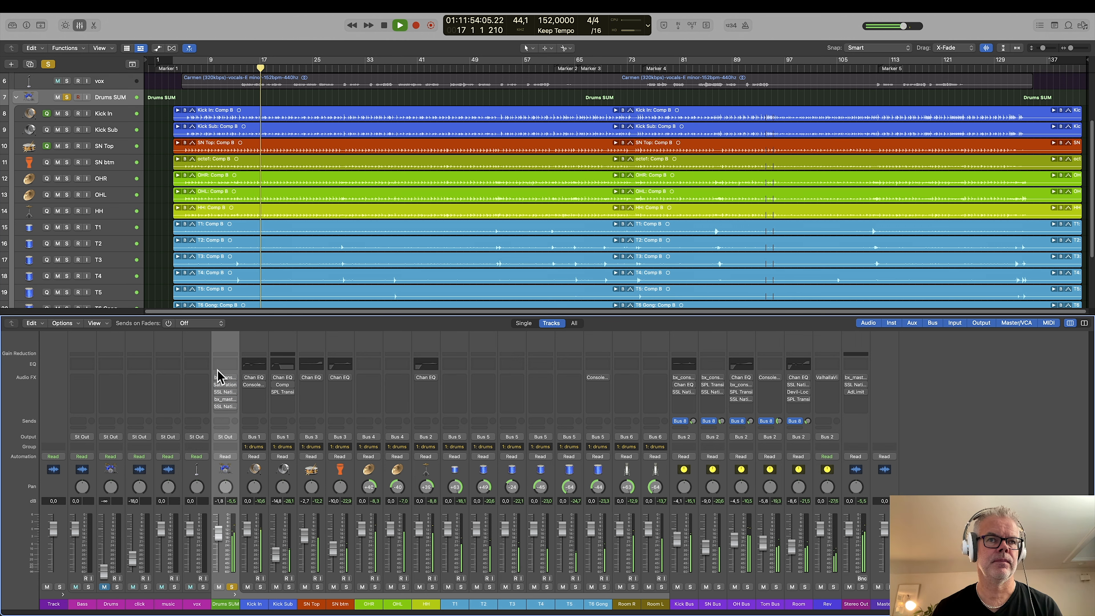
{"action": "left_click_drag", "start_coordinate": [218, 380], "coordinate": [216, 421]}
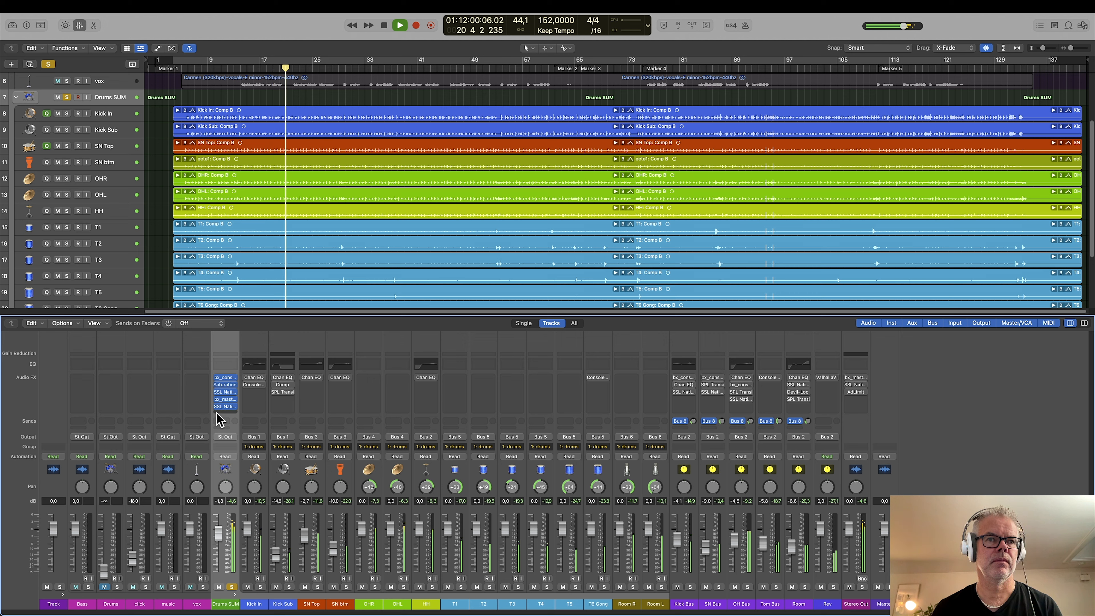
{"action": "mouse_move", "coordinate": [216, 411]}
{"action": "left_mouse_down"}
{"action": "mouse_move", "coordinate": [221, 375]}
{"action": "mouse_move", "coordinate": [215, 407]}
{"action": "left_mouse_up"}
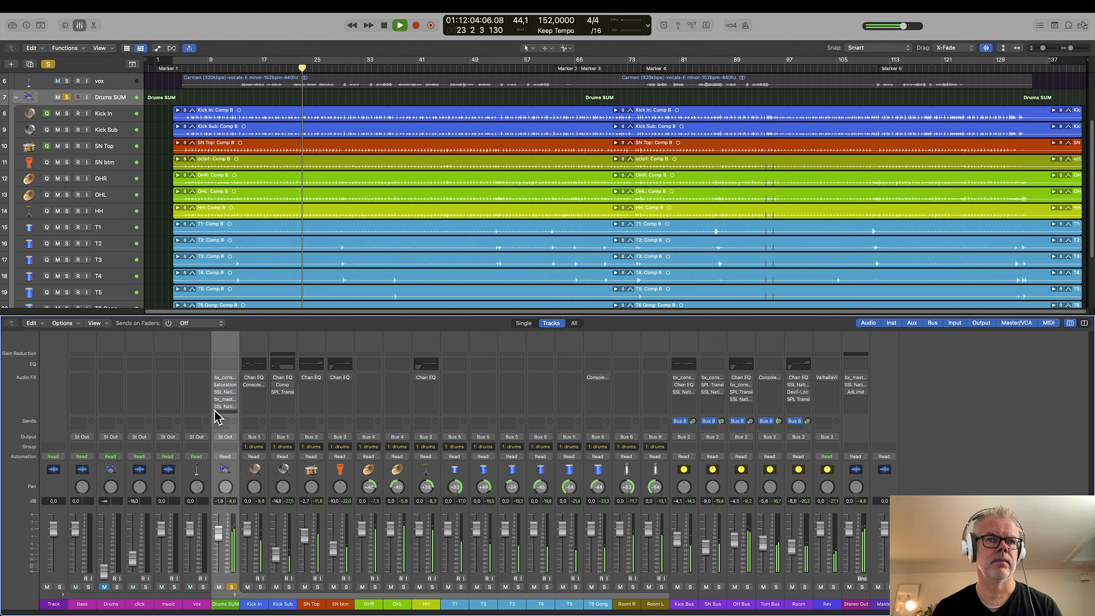
{"action": "left_click_drag", "start_coordinate": [216, 407], "coordinate": [216, 376]}
{"action": "key", "text": "space"}
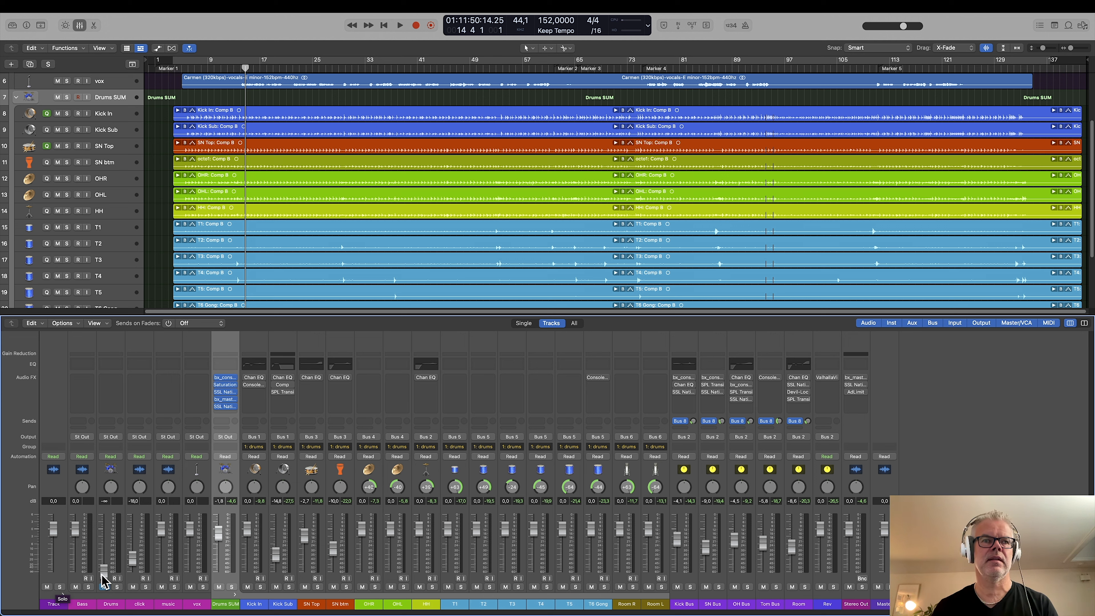
Step: Listen to the drums with the backing tracks from bar 14, trying the Track fader at -6.0 dB, and stop playback
{"action": "key", "text": "space"}
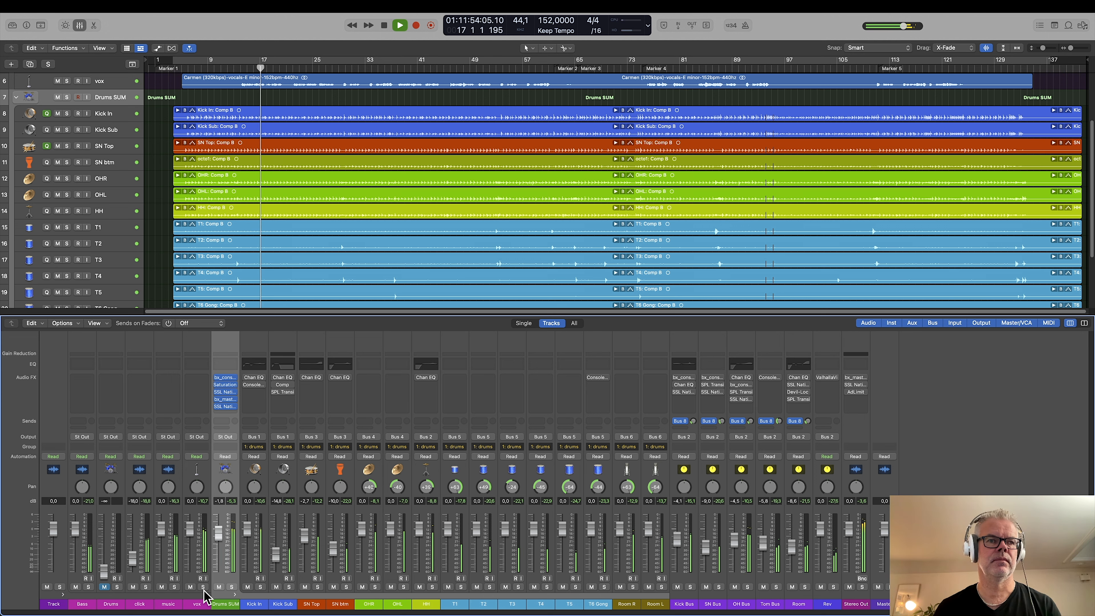
{"action": "key", "text": "space"}
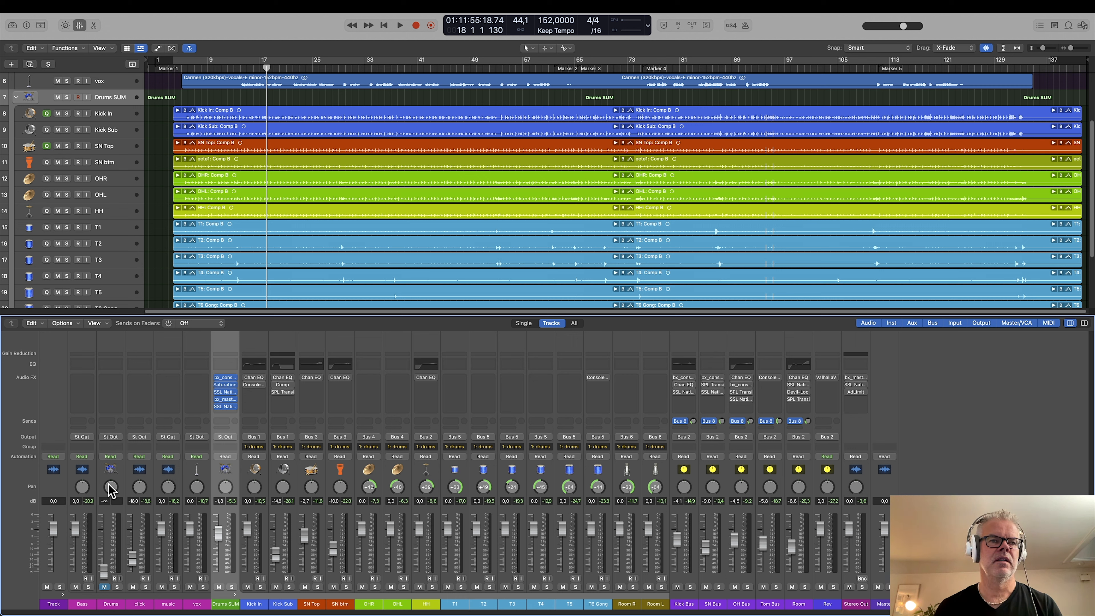
{"action": "left_click", "coordinate": [246, 67]}
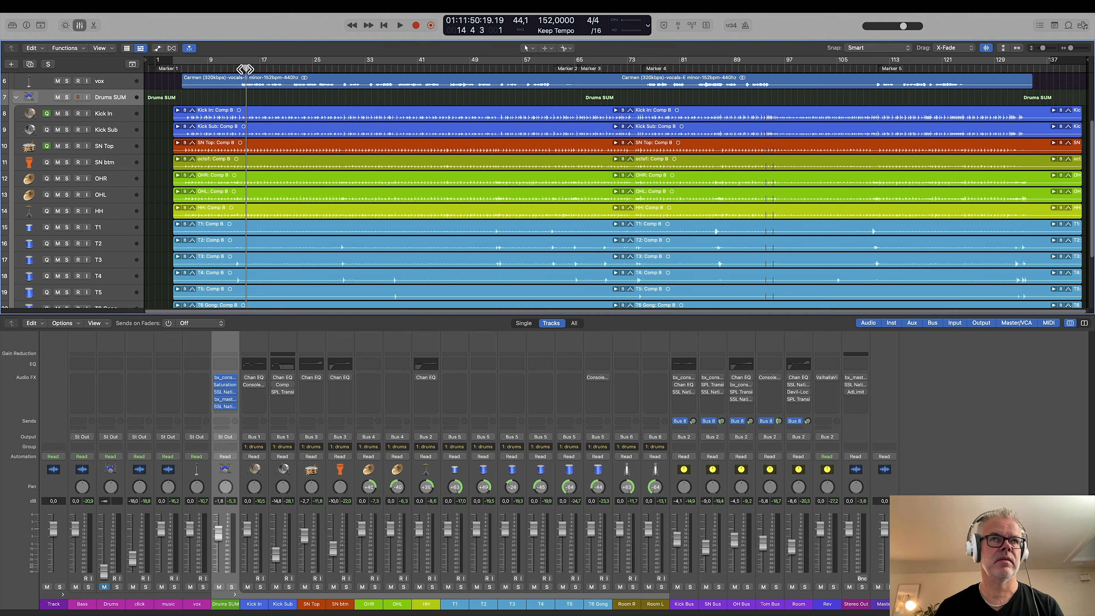
{"action": "key", "text": "space"}
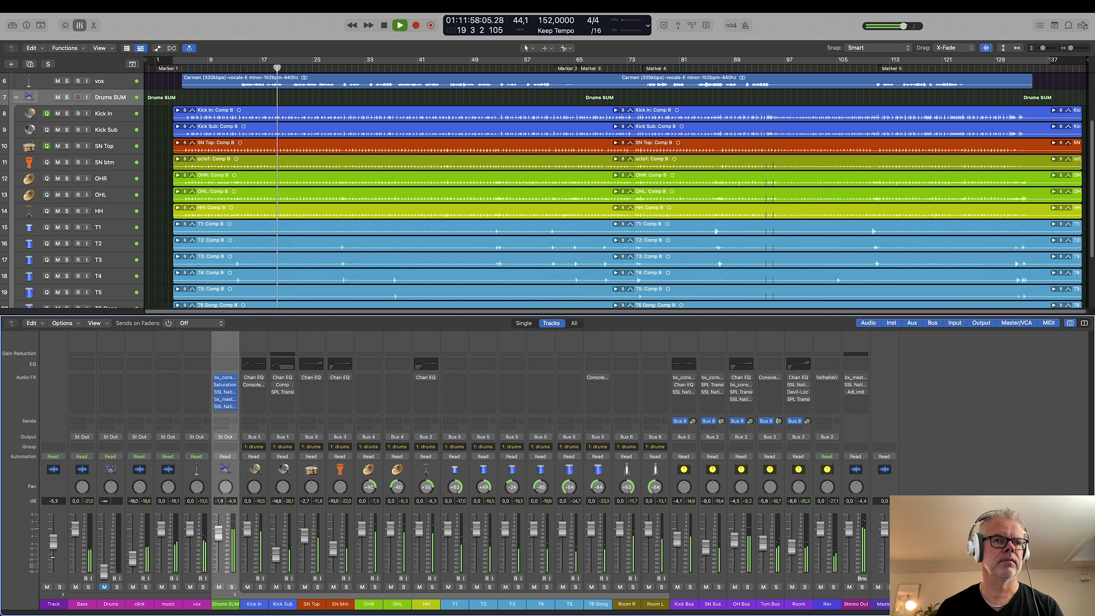
{"action": "key", "text": "space"}
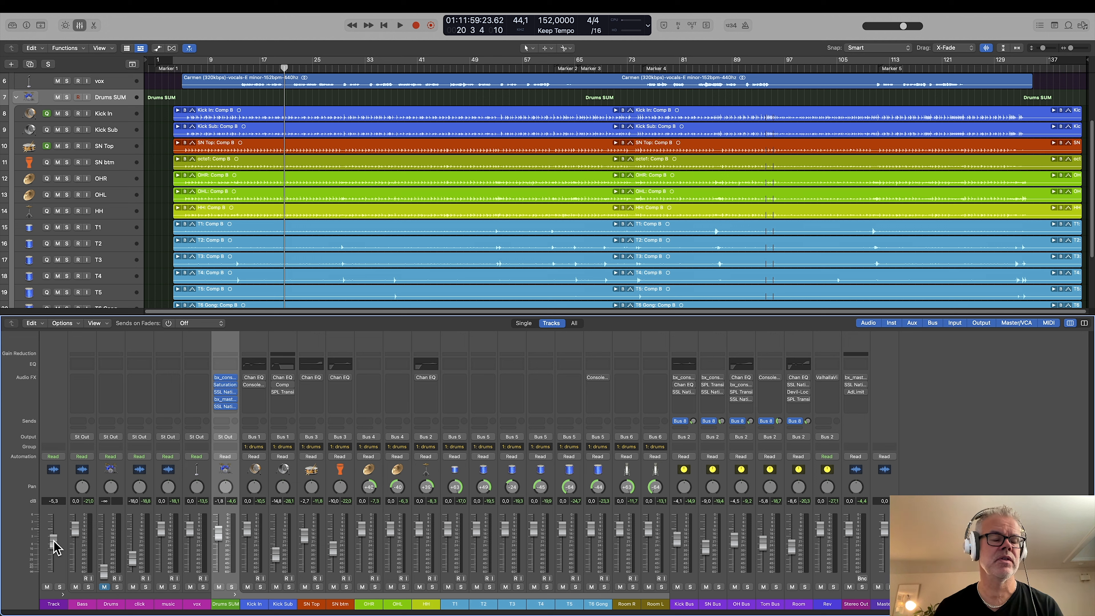
{"action": "left_click_drag", "start_coordinate": [53, 540], "coordinate": [53, 543]}
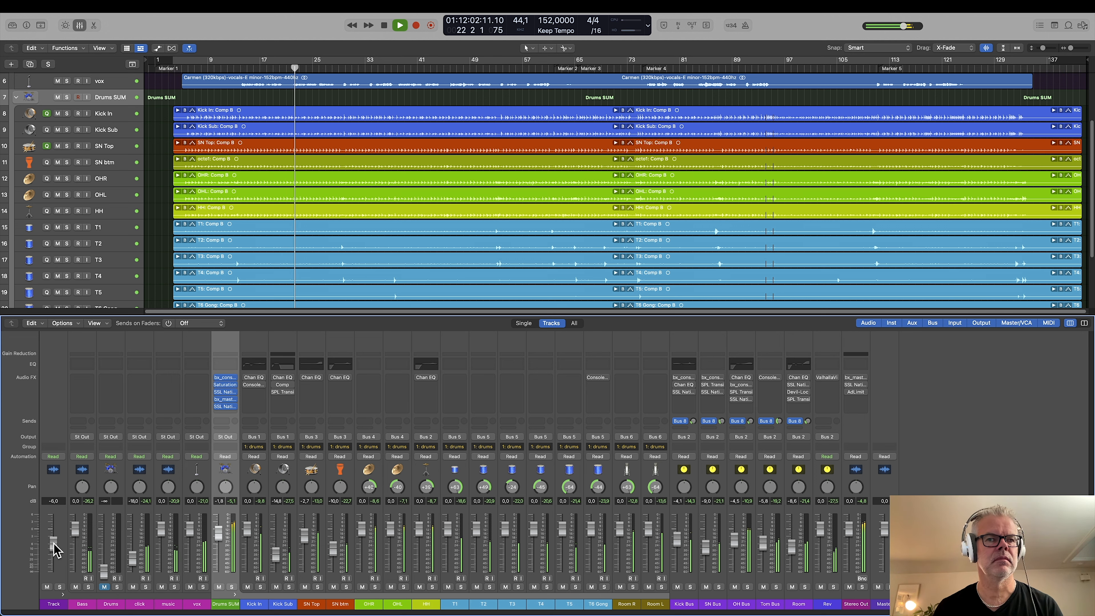
{"action": "key", "text": "space"}
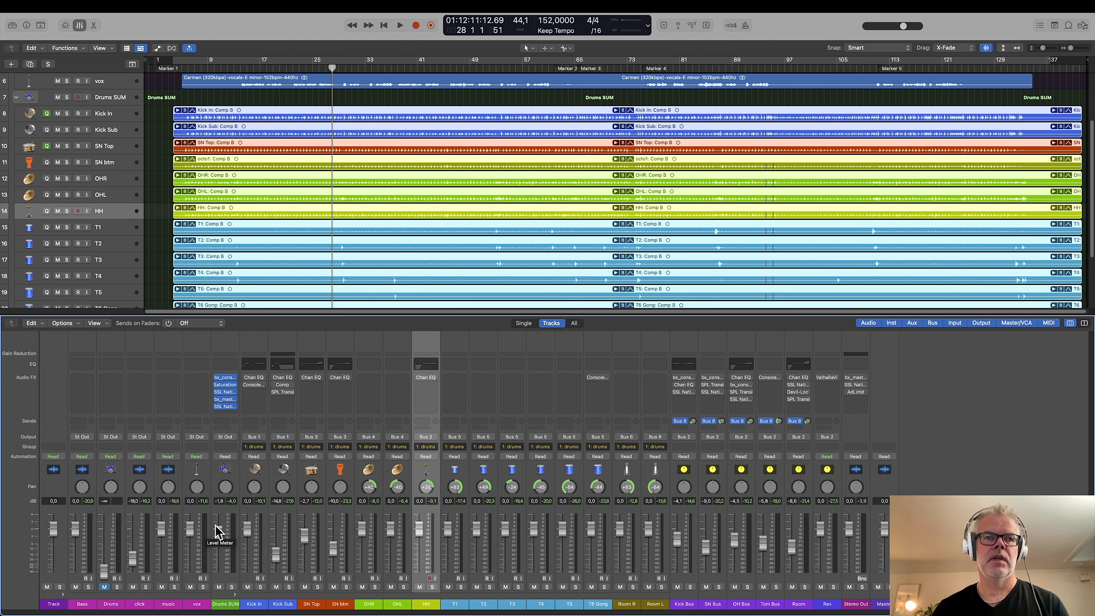
Step: Select the Kick In channel, solo it and listen to it from bar 14 with its plugins bypassed
{"action": "left_click", "coordinate": [273, 515]}
{"action": "left_click", "coordinate": [318, 518]}
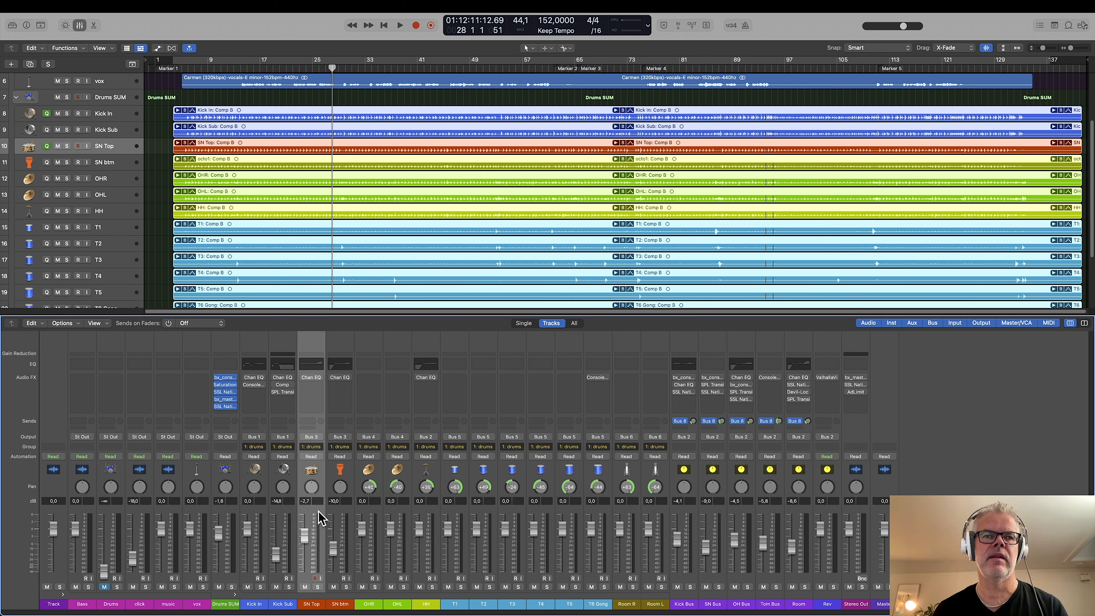
{"action": "left_click", "coordinate": [349, 517]}
{"action": "left_click", "coordinate": [258, 516]}
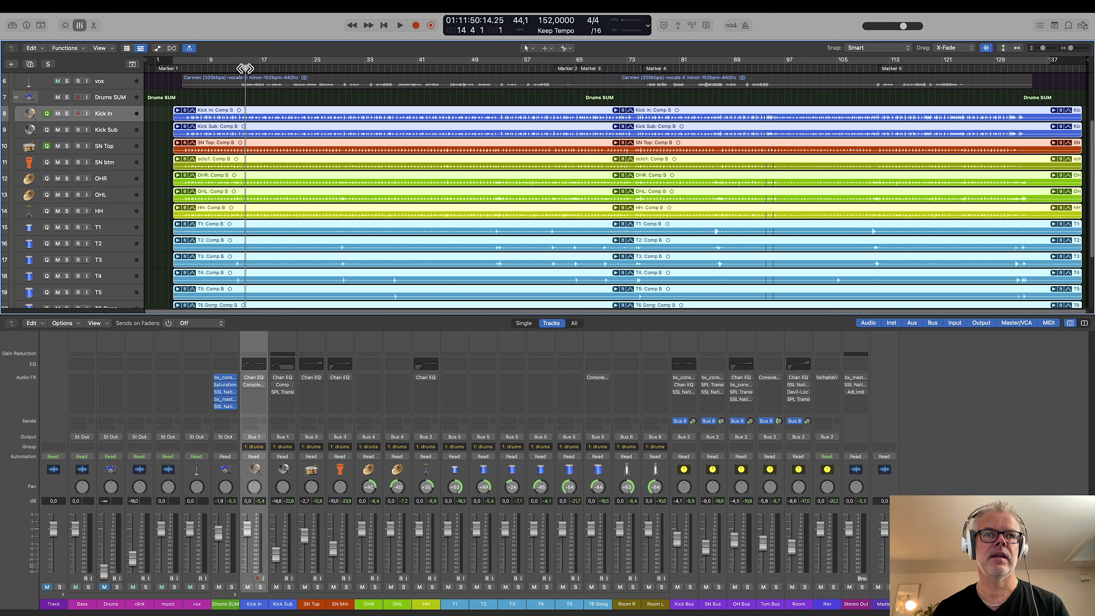
{"action": "key", "text": "space"}
{"action": "left_click", "coordinate": [260, 587]}
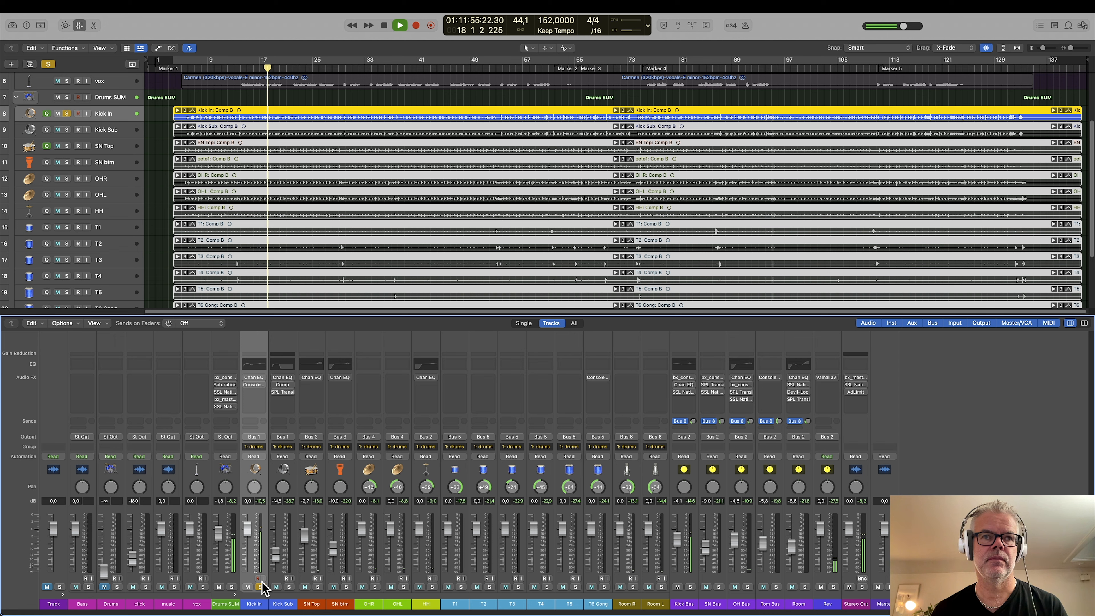
{"action": "key", "text": "space"}
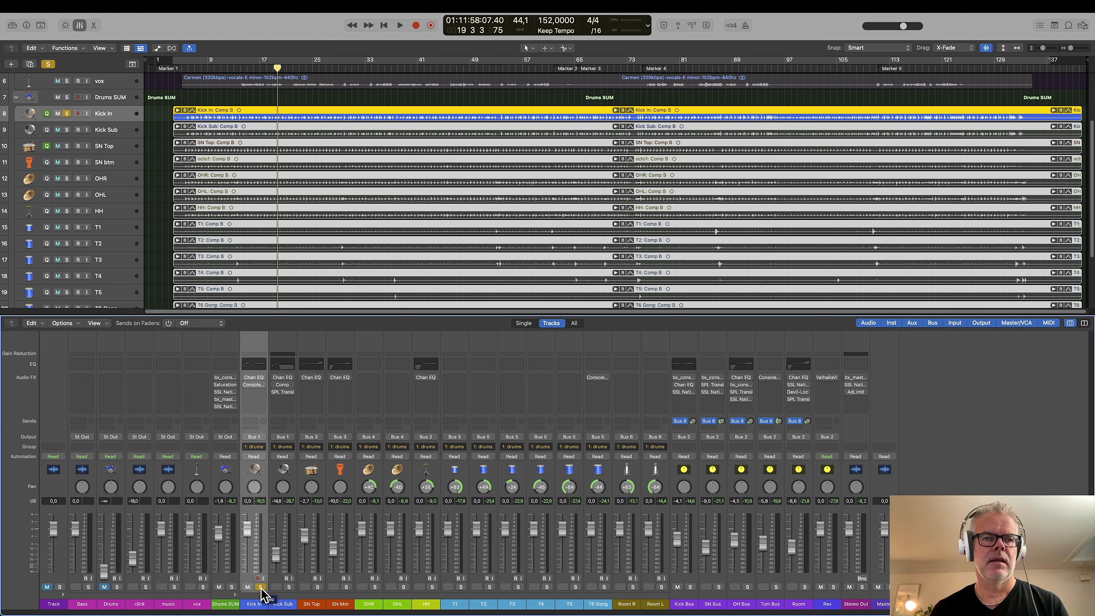
{"action": "key", "text": "space"}
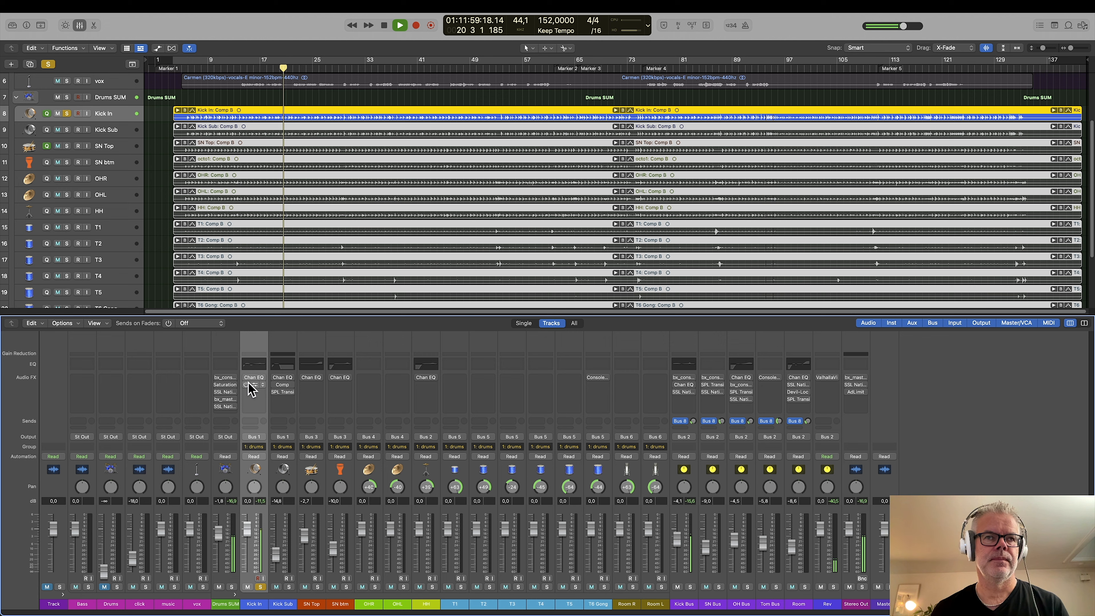
Step: Open the Channel EQ on Kick In during playback, leave it enabled and close its window
{"action": "left_click", "coordinate": [251, 380]}
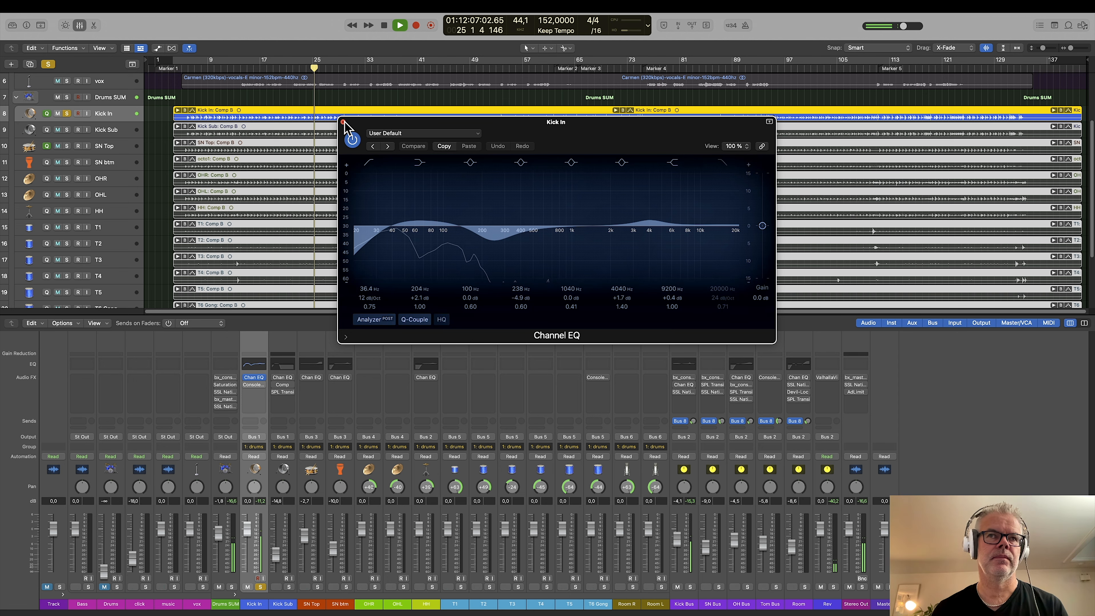
{"action": "left_click", "coordinate": [343, 123]}
{"action": "key", "text": "space"}
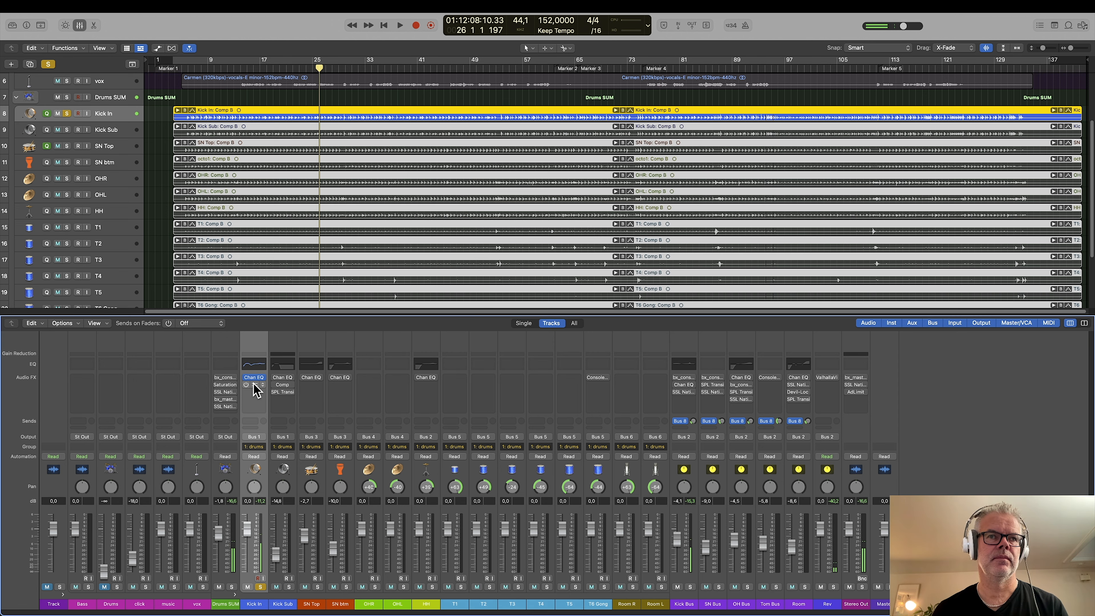
Step: Open the Vintage Console EQ on Kick In, audition its effect, leave it enabled, stop playback and close its window
{"action": "left_click", "coordinate": [255, 389]}
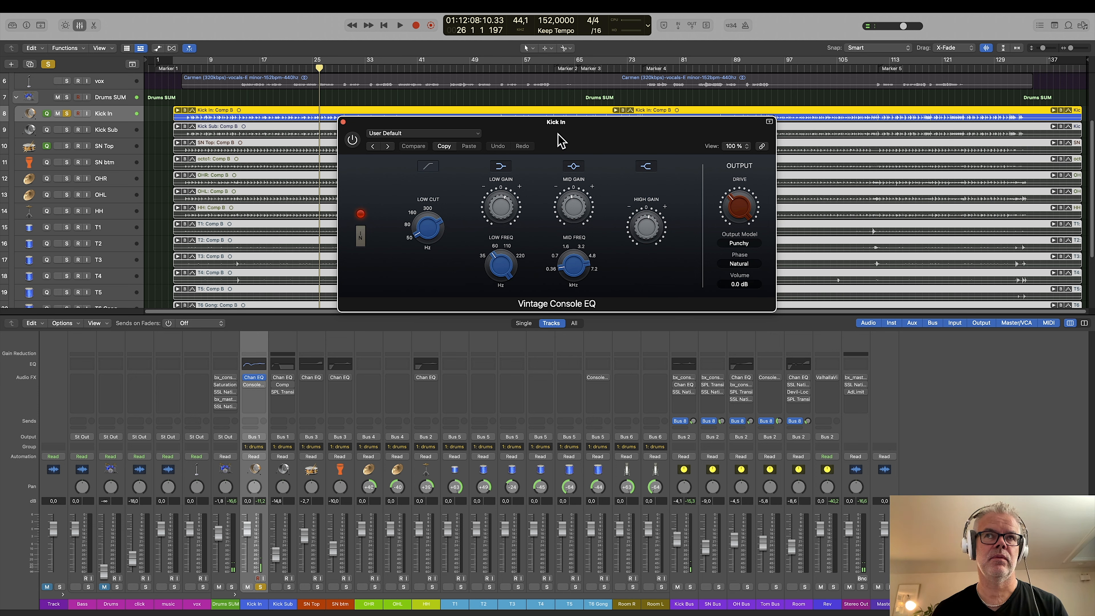
{"action": "left_click_drag", "start_coordinate": [561, 140], "coordinate": [542, 138]}
{"action": "key", "text": "space"}
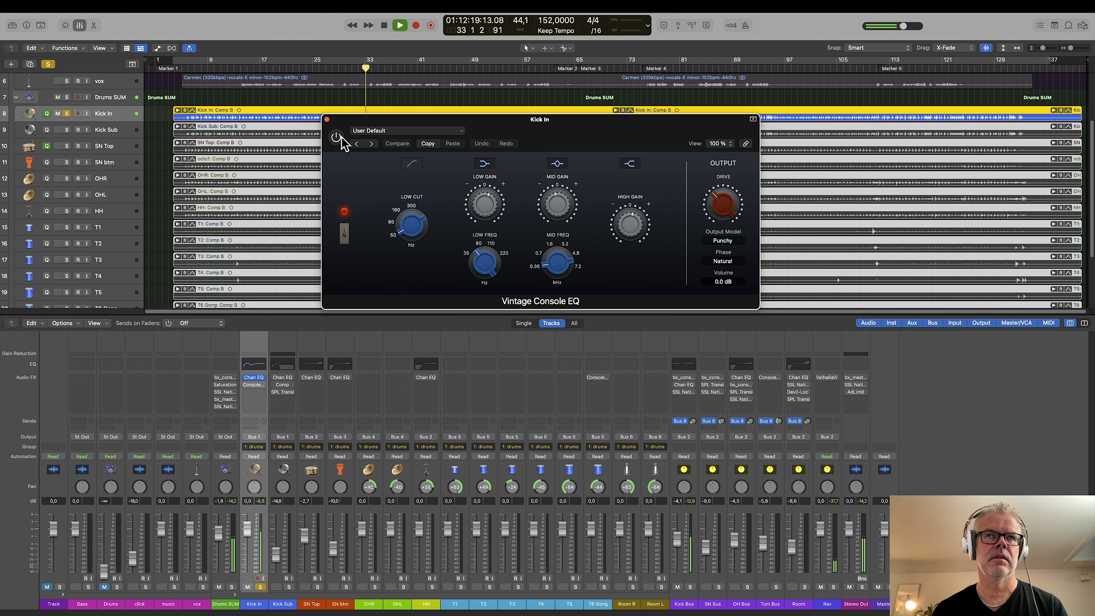
{"action": "key", "text": "space"}
{"action": "left_click", "coordinate": [327, 119]}
Step: Solo Kick Sub in place of Kick In, play it from bar 34 and briefly try its fader at a higher level
{"action": "left_click", "coordinate": [289, 586]}
{"action": "left_click", "coordinate": [260, 587]}
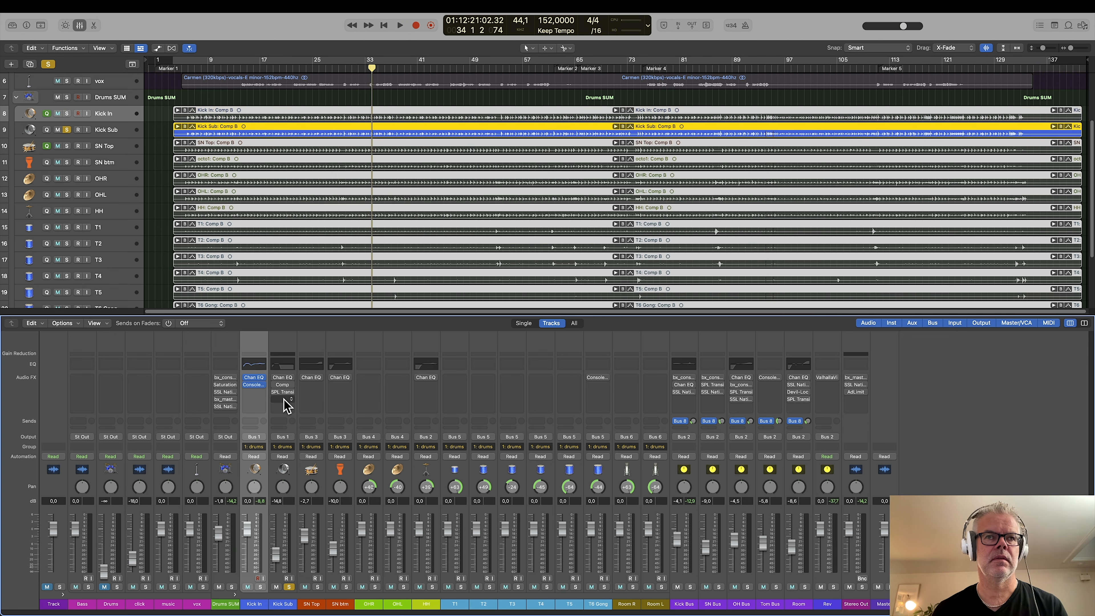
{"action": "key", "text": "space"}
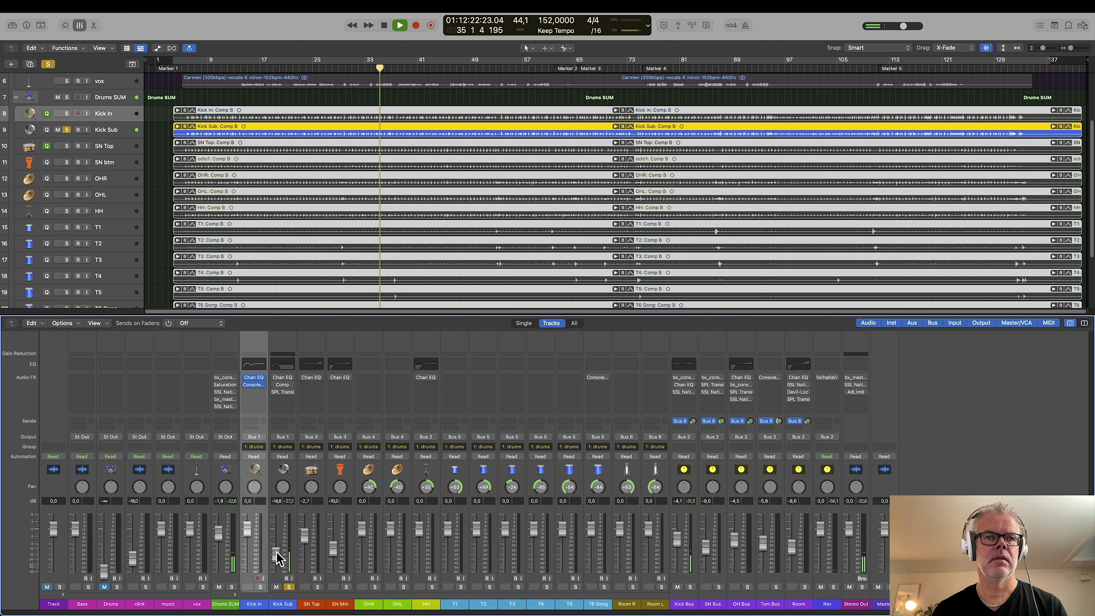
{"action": "left_click_drag", "start_coordinate": [277, 558], "coordinate": [276, 536]}
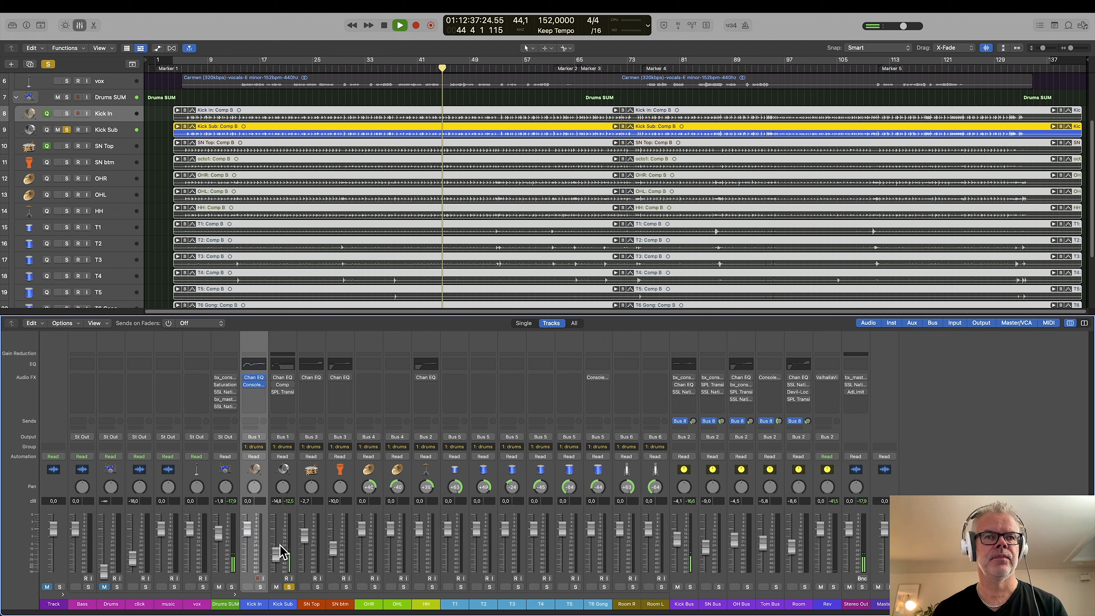
Step: Enable the Channel EQ and Compressor on Kick Sub during playback and move the Compressor window clear of the EQ
{"action": "left_click", "coordinate": [282, 379]}
{"action": "left_click", "coordinate": [352, 140]}
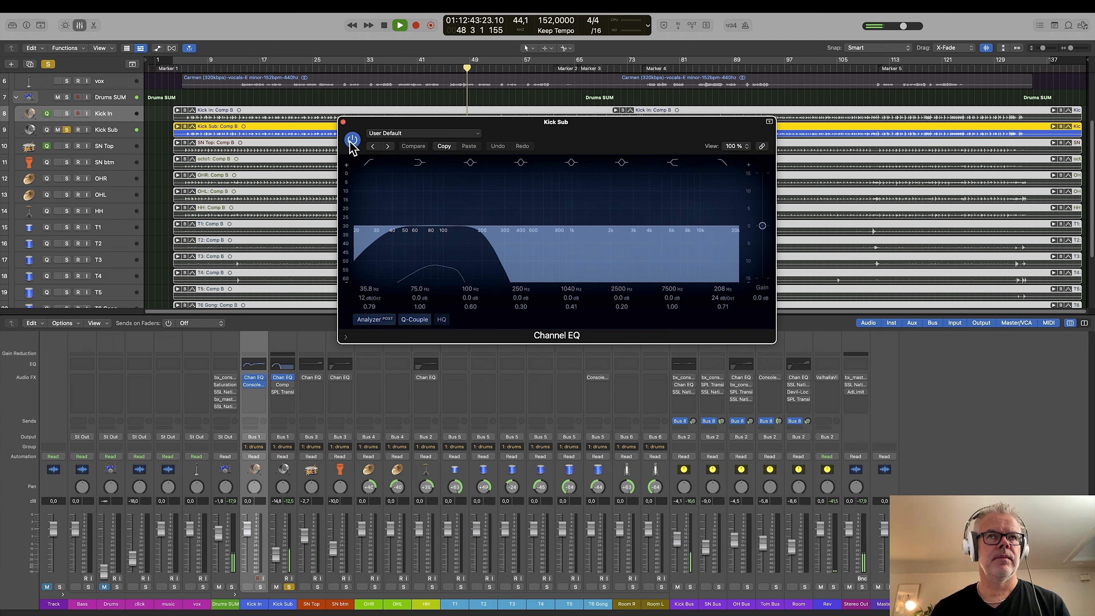
{"action": "left_click", "coordinate": [282, 384]}
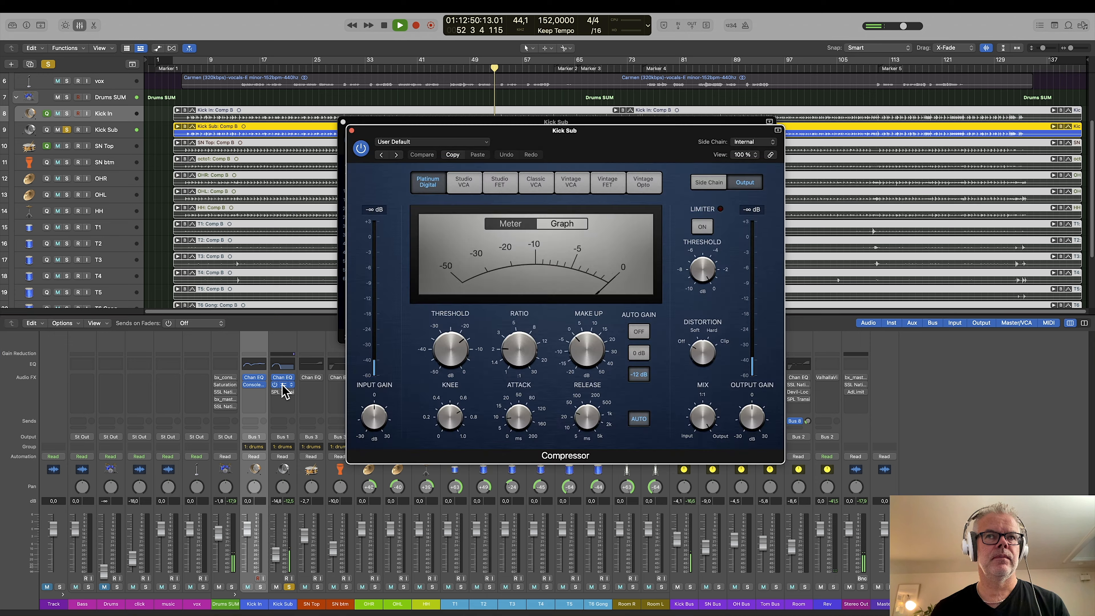
{"action": "left_click_drag", "start_coordinate": [535, 147], "coordinate": [839, 222]}
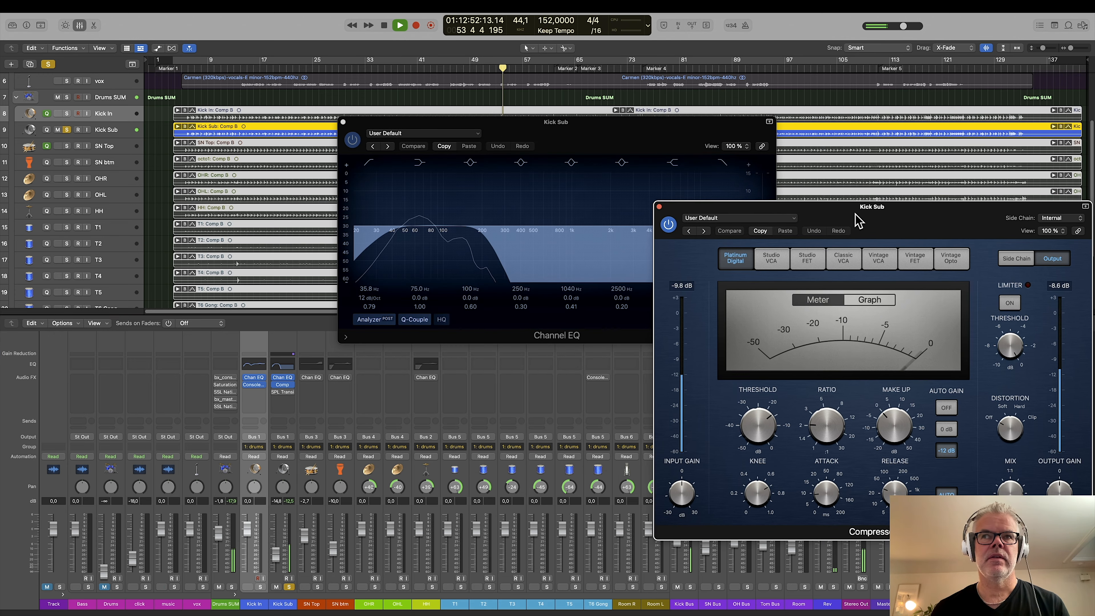
Step: Inspect the SPL Transient Designer Plus on Kick Sub, close all three Kick Sub plugin windows and enable the Transient Designer
{"action": "left_click", "coordinate": [285, 392]}
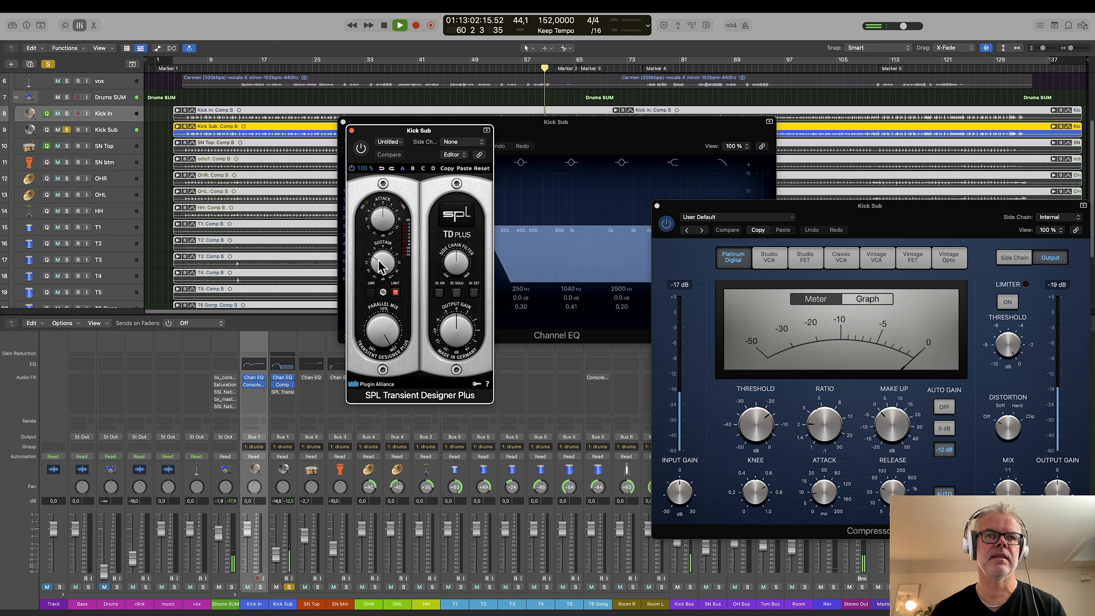
{"action": "left_click", "coordinate": [656, 206]}
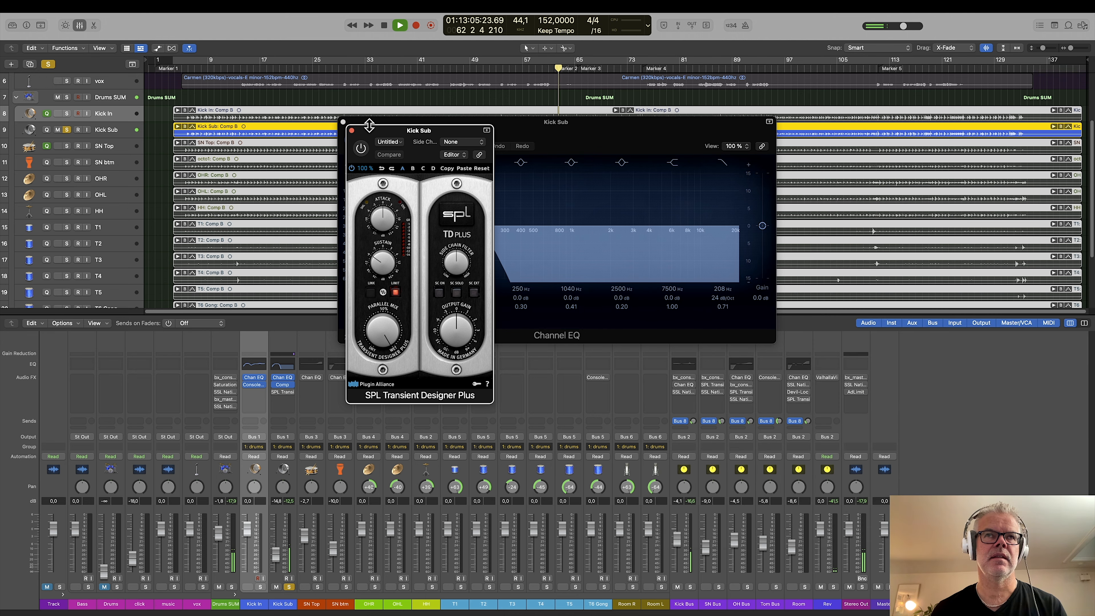
{"action": "left_click", "coordinate": [352, 130]}
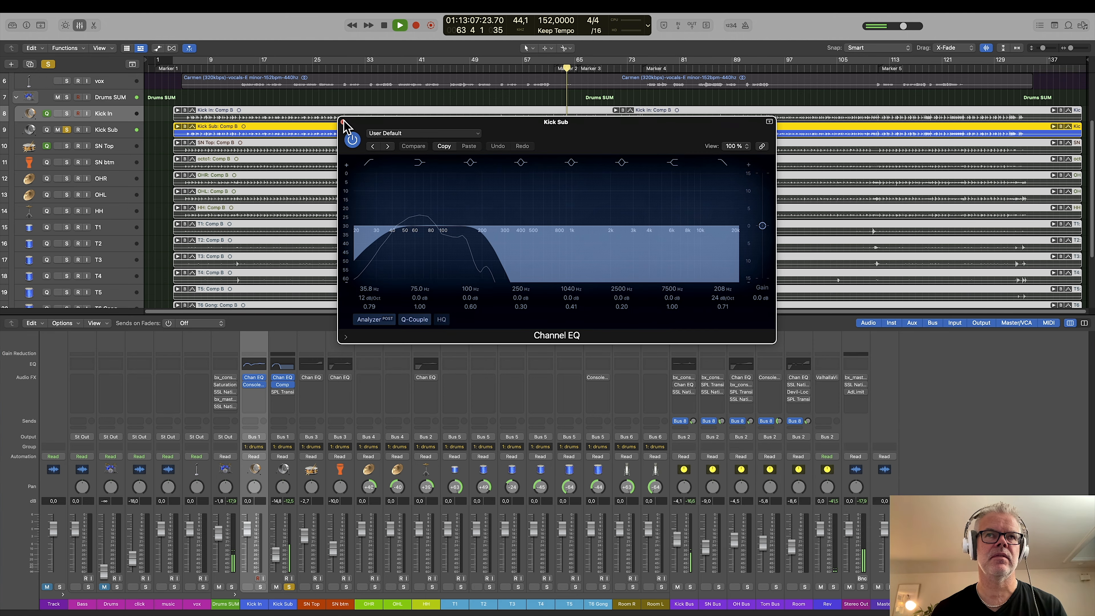
{"action": "left_click", "coordinate": [343, 122]}
{"action": "left_click", "coordinate": [272, 391]}
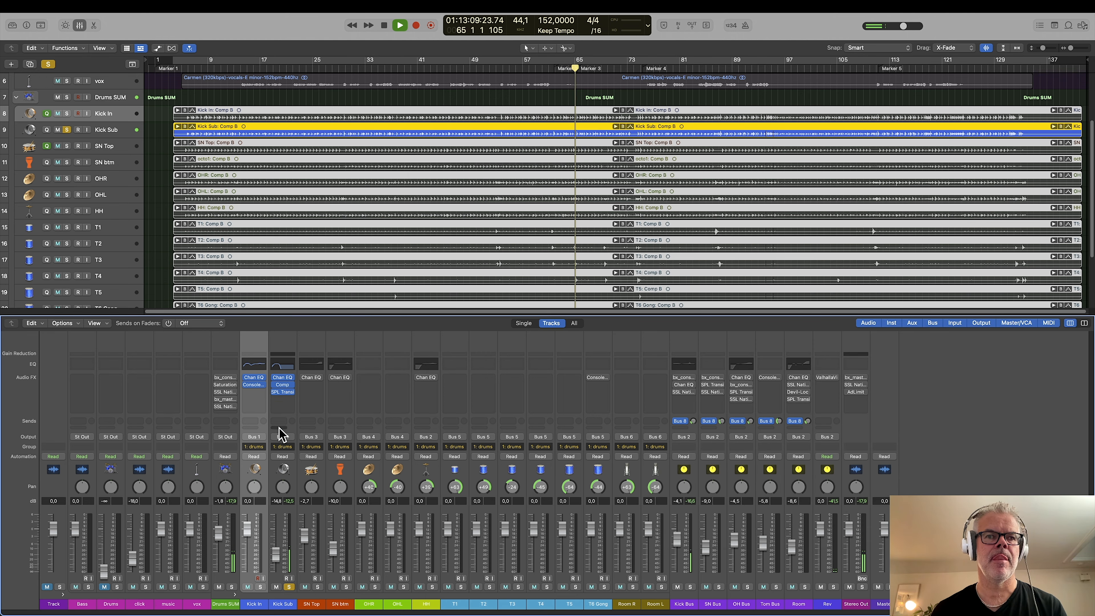
Step: Solo Kick In together with Kick Sub, select both kick channels while they play, and select the Kick Bus
{"action": "left_click", "coordinate": [261, 587]}
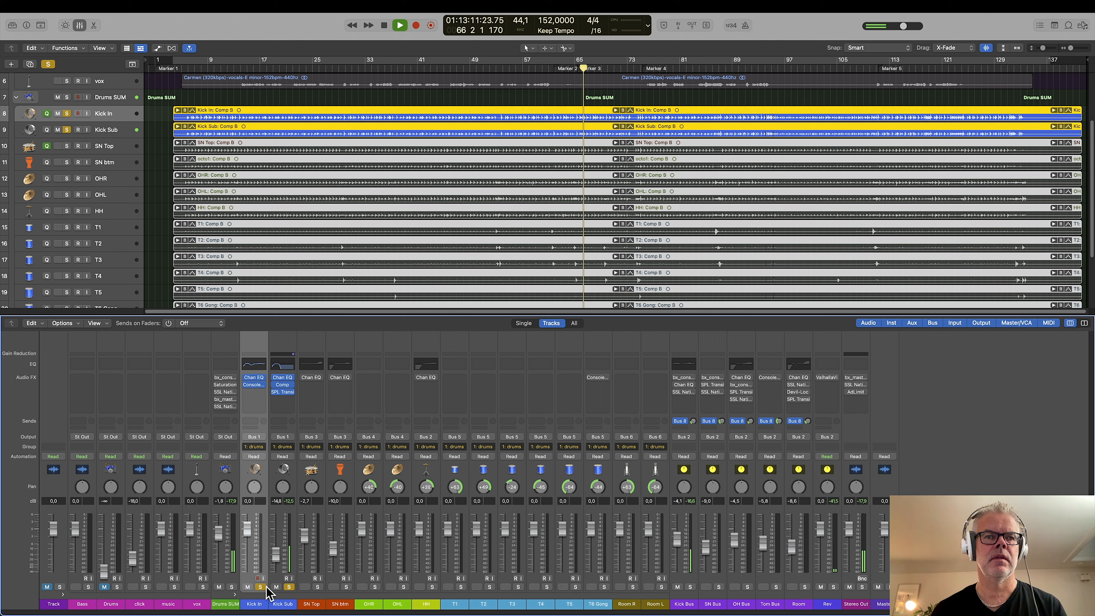
{"action": "left_click", "coordinate": [277, 510]}
{"action": "left_click", "coordinate": [258, 509]}
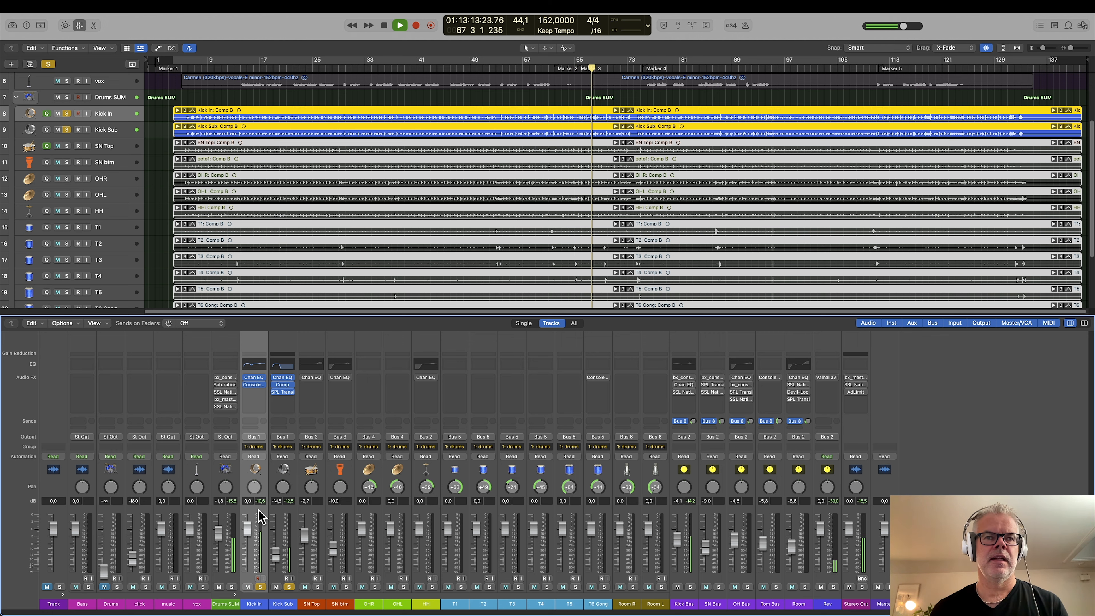
{"action": "left_click", "coordinate": [274, 510], "text": "shift"}
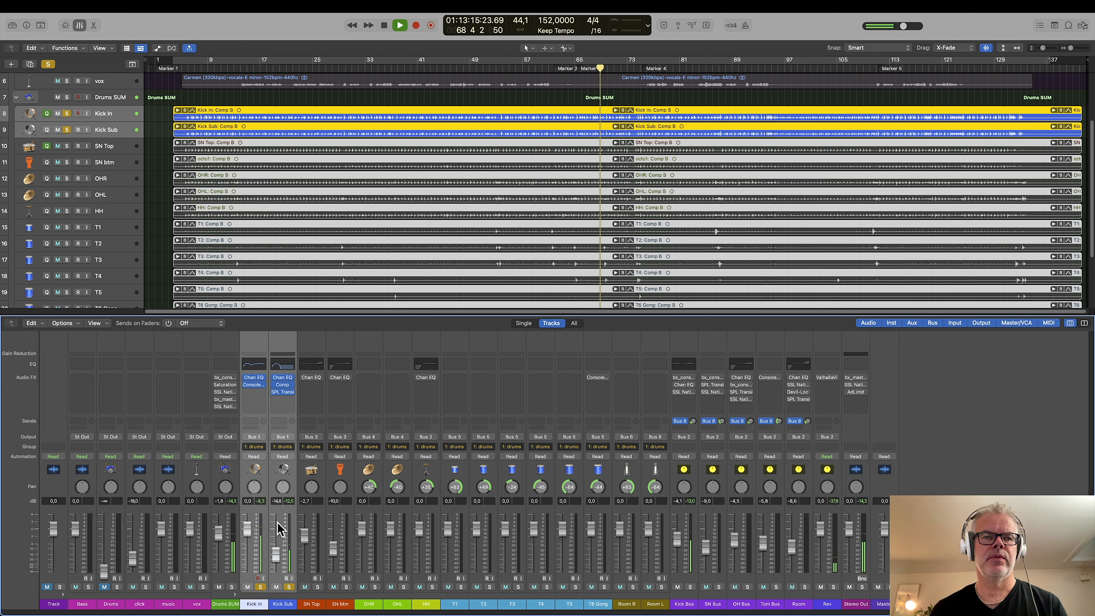
{"action": "left_click", "coordinate": [695, 518]}
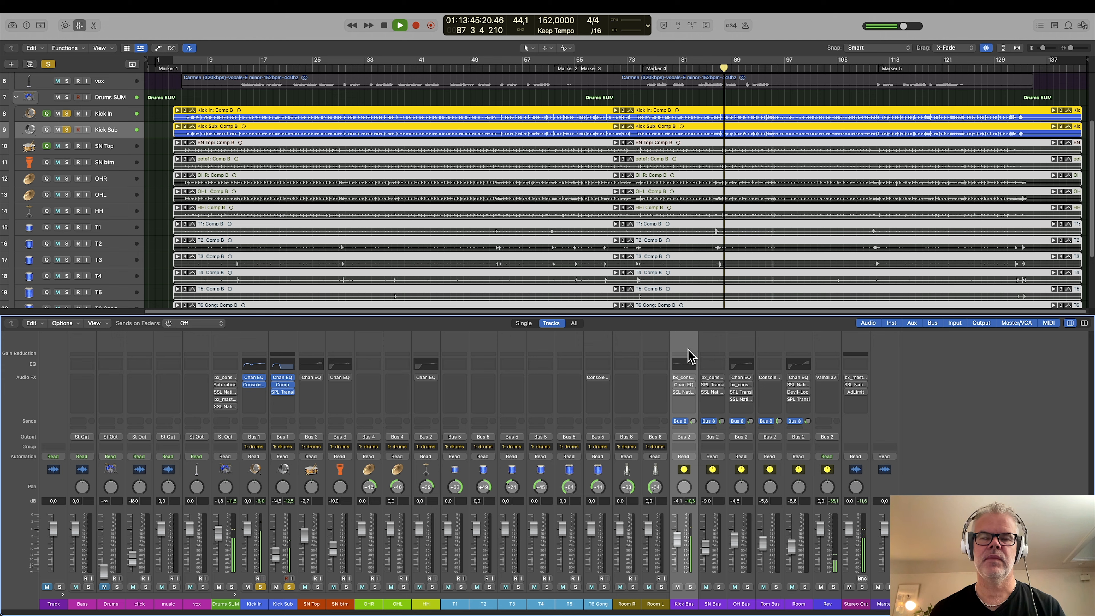
Step: Enable the bx_console Focusrite SC on the Kick Bus during playback, compare it bypassed and active, and close its window
{"action": "left_click", "coordinate": [686, 379]}
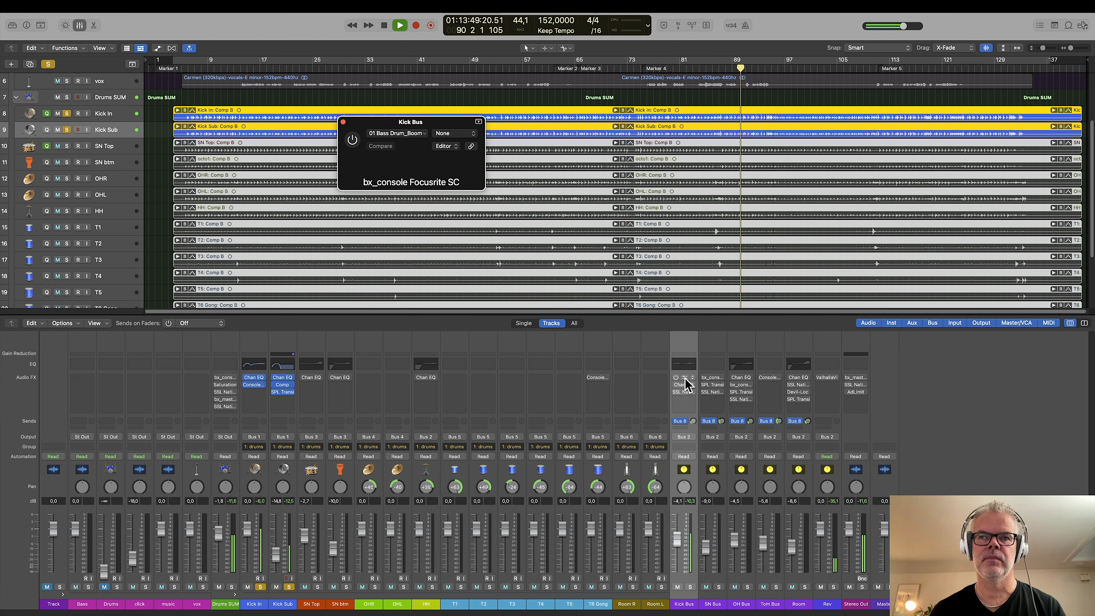
{"action": "left_click_drag", "start_coordinate": [556, 118], "coordinate": [294, 63]}
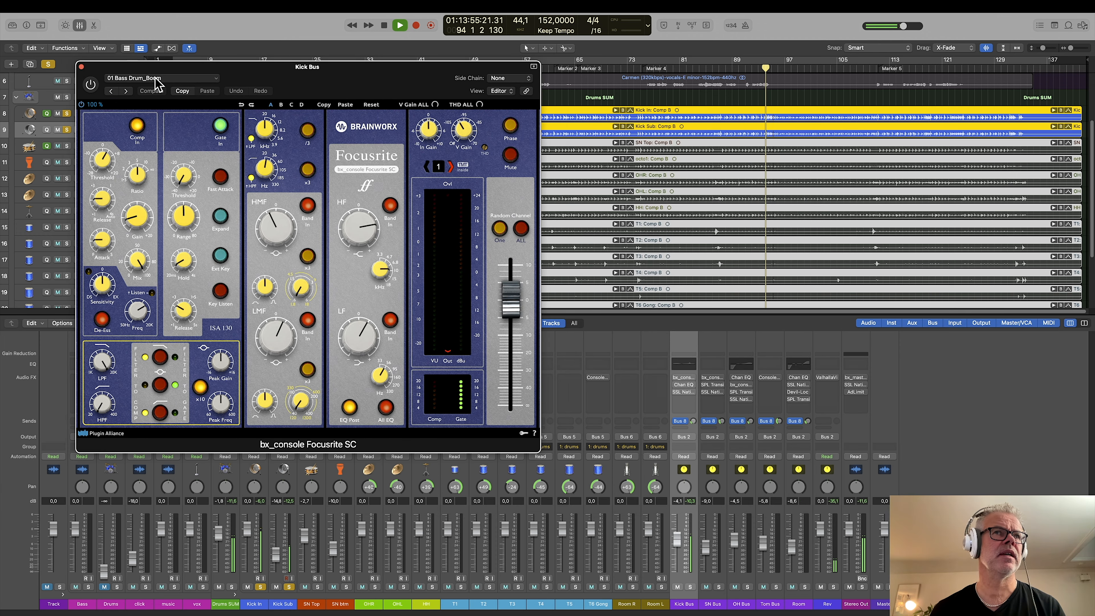
{"action": "left_click", "coordinate": [90, 85]}
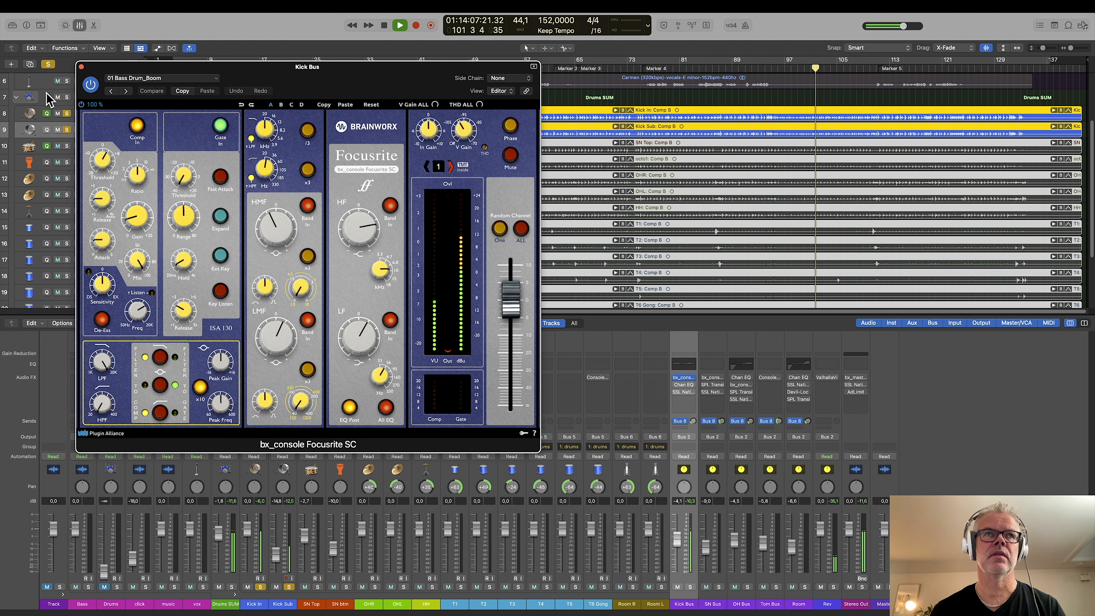
{"action": "left_click", "coordinate": [90, 85]}
{"action": "left_click", "coordinate": [89, 85]}
{"action": "left_click", "coordinate": [82, 68]}
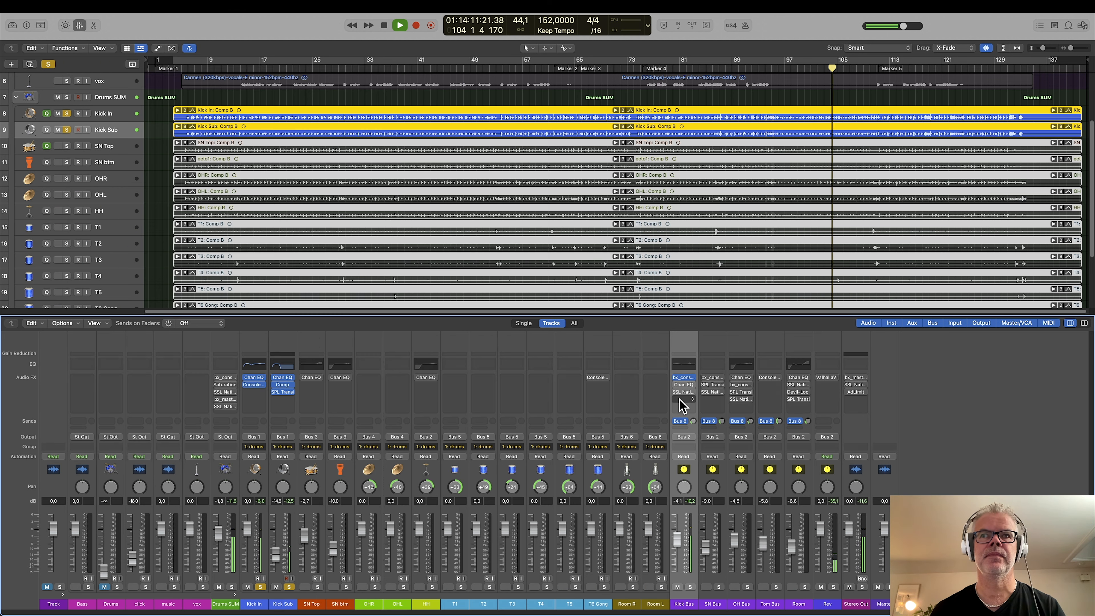
Step: Enable the Channel EQ and the SSL Native Bus Compressor 2 on the Kick Bus during playback, closing each plugin window
{"action": "left_click", "coordinate": [684, 385]}
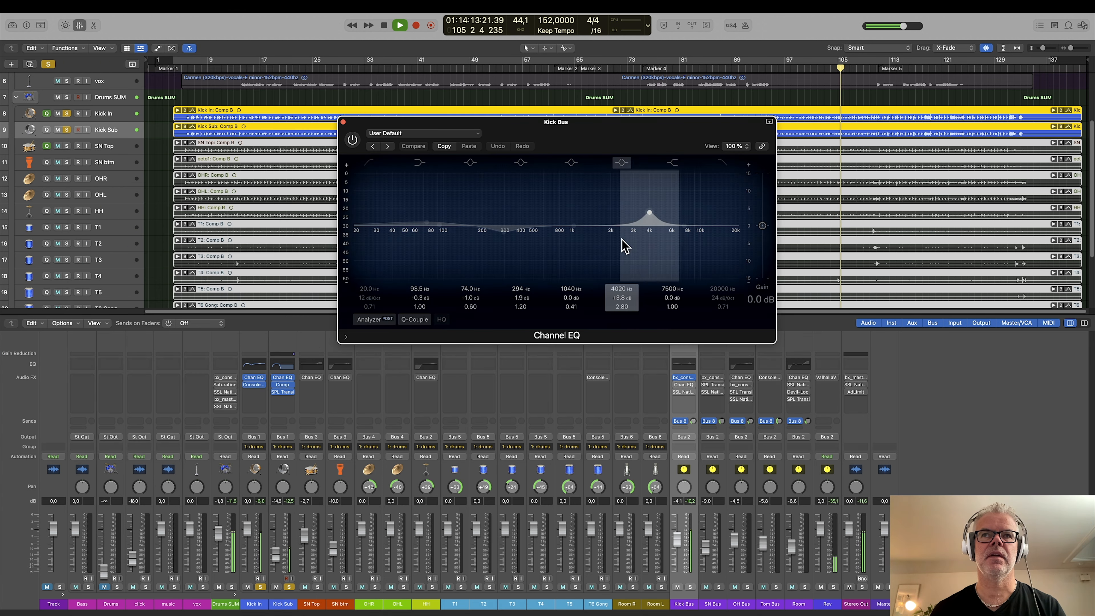
{"action": "left_click", "coordinate": [353, 139]}
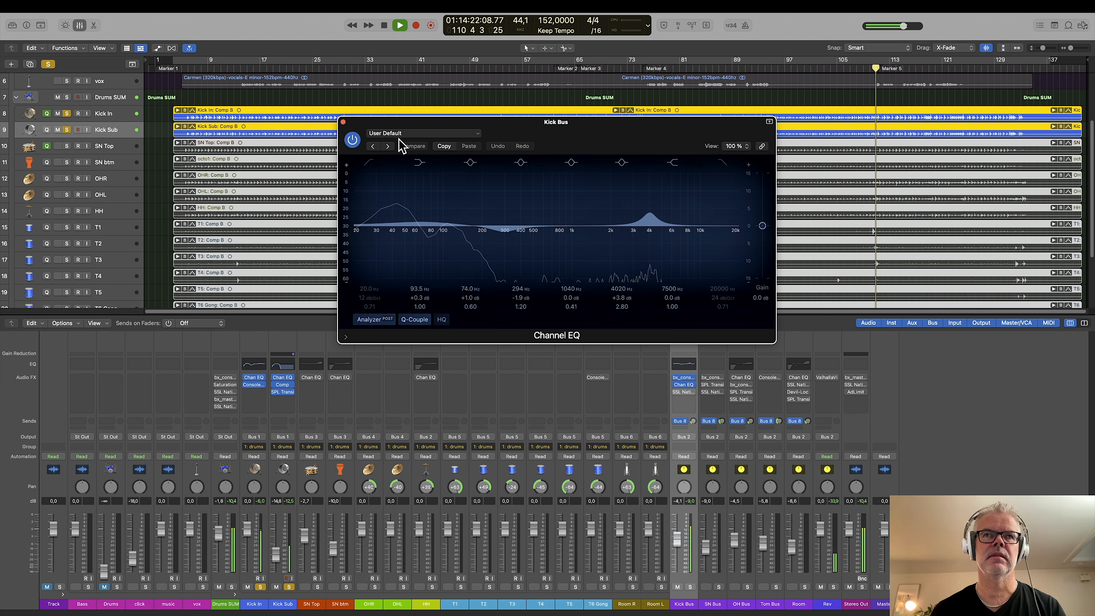
{"action": "left_click", "coordinate": [343, 122]}
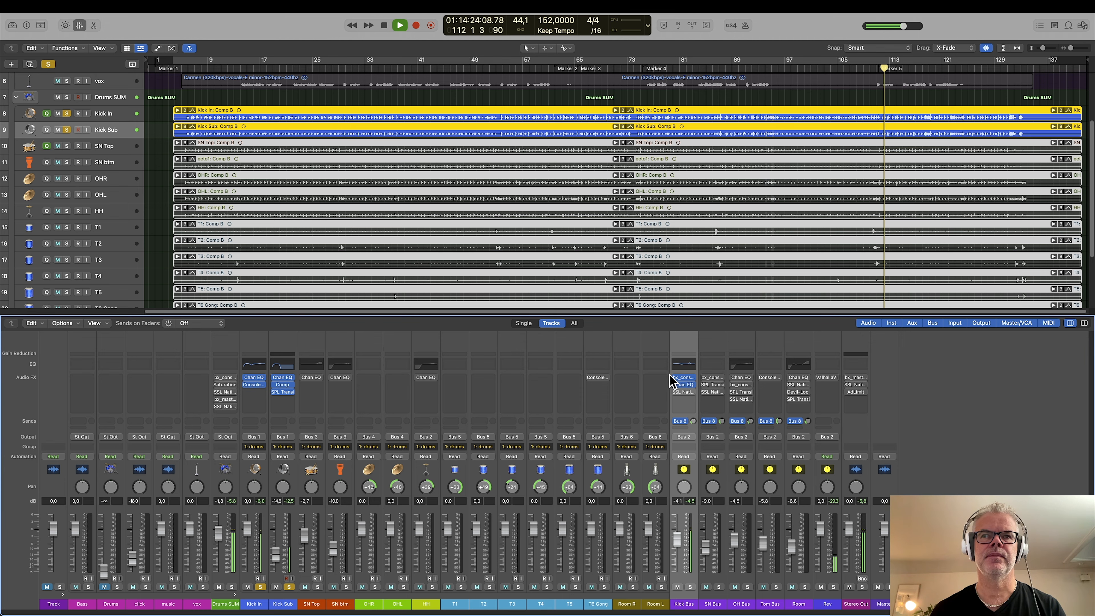
{"action": "left_click", "coordinate": [684, 393]}
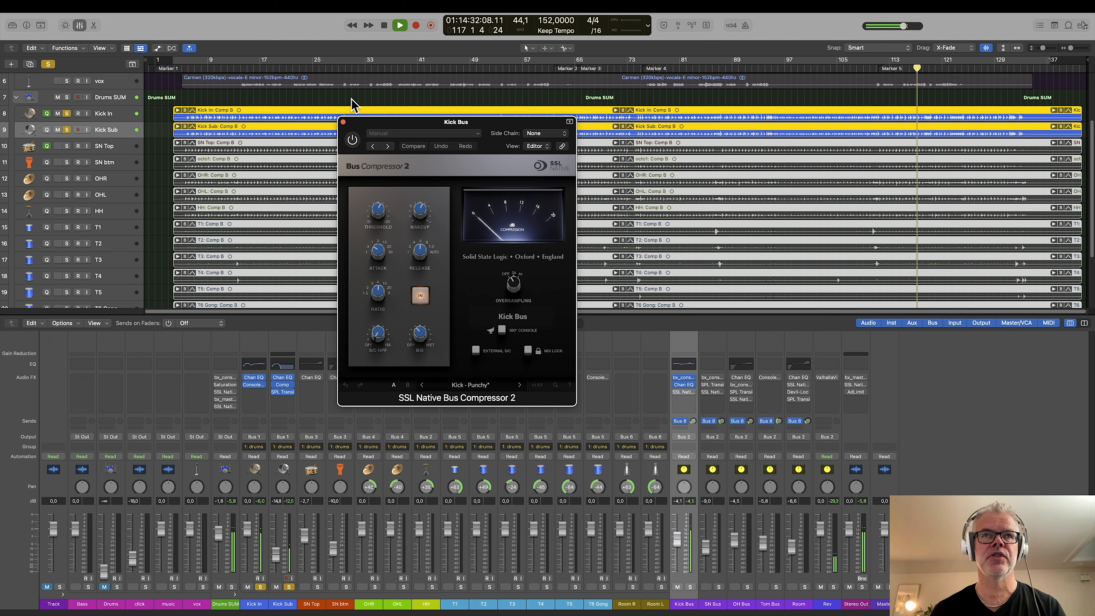
{"action": "left_click", "coordinate": [353, 141]}
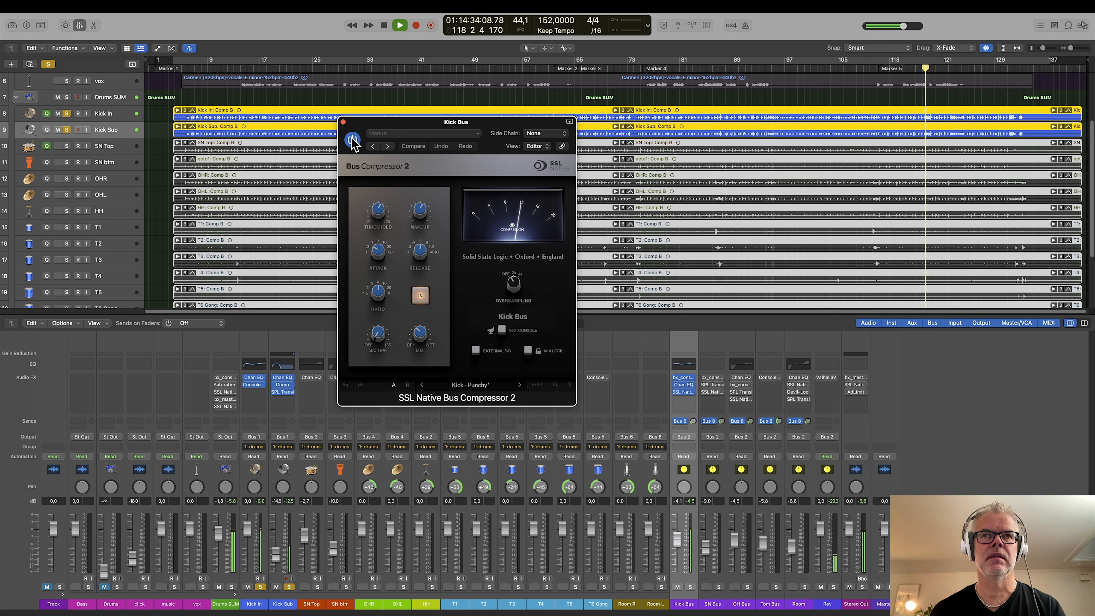
{"action": "left_click", "coordinate": [343, 122]}
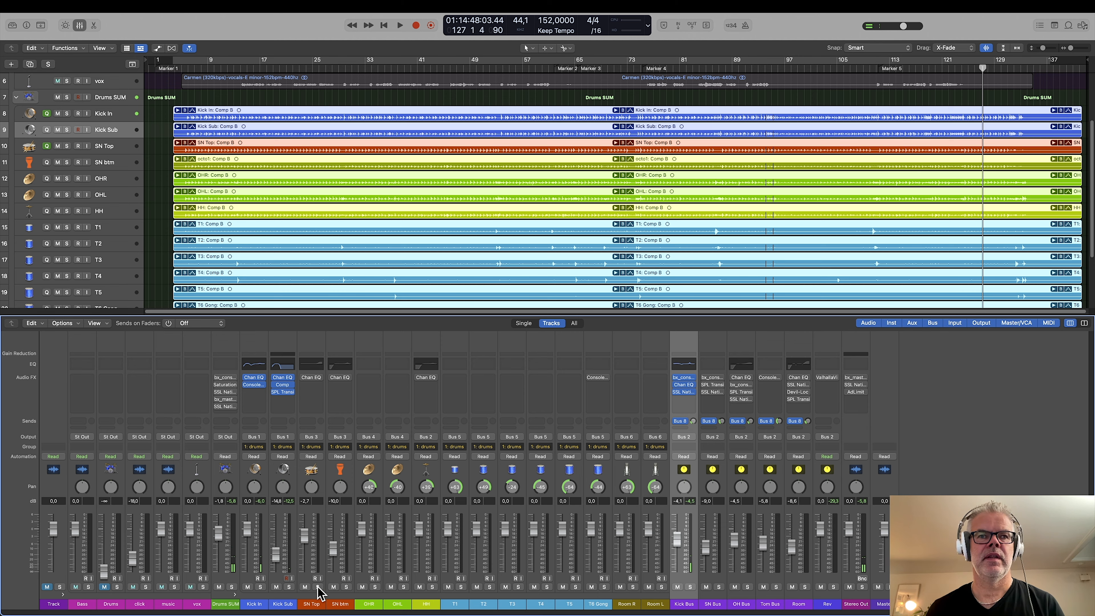
Step: Solo SN Top, play it from about bar 20, enable and inspect its Channel EQ, and stop playback
{"action": "left_click", "coordinate": [317, 587]}
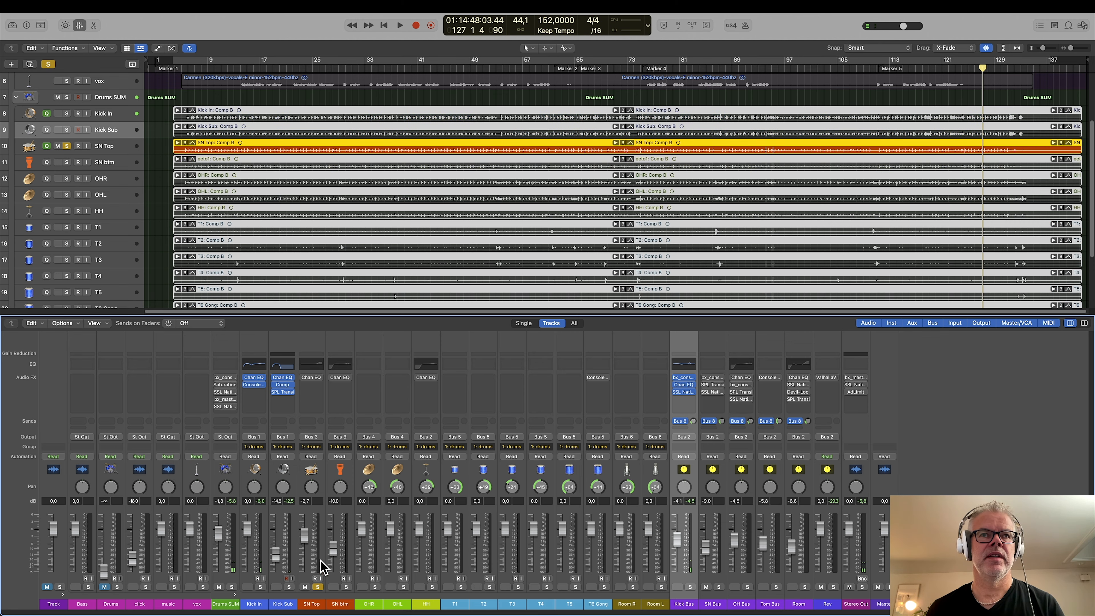
{"action": "left_click", "coordinate": [246, 68]}
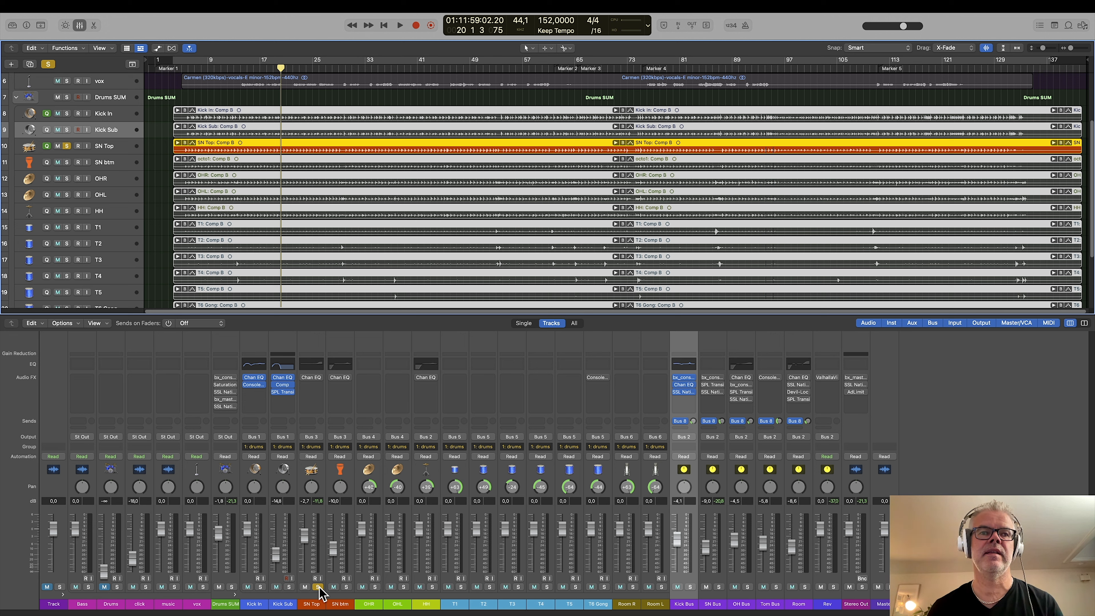
{"action": "key", "text": "space"}
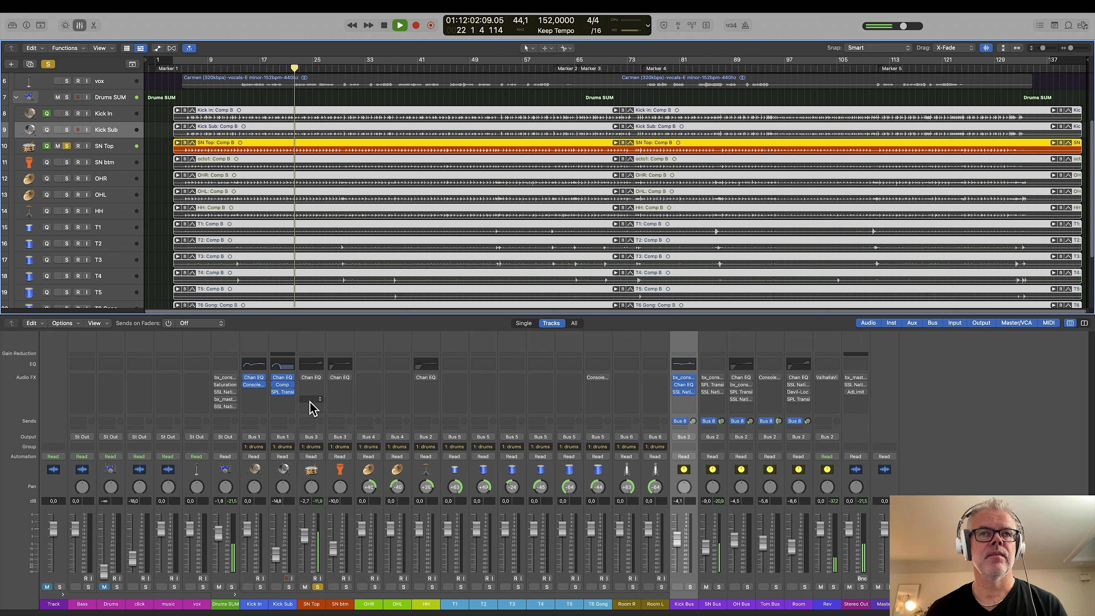
{"action": "left_click", "coordinate": [303, 377]}
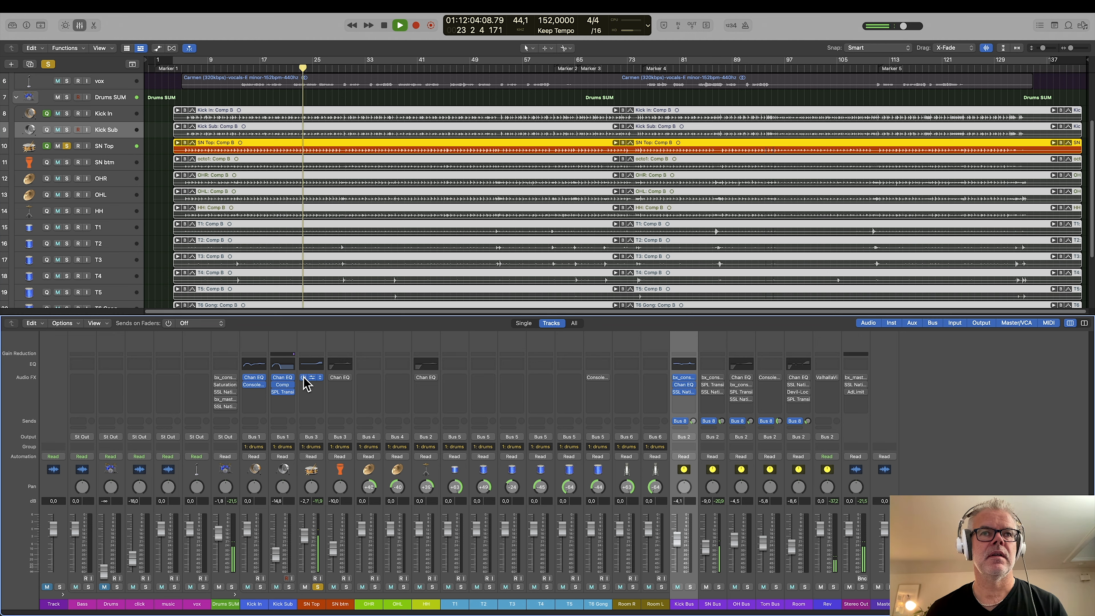
{"action": "left_click", "coordinate": [309, 378]}
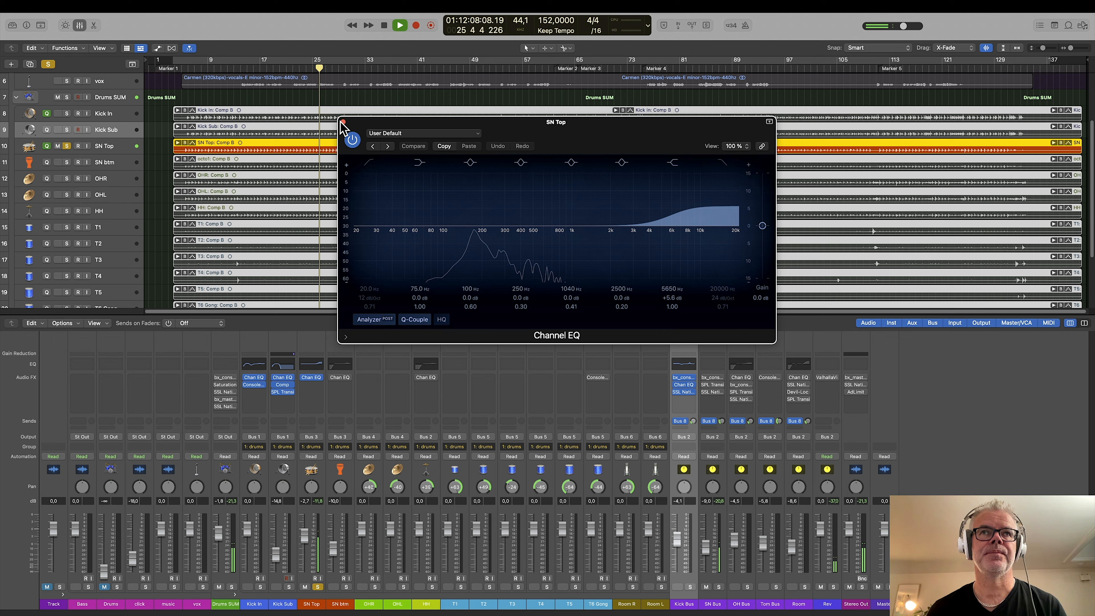
{"action": "left_click", "coordinate": [344, 122]}
{"action": "key", "text": "space"}
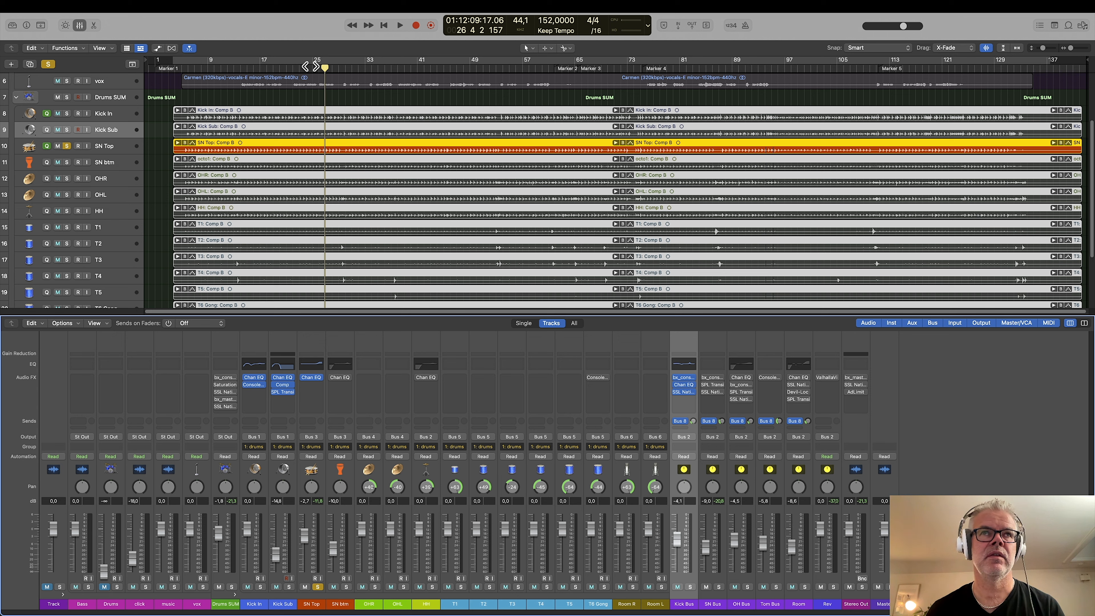
Step: Solo SN btm in place of SN Top, play it, enable its Channel EQ, and stop playback with the EQ open
{"action": "left_click", "coordinate": [307, 70]}
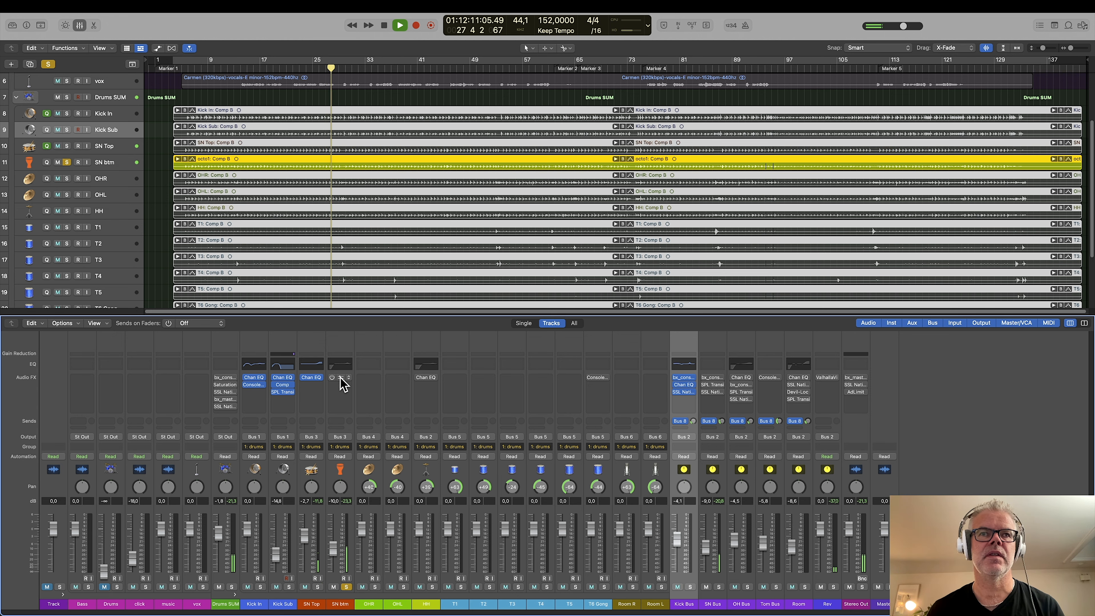
{"action": "left_click", "coordinate": [341, 378]}
{"action": "left_click", "coordinate": [352, 139]}
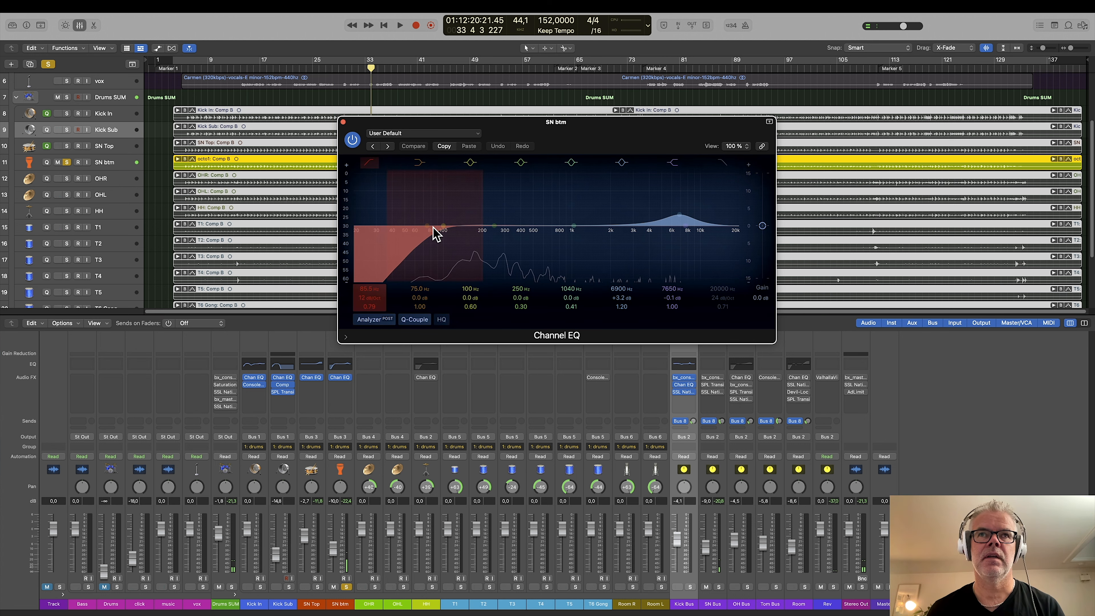
{"action": "key", "text": "space"}
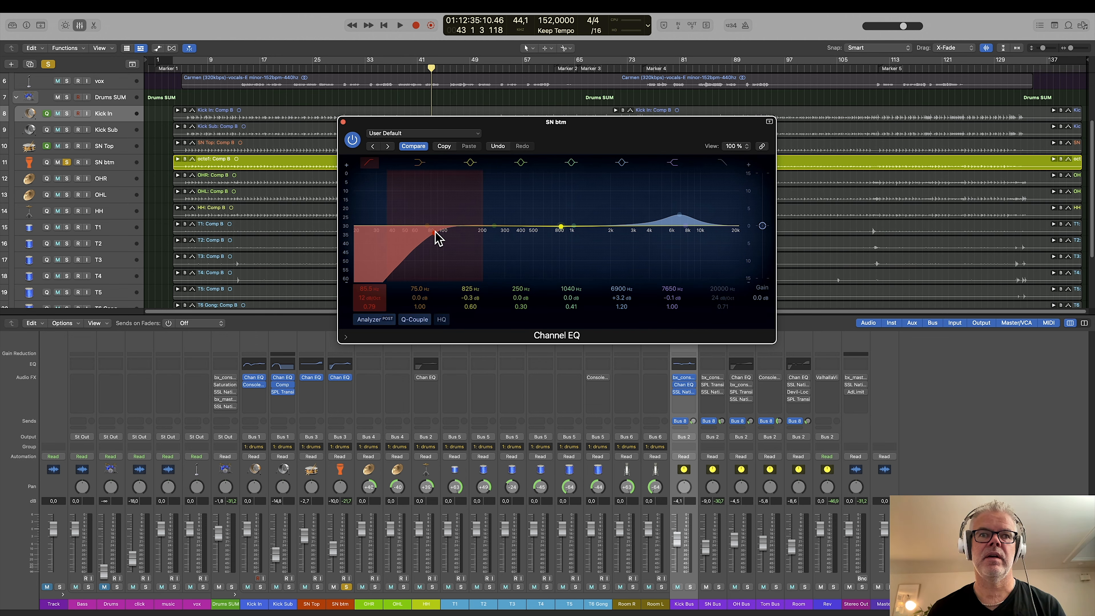
Step: Set the low cut in the SN btm Channel EQ to 68 Hz with a Q of 0.67 and close the window
{"action": "mouse_move", "coordinate": [434, 231]}
{"action": "left_mouse_down"}
{"action": "mouse_move", "coordinate": [577, 238]}
{"action": "mouse_move", "coordinate": [422, 237]}
{"action": "left_mouse_up"}
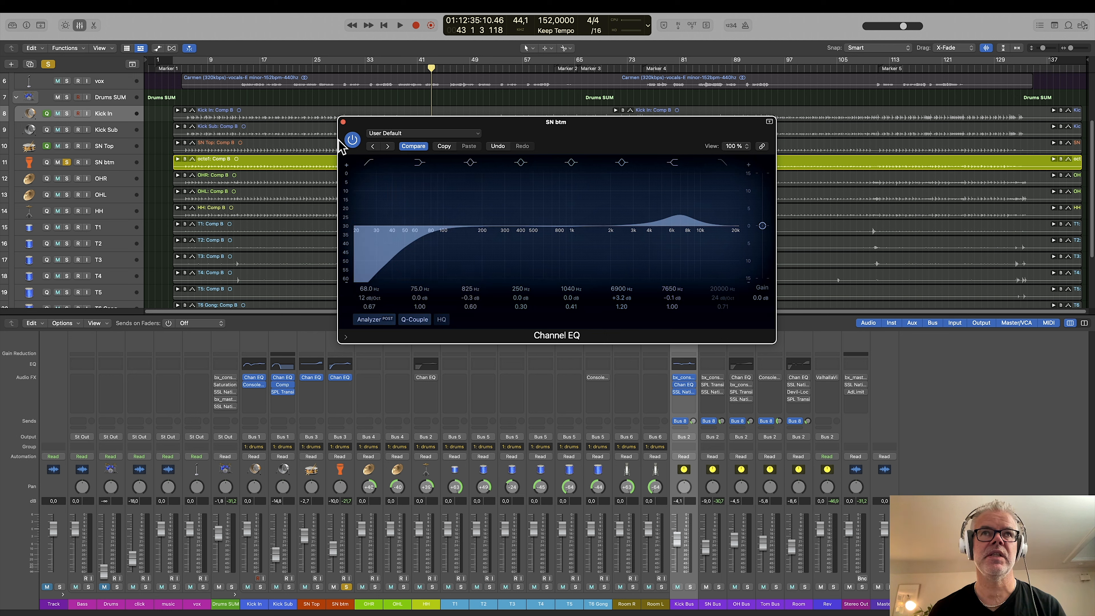
{"action": "left_click", "coordinate": [343, 122]}
Step: Play SN btm, solo SN Top together with it, stop playback, and select the SN Bus
{"action": "key", "text": "space"}
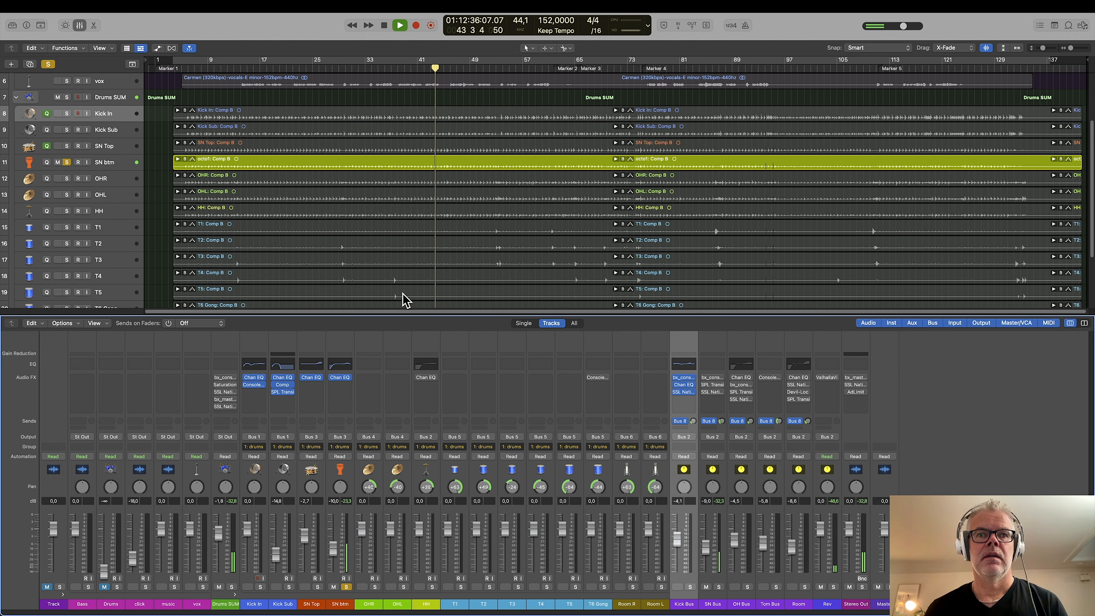
{"action": "left_click", "coordinate": [318, 587]}
{"action": "key", "text": "space"}
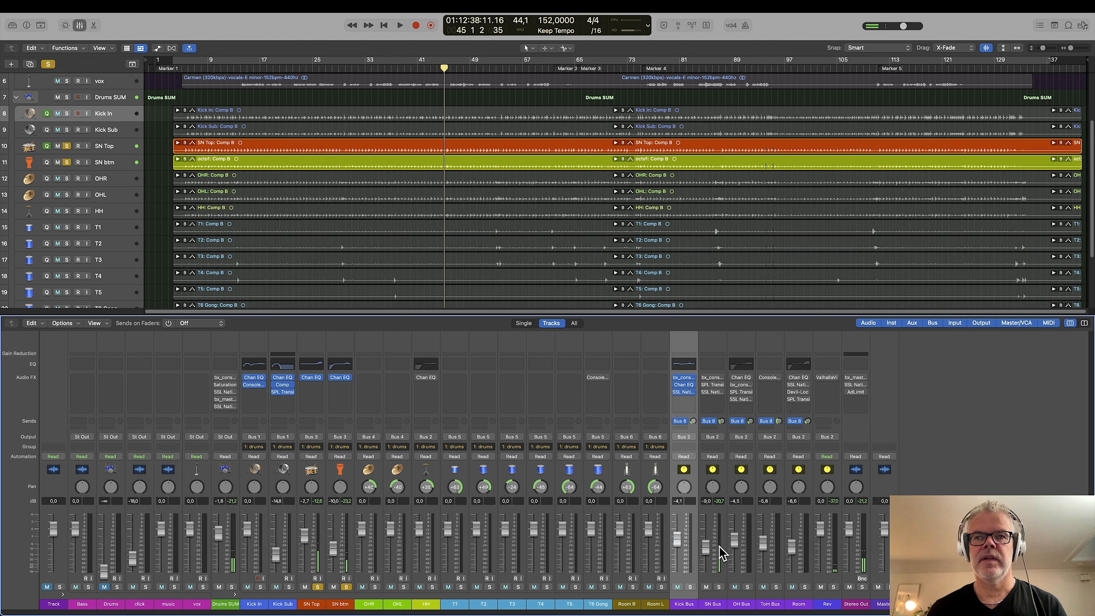
{"action": "left_click", "coordinate": [719, 527]}
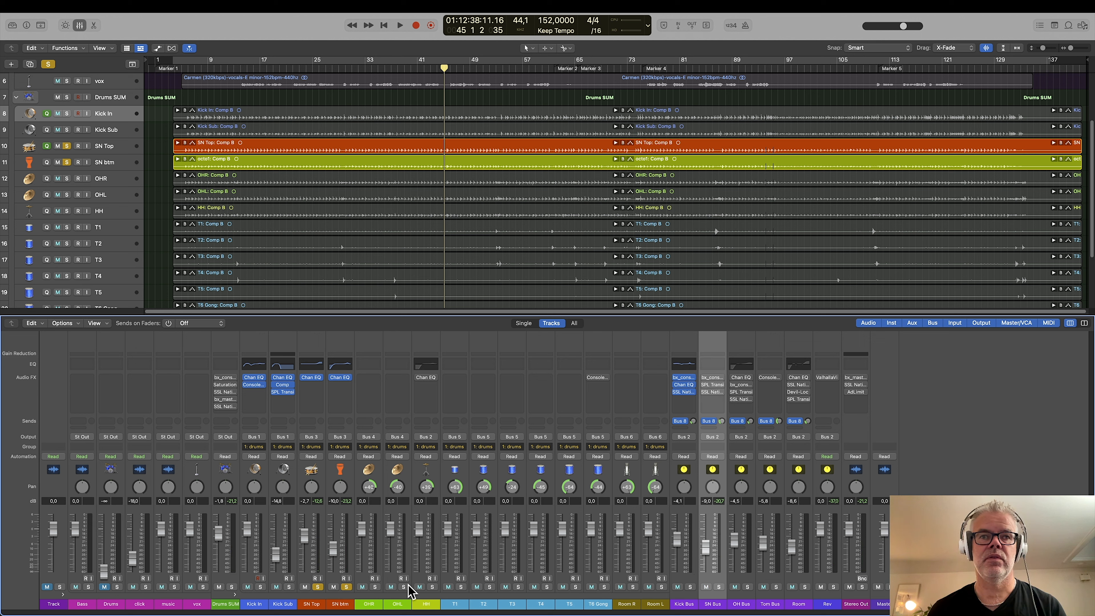
Step: Solo only the SN Bus during playback and enable its bx_console Focusrite SC, moving the plugin window clear of the bus channels
{"action": "key", "text": "space"}
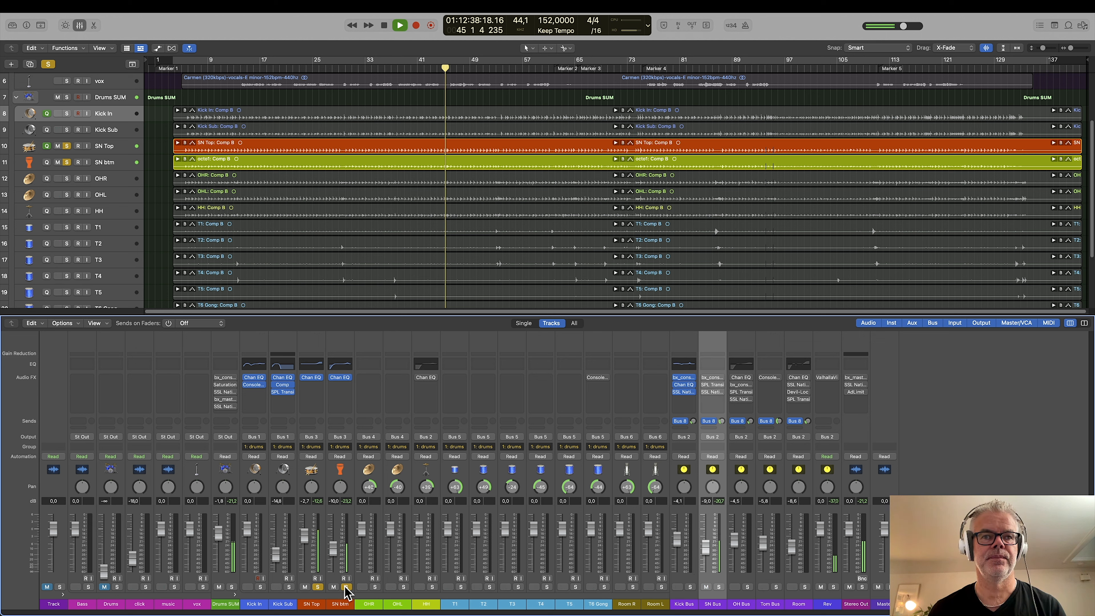
{"action": "left_click", "coordinate": [718, 587]}
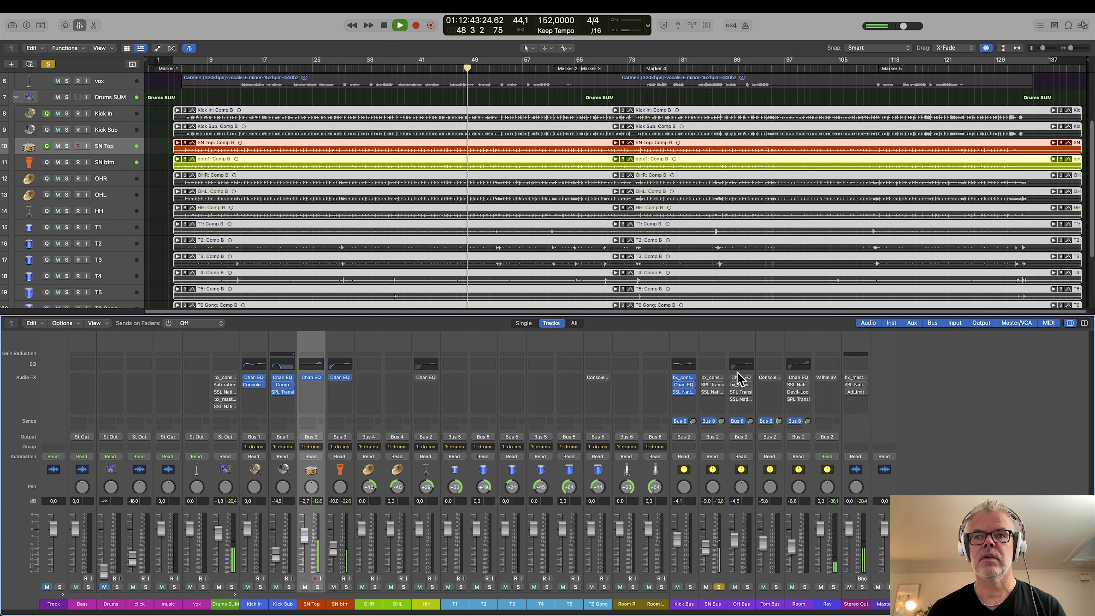
{"action": "left_click", "coordinate": [712, 378]}
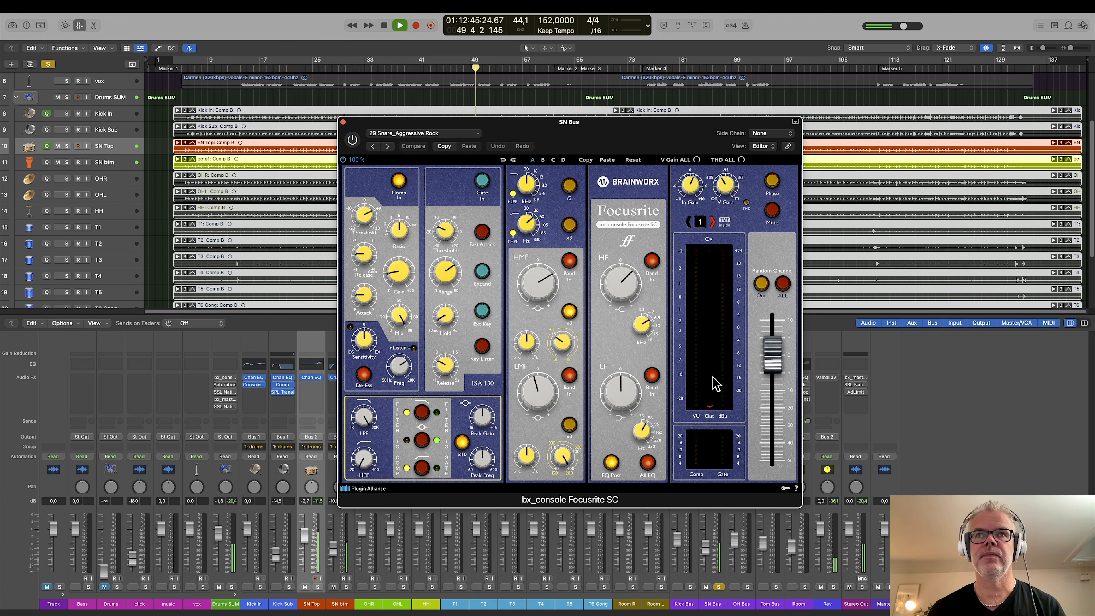
{"action": "left_click_drag", "start_coordinate": [642, 145], "coordinate": [436, 149]}
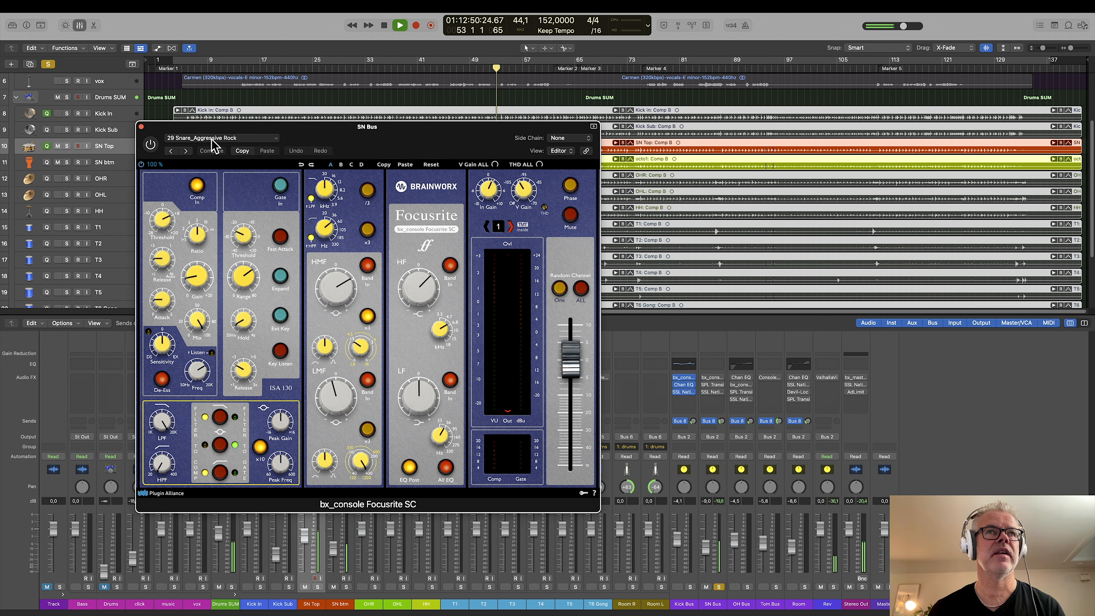
{"action": "left_click", "coordinate": [151, 144]}
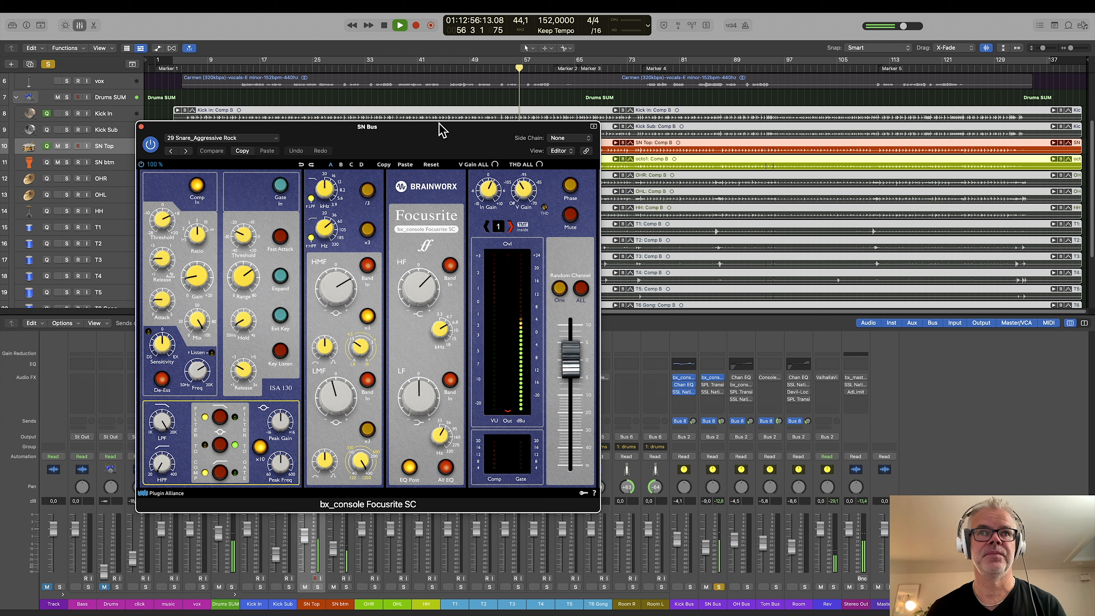
Step: Adjust the THD amount in the SN Bus's bx_console Focusrite SC during playback, stop, and close the plugin window
{"action": "key", "text": "space"}
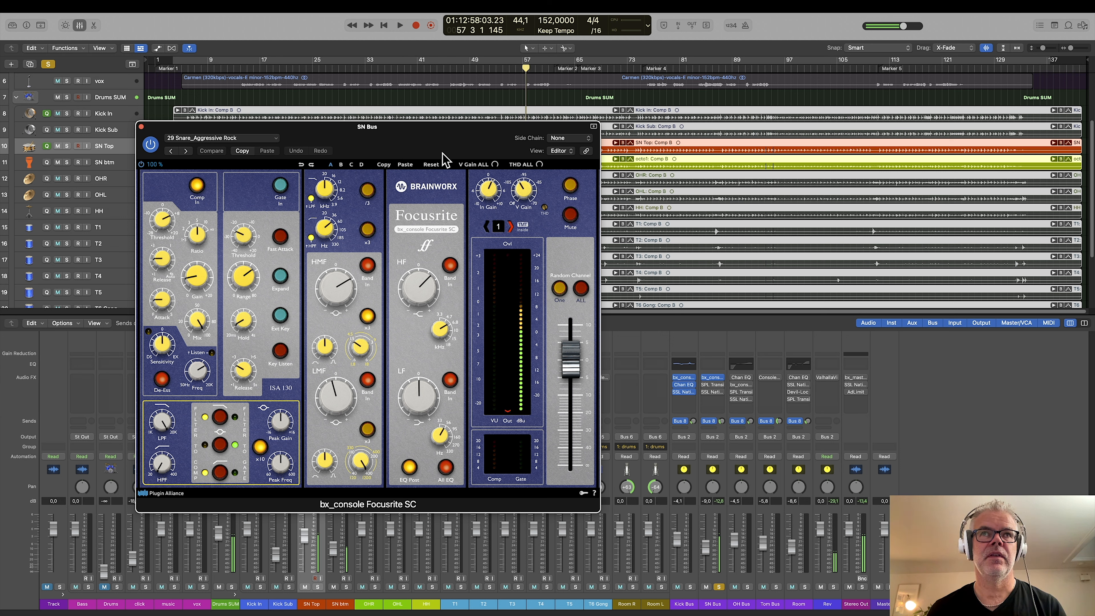
{"action": "key", "text": "space"}
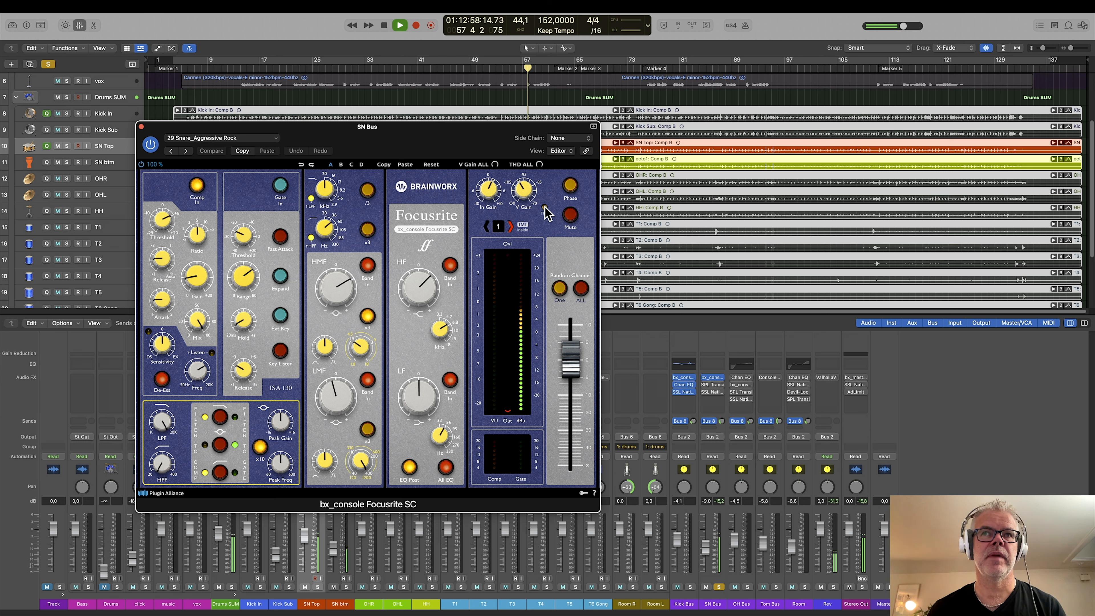
{"action": "left_click_drag", "start_coordinate": [544, 207], "coordinate": [509, 127]}
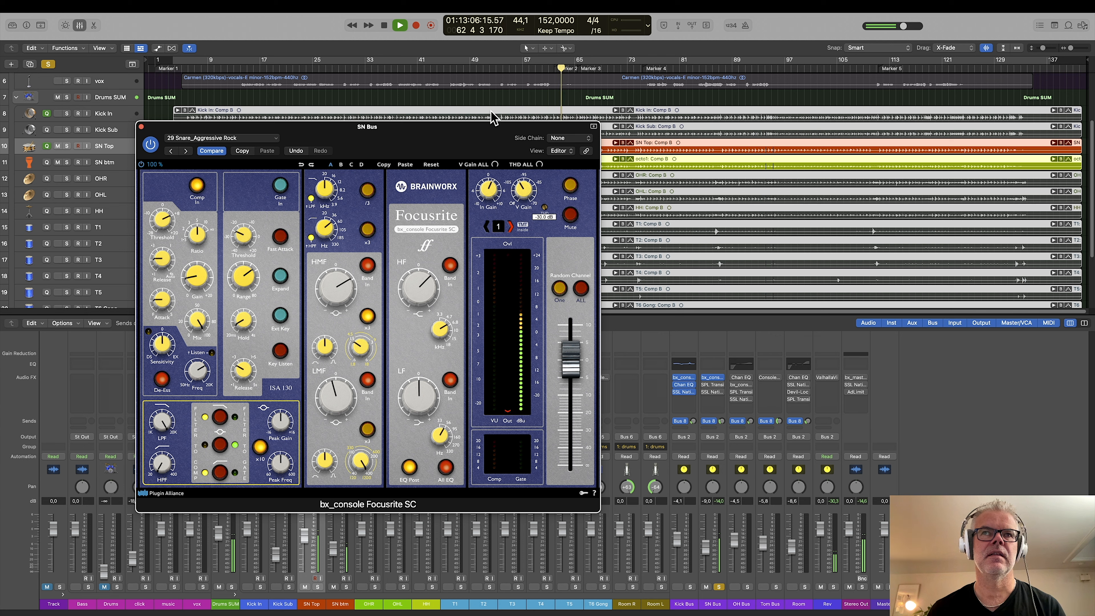
{"action": "key", "text": "space"}
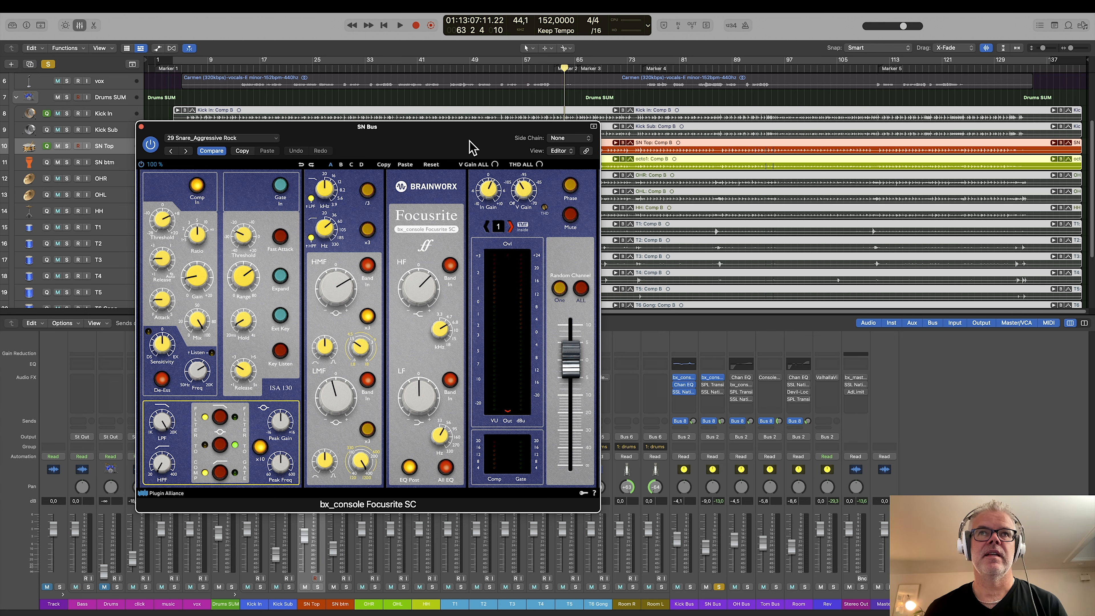
{"action": "left_click_drag", "start_coordinate": [471, 146], "coordinate": [454, 129]}
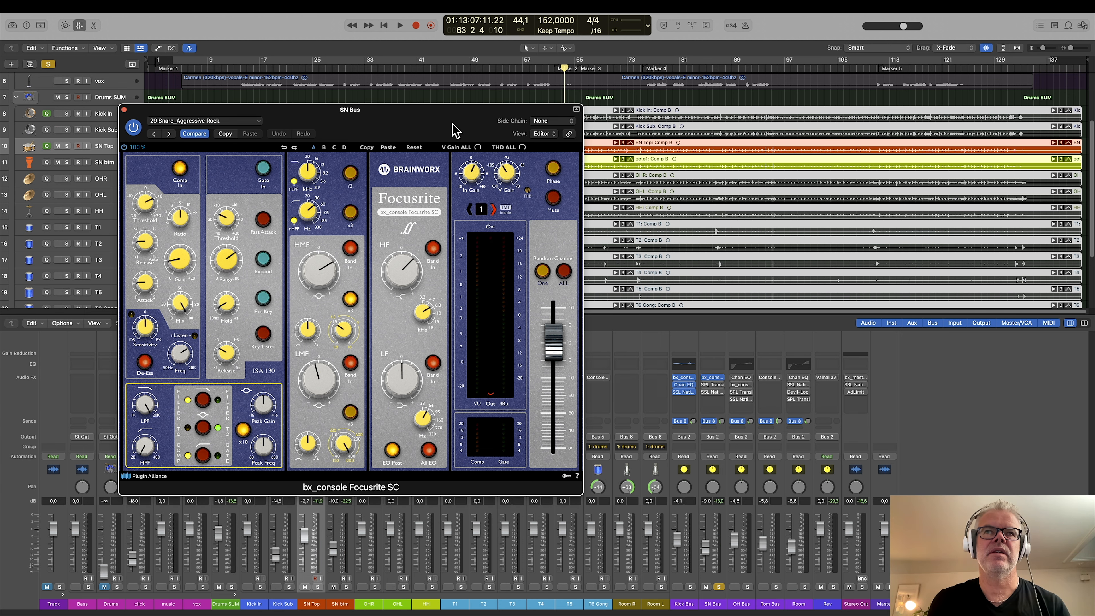
{"action": "left_click", "coordinate": [124, 109]}
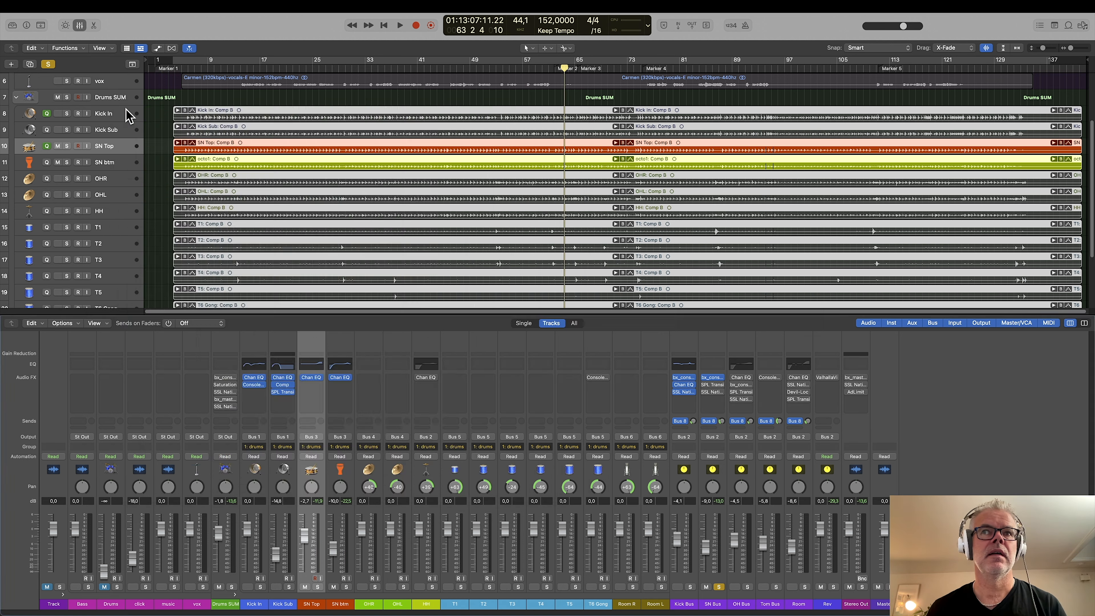
Step: Compare the SN Bus's SPL Transient Designer Plus on and off during playback, leave it enabled, close its window and stop
{"action": "left_click", "coordinate": [715, 386]}
{"action": "key", "text": "space"}
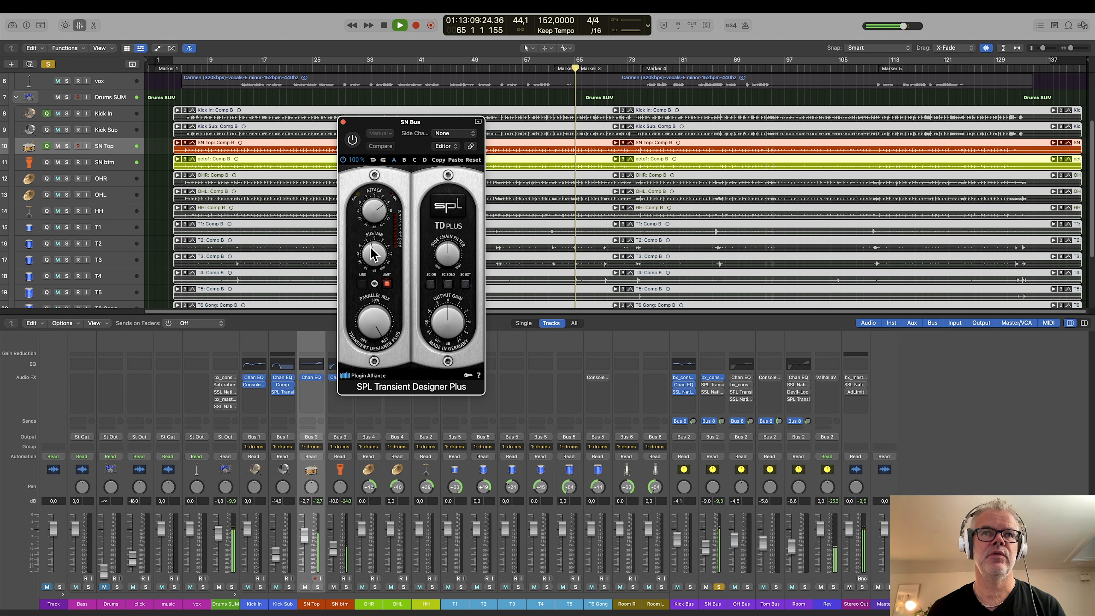
{"action": "left_click", "coordinate": [352, 140]}
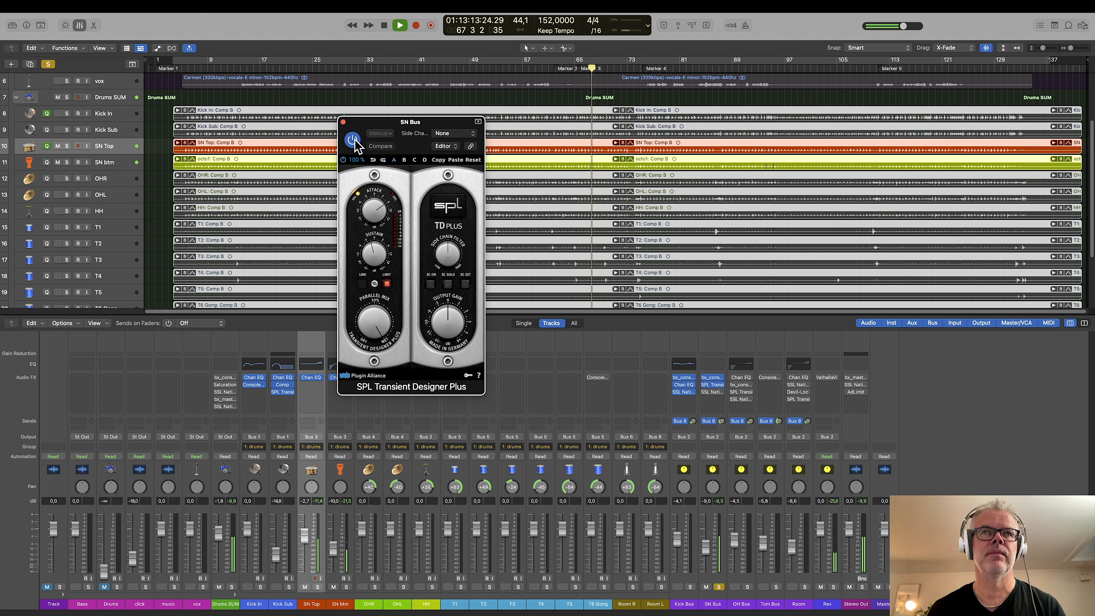
{"action": "left_click", "coordinate": [353, 140]}
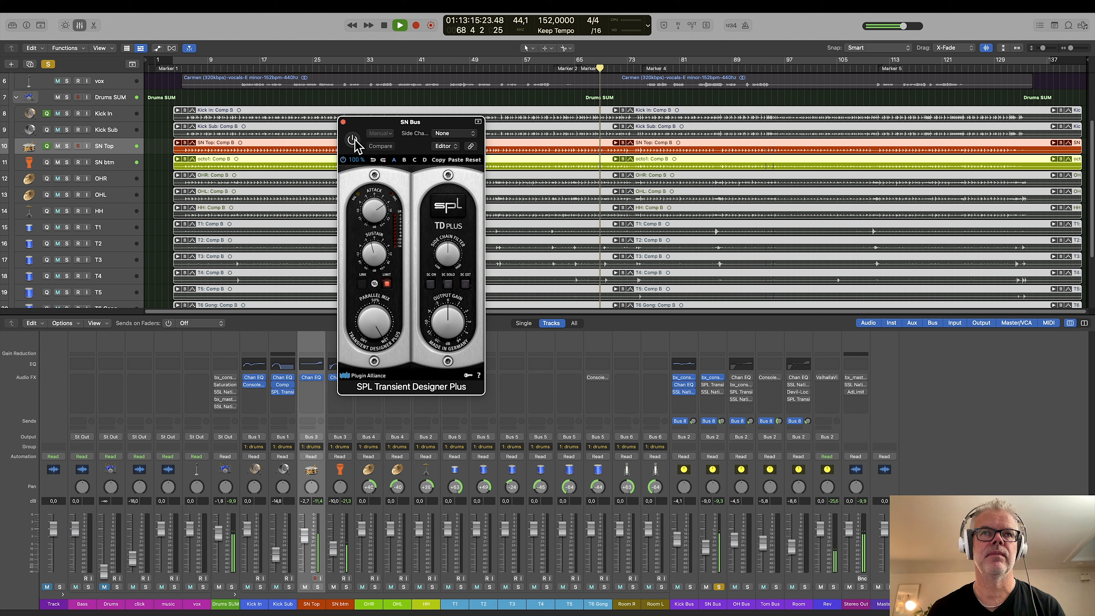
{"action": "left_click", "coordinate": [353, 140]}
{"action": "left_click", "coordinate": [353, 140]}
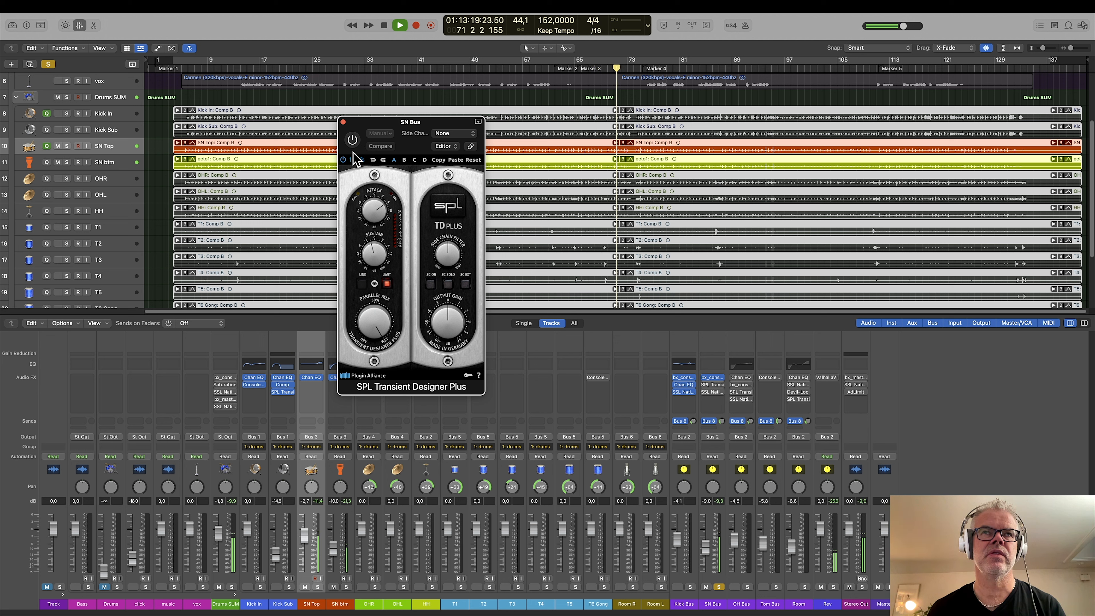
{"action": "left_click", "coordinate": [353, 141]}
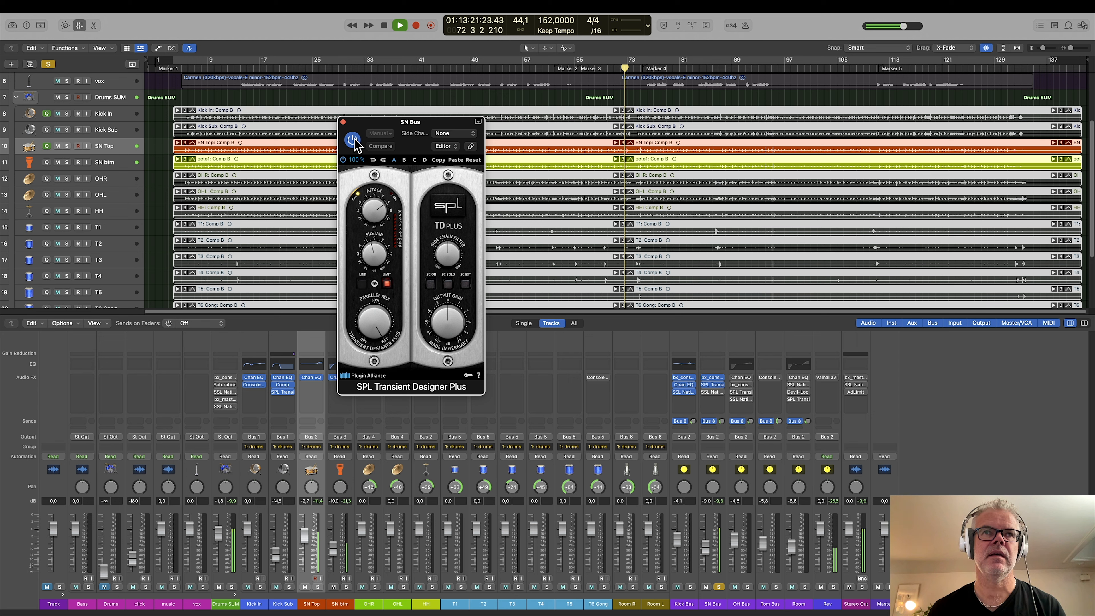
{"action": "left_click", "coordinate": [344, 122]}
{"action": "key", "text": "space"}
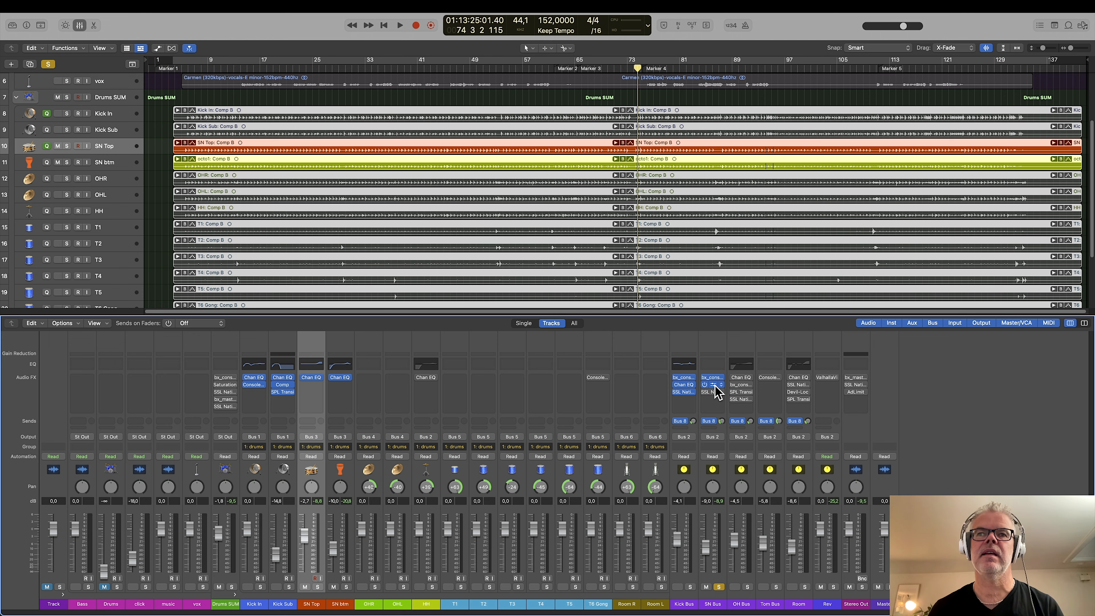
Step: Compare the SN Bus's SSL Native Bus Compressor 2 on and off during playback, leave it enabled, close its window and stop
{"action": "left_click", "coordinate": [714, 390]}
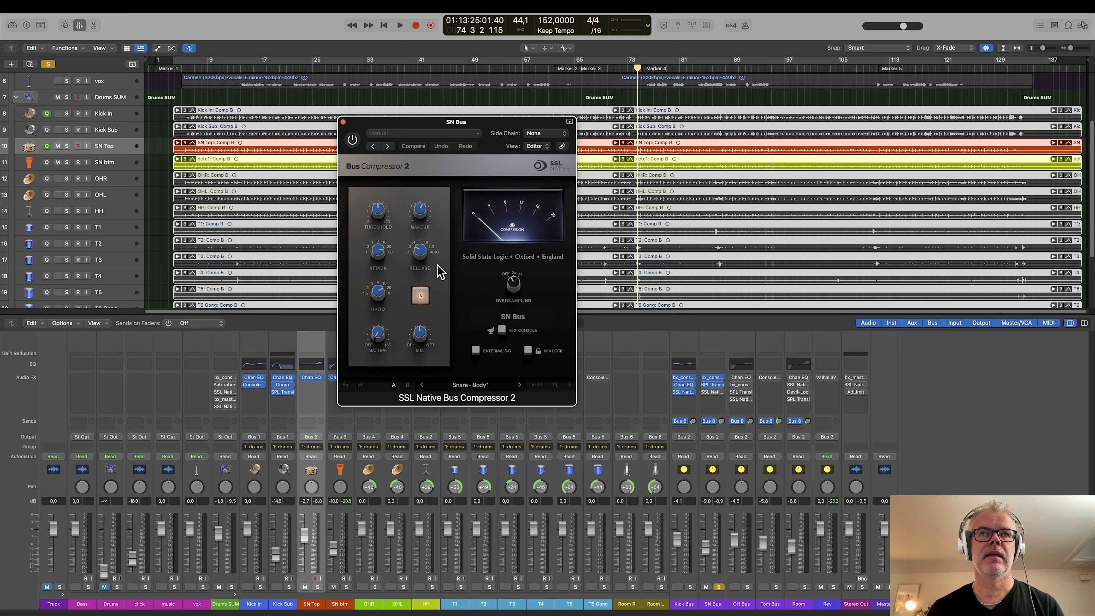
{"action": "left_click_drag", "start_coordinate": [396, 116], "coordinate": [262, 121]}
{"action": "key", "text": "space"}
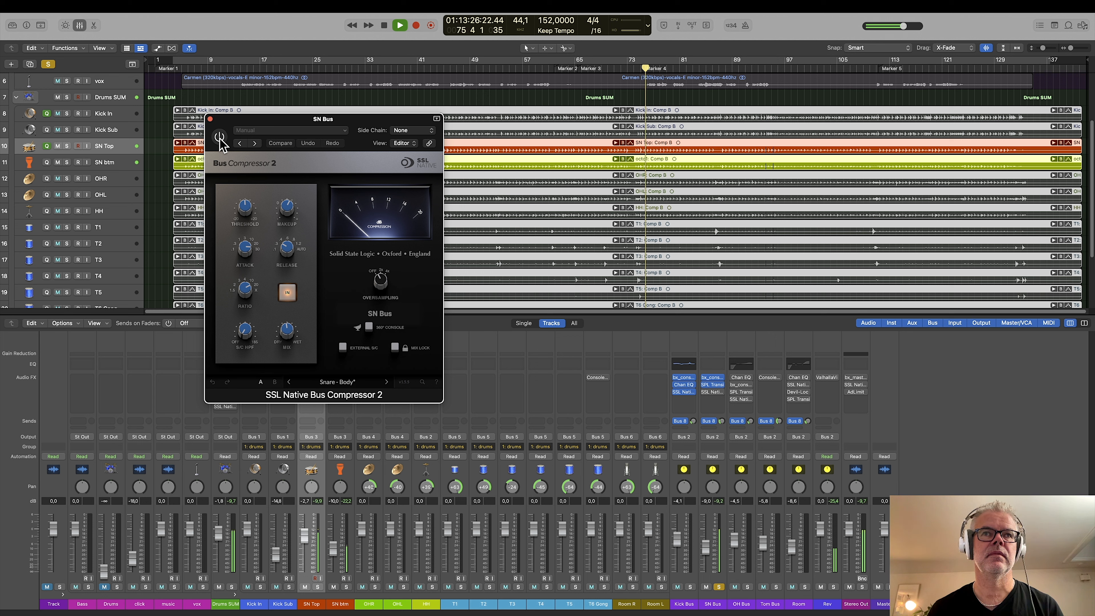
{"action": "left_click", "coordinate": [220, 137]}
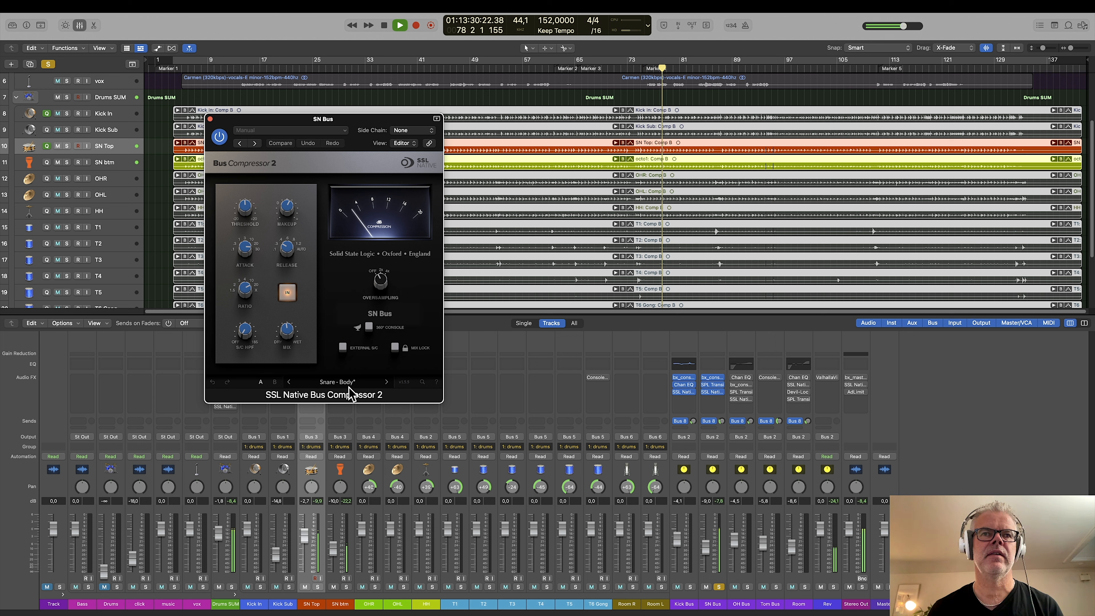
{"action": "left_click", "coordinate": [220, 137]}
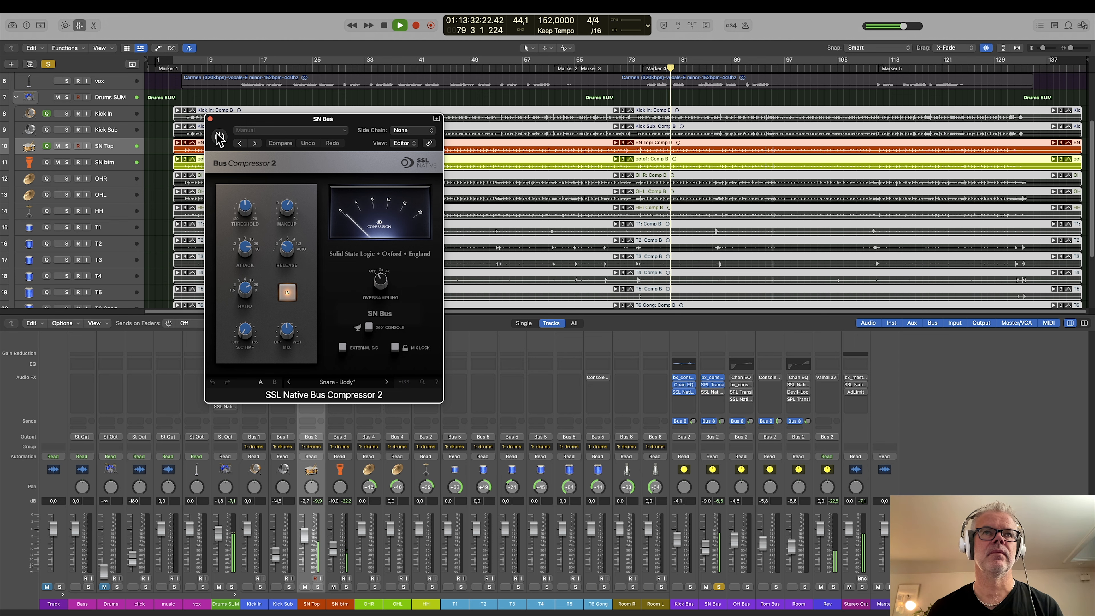
{"action": "left_click", "coordinate": [219, 138]}
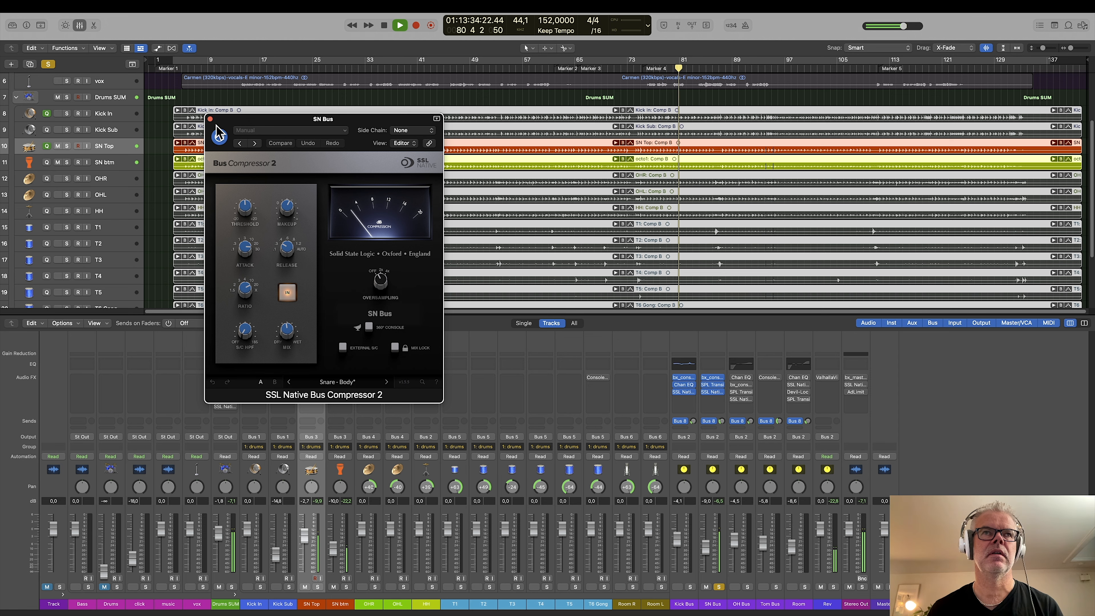
{"action": "left_click", "coordinate": [209, 119]}
{"action": "key", "text": "space"}
Step: Replace the SN Bus solo with OHR and OHL during playback, ending with only the OH Bus soloed
{"action": "left_click", "coordinate": [718, 586]}
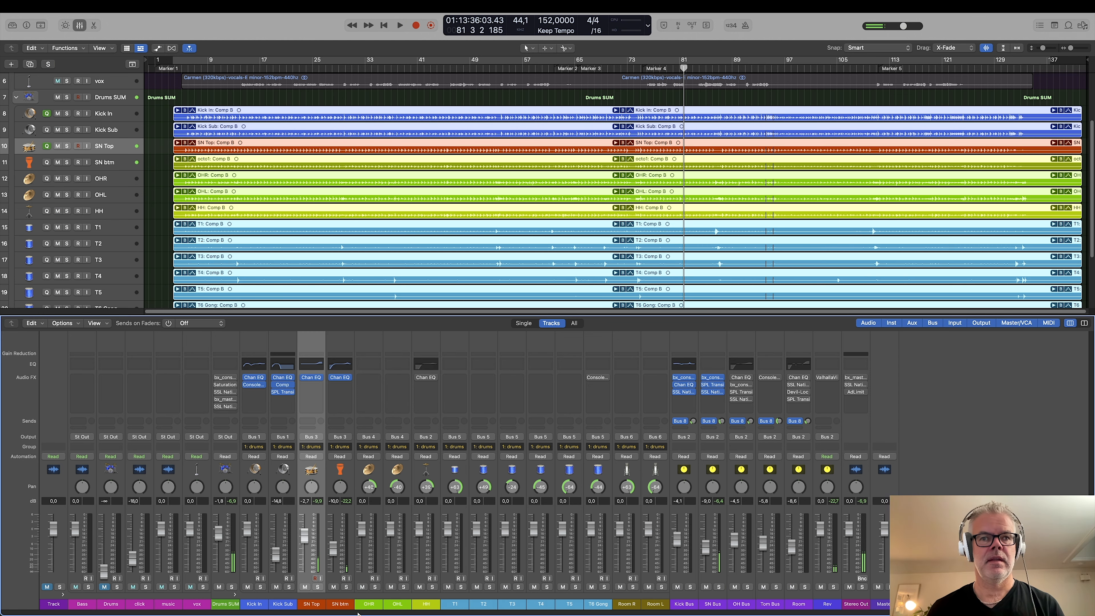
{"action": "left_click", "coordinate": [375, 587]}
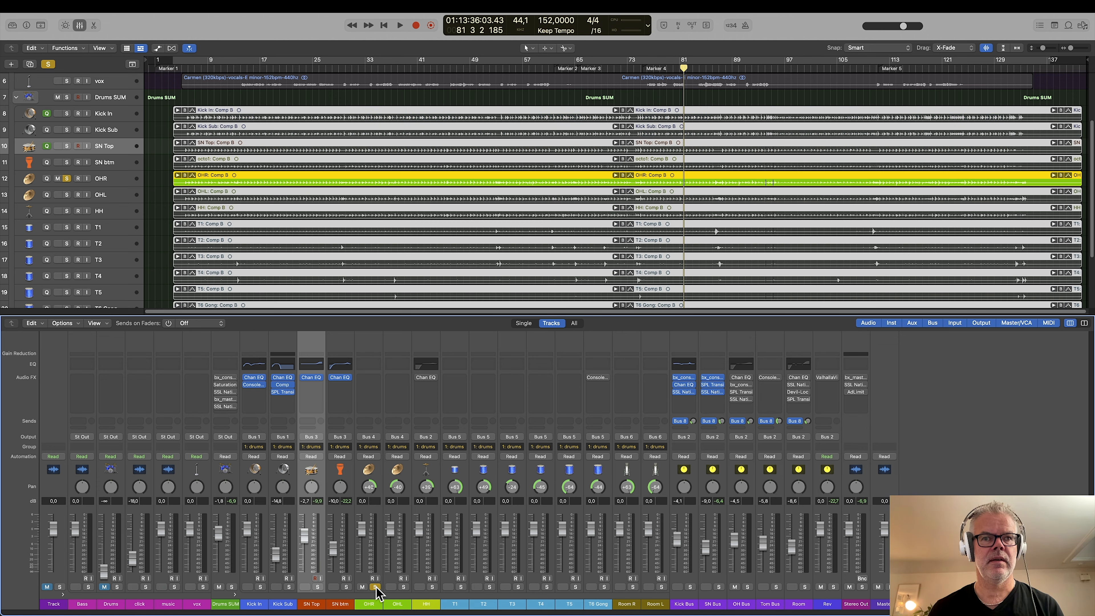
{"action": "key", "text": "space"}
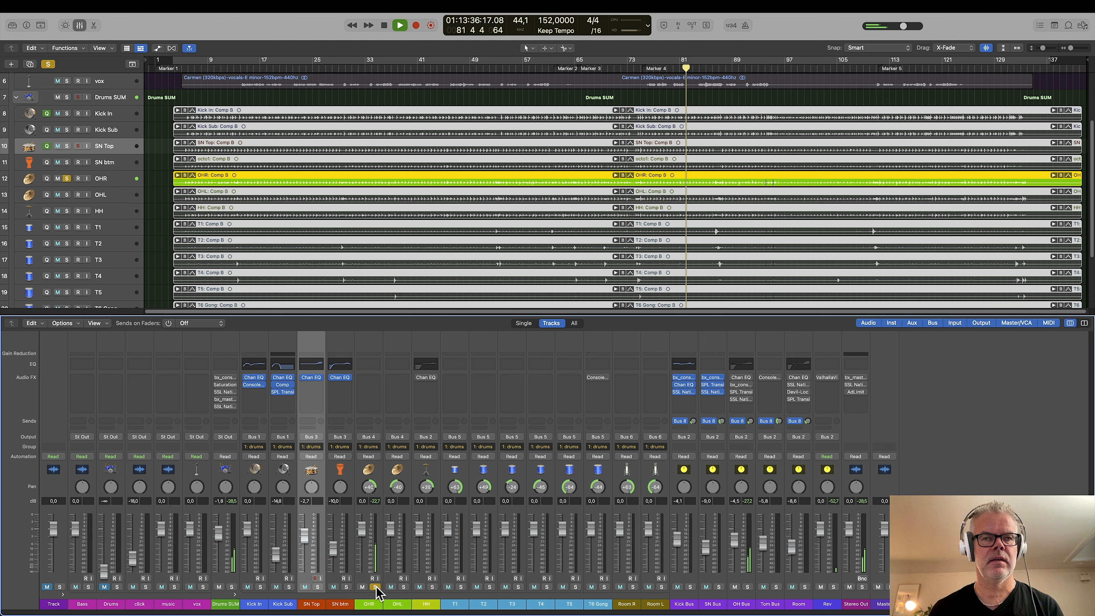
{"action": "left_click", "coordinate": [403, 587]}
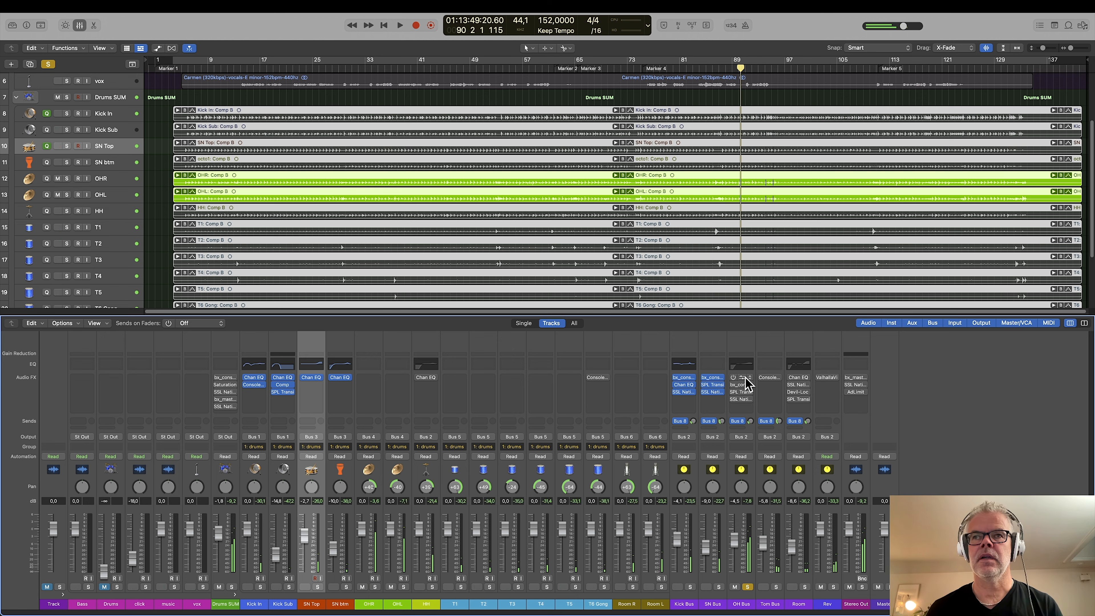
Step: Play the soloed OH Bus and enable its Channel EQ during playback
{"action": "key", "text": "space"}
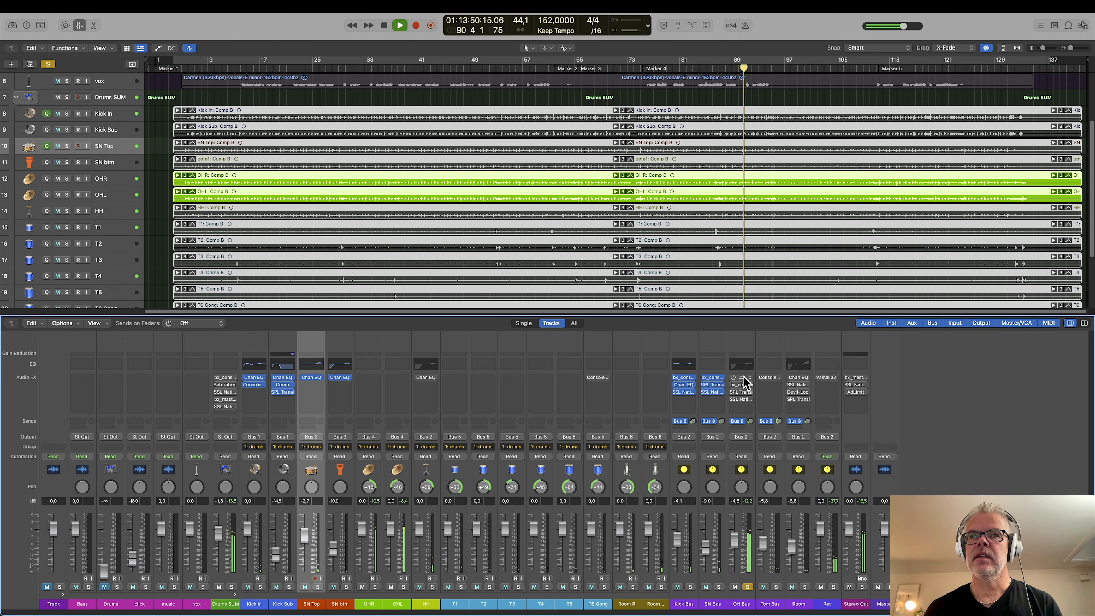
{"action": "left_click", "coordinate": [742, 379]}
{"action": "left_click", "coordinate": [352, 139]}
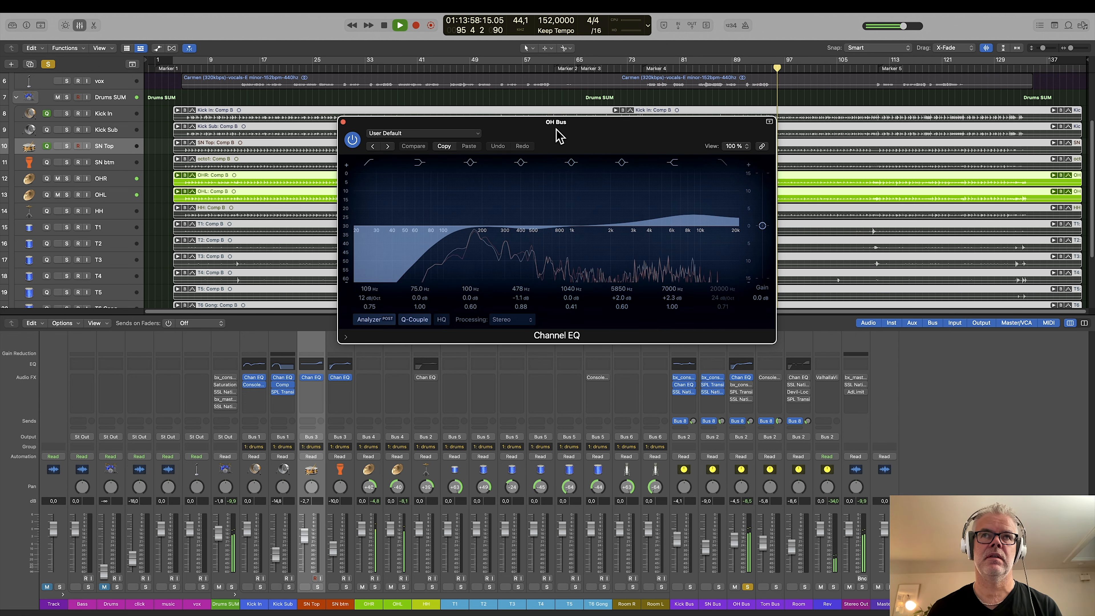
Step: Audition the OH Bus with its Channel EQ from about bar 28, stop playback, and close the EQ window
{"action": "key", "text": "space"}
{"action": "left_click", "coordinate": [341, 68]}
{"action": "key", "text": "space"}
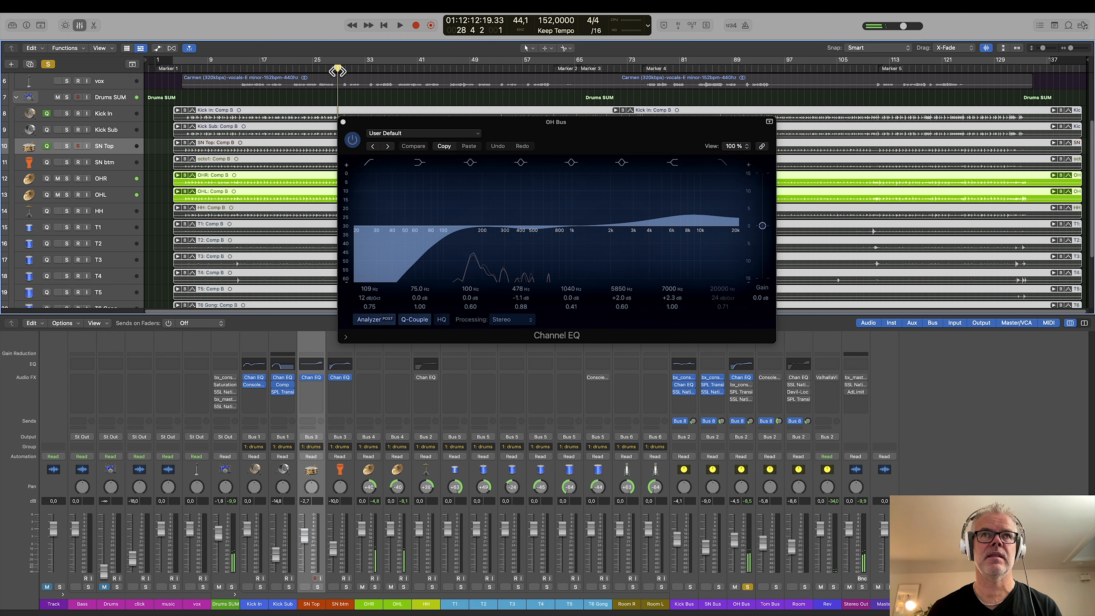
{"action": "left_click_drag", "start_coordinate": [402, 122], "coordinate": [332, 135]}
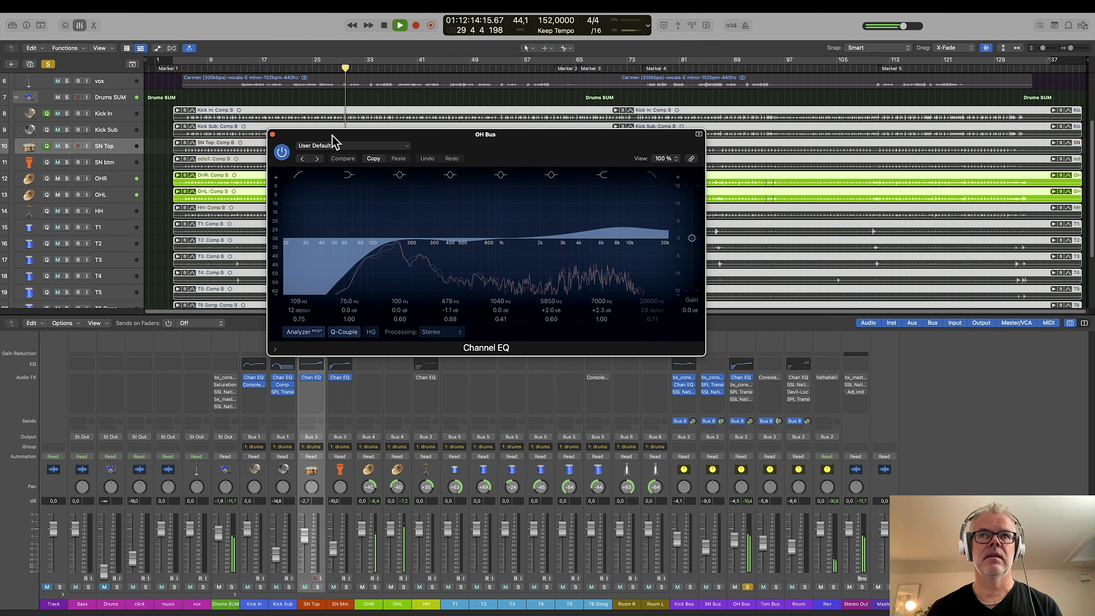
{"action": "key", "text": "space"}
{"action": "key", "text": "space"}
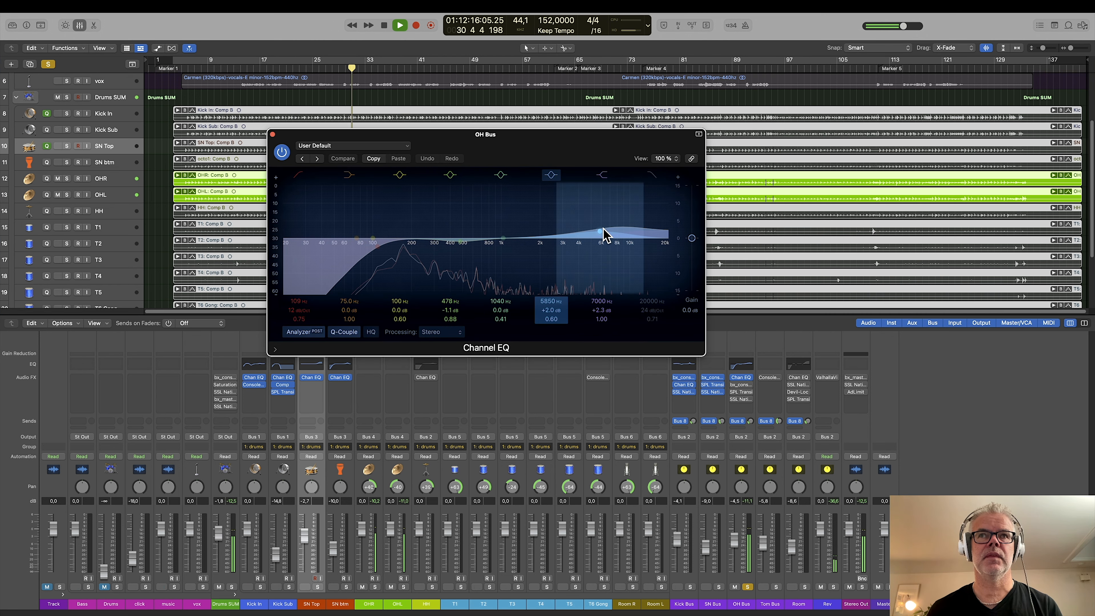
{"action": "key", "text": "space"}
{"action": "left_click", "coordinate": [272, 134]}
Step: Compare the OH Bus's bx_console Focusrite SC on and off during playback, leave it enabled and close its window
{"action": "key", "text": "space"}
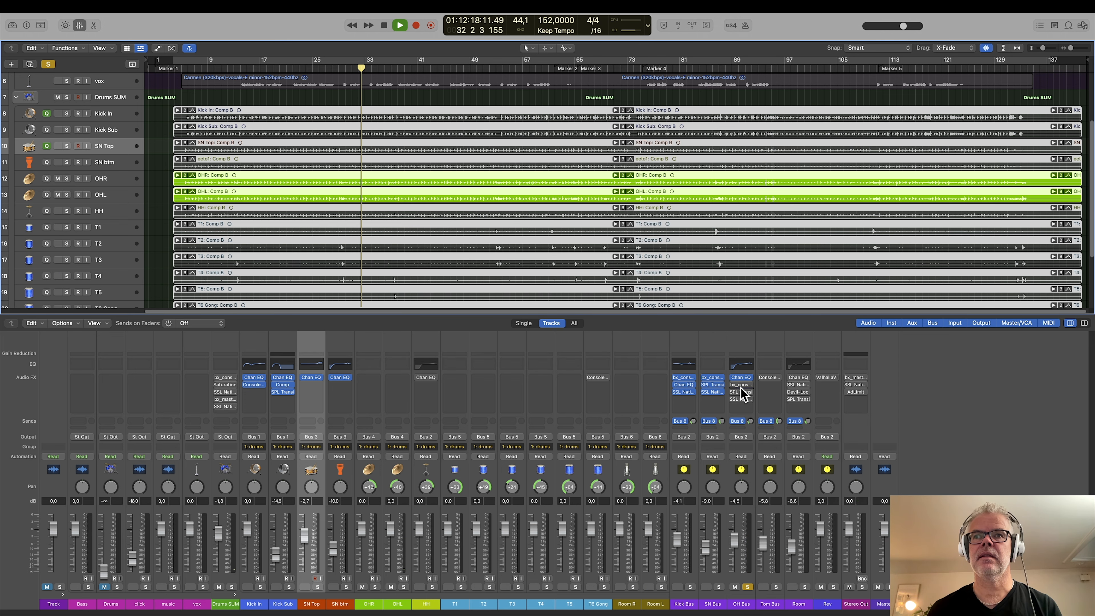
{"action": "left_click", "coordinate": [739, 384]}
{"action": "left_click_drag", "start_coordinate": [575, 123], "coordinate": [318, 104]}
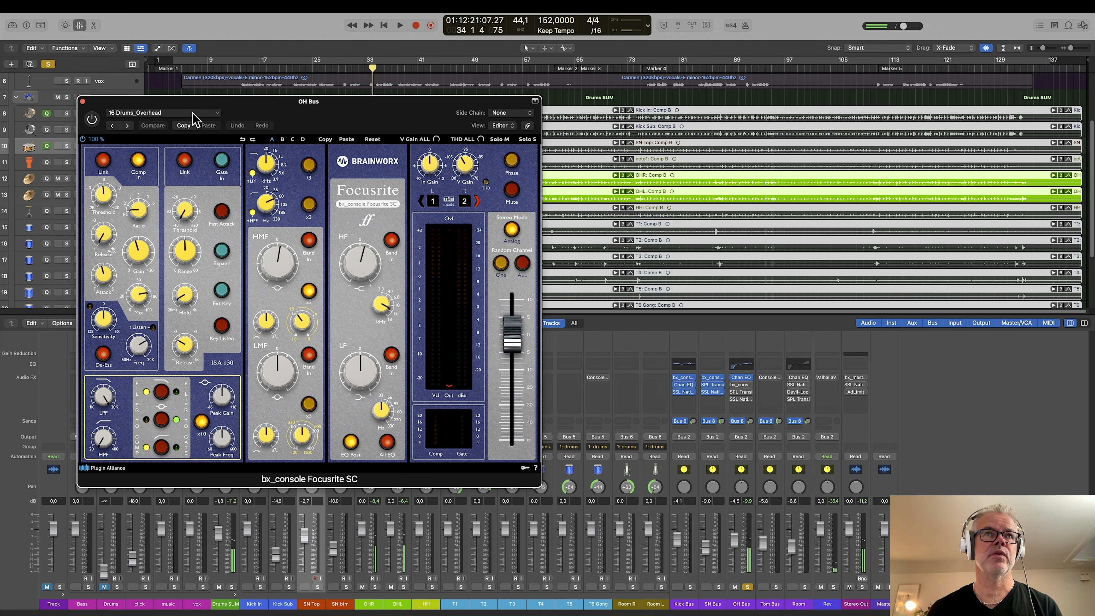
{"action": "key", "text": "space"}
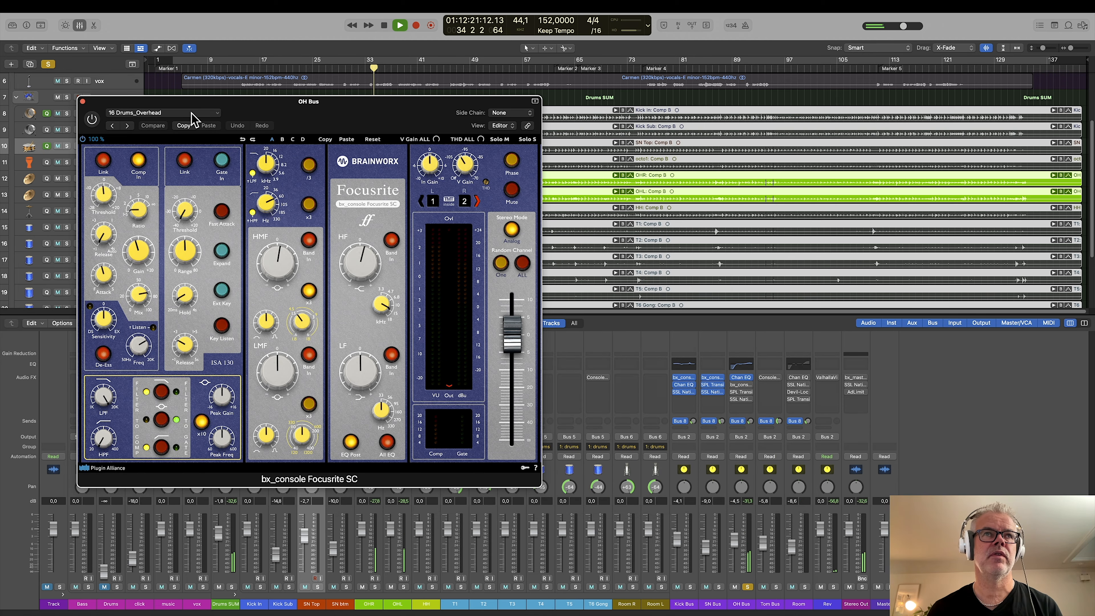
{"action": "left_click", "coordinate": [93, 120]}
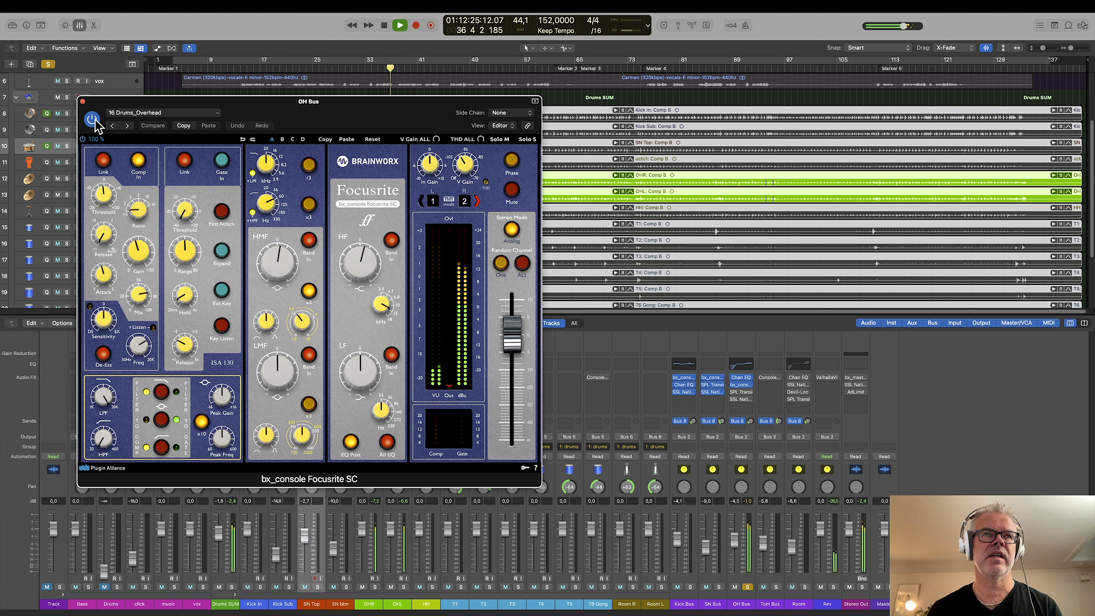
{"action": "left_click", "coordinate": [93, 120]}
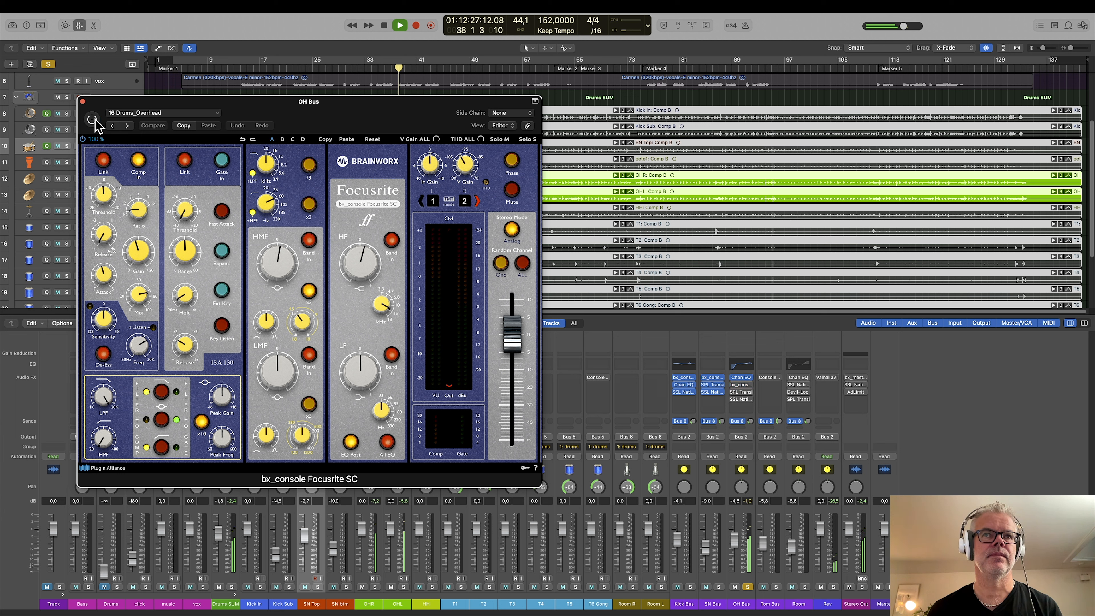
{"action": "left_click", "coordinate": [93, 120]}
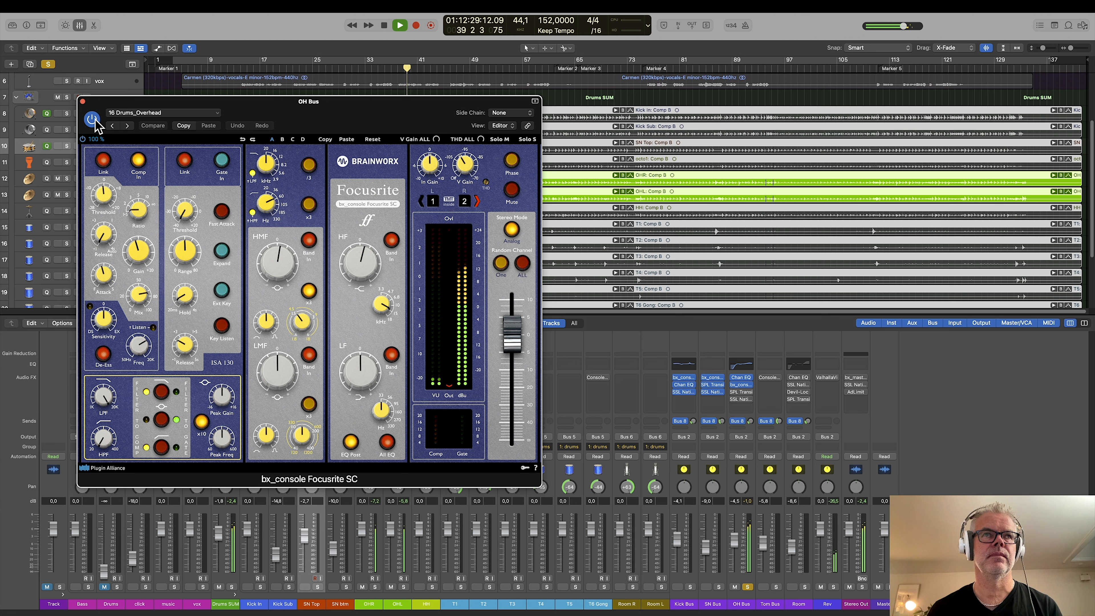
{"action": "left_click", "coordinate": [83, 102]}
Step: Enable the OH Bus's SPL Transient Designer Plus during playback, listen to it, and close its window
{"action": "left_click", "coordinate": [741, 391]}
{"action": "key", "text": "space"}
{"action": "key", "text": "space"}
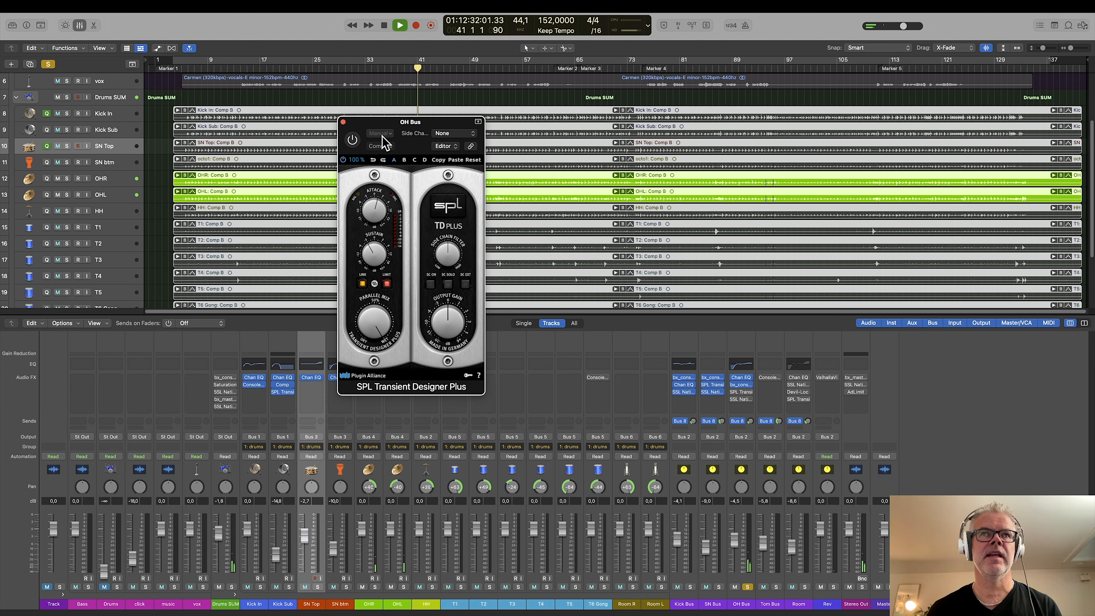
{"action": "left_click", "coordinate": [353, 141]}
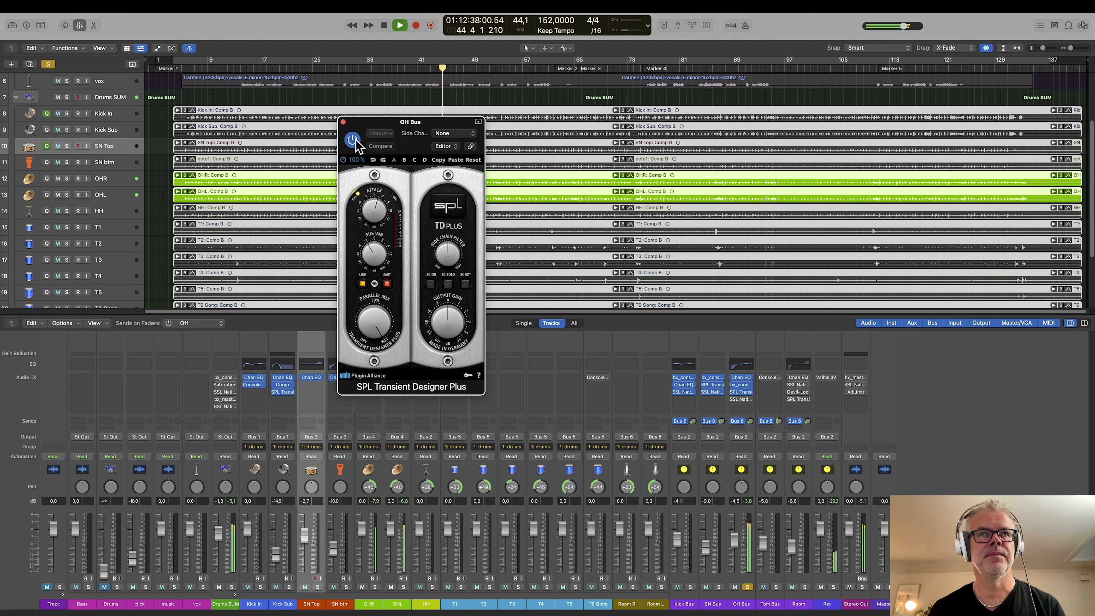
{"action": "left_click", "coordinate": [342, 122]}
{"action": "key", "text": "space"}
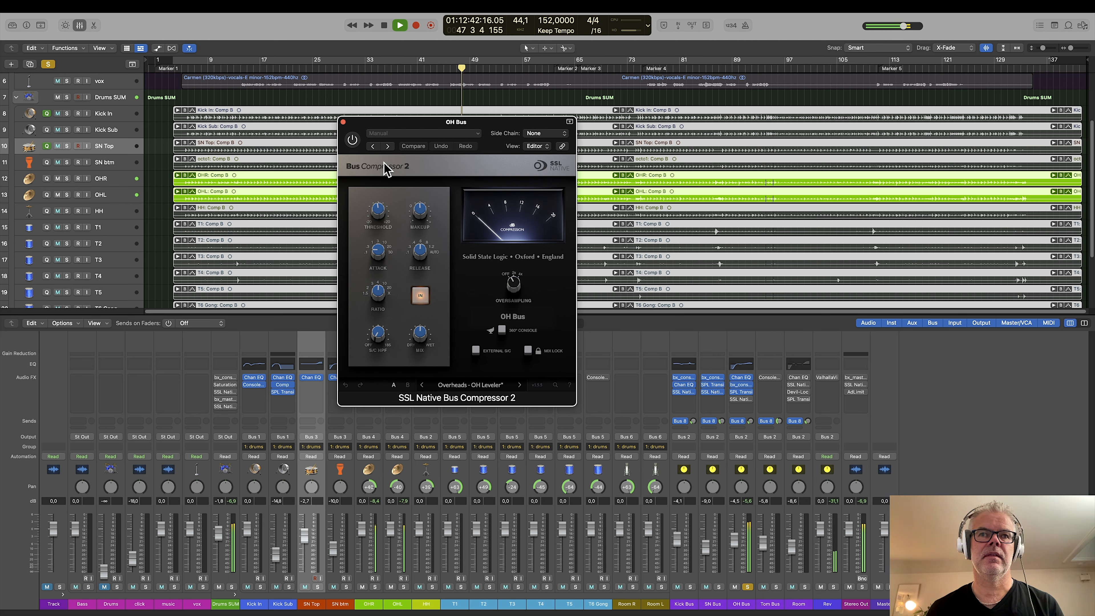
Step: Compare the OH Bus's SSL Native Bus Compressor 2 on and off during playback, leaving it enabled
{"action": "left_click", "coordinate": [354, 139]}
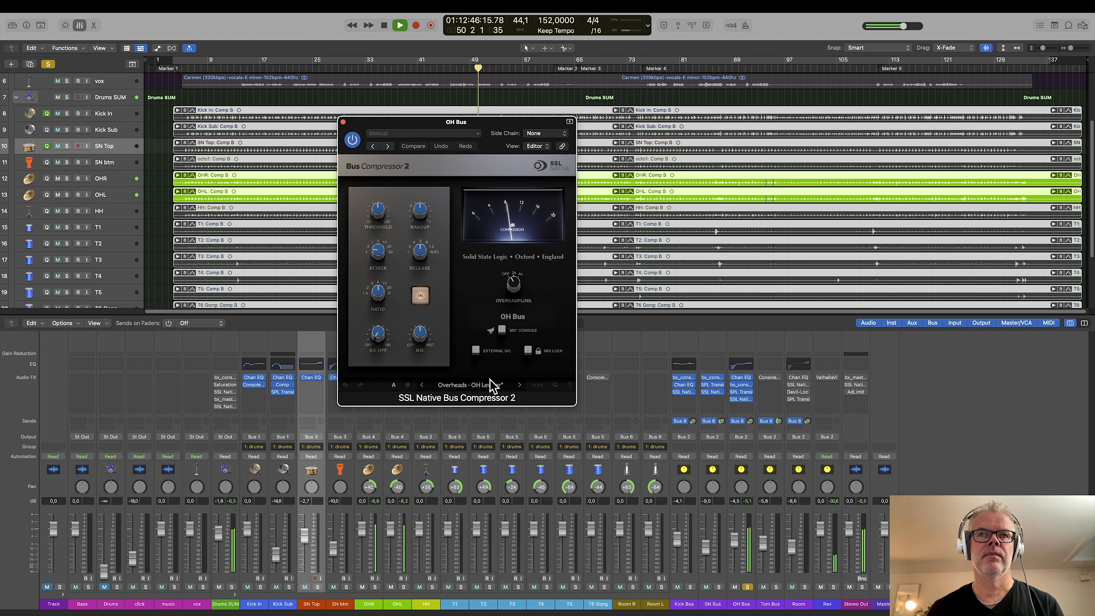
{"action": "key", "text": "space"}
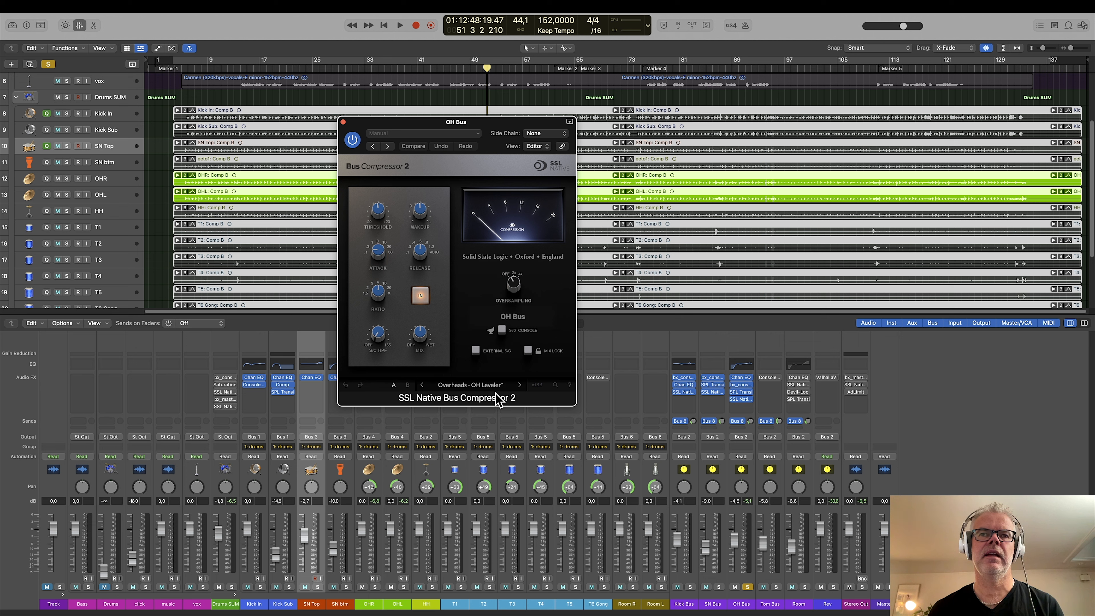
{"action": "key", "text": "space"}
{"action": "key", "text": "space"}
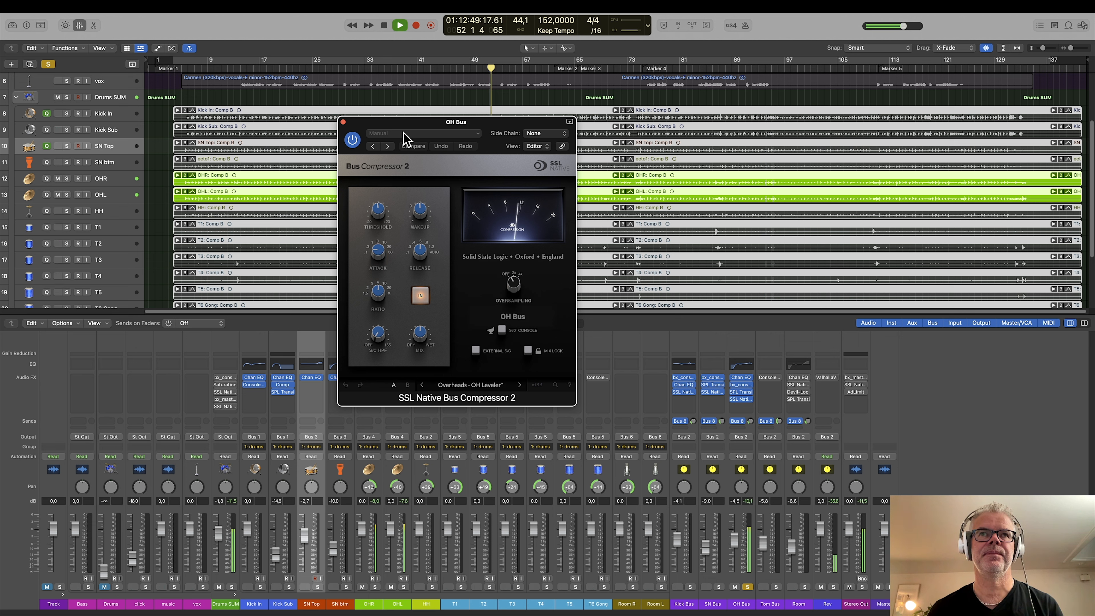
{"action": "left_click", "coordinate": [355, 142]}
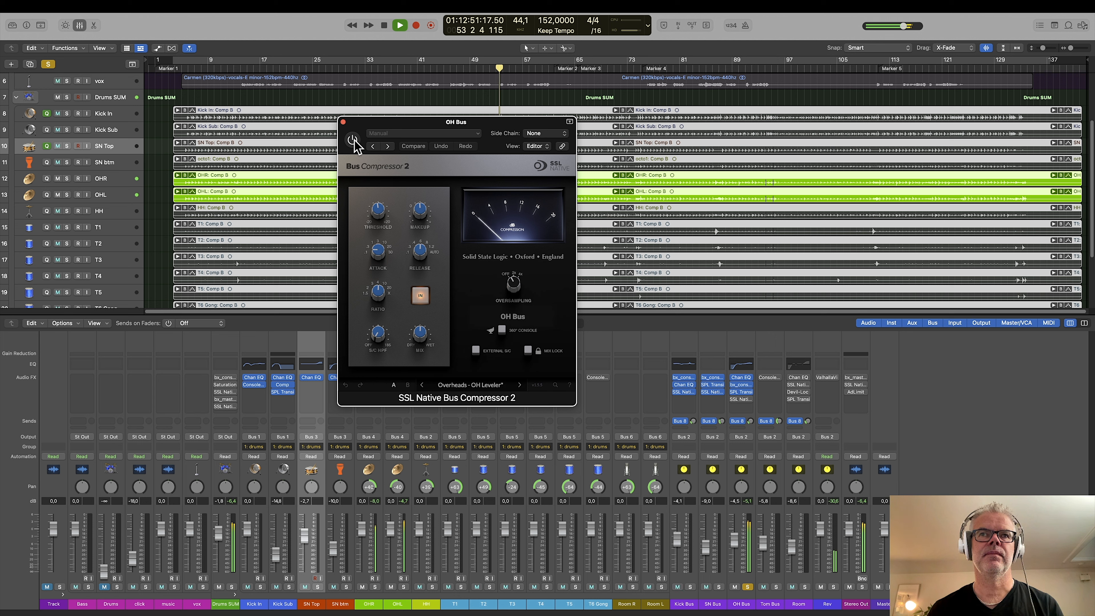
{"action": "left_click", "coordinate": [353, 140]}
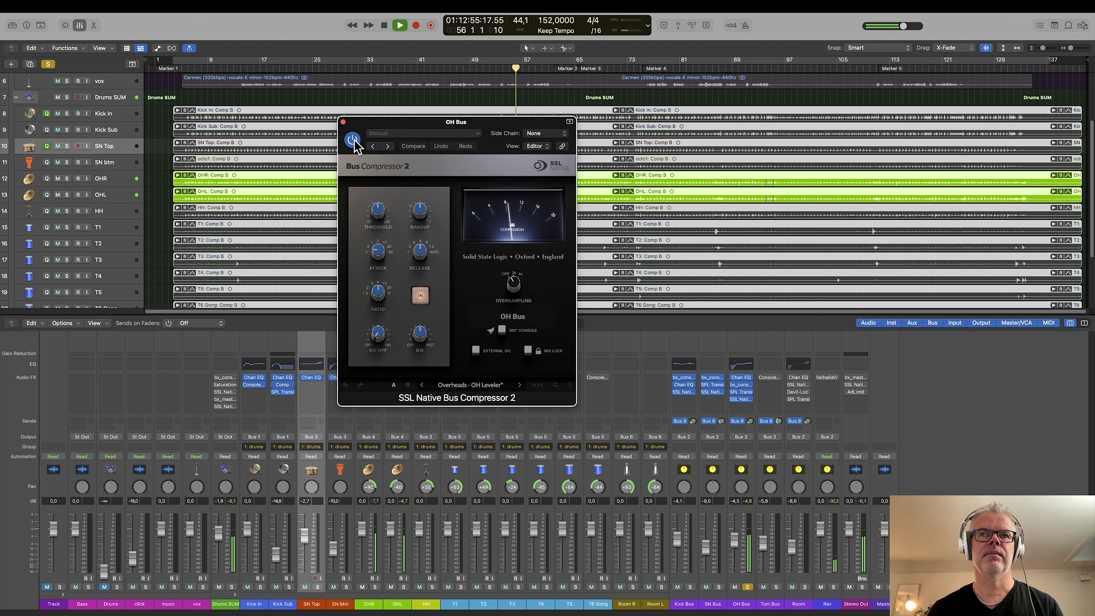
{"action": "left_click", "coordinate": [353, 140]}
{"action": "left_click", "coordinate": [353, 140]}
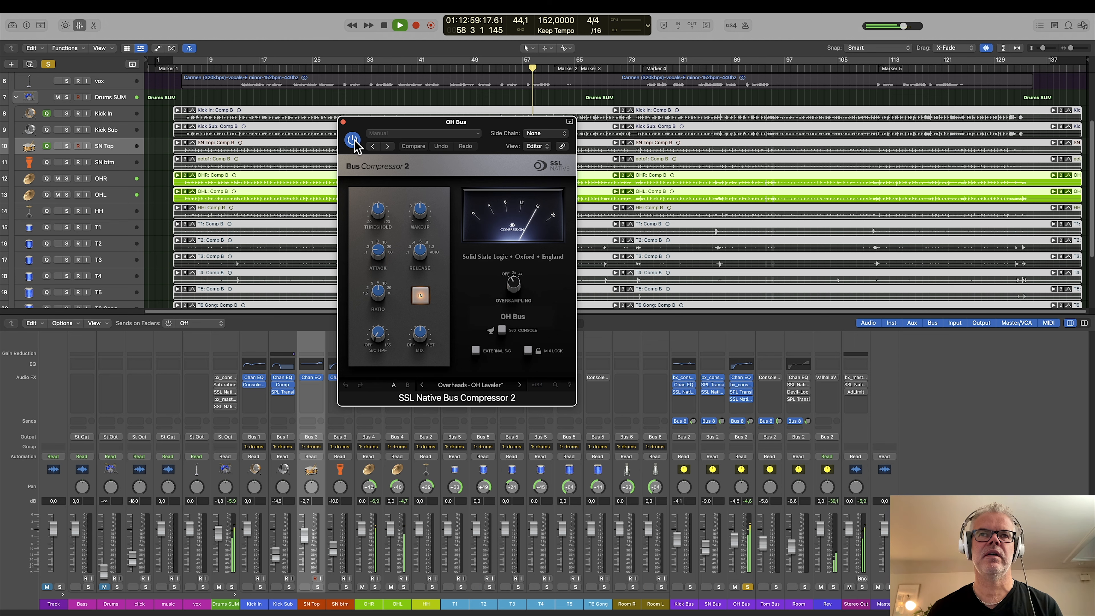
Step: Finish auditioning the OH Bus's compressor by closing its window and stopping playback, and select the Room R and Room L channels
{"action": "left_click", "coordinate": [343, 122]}
{"action": "key", "text": "space"}
{"action": "left_click", "coordinate": [652, 520]}
{"action": "left_click", "coordinate": [626, 510]}
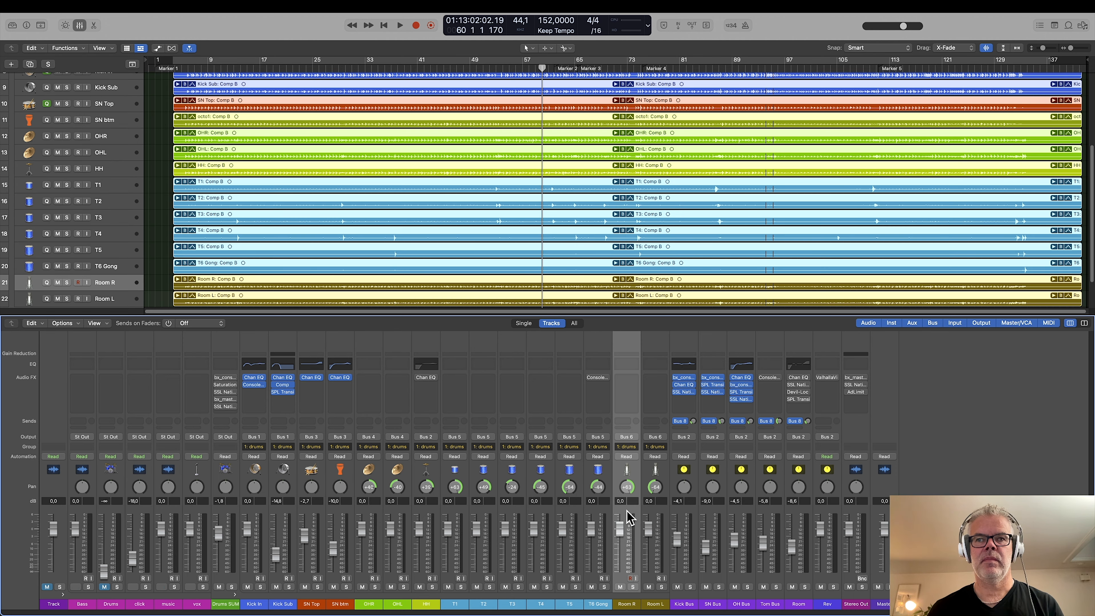
{"action": "left_click", "coordinate": [645, 511], "text": "shift"}
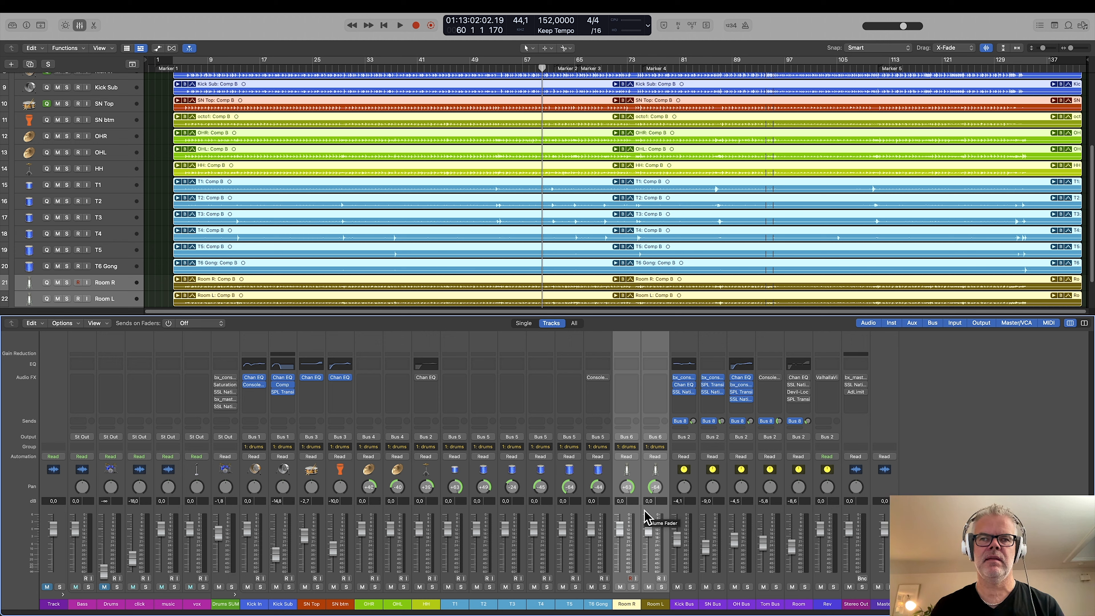
Step: Solo the Room bus and play the song to hear the room channels alone
{"action": "left_click", "coordinate": [800, 516]}
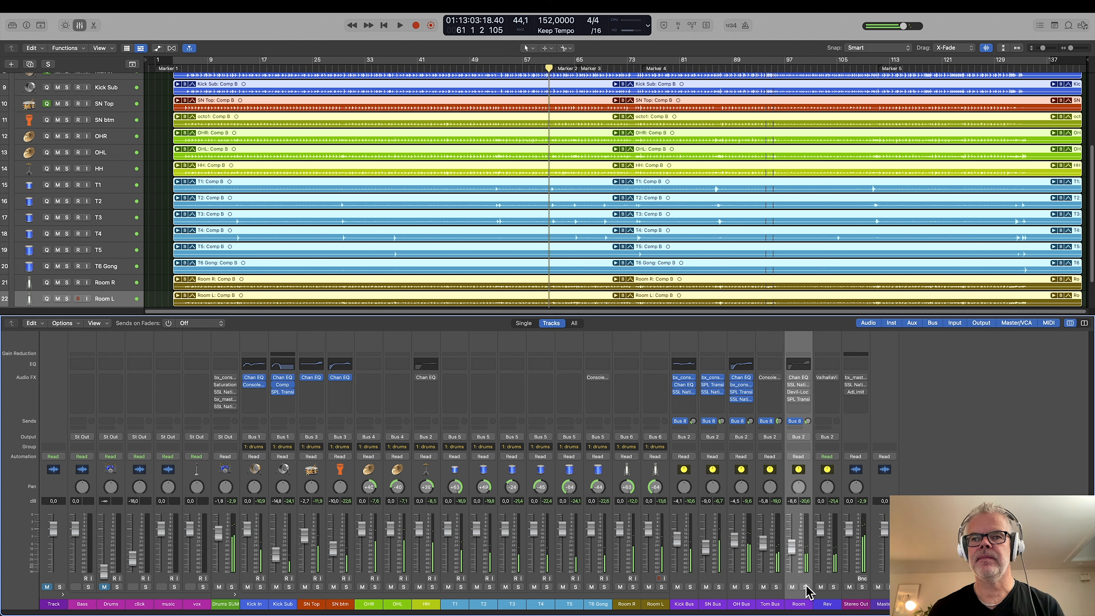
{"action": "left_click", "coordinate": [805, 586]}
{"action": "key", "text": "space"}
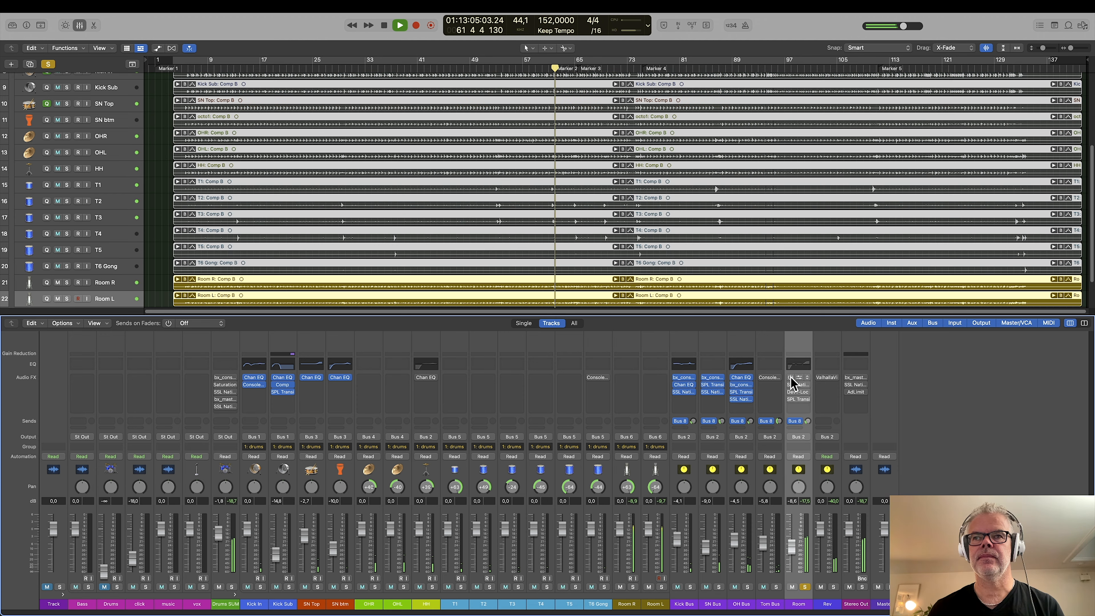
Step: Open and enable the Room bus's Channel EQ during playback, listen to it, and stop playback
{"action": "left_click", "coordinate": [797, 381]}
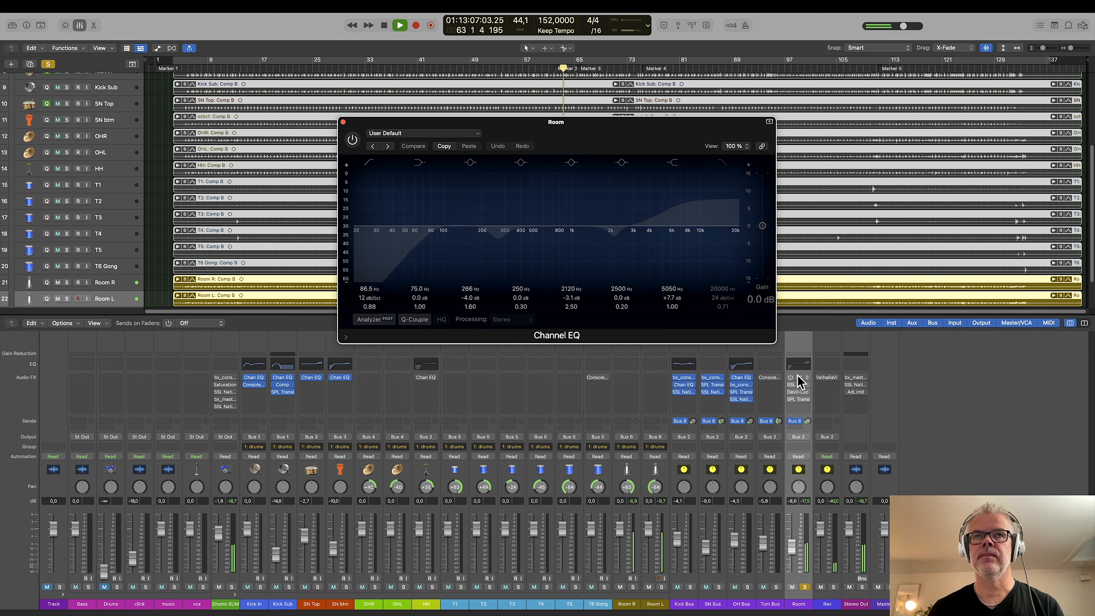
{"action": "left_click", "coordinate": [352, 139]}
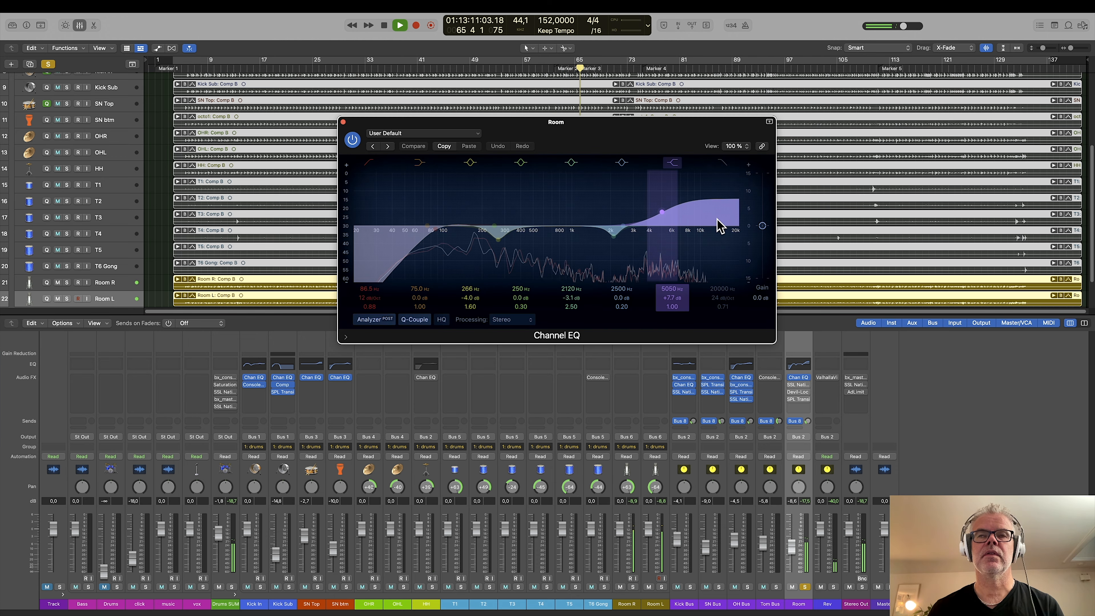
{"action": "key", "text": "space"}
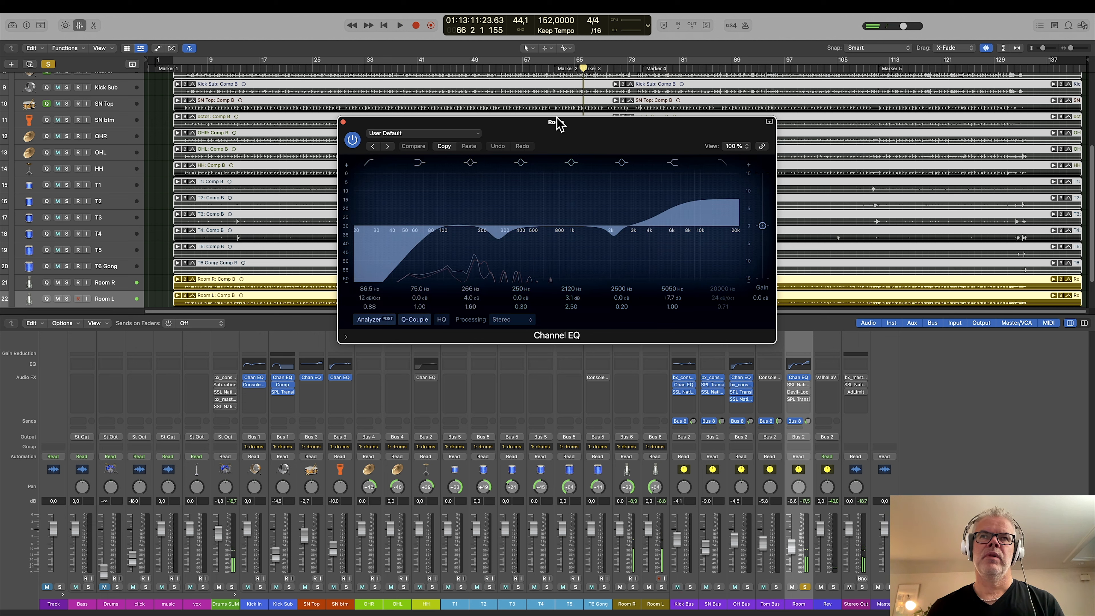
Step: Compare the Room bus's Channel EQ on and off from about bar 28, leave it enabled and close its window
{"action": "left_click_drag", "start_coordinate": [563, 130], "coordinate": [459, 206]}
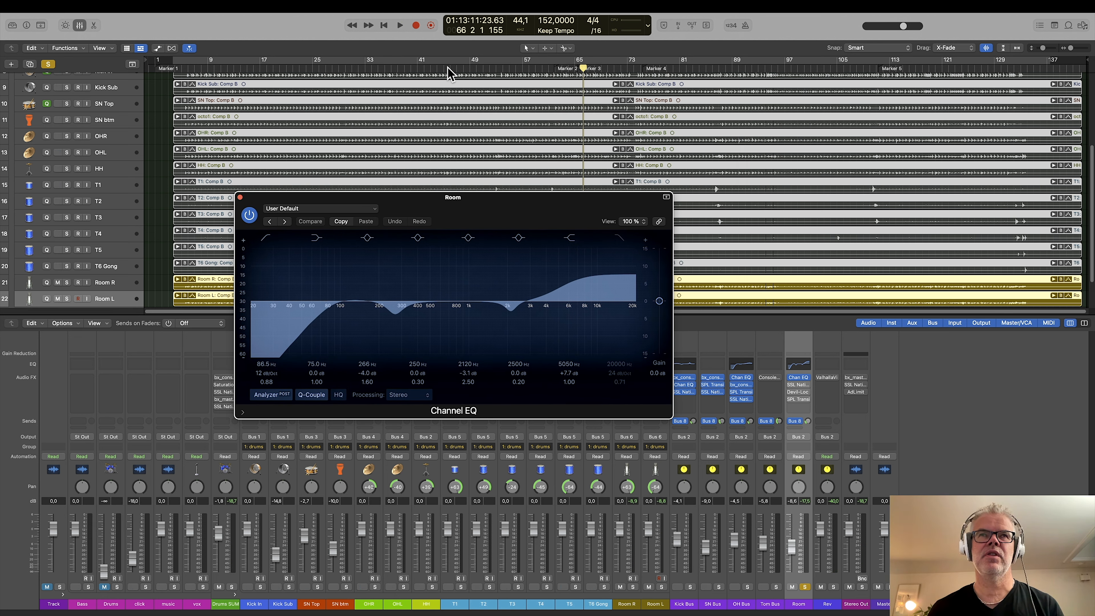
{"action": "left_click", "coordinate": [340, 69]}
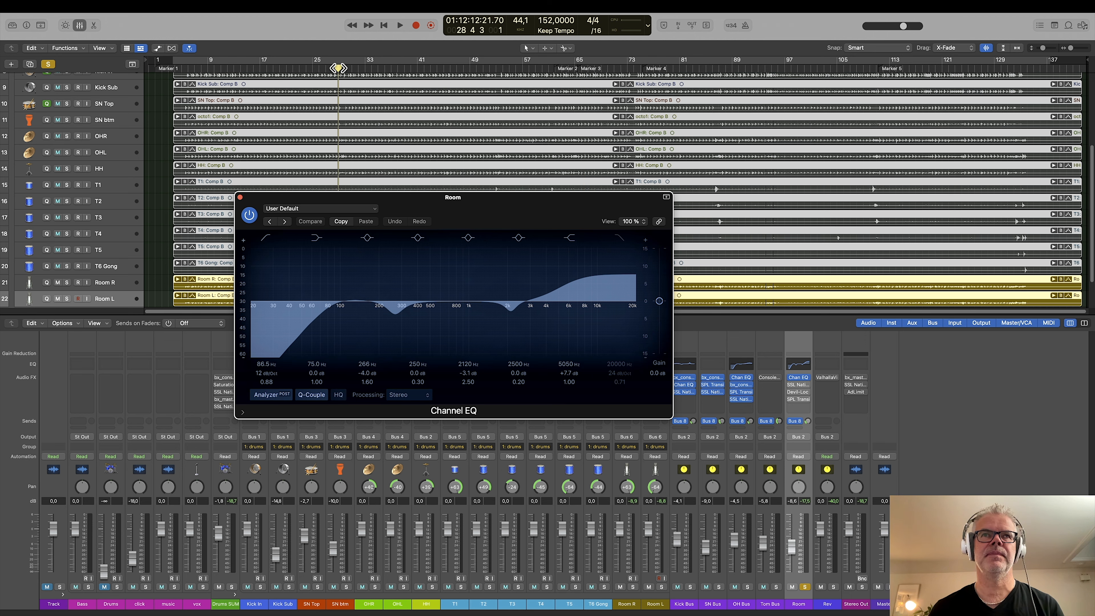
{"action": "key", "text": "space"}
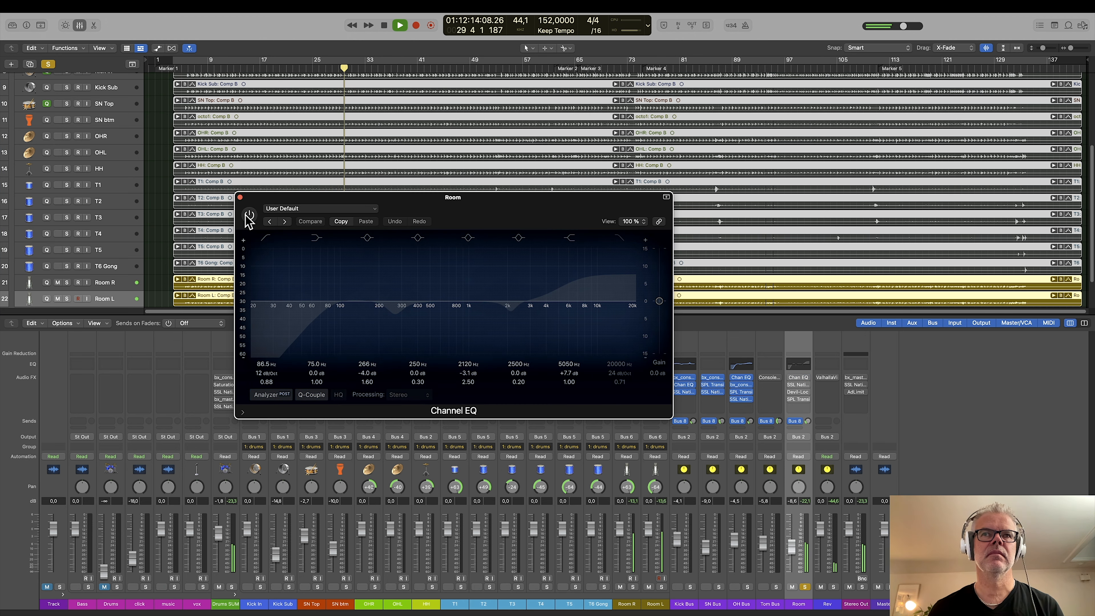
{"action": "left_click", "coordinate": [249, 215]}
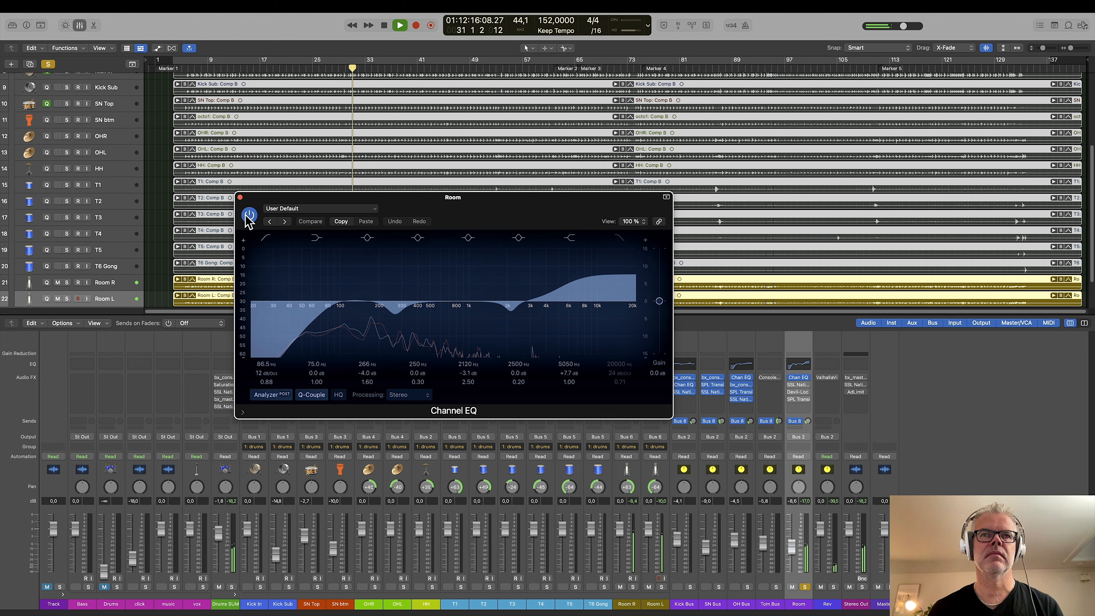
{"action": "left_click", "coordinate": [249, 216]}
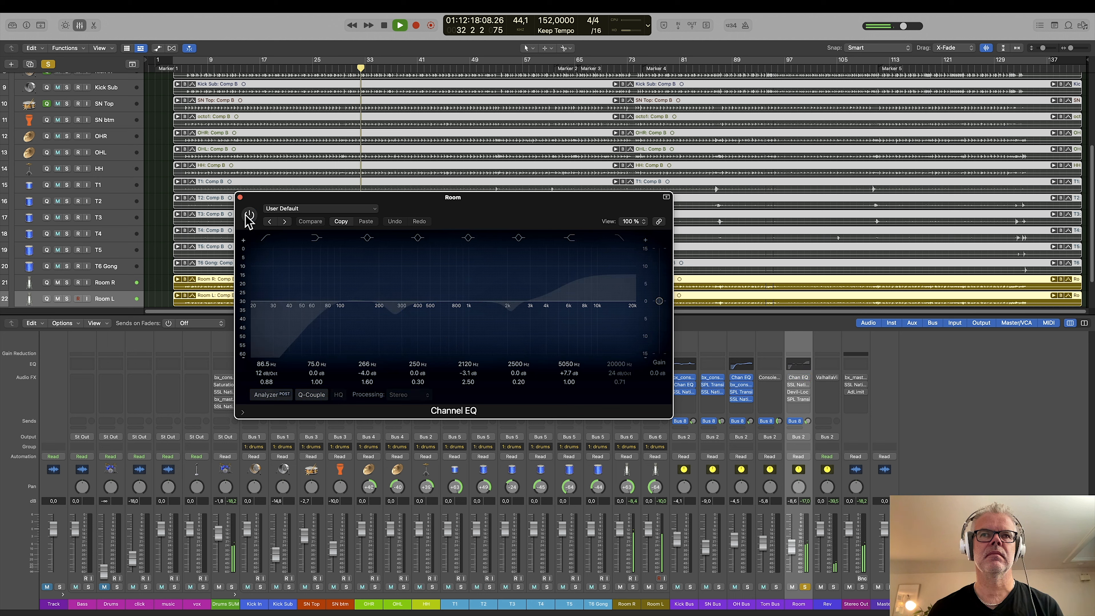
{"action": "left_click", "coordinate": [249, 215]}
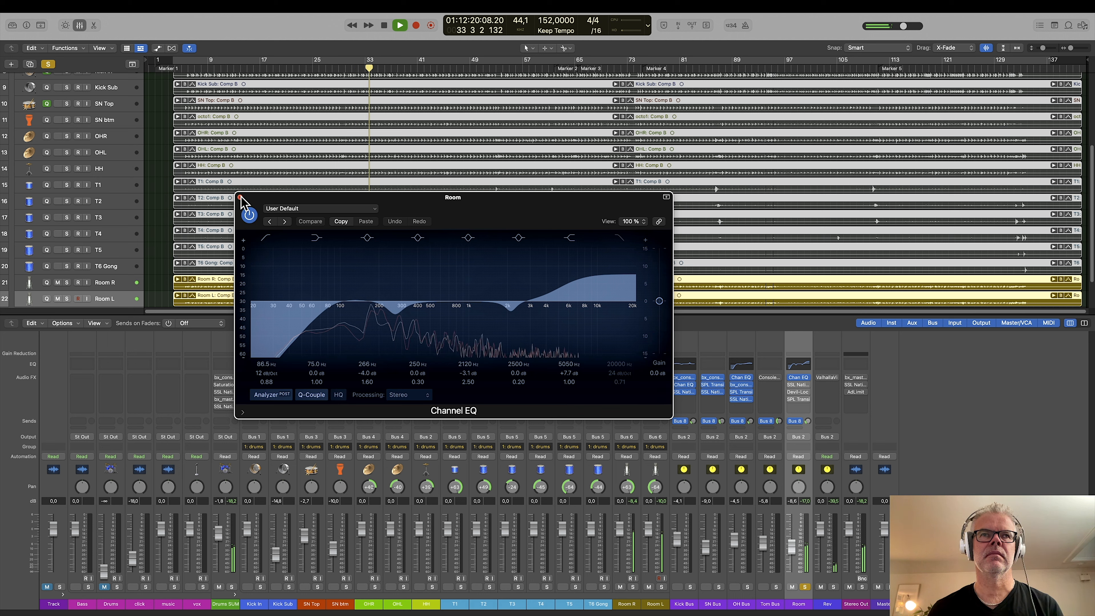
{"action": "left_click", "coordinate": [240, 198]}
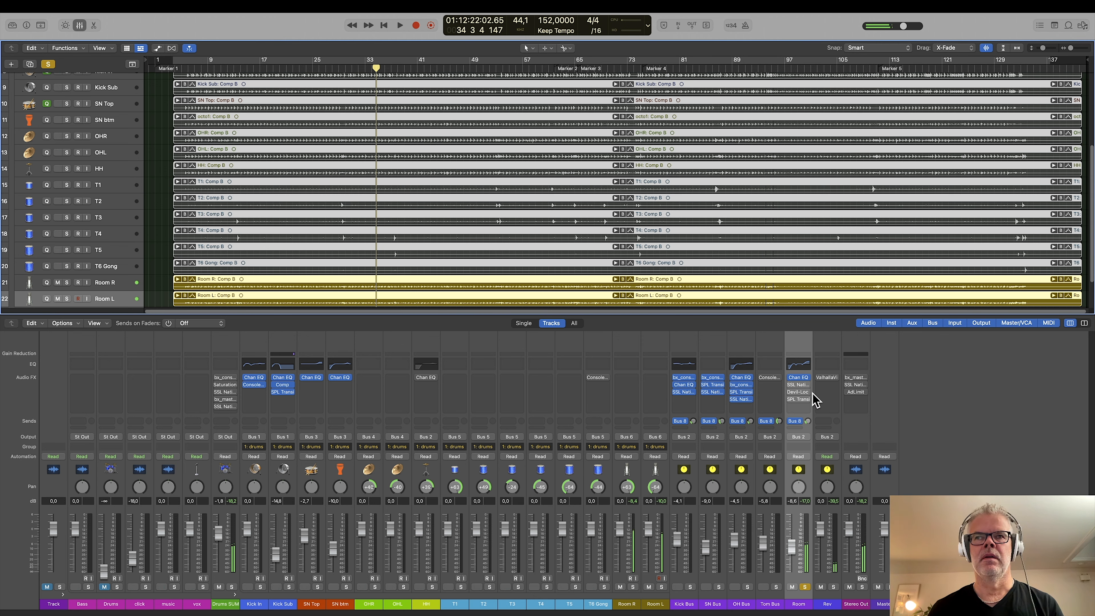
Step: Compare the Room bus's SSL Native Bus Compressor 2 on and off, replaying from about bar 24, and leave it enabled
{"action": "left_click", "coordinate": [798, 385]}
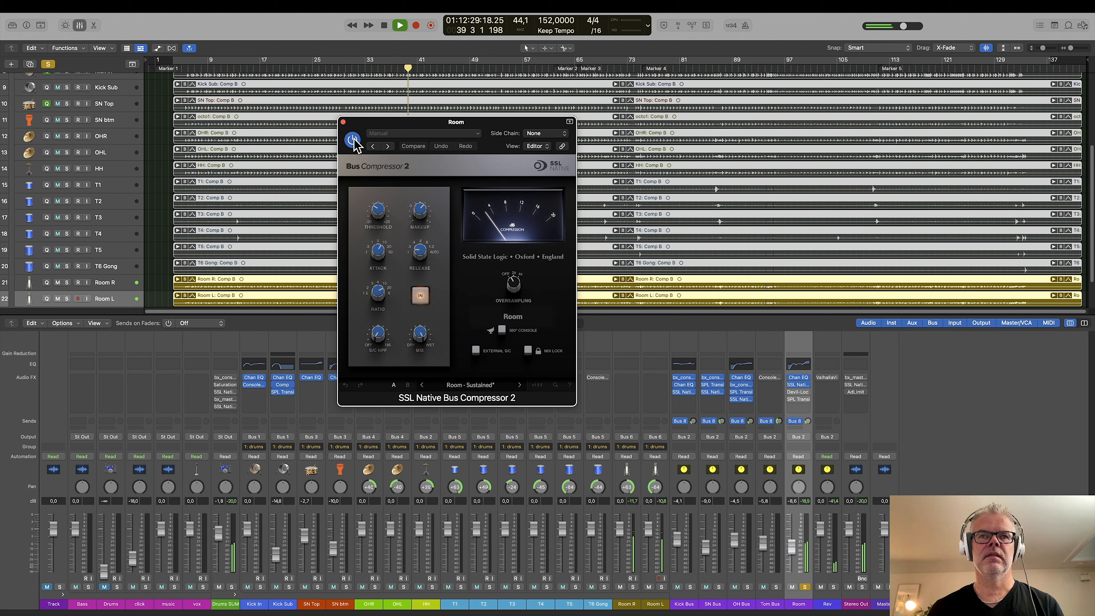
{"action": "left_click", "coordinate": [309, 66]}
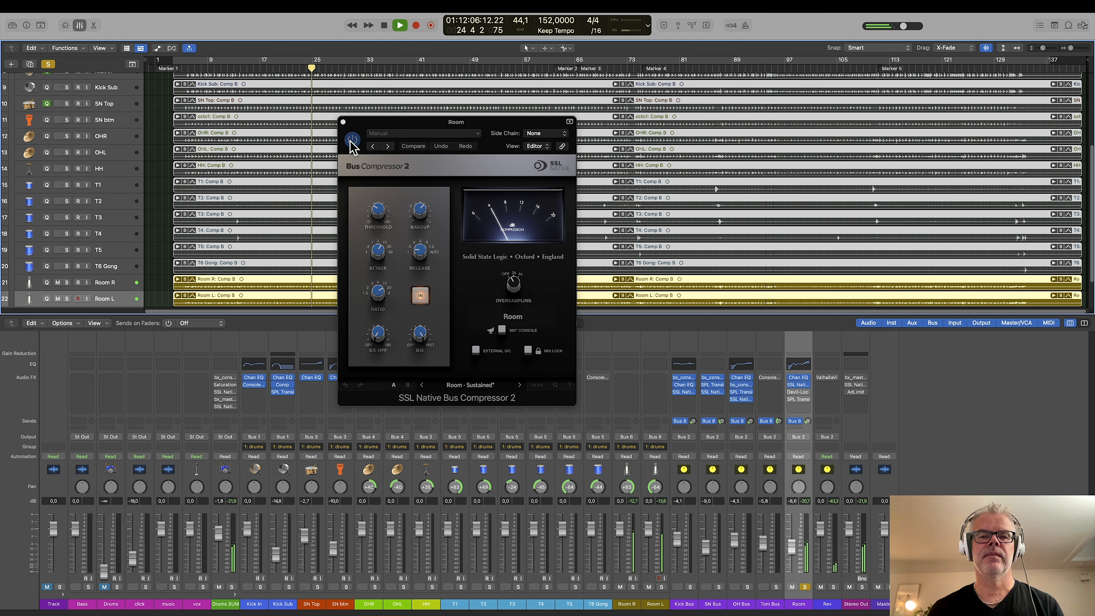
{"action": "left_click", "coordinate": [352, 139]}
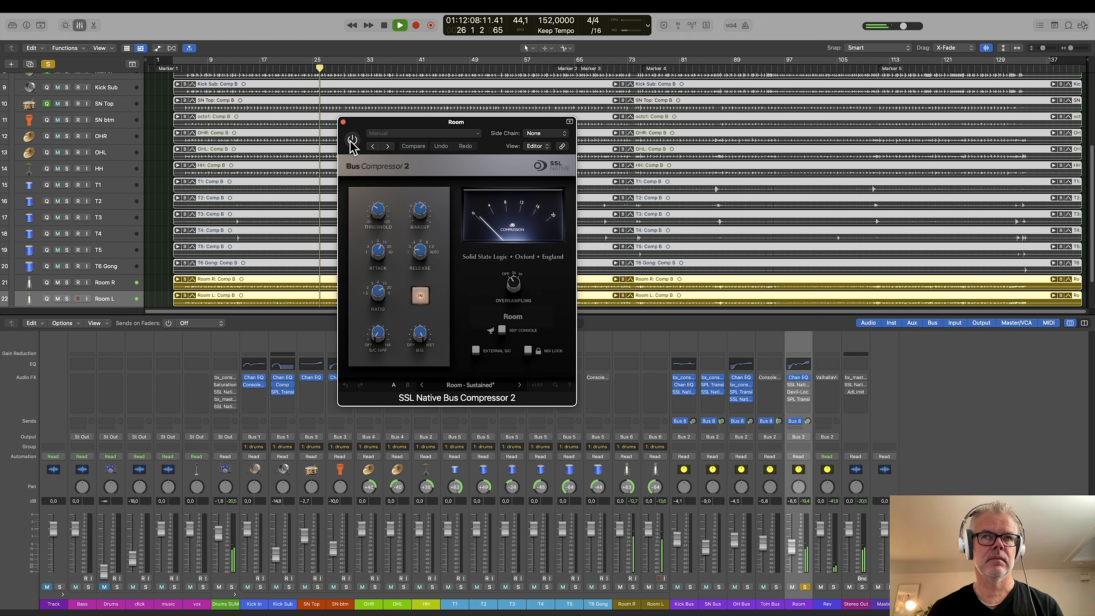
{"action": "left_click", "coordinate": [351, 140]}
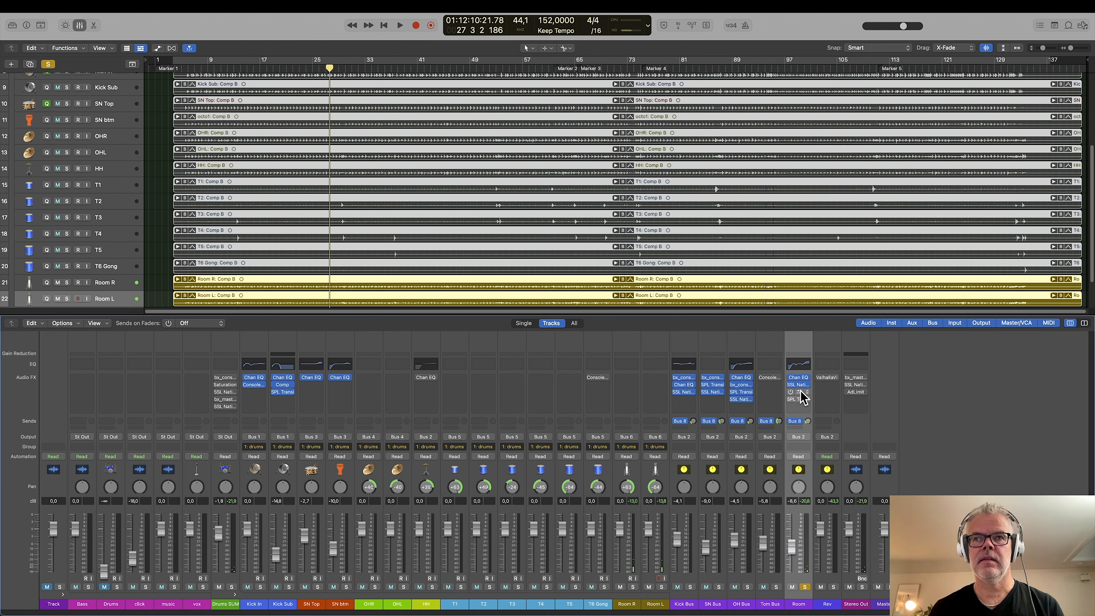
Step: Enable the Room bus's Devil-Loc Deluxe during playback, listen to it, close its window and stop playback
{"action": "left_click", "coordinate": [800, 391]}
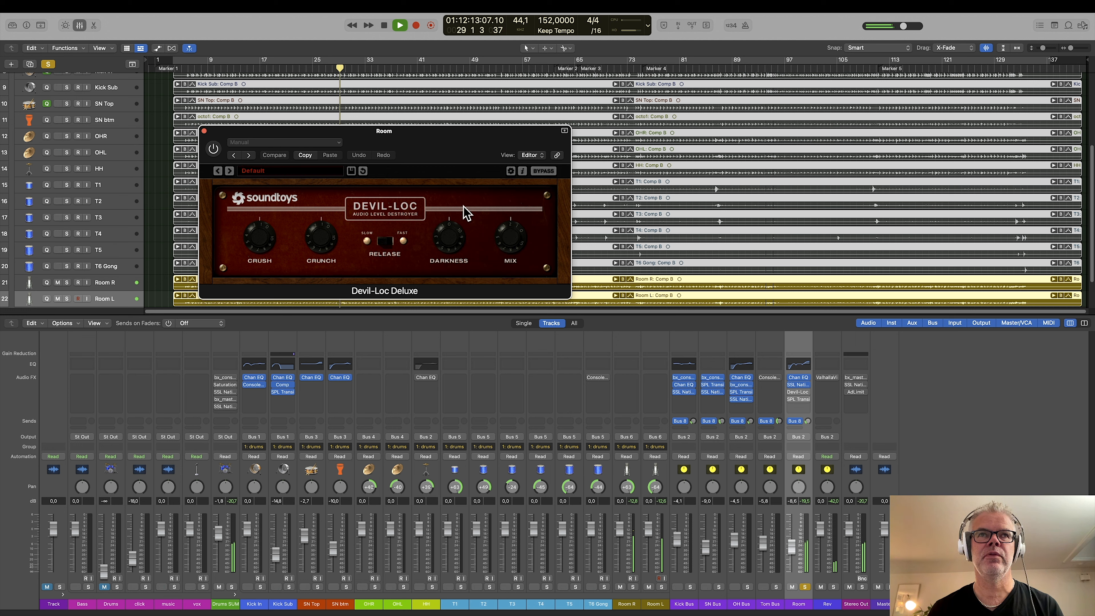
{"action": "left_click", "coordinate": [215, 148]}
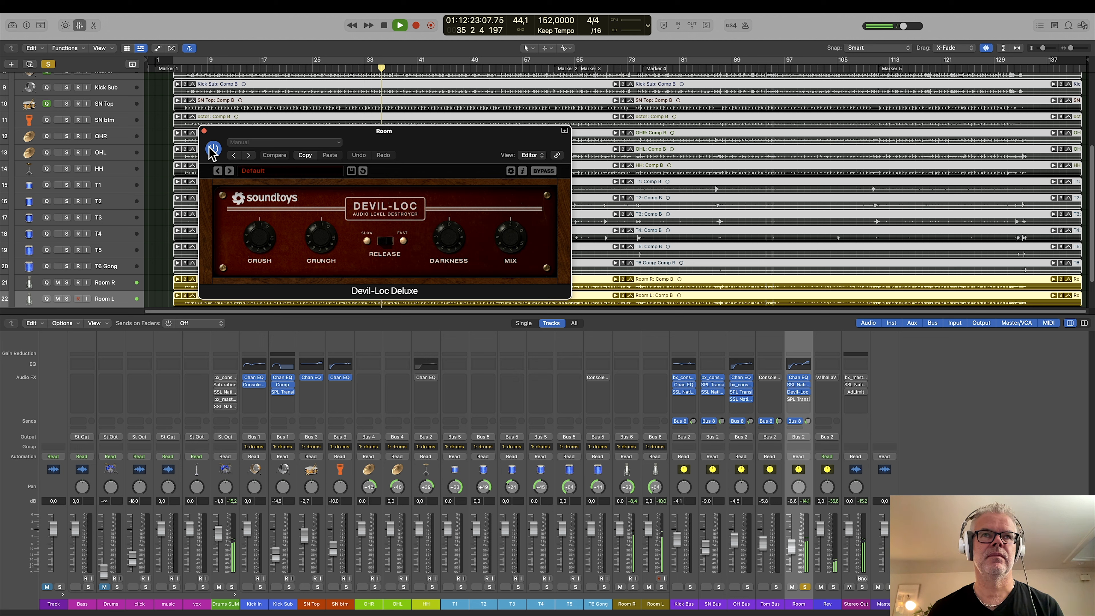
{"action": "left_click", "coordinate": [205, 130]}
{"action": "key", "text": "space"}
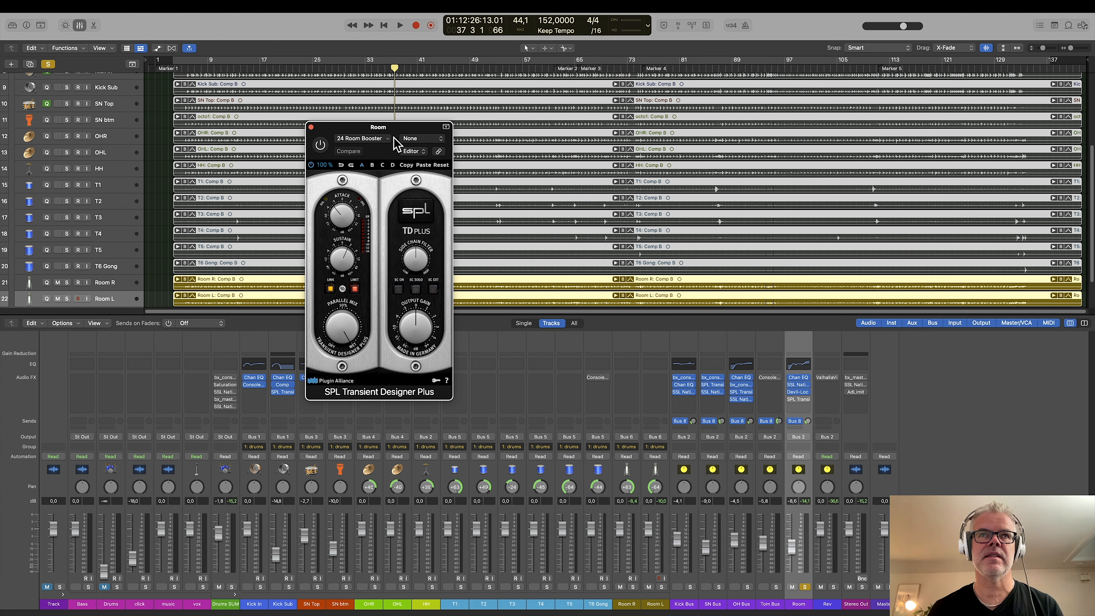
Step: Enable the Room bus's SPL Transient Designer Plus during playback, listen to it, and close its window
{"action": "key", "text": "space"}
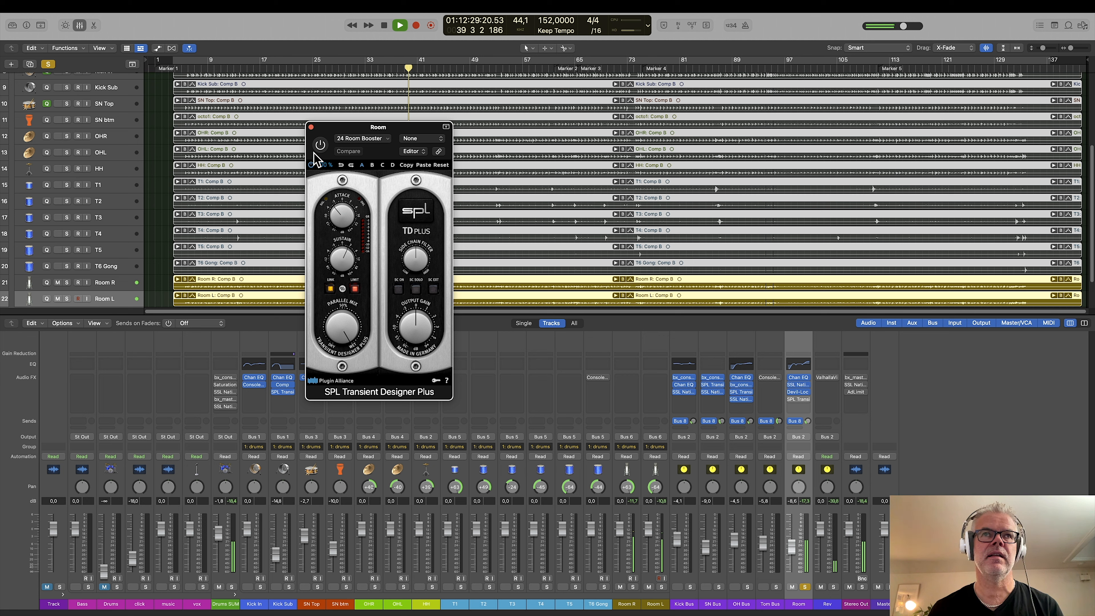
{"action": "left_click", "coordinate": [320, 146]}
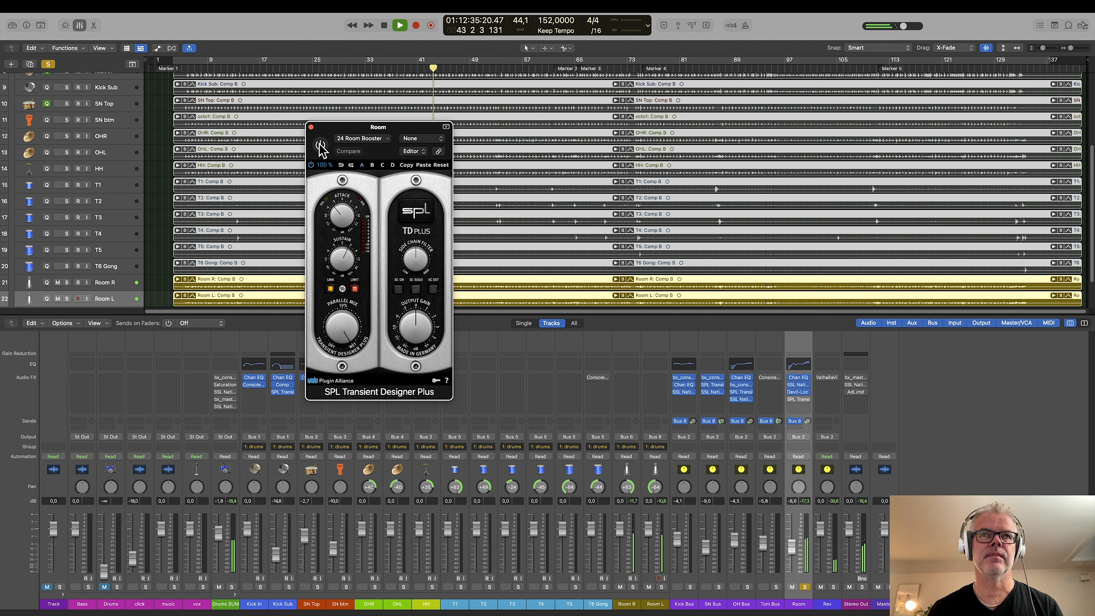
{"action": "left_click", "coordinate": [311, 127]}
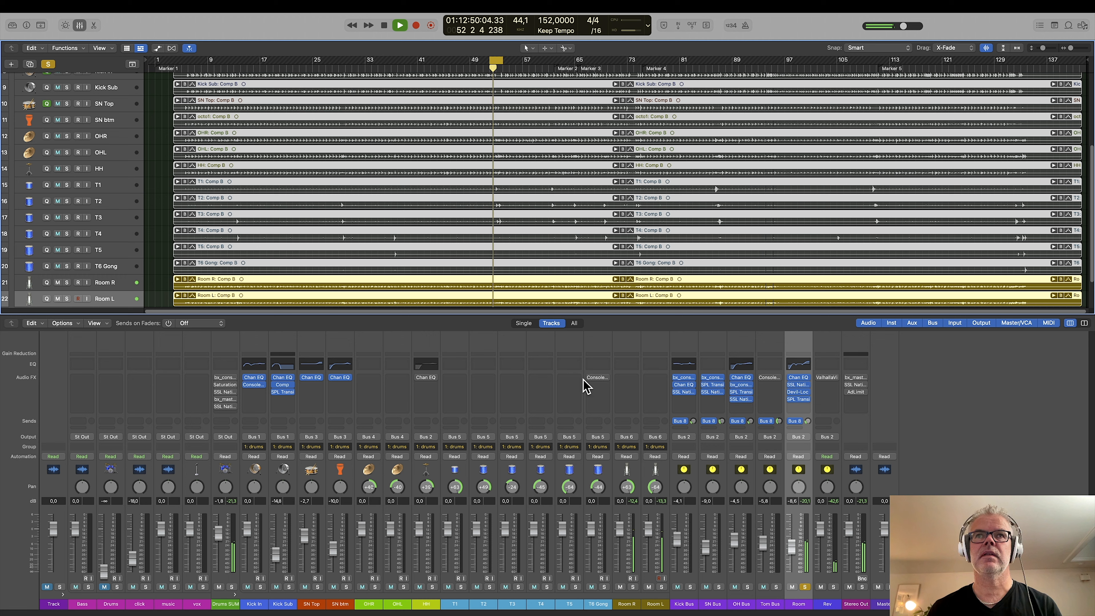
Step: Solo the Tom Bus instead of the Room bus and listen to the tom fill looping around bar 52
{"action": "left_click", "coordinate": [776, 586]}
{"action": "left_click", "coordinate": [804, 586]}
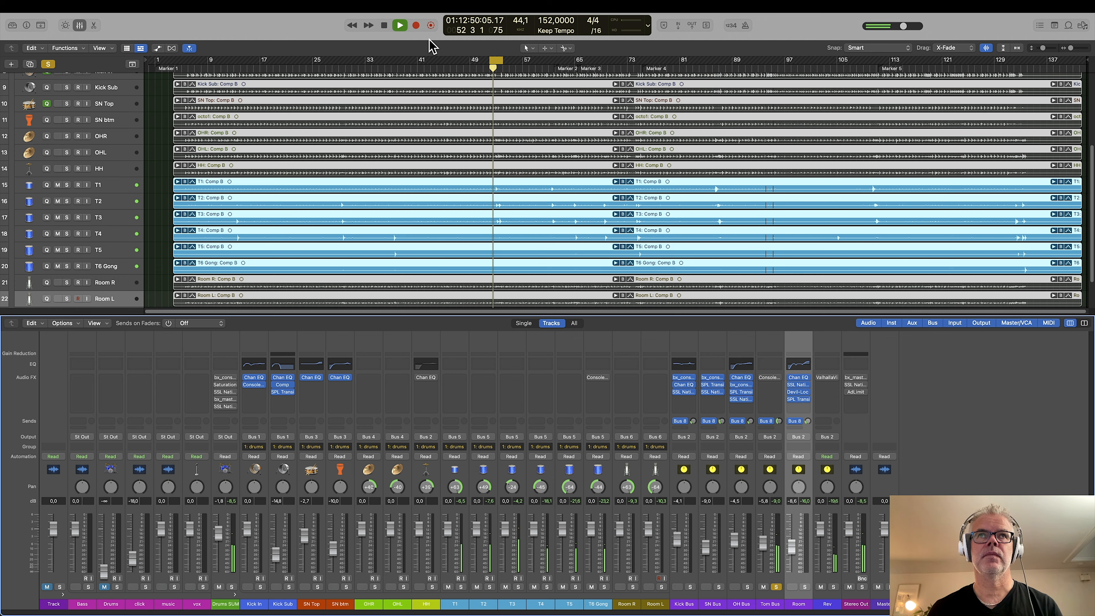
{"action": "key", "text": "super+Right"}
{"action": "key", "text": "super+Right"}
{"action": "key", "text": "super+Right"}
{"action": "key", "text": "super+Right"}
{"action": "key", "text": "super+Right"}
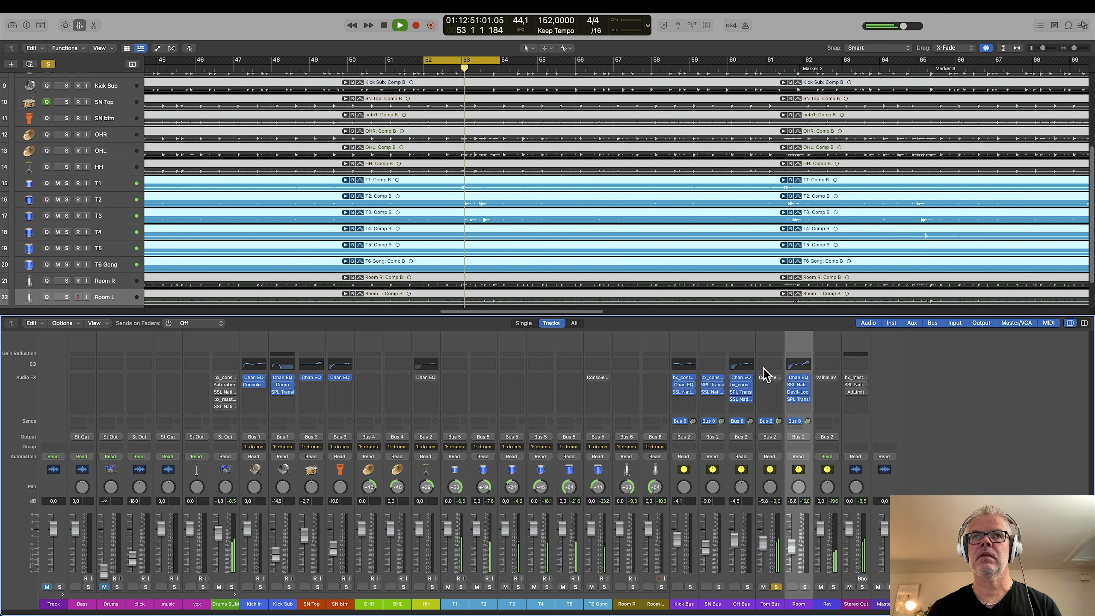
Step: Set the cycle range from bar 131 to bar 134 and play the closing tom fill in a loop
{"action": "key", "text": "super+Left"}
{"action": "key", "text": "super+Left"}
{"action": "key", "text": "super+Left"}
{"action": "key", "text": "super+Left"}
{"action": "key", "text": "super+Left"}
{"action": "key", "text": "space"}
{"action": "left_click_drag", "start_coordinate": [1008, 67], "coordinate": [1031, 70]}
{"action": "key", "text": "space"}
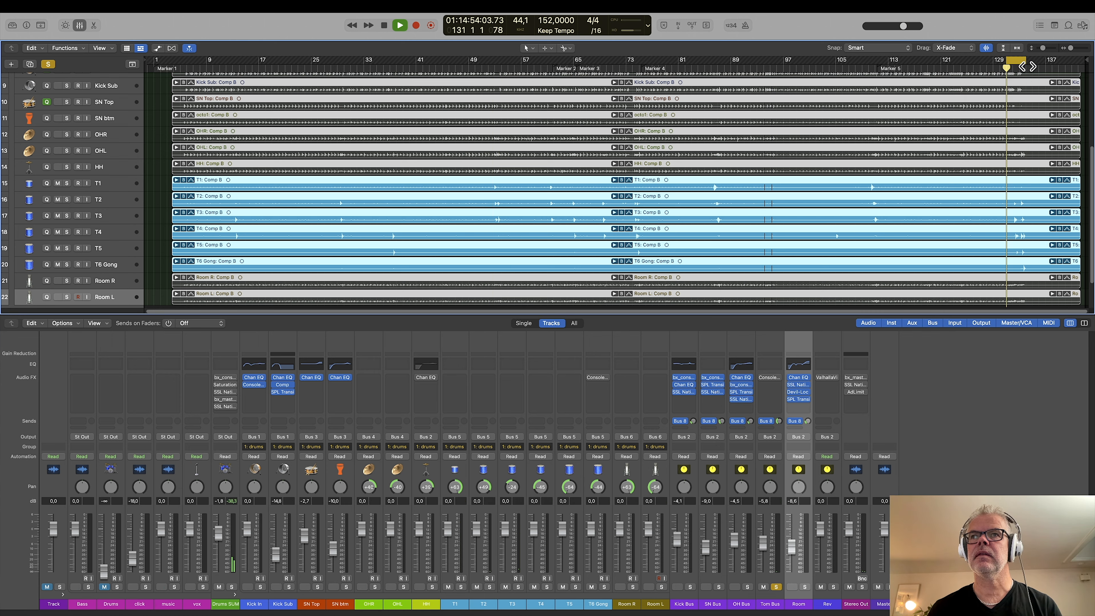
{"action": "key", "text": "super+Right"}
{"action": "key", "text": "super+Right"}
{"action": "key", "text": "super+Right"}
{"action": "key", "text": "super+Right"}
{"action": "key", "text": "super+Right"}
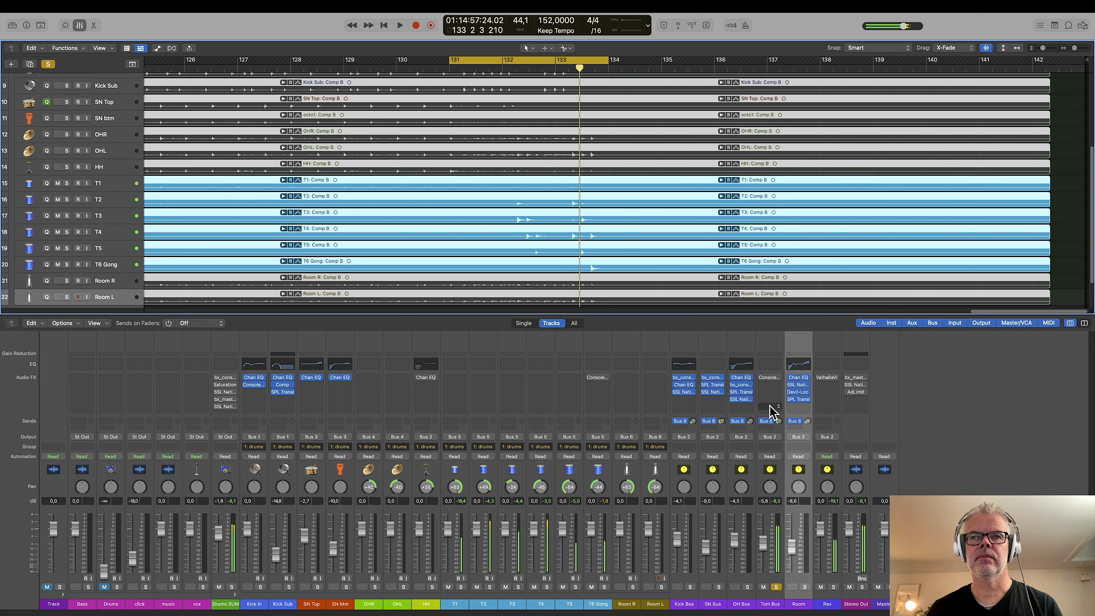
Step: Open the Tom Bus's Vintage Console EQ, move its window clear of the tracks, and examine its low and high band settings
{"action": "left_click", "coordinate": [770, 377]}
{"action": "left_click_drag", "start_coordinate": [673, 128], "coordinate": [410, 300]}
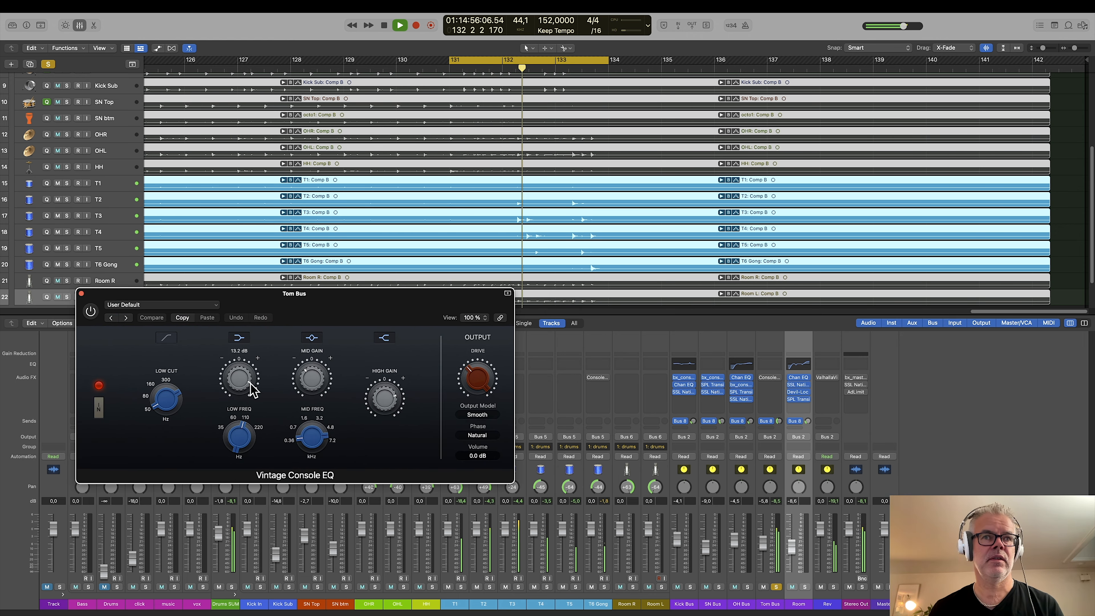
{"action": "left_click_drag", "start_coordinate": [255, 444], "coordinate": [247, 432]}
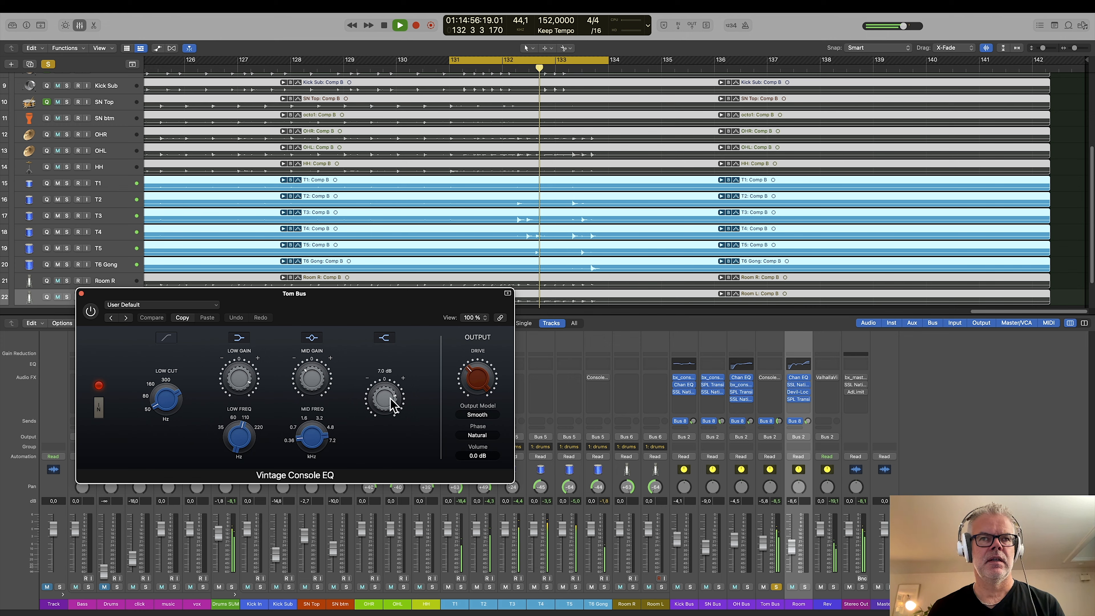
{"action": "left_click_drag", "start_coordinate": [406, 304], "coordinate": [429, 295]}
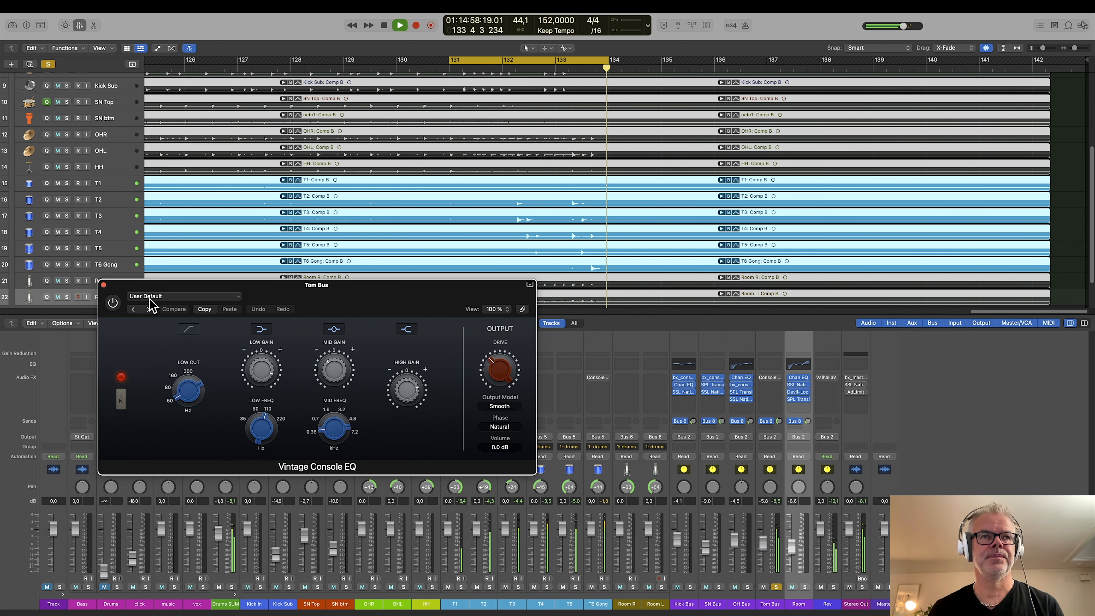
Step: Compare the Tom Bus's Vintage Console EQ on and off over the looping fill, leaving it enabled
{"action": "left_click", "coordinate": [113, 303]}
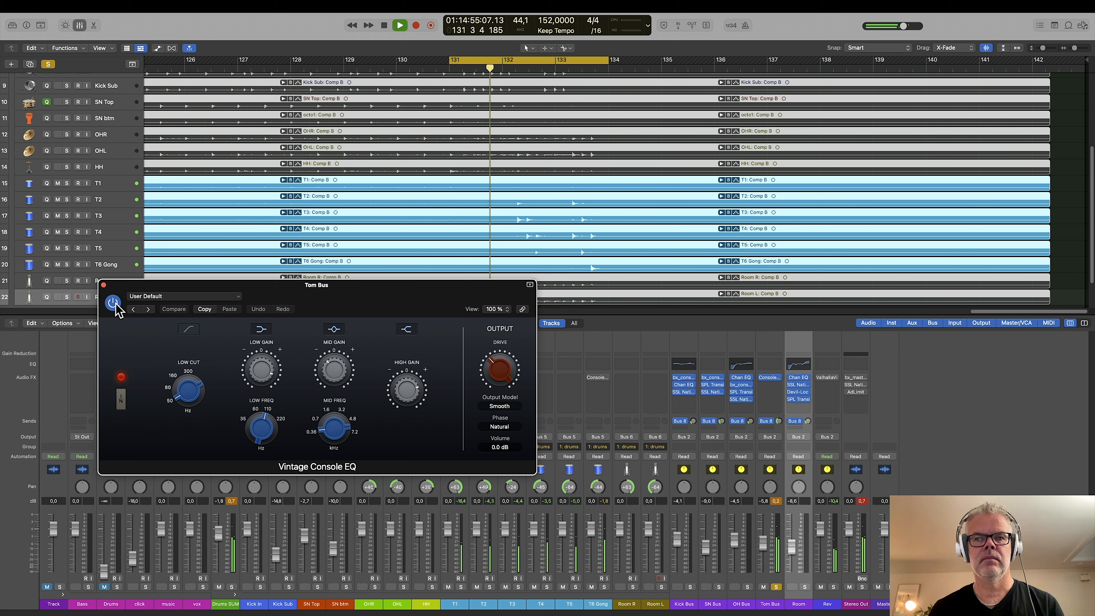
{"action": "left_click", "coordinate": [113, 303]}
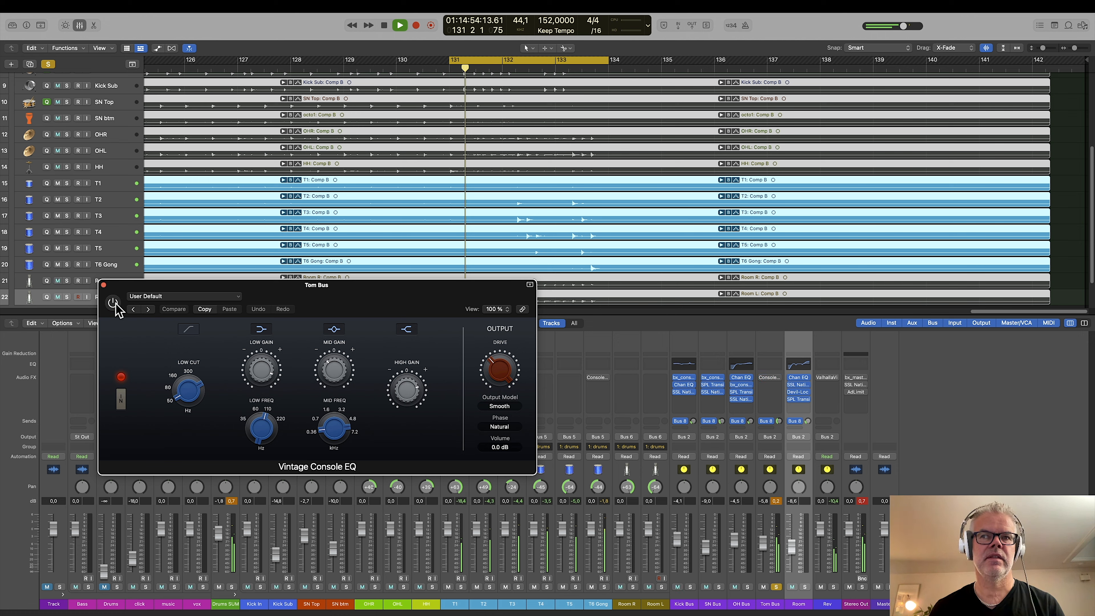
{"action": "left_click", "coordinate": [113, 304]}
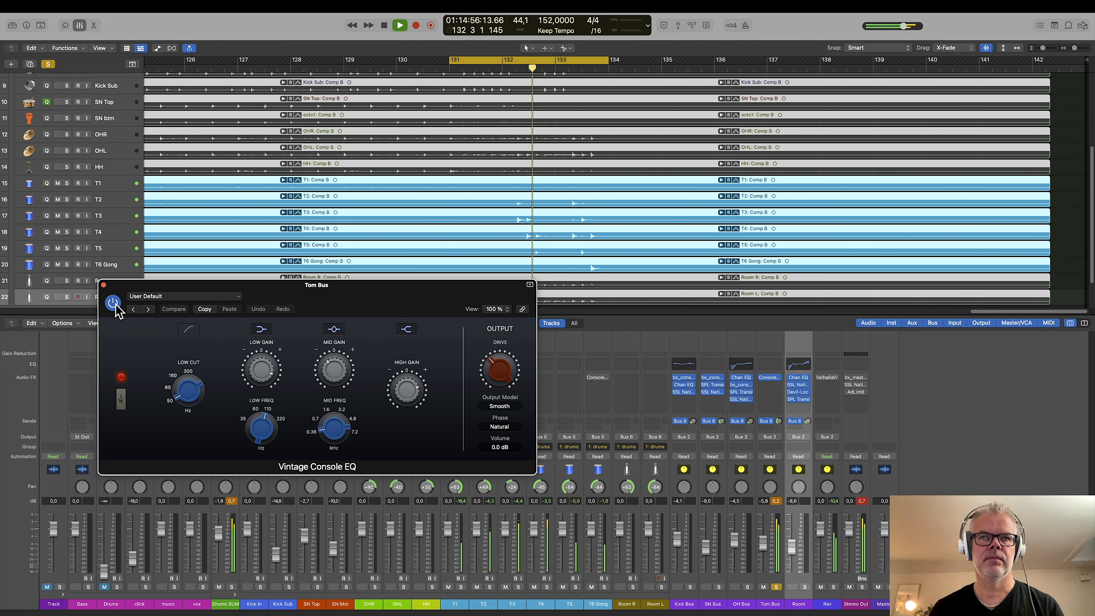
{"action": "left_click", "coordinate": [116, 305]}
{"action": "left_click", "coordinate": [113, 303]}
{"action": "left_click_drag", "start_coordinate": [252, 290], "coordinate": [451, 267]}
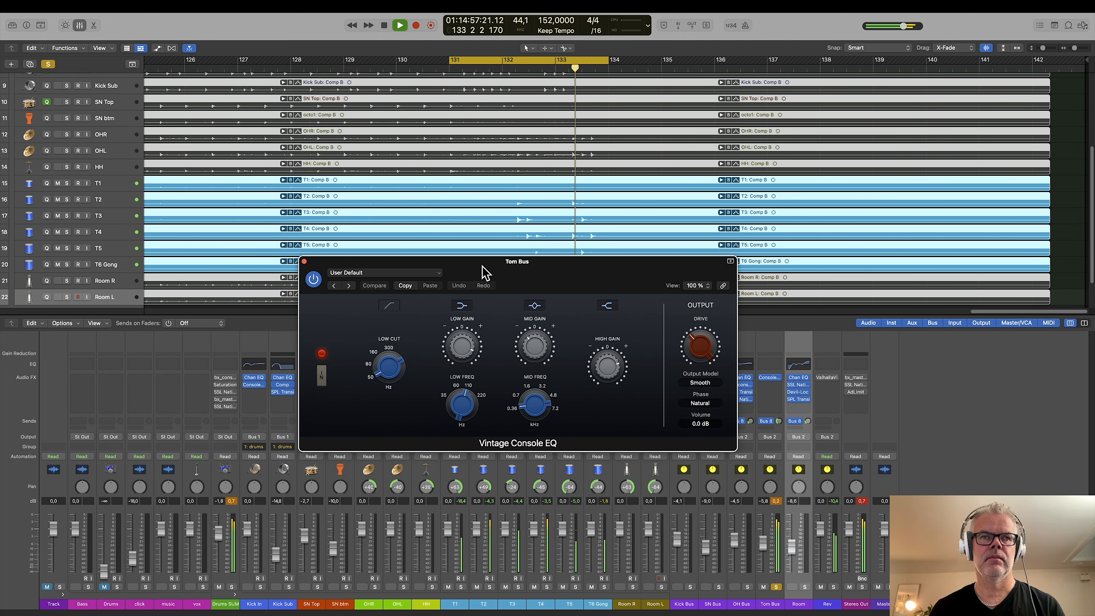
Step: Toggle the Tom Bus's Vintage Console EQ once more over the looping fill and stop playback
{"action": "left_click", "coordinate": [310, 276]}
{"action": "key", "text": "space"}
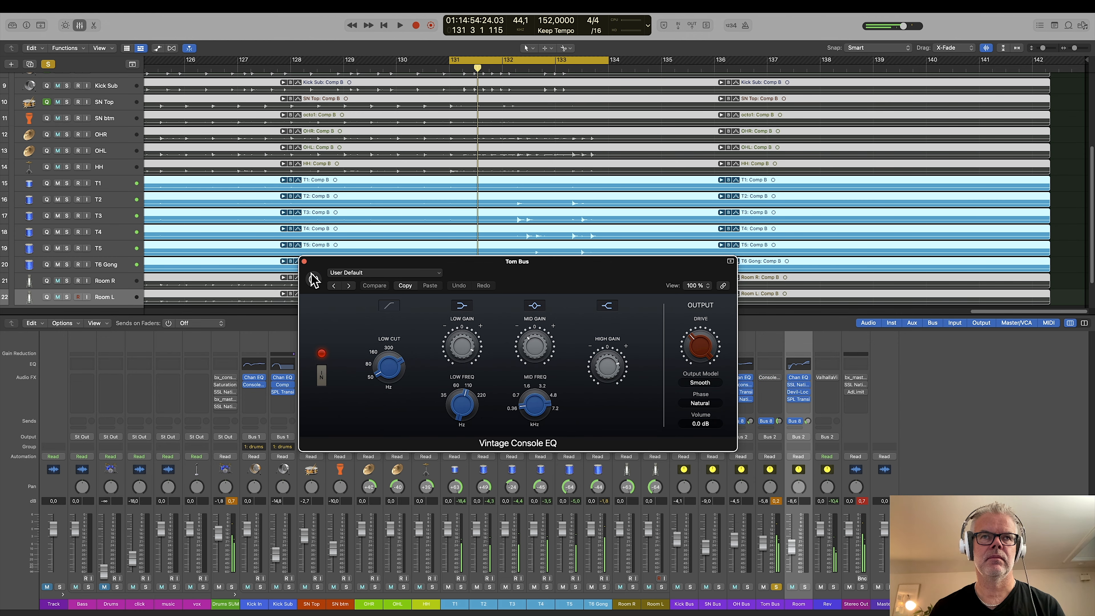
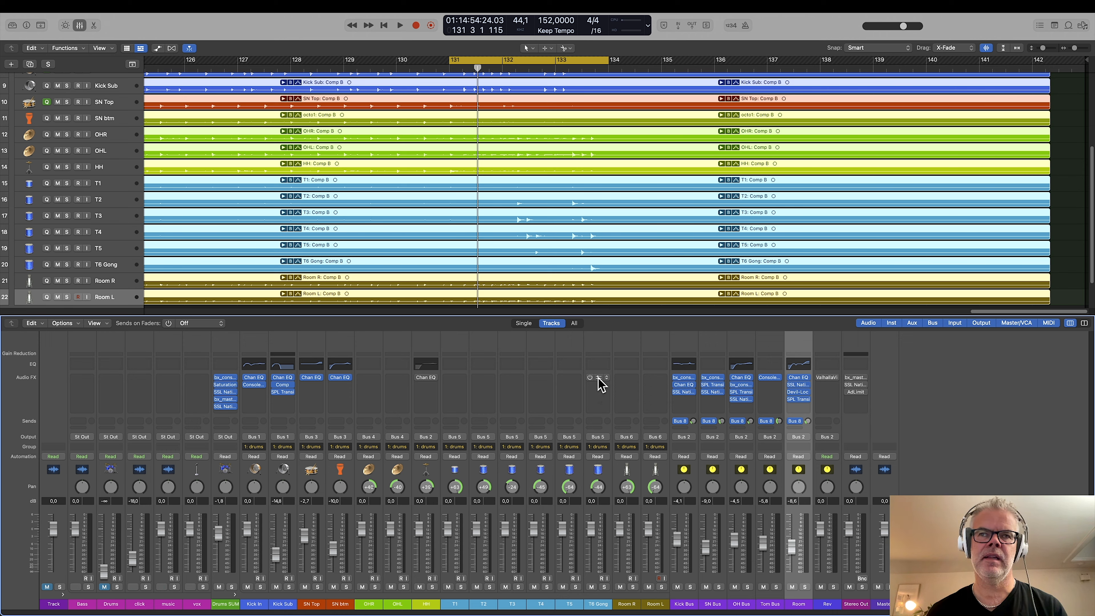
Step: Open the T6 Gong track's Vintage Console EQ and play the closing fill with T6 Gong soloed
{"action": "left_click", "coordinate": [599, 379]}
{"action": "key", "text": "space"}
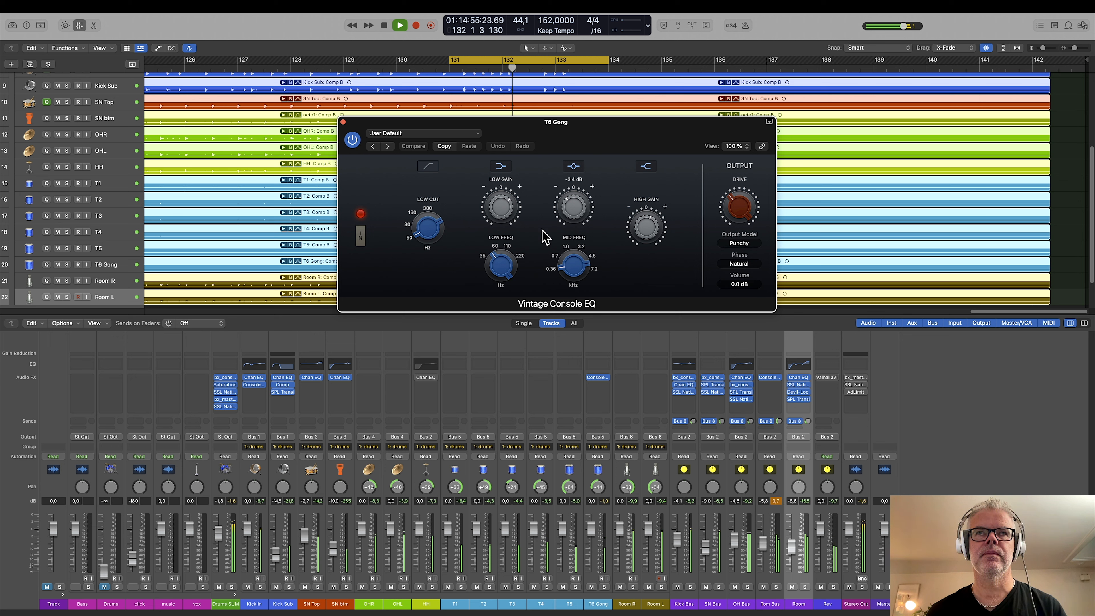
{"action": "left_click", "coordinate": [603, 586]}
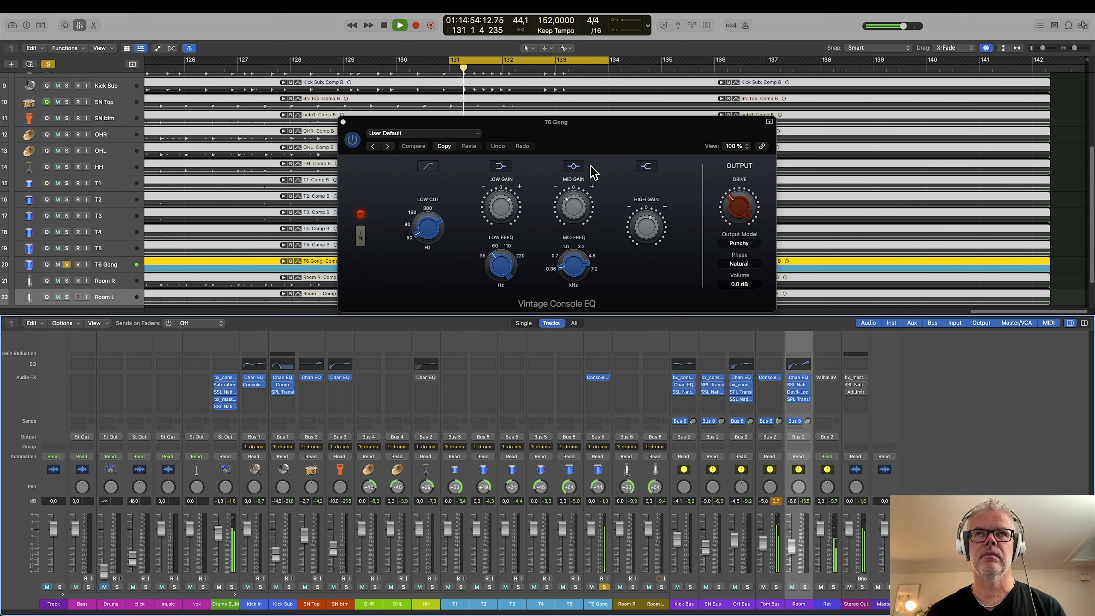
Step: Move the cycle range to start at bar 133, extend it into late bar 137, and replay the soloed gong hit
{"action": "left_click_drag", "start_coordinate": [586, 65], "coordinate": [636, 66]}
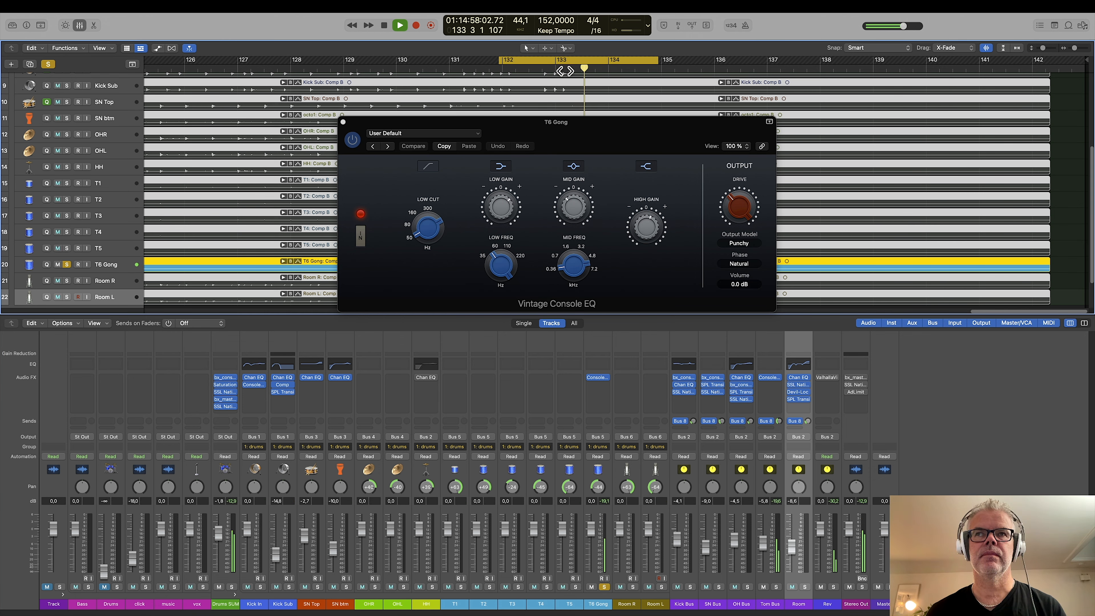
{"action": "key", "text": "space"}
{"action": "left_click_drag", "start_coordinate": [633, 65], "coordinate": [701, 65]}
{"action": "key", "text": "space"}
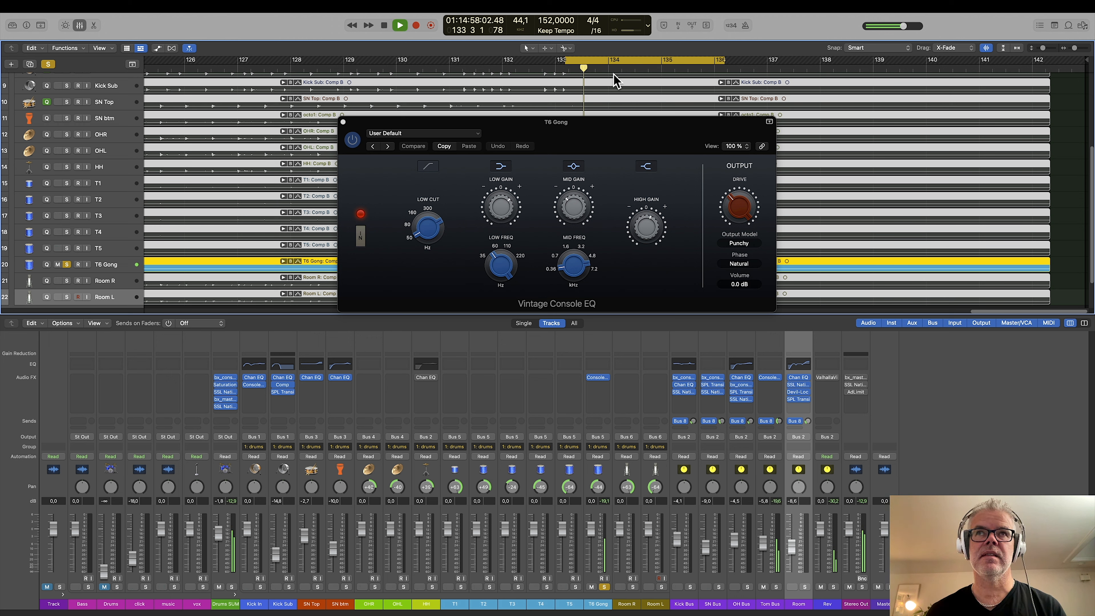
{"action": "left_click_drag", "start_coordinate": [719, 60], "coordinate": [807, 59]}
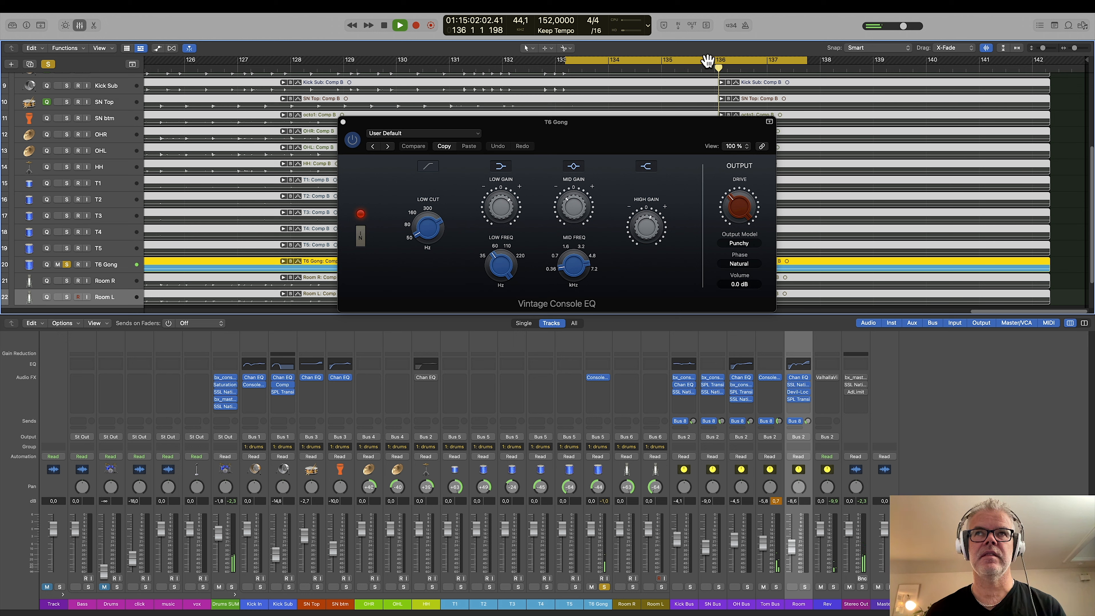
{"action": "left_click", "coordinate": [585, 66]}
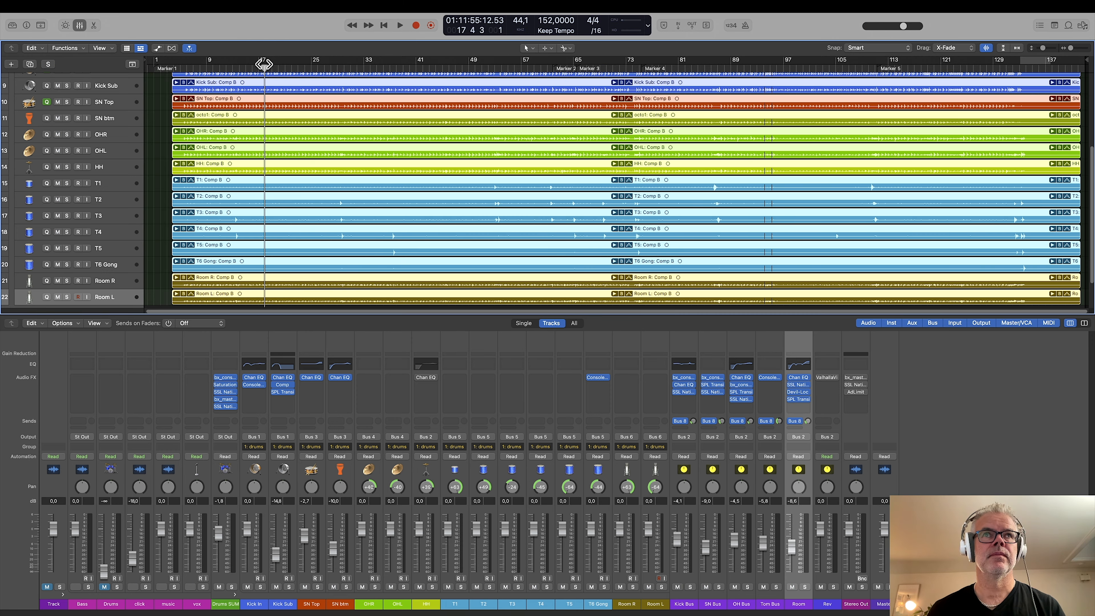
Step: Play from bar 17 with HH soloed, switch on its Channel EQ, check the low cut, and stop with HH unsoloed
{"action": "key", "text": "space"}
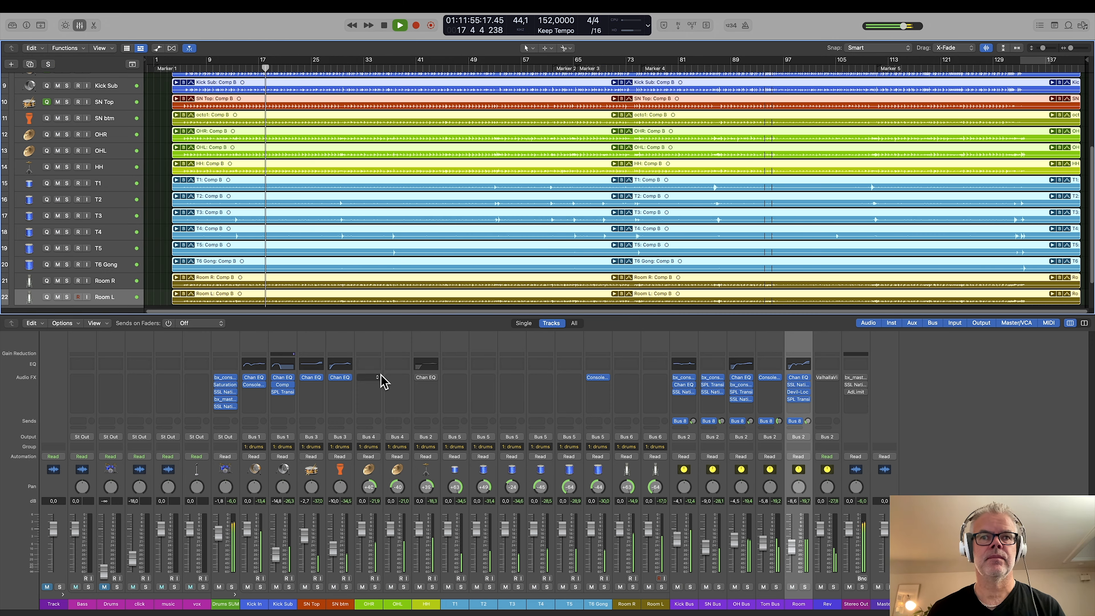
{"action": "left_click", "coordinate": [433, 586]}
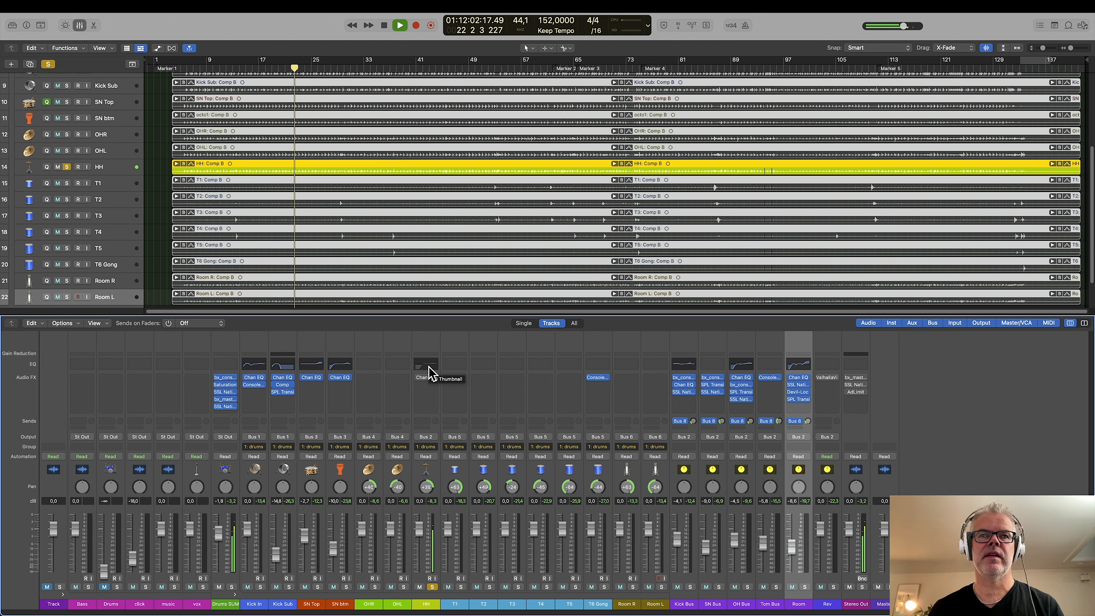
{"action": "left_click", "coordinate": [428, 367]}
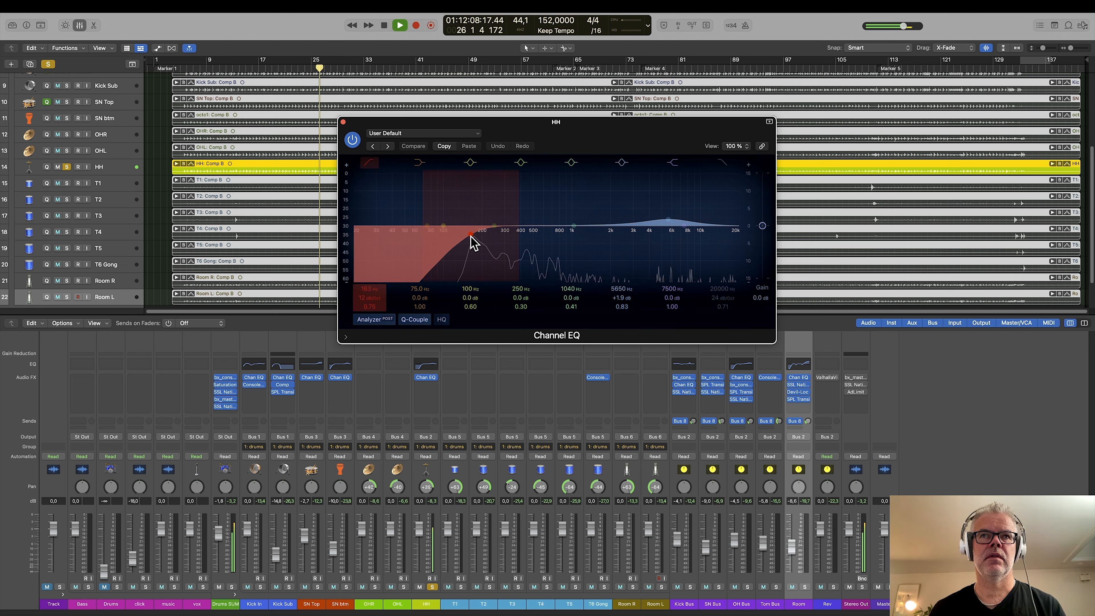
{"action": "mouse_move", "coordinate": [471, 235]}
{"action": "left_mouse_down"}
{"action": "mouse_move", "coordinate": [553, 237]}
{"action": "mouse_move", "coordinate": [476, 235]}
{"action": "left_mouse_up"}
{"action": "left_click", "coordinate": [343, 122]}
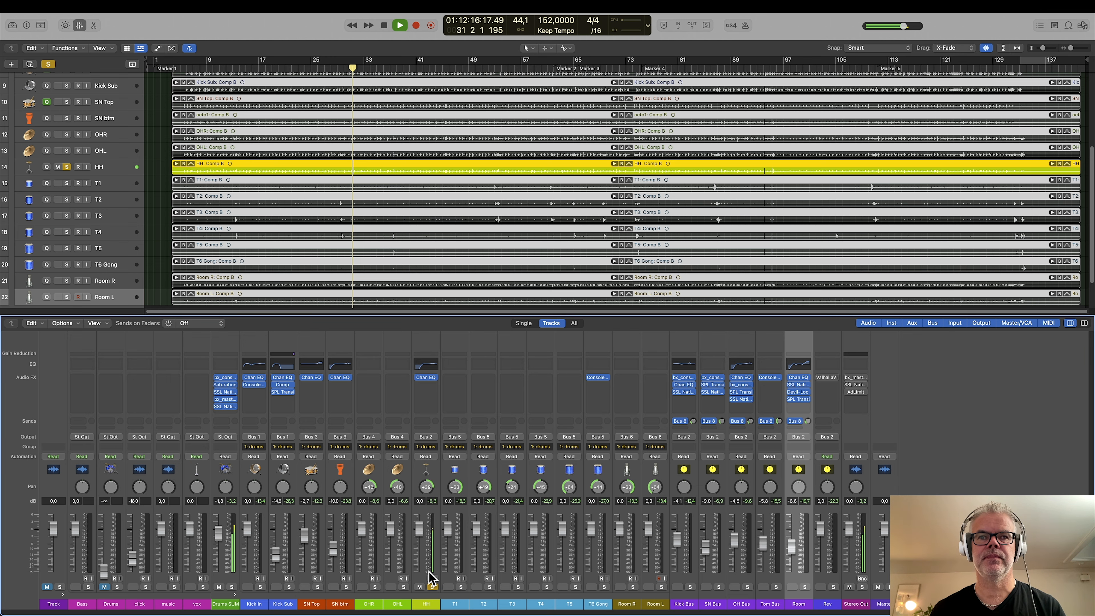
{"action": "left_click", "coordinate": [432, 587]}
{"action": "key", "text": "space"}
Step: Examine the panning of the OHR and OHL overhead channels, and select the Kick Bus channel
{"action": "left_click", "coordinate": [378, 522]}
{"action": "left_click", "coordinate": [397, 519], "text": "shift"}
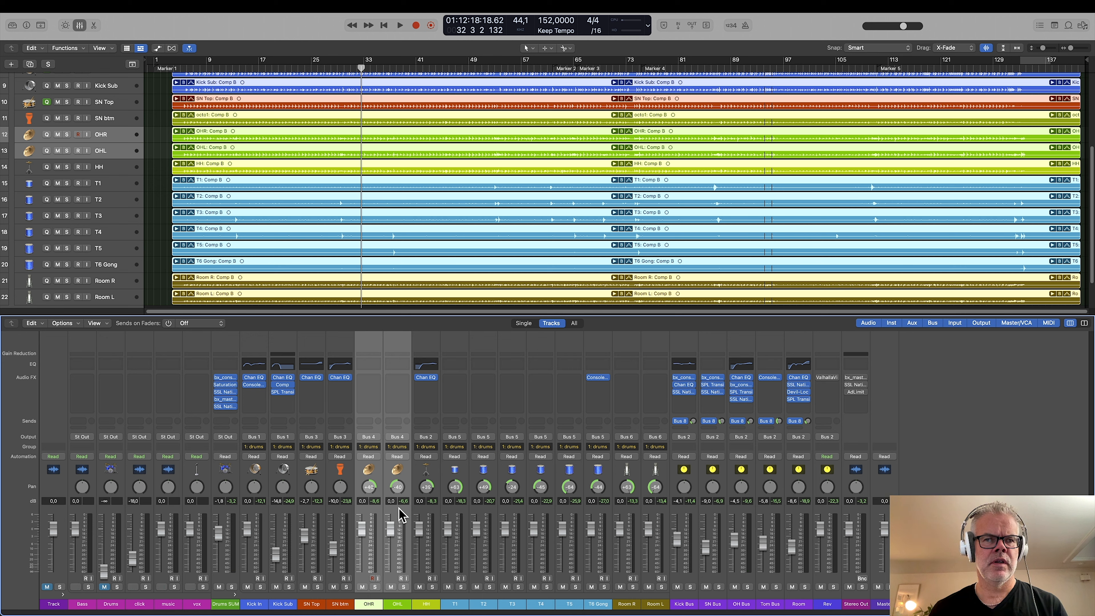
{"action": "left_click", "coordinate": [398, 495]}
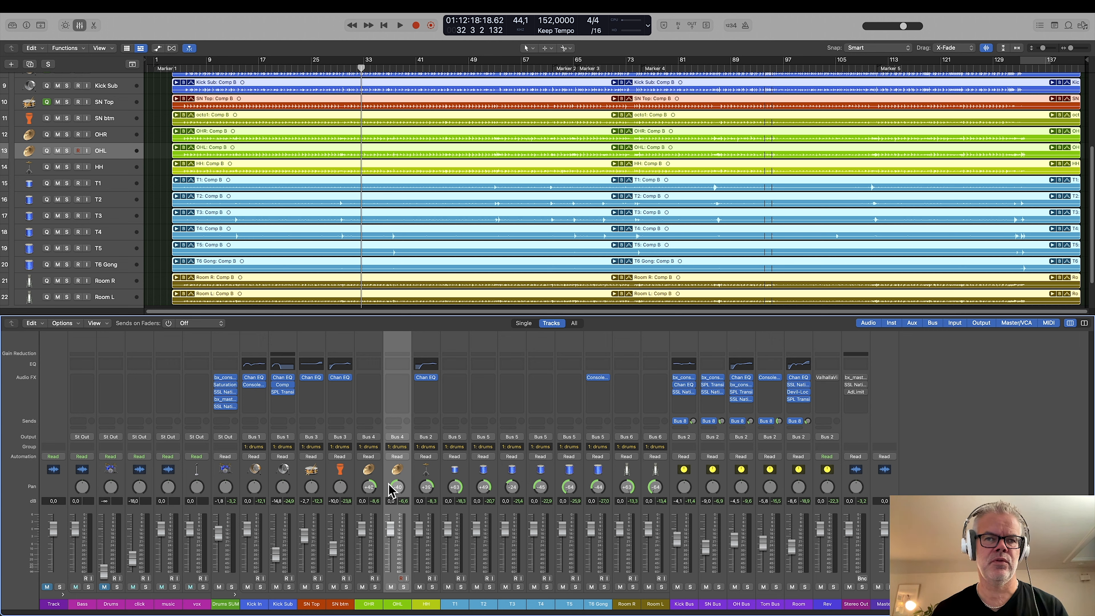
{"action": "left_click", "coordinate": [373, 509]}
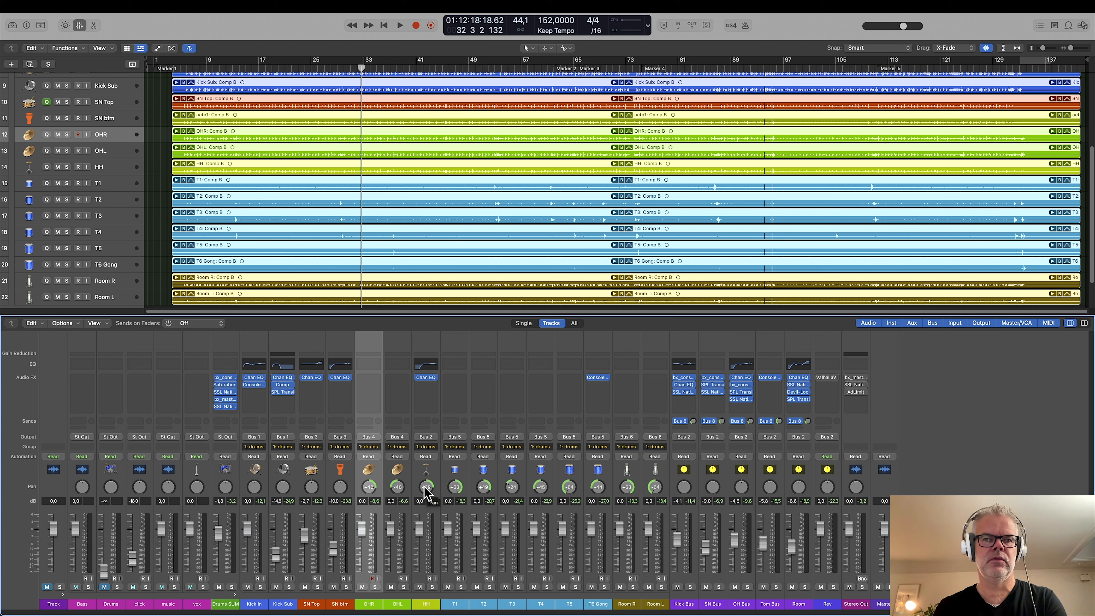
{"action": "left_click", "coordinate": [681, 510]}
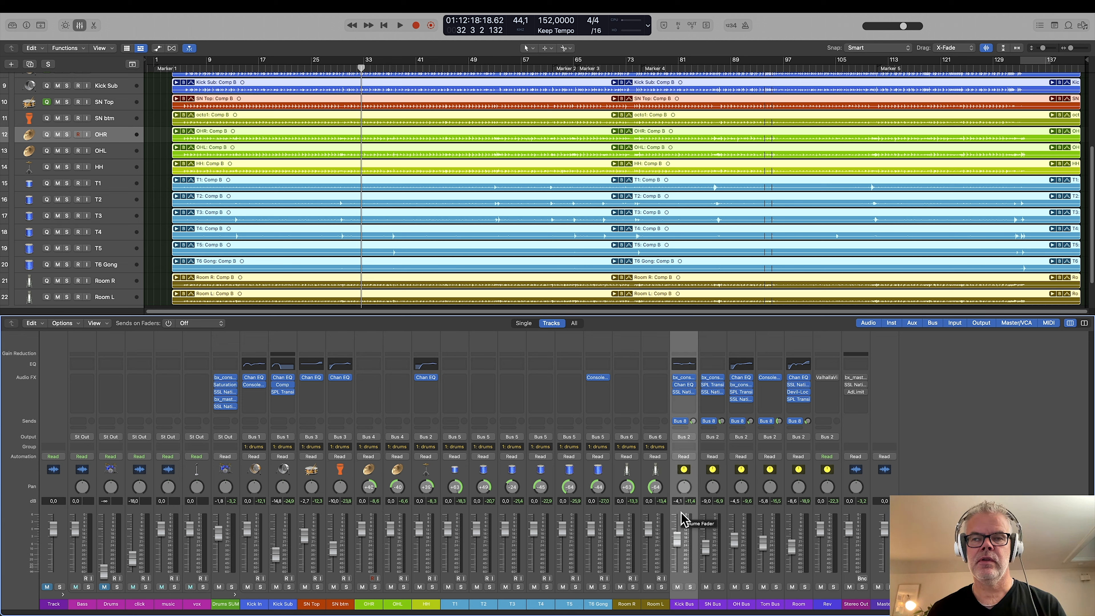
Step: Play the drums from bar 11 and compare them with the Room bus muted and unmuted, leaving it muted
{"action": "left_click", "coordinate": [220, 65]}
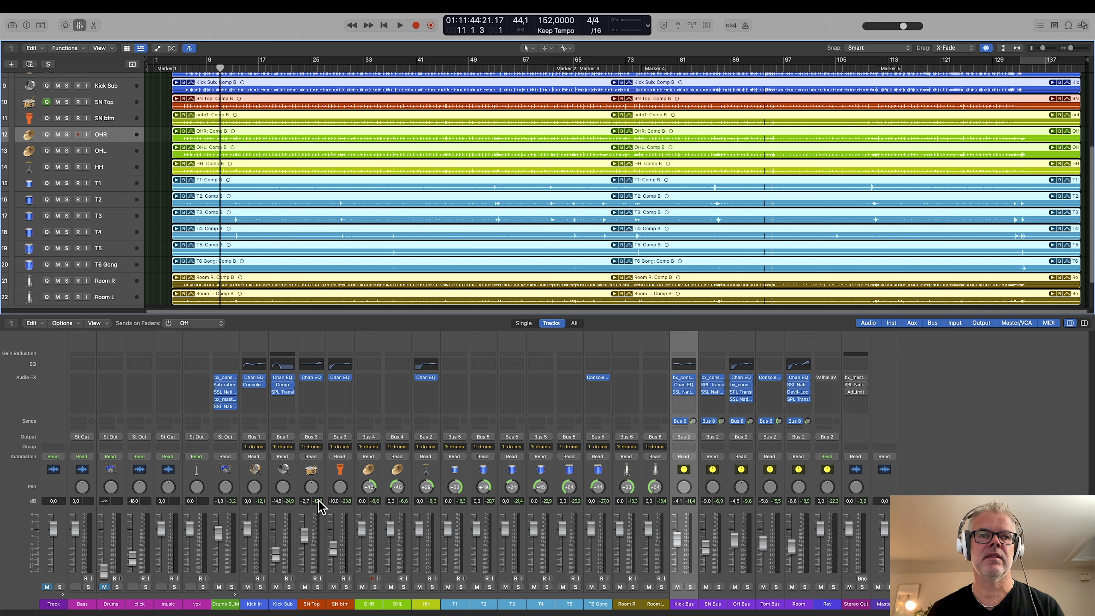
{"action": "key", "text": "space"}
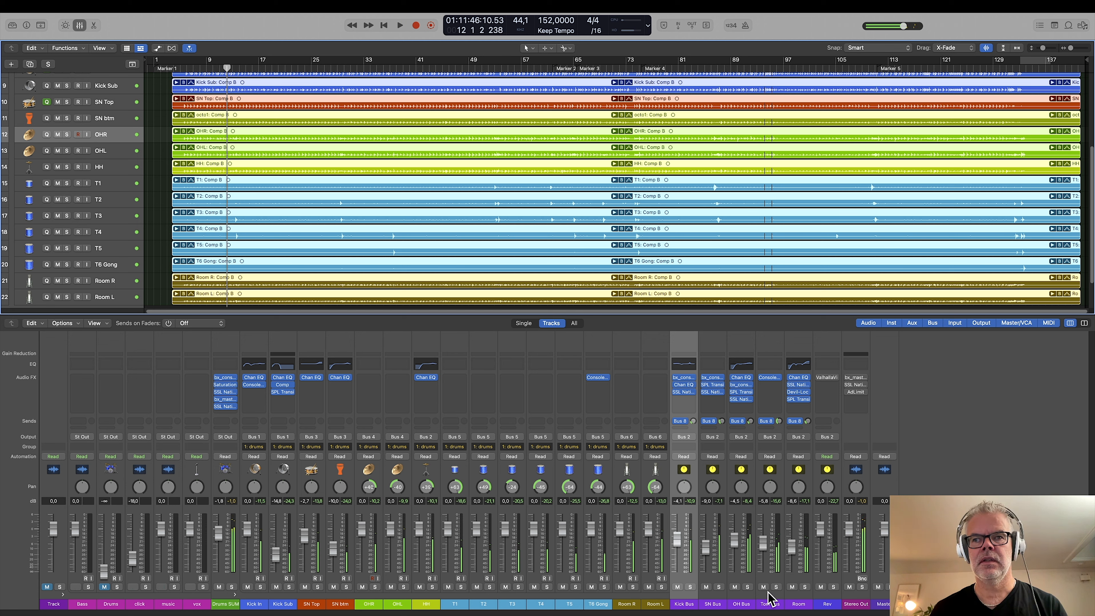
{"action": "left_click", "coordinate": [792, 587]}
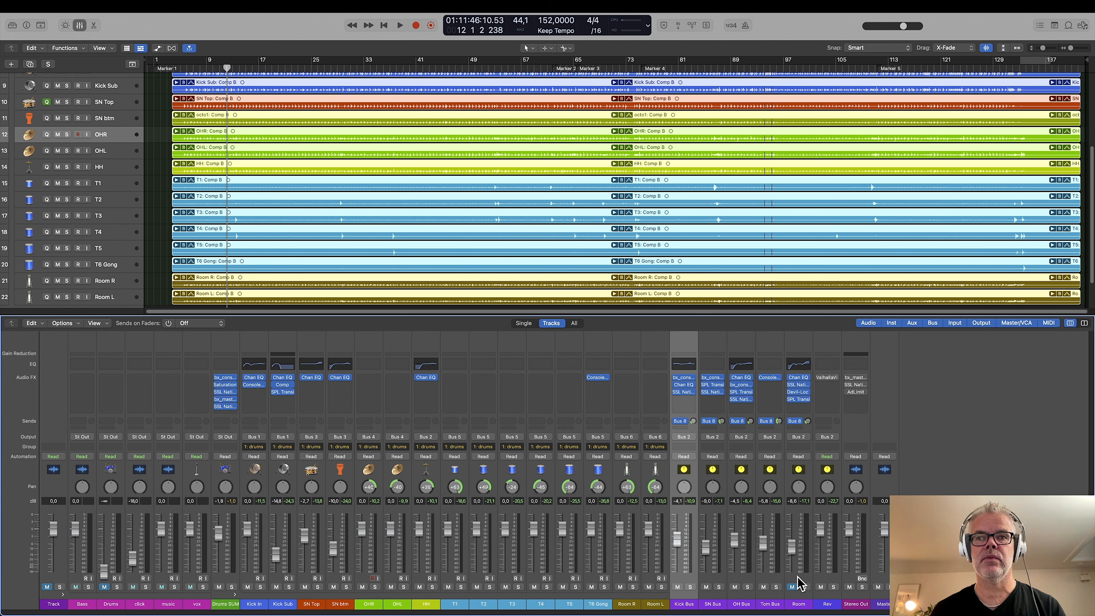
{"action": "key", "text": "space"}
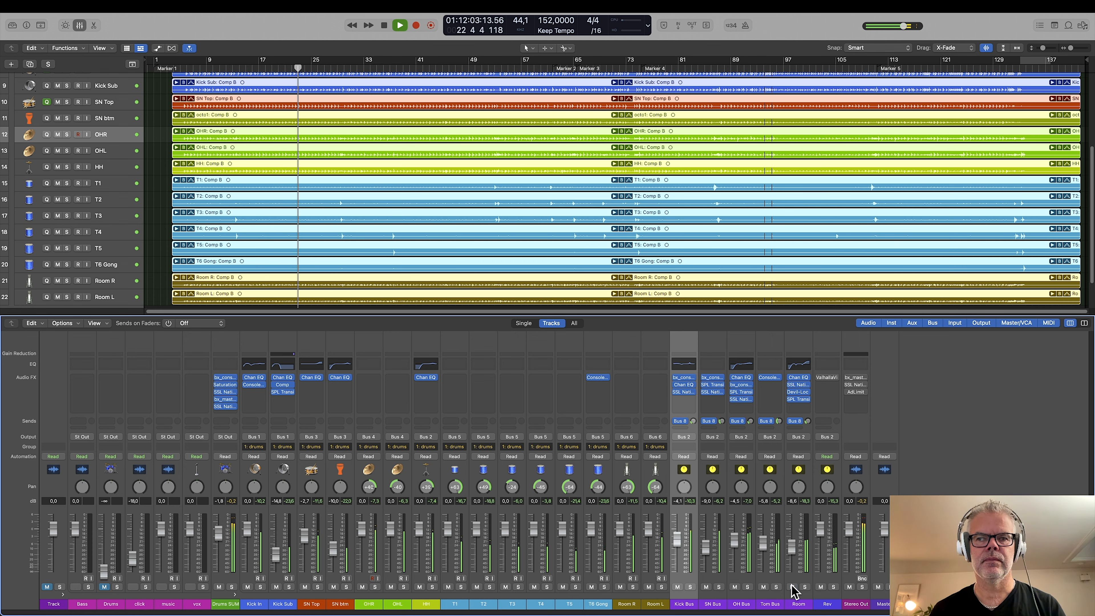
{"action": "key", "text": "space"}
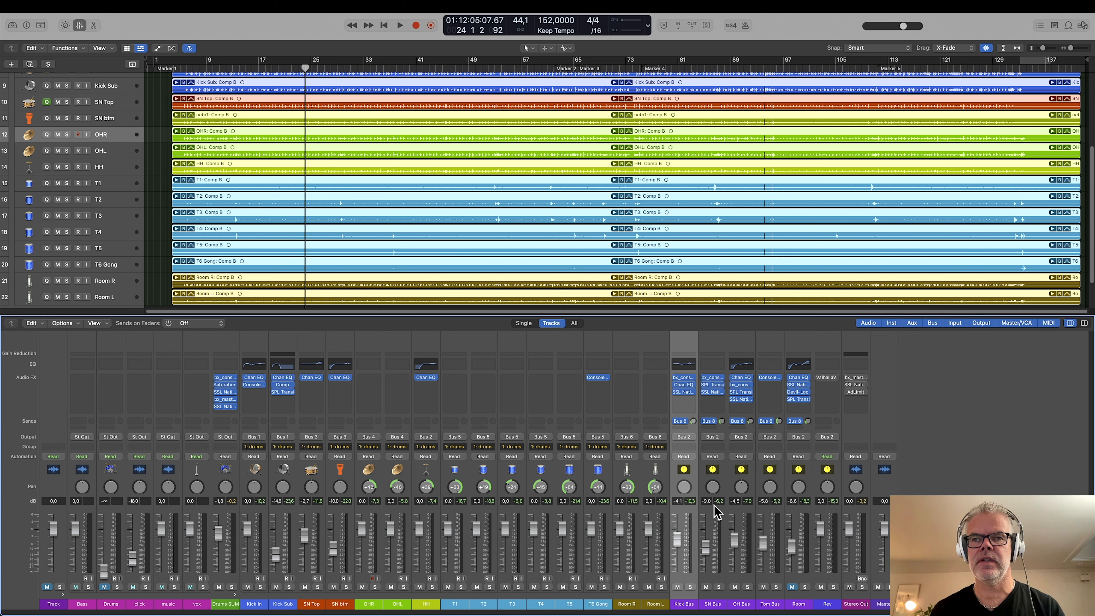
Step: Review the SN Bus, Tom Bus and Kick Bus channel strips in turn
{"action": "left_click", "coordinate": [716, 521]}
{"action": "left_click", "coordinate": [774, 523]}
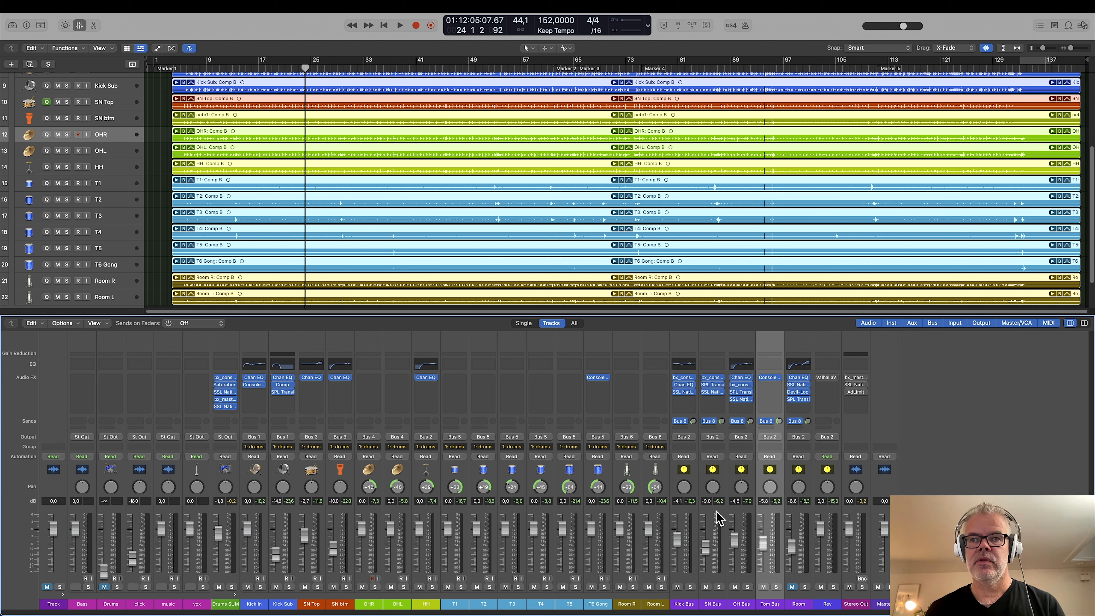
{"action": "left_click", "coordinate": [713, 523]}
{"action": "left_click", "coordinate": [685, 517]}
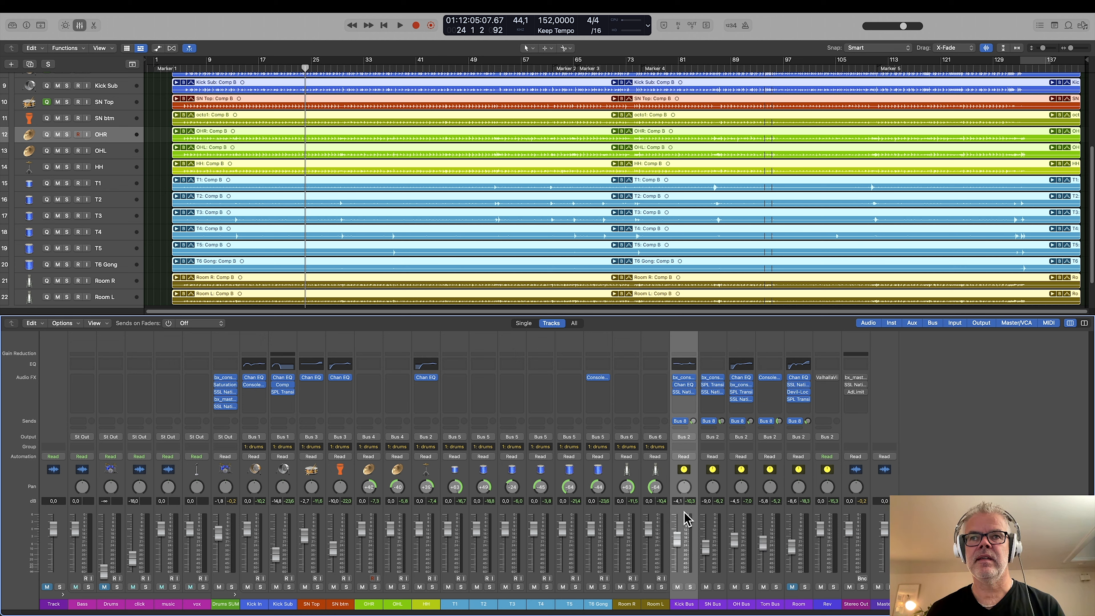
Step: Solo the Rev bus, open and switch on its ValhallaVintageVerb, and listen to the reverb return alone
{"action": "left_click", "coordinate": [834, 587]}
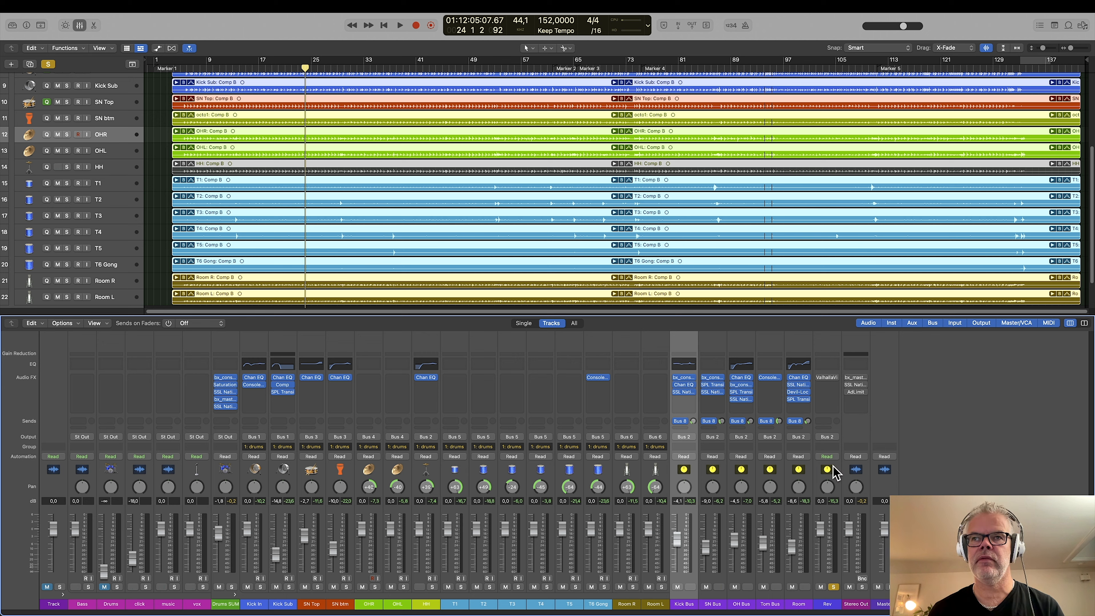
{"action": "left_click", "coordinate": [824, 381]}
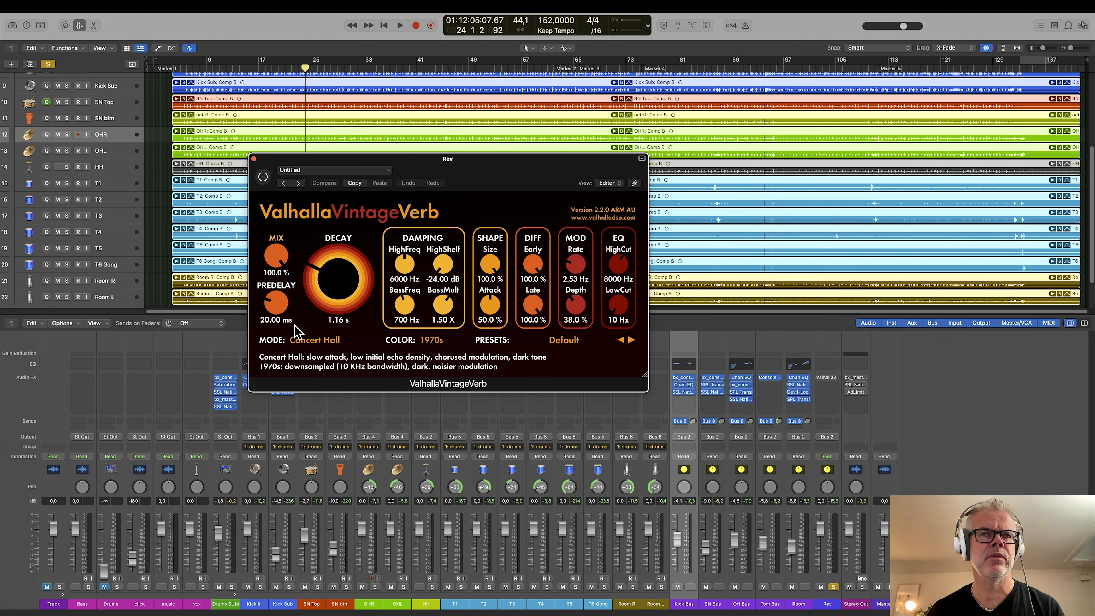
{"action": "key", "text": "space"}
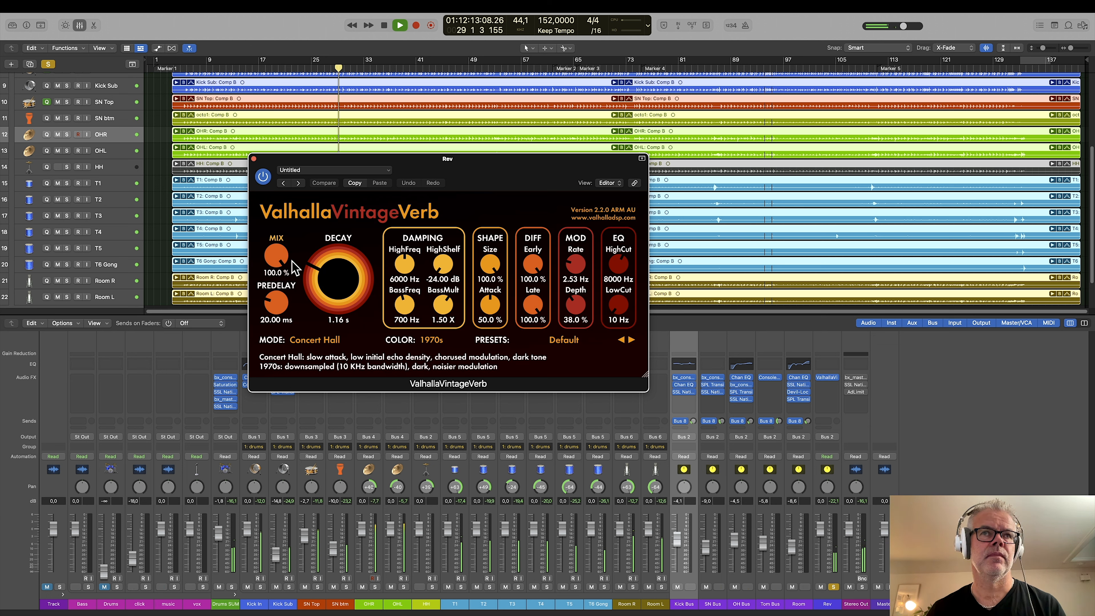
{"action": "left_click", "coordinate": [254, 159]}
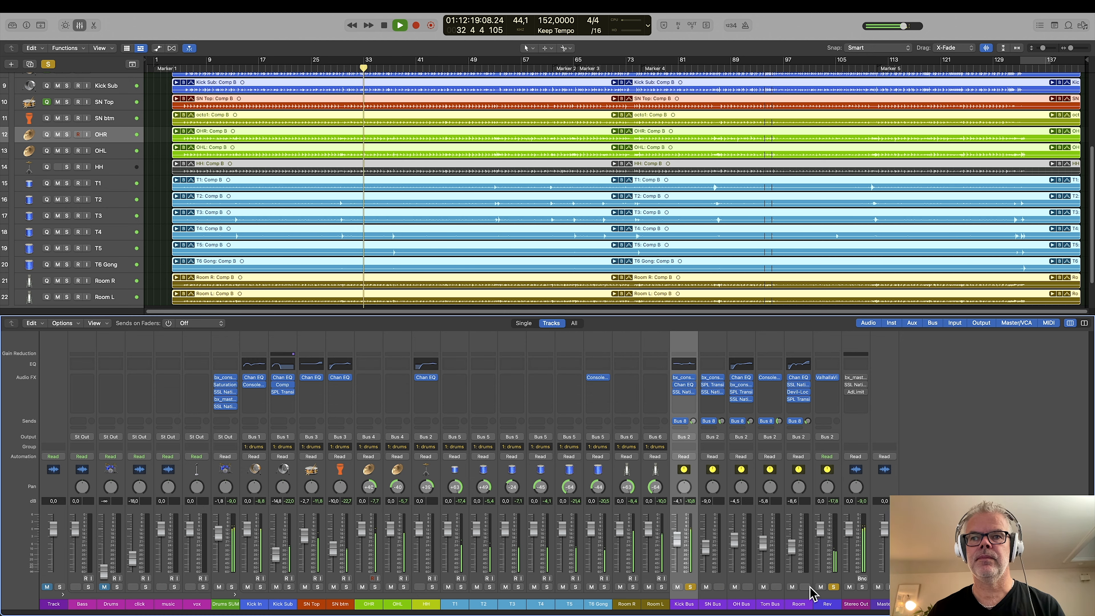
Step: Unsolo Rev and audition the Bus 8 reverb sends on the Kick Bus and SN Bus, each soloed in turn
{"action": "left_click", "coordinate": [834, 587]}
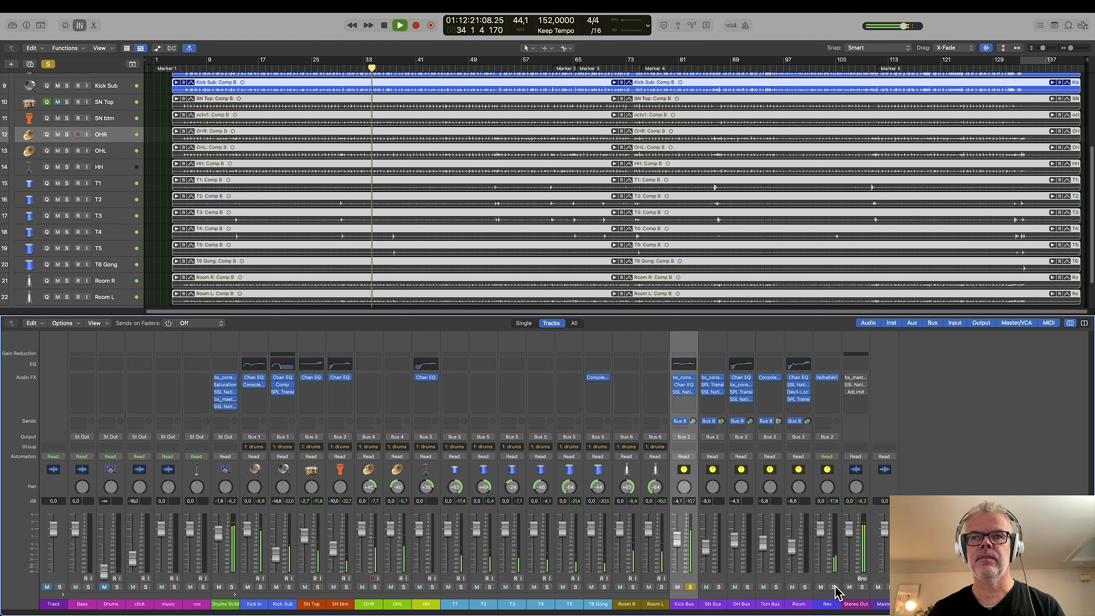
{"action": "left_click", "coordinate": [677, 425]}
{"action": "left_click", "coordinate": [704, 421]}
{"action": "left_click", "coordinate": [719, 587]}
{"action": "left_click", "coordinate": [690, 587]}
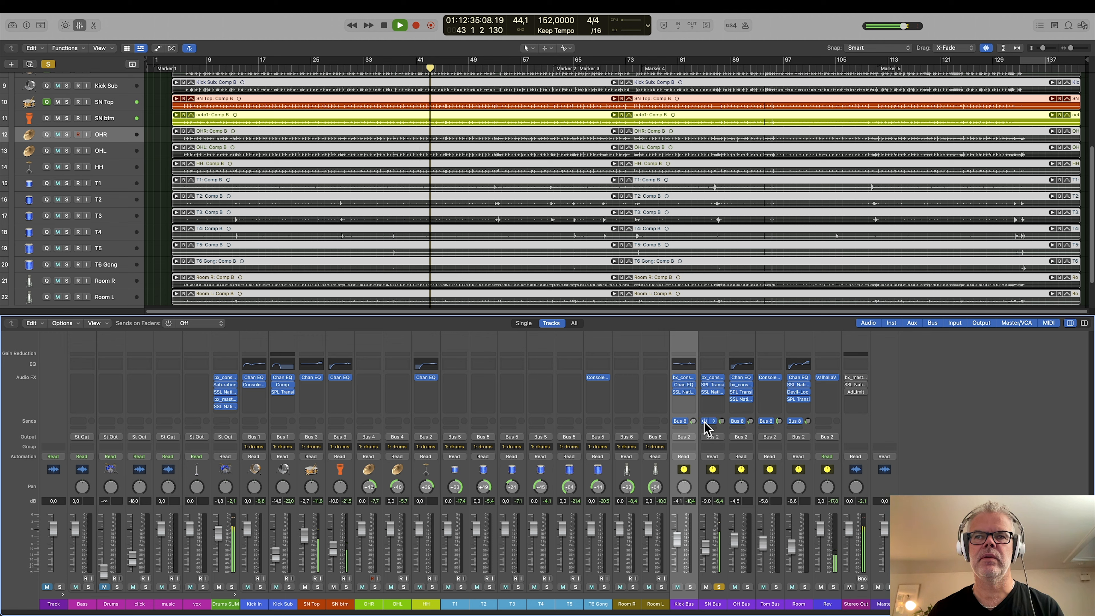
Step: Solo the OH Bus instead of the SN Bus and compare its Bus 8 reverb send off and on
{"action": "left_click", "coordinate": [747, 586]}
{"action": "left_click", "coordinate": [718, 586]}
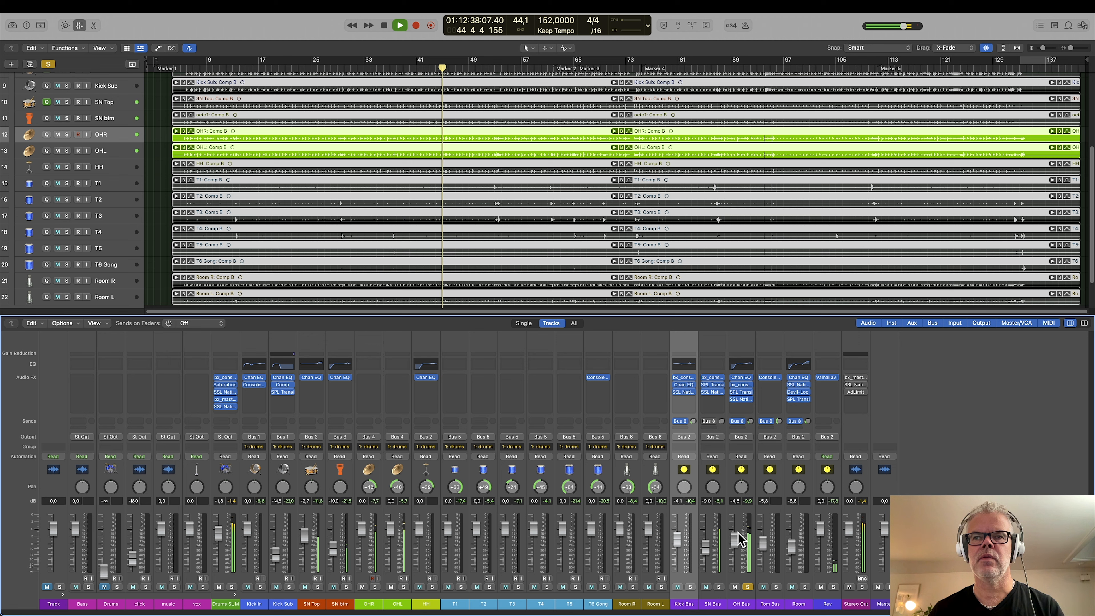
{"action": "left_click", "coordinate": [734, 420]}
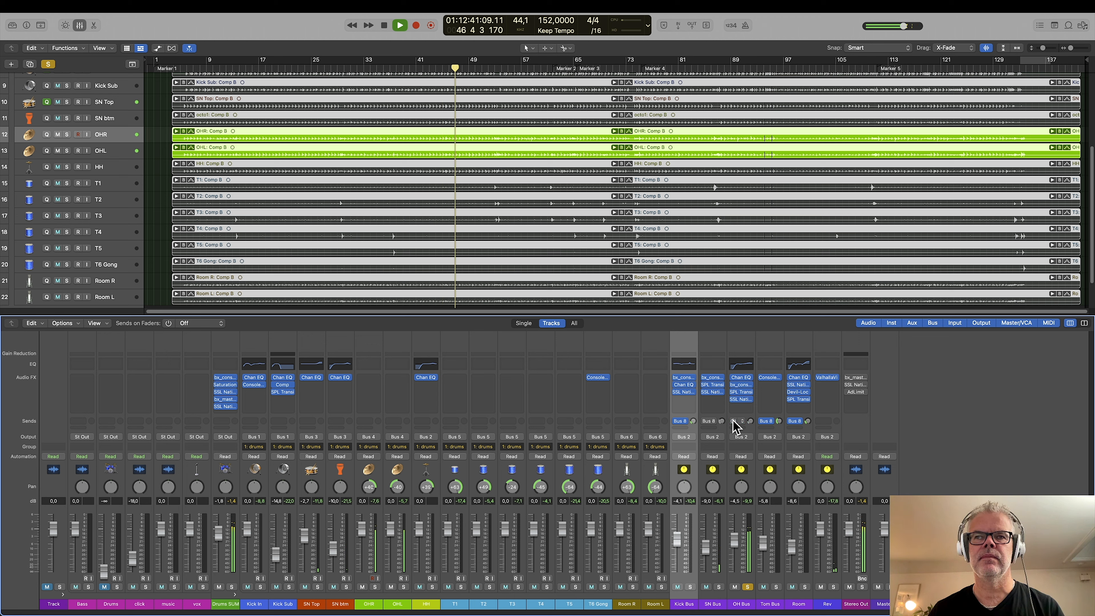
{"action": "left_click", "coordinate": [734, 420]}
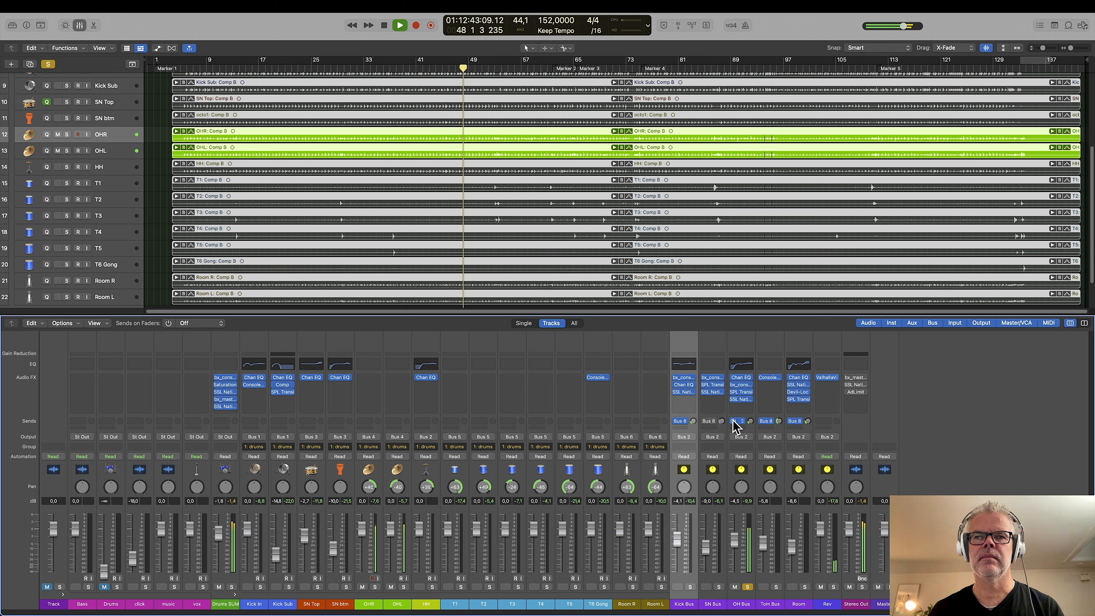
Step: Solo the Room bus instead of the OH Bus, audition it with its Bus 8 reverb send off, and stop playback
{"action": "left_click", "coordinate": [804, 587]}
{"action": "left_click", "coordinate": [747, 586]}
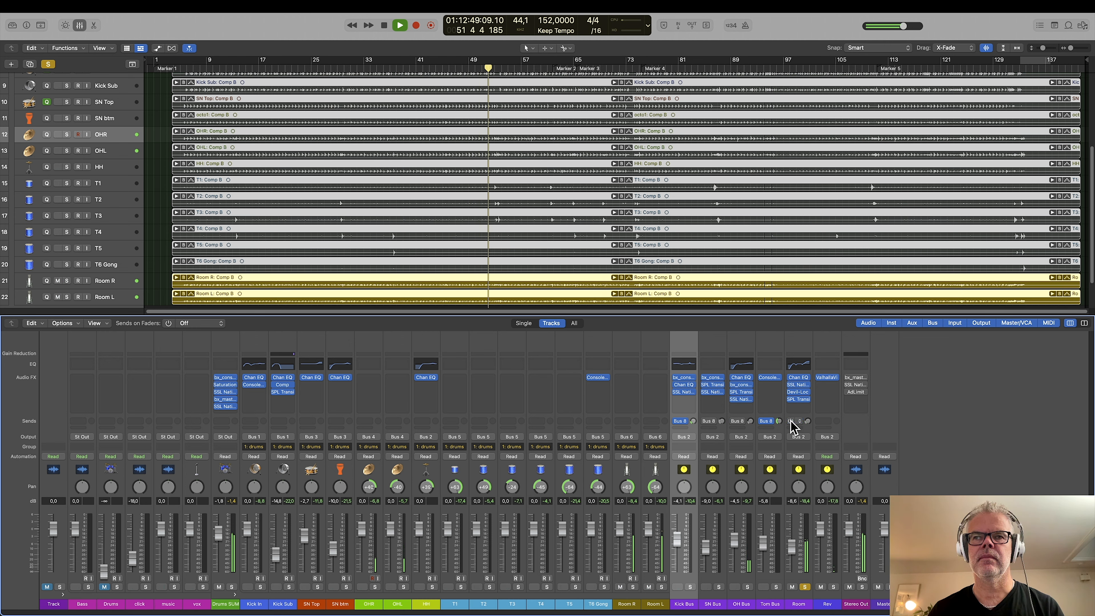
{"action": "key", "text": "space"}
Step: Move the cycle range to start in bar 130 and loop the closing tom fill with the Tom Bus soloed instead of Room
{"action": "left_click_drag", "start_coordinate": [1007, 65], "coordinate": [1030, 65]}
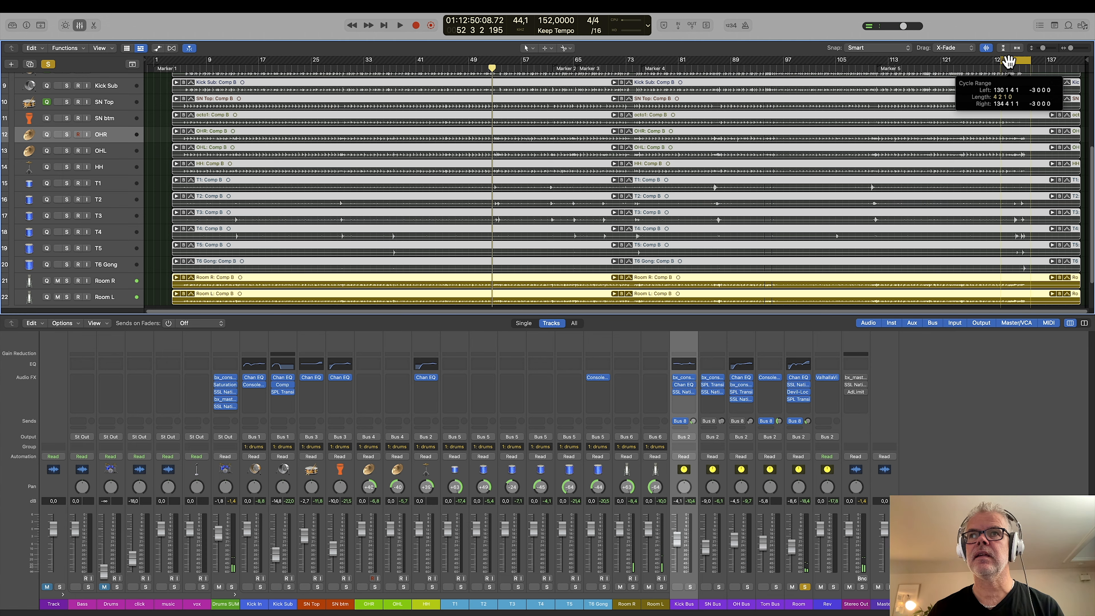
{"action": "left_click", "coordinate": [776, 587]}
{"action": "key", "text": "space"}
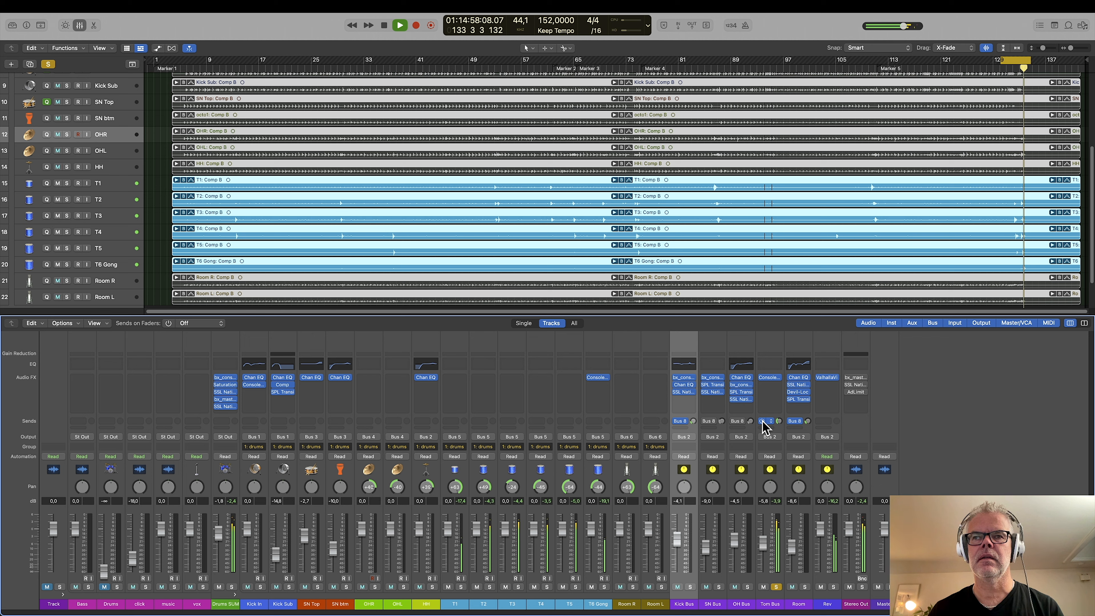
Step: Shorten the cycle range to start around bar 132 and replay the soloed closing tom fill
{"action": "key", "text": "space"}
{"action": "left_click", "coordinate": [1004, 56]}
{"action": "key", "text": "space"}
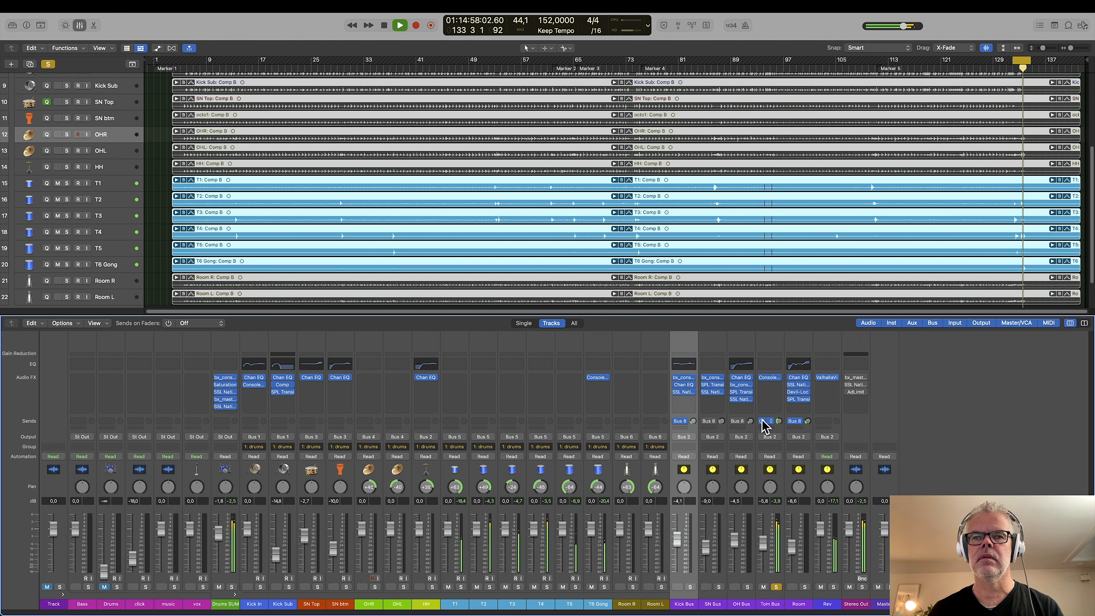
{"action": "key", "text": "space"}
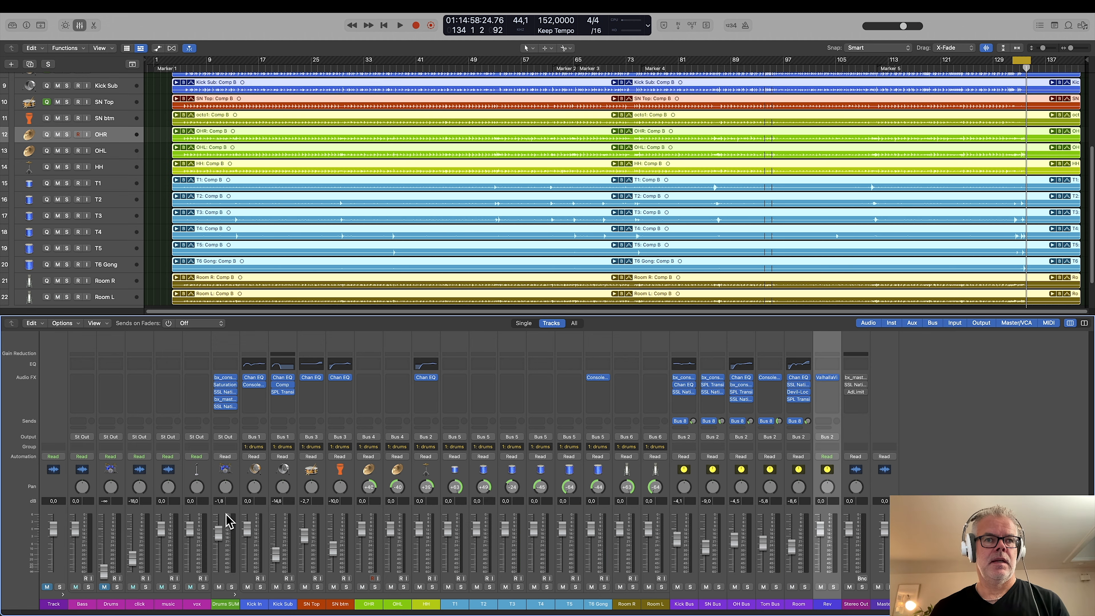
Step: Select the Drums SUM and vox channels in turn, and play the closing loop with all drums unsoloed
{"action": "left_click", "coordinate": [227, 521]}
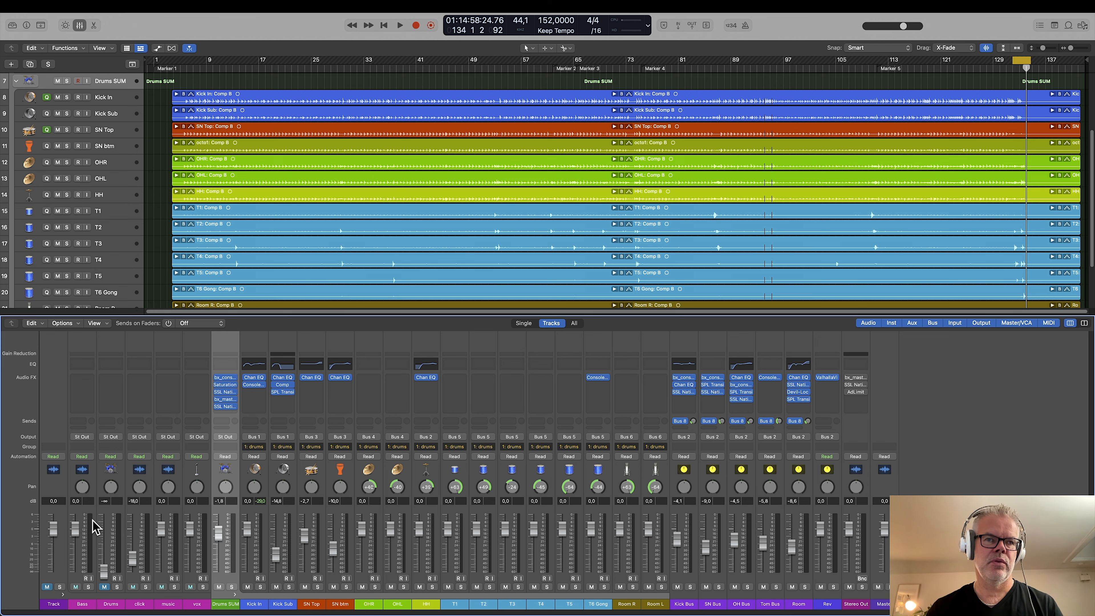
{"action": "left_click", "coordinate": [203, 522]}
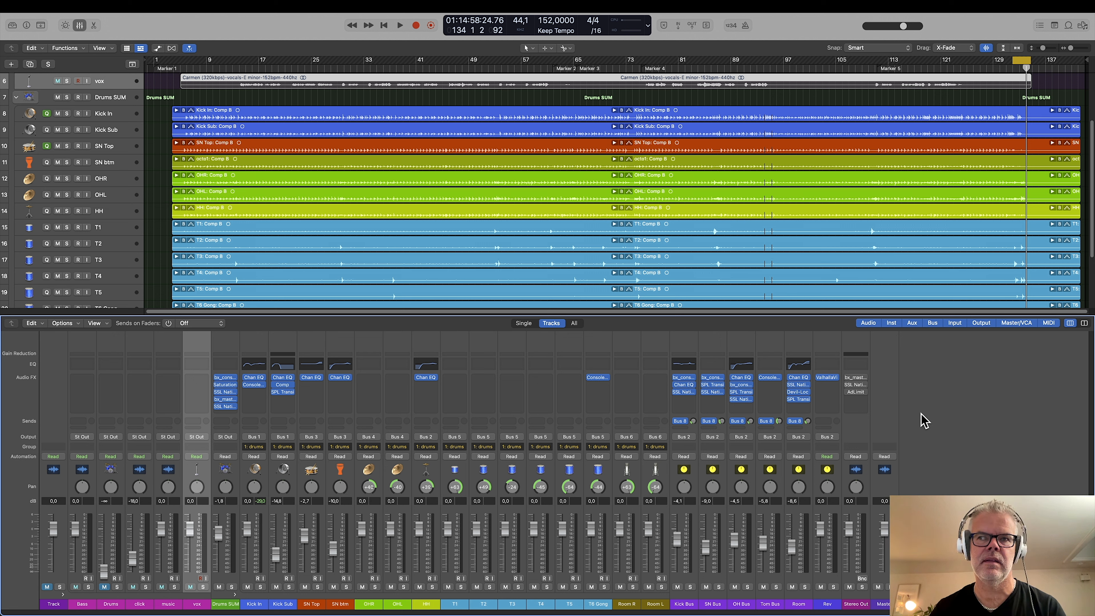
{"action": "key", "text": "space"}
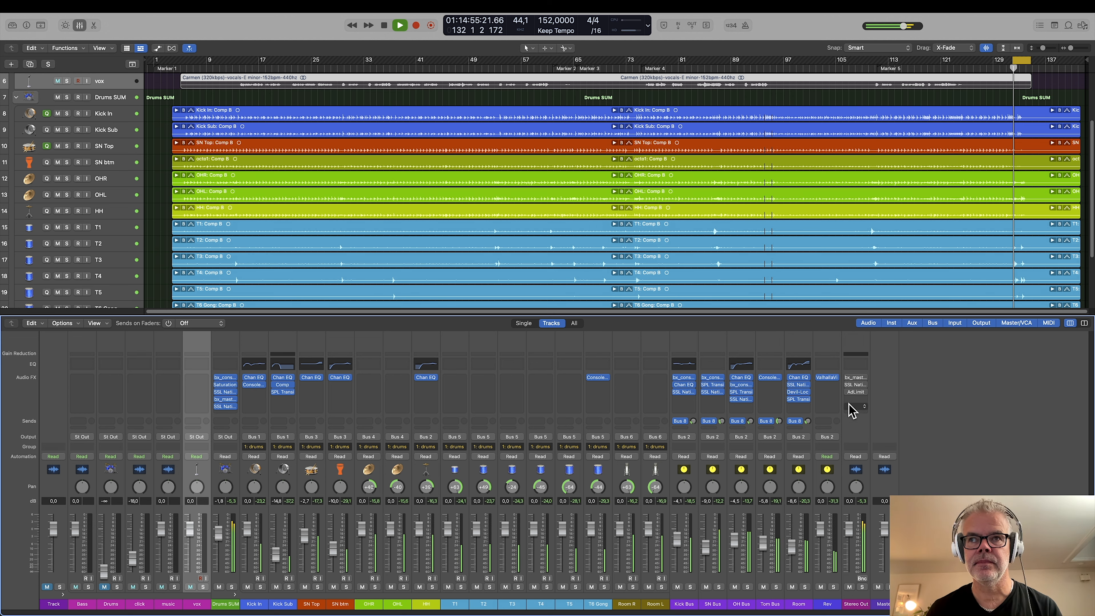
{"action": "key", "text": "space"}
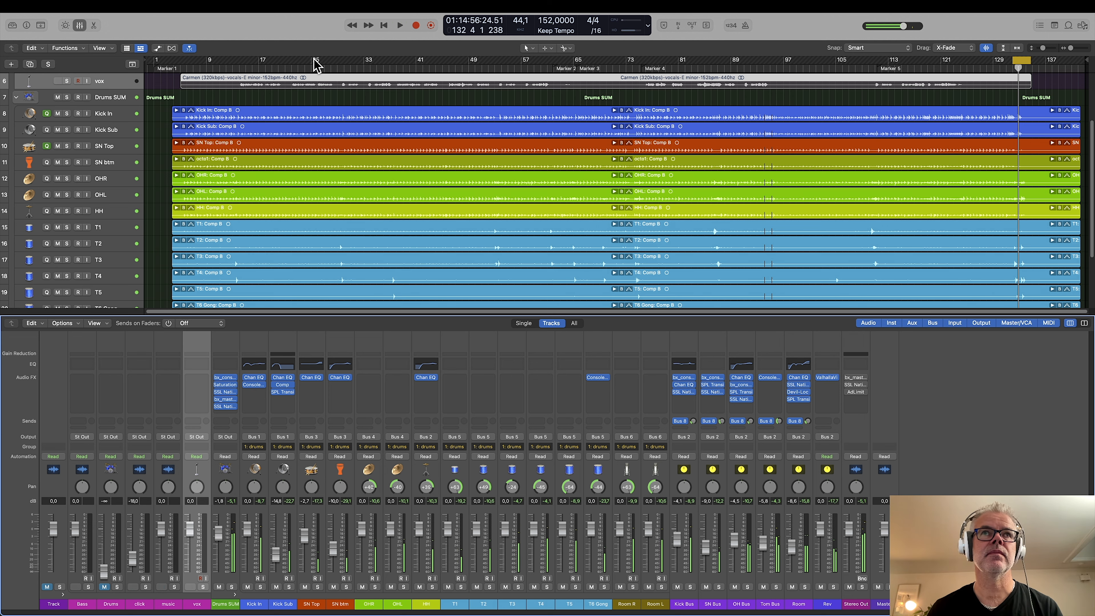
Step: Move the cycle range to start at bar 23, unmute the Track channel and play the loop with the backing tracks
{"action": "left_click", "coordinate": [300, 65]}
{"action": "key", "text": "space"}
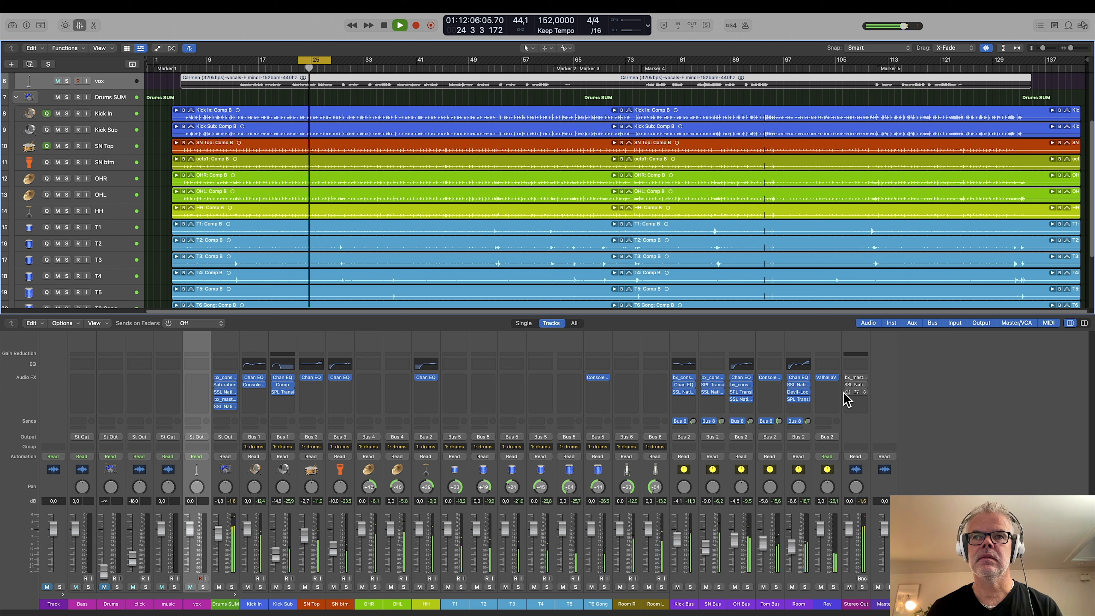
{"action": "key", "text": "space"}
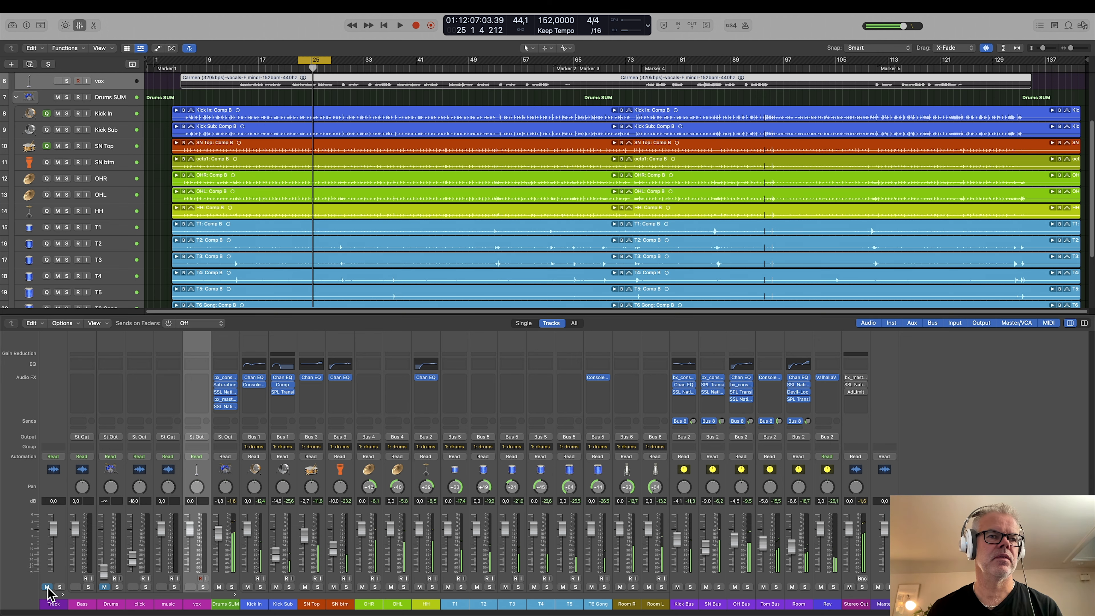
{"action": "left_click", "coordinate": [47, 587]}
{"action": "key", "text": "space"}
{"action": "key", "text": "space"}
Step: Open bx_masterdesk Classic on the Stereo Out and enable it while the full mix plays
{"action": "left_click", "coordinate": [852, 379]}
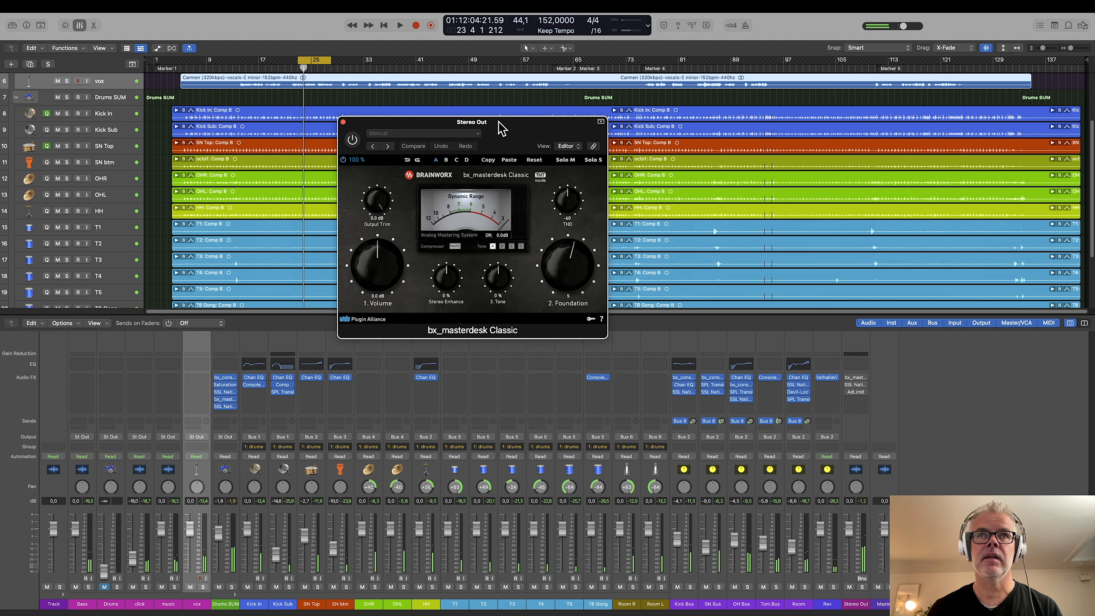
{"action": "left_click_drag", "start_coordinate": [500, 127], "coordinate": [465, 109]}
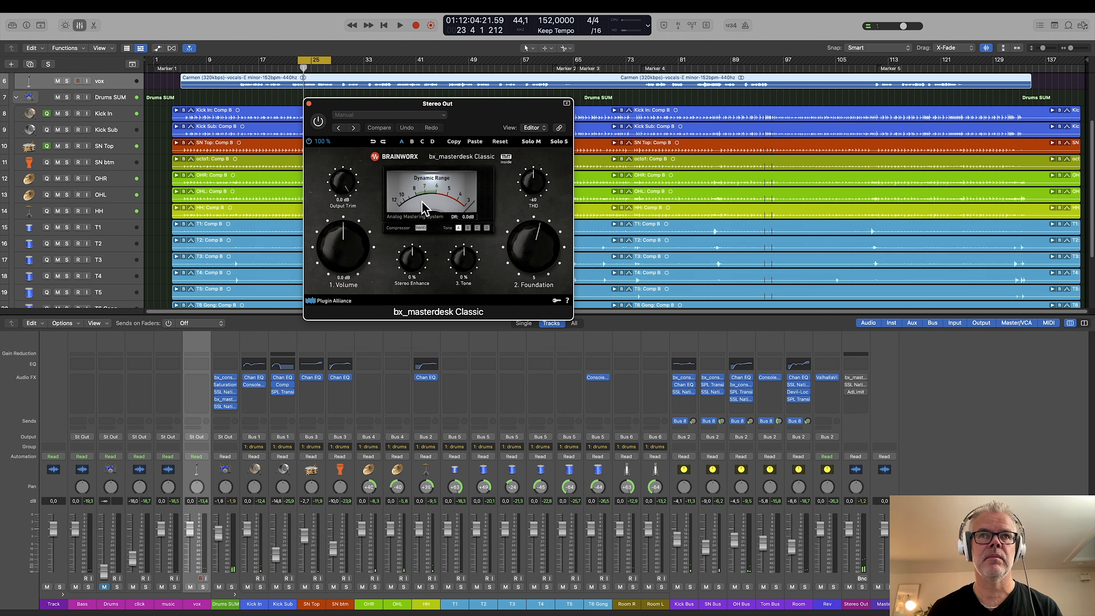
{"action": "left_click_drag", "start_coordinate": [462, 105], "coordinate": [464, 111]}
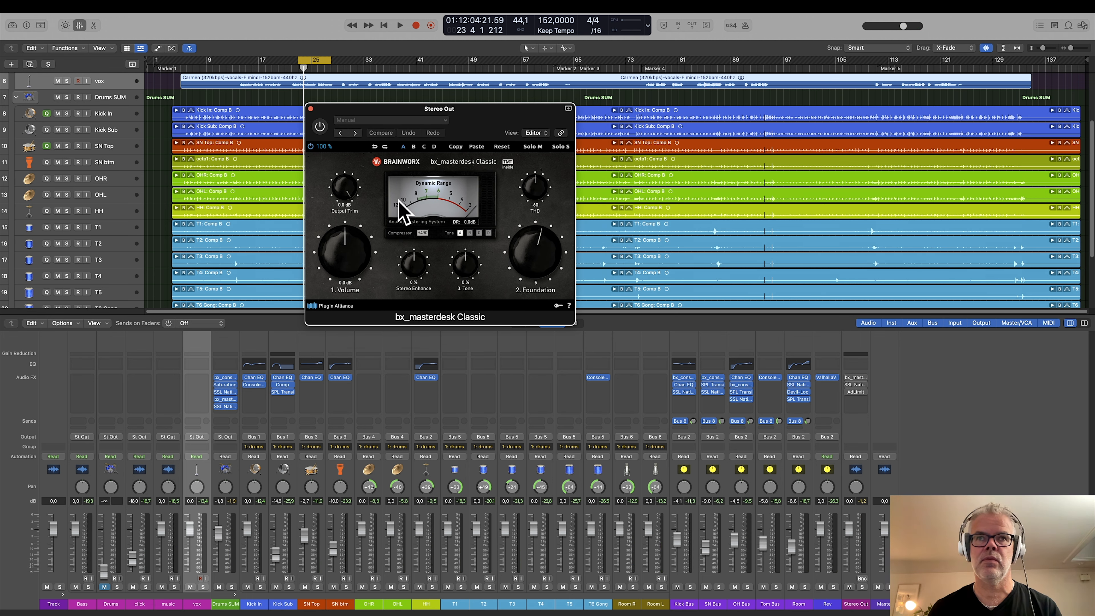
{"action": "left_click_drag", "start_coordinate": [481, 109], "coordinate": [491, 113]}
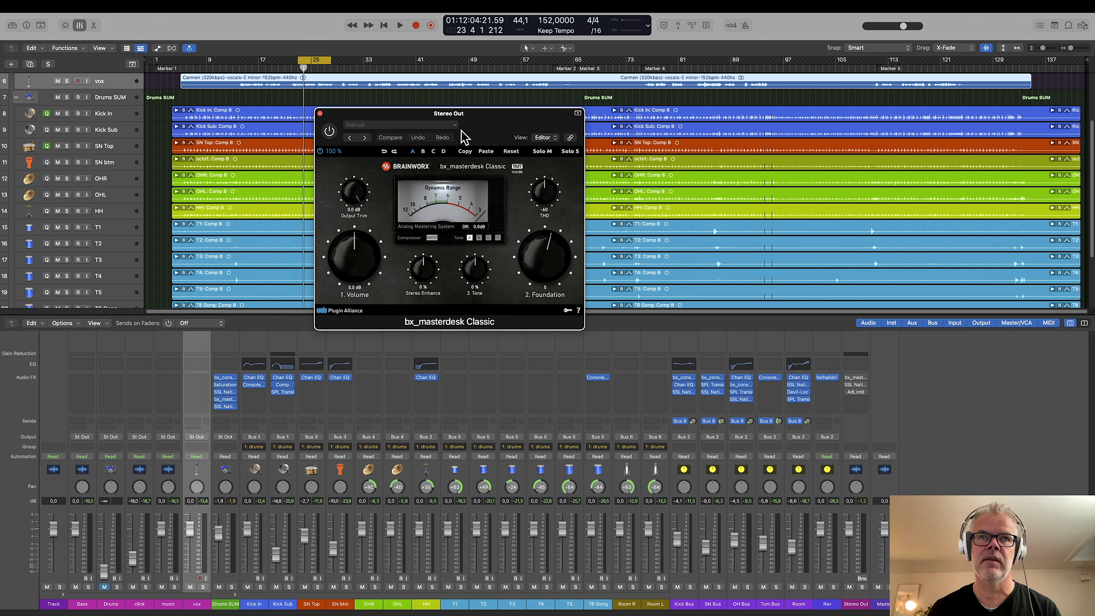
{"action": "key", "text": "space"}
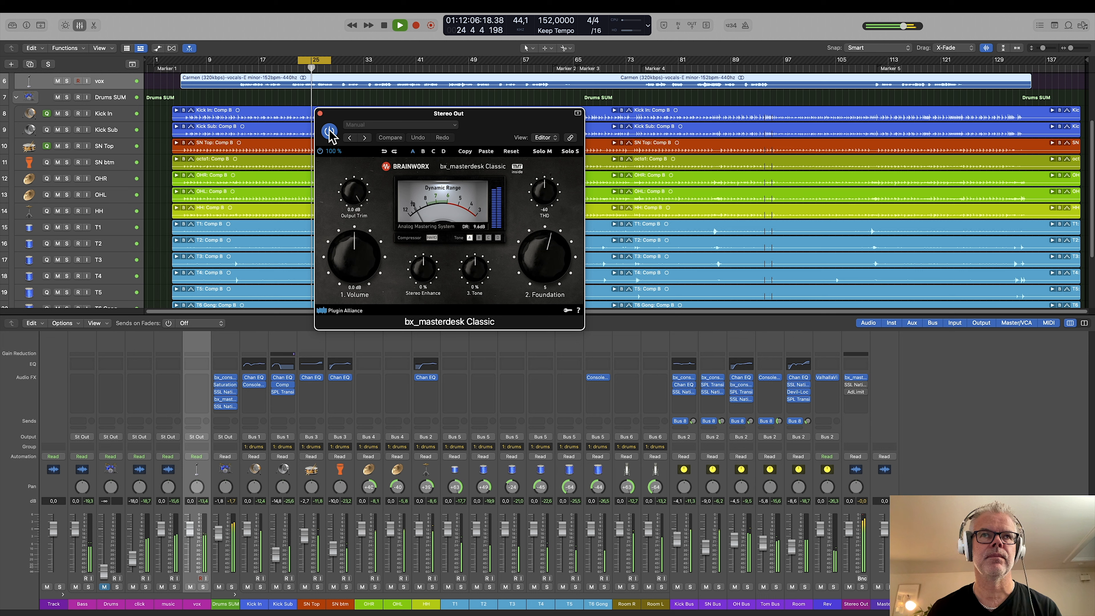
{"action": "key", "text": "space"}
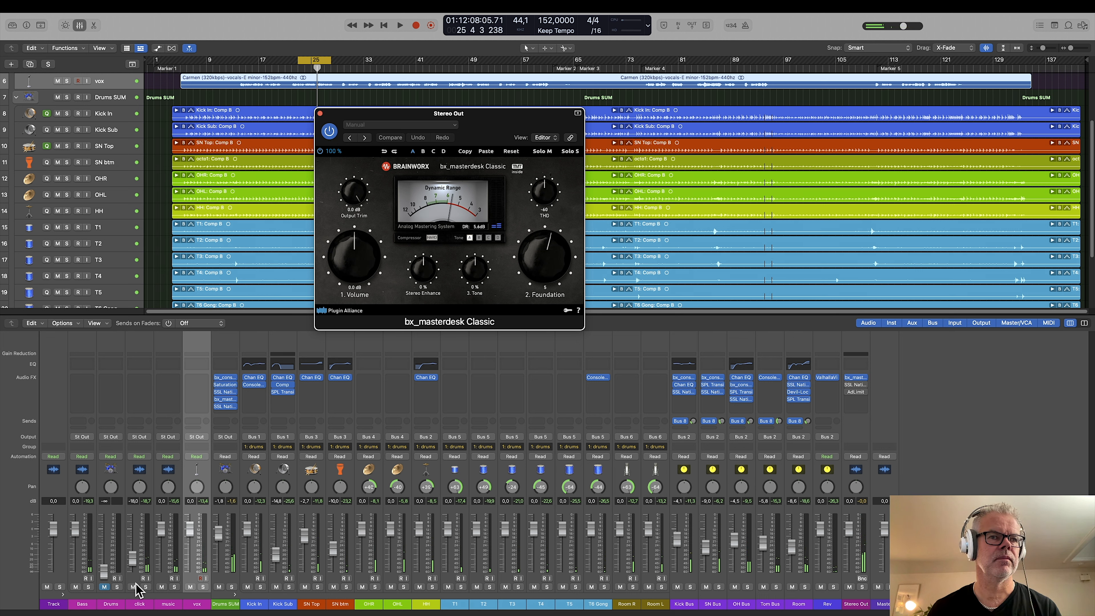
Step: Pull the click channel's fader all the way down, and compare the mix with bx_masterdesk Classic off and on before closing it
{"action": "left_click_drag", "start_coordinate": [129, 561], "coordinate": [131, 574]}
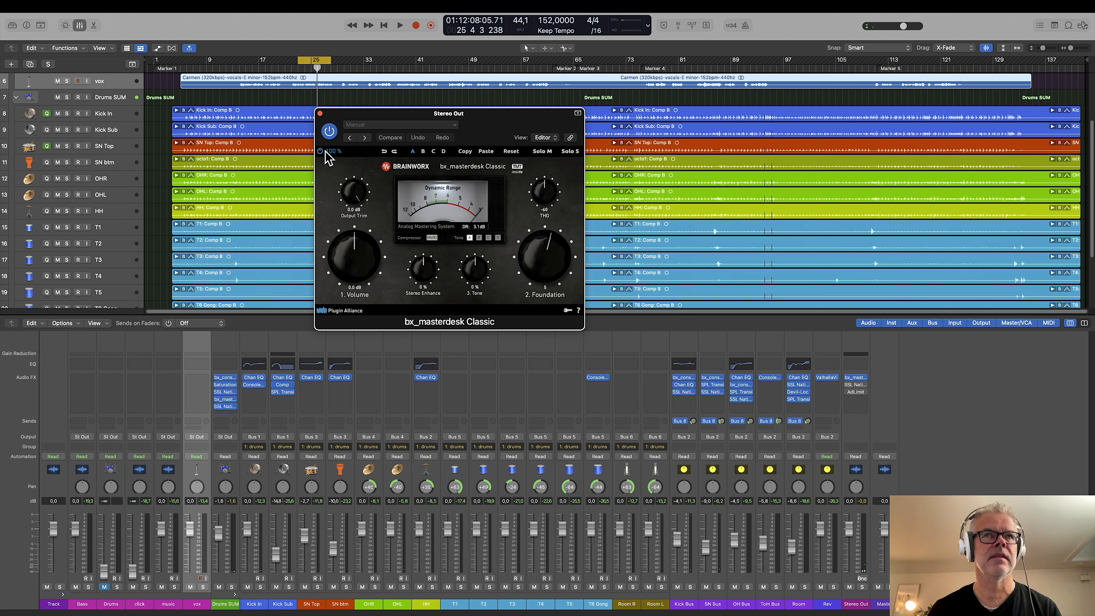
{"action": "key", "text": "space"}
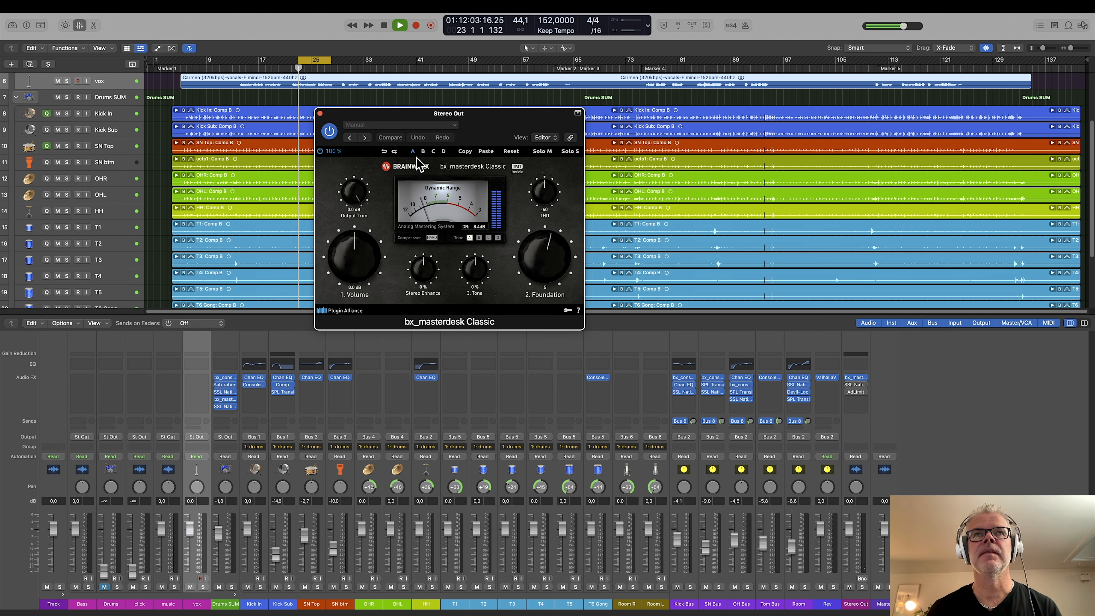
{"action": "left_click", "coordinate": [328, 131]}
{"action": "left_click", "coordinate": [324, 131]}
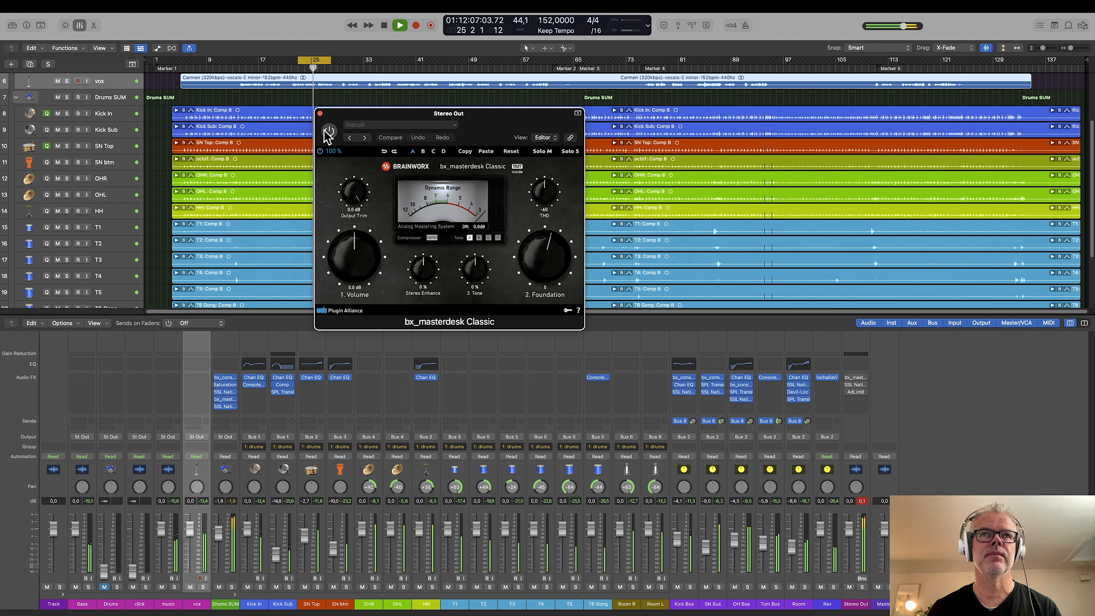
{"action": "key", "text": "space"}
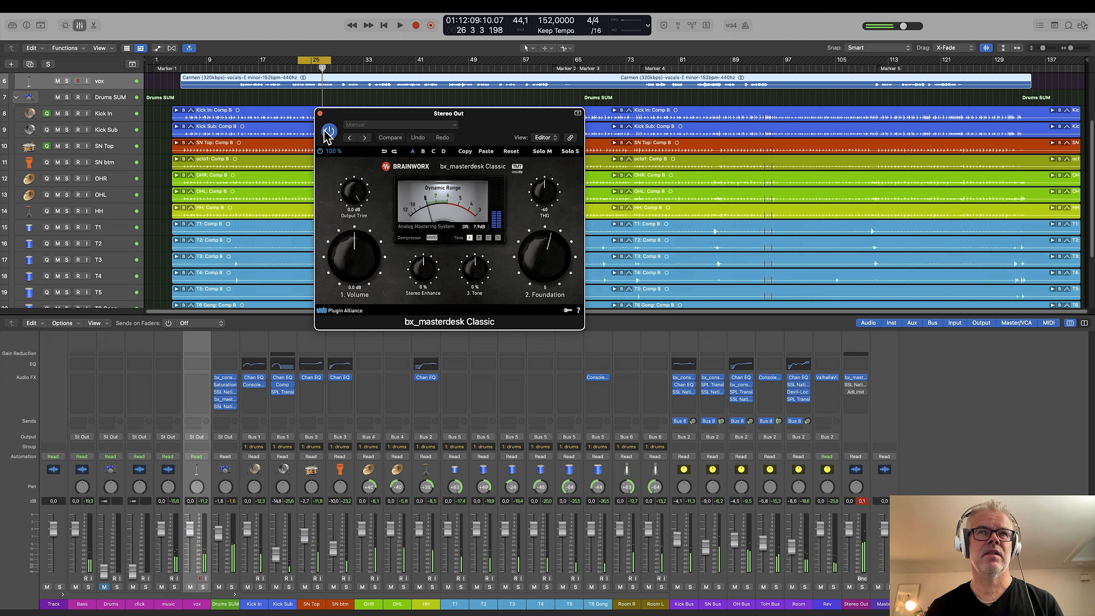
{"action": "key", "text": "space"}
{"action": "left_click", "coordinate": [326, 132]}
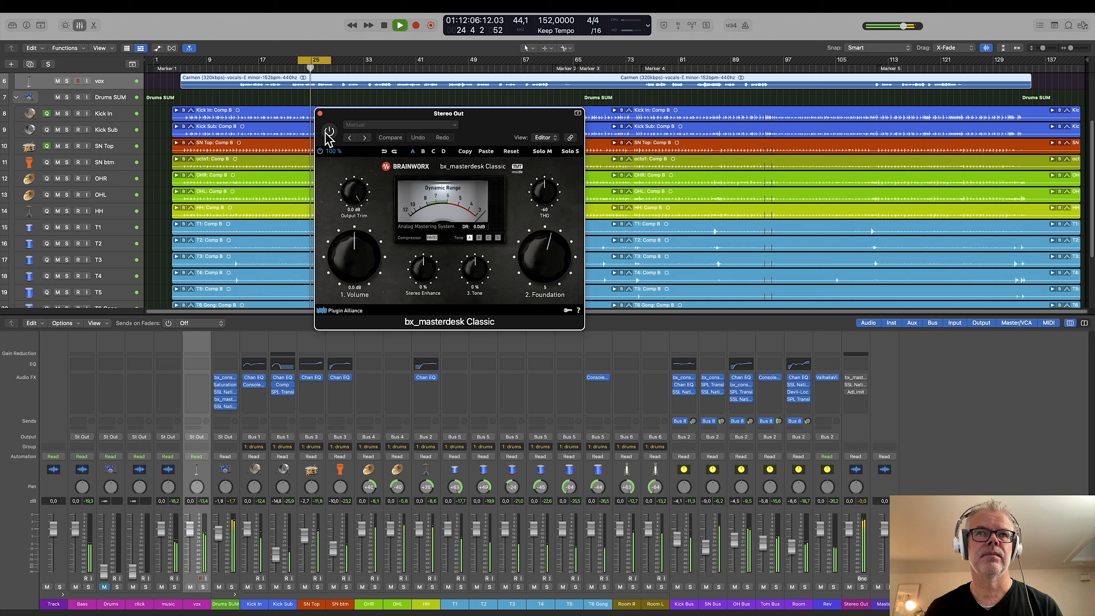
{"action": "left_click", "coordinate": [328, 129]}
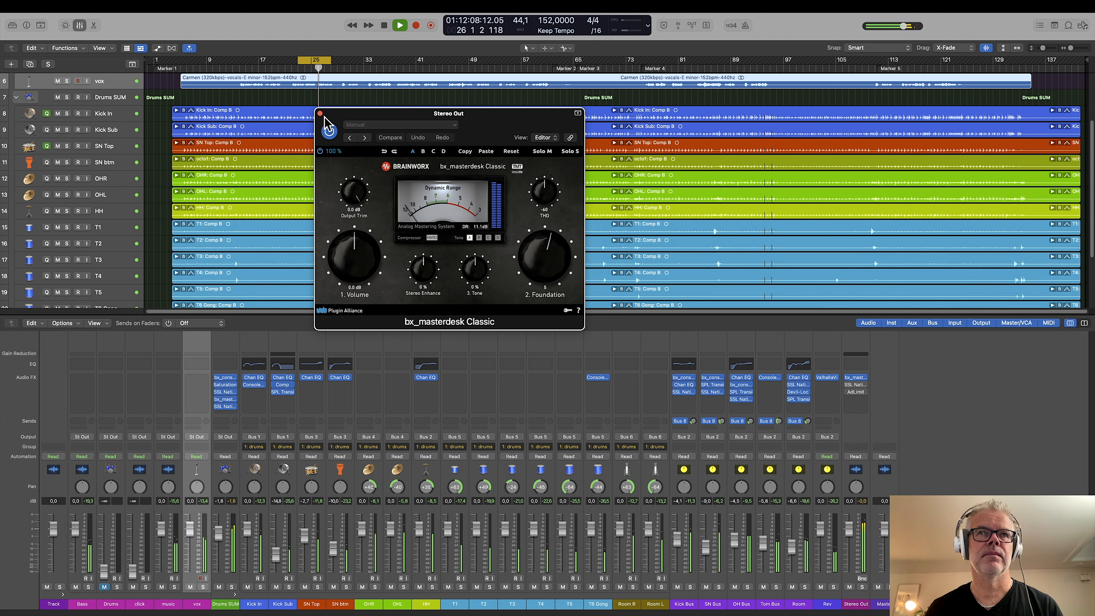
{"action": "key", "text": "space"}
{"action": "left_click", "coordinate": [319, 113]}
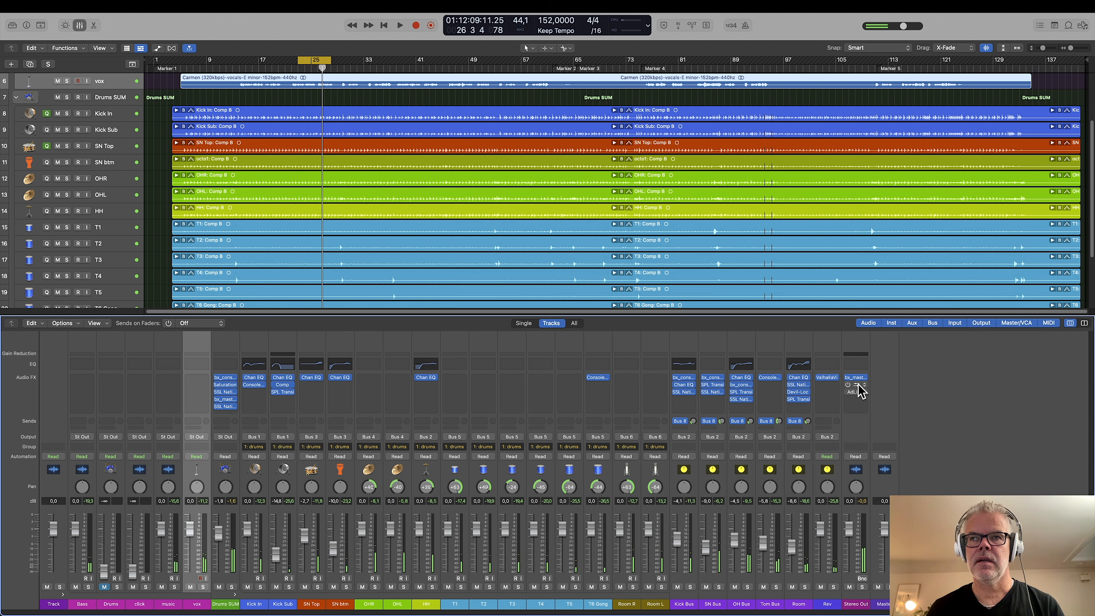
Step: Open SSL Native Bus Compressor 2 on the Stereo Out and enable it while the mix loop plays
{"action": "left_click", "coordinate": [856, 385]}
{"action": "left_click_drag", "start_coordinate": [506, 125], "coordinate": [459, 122]}
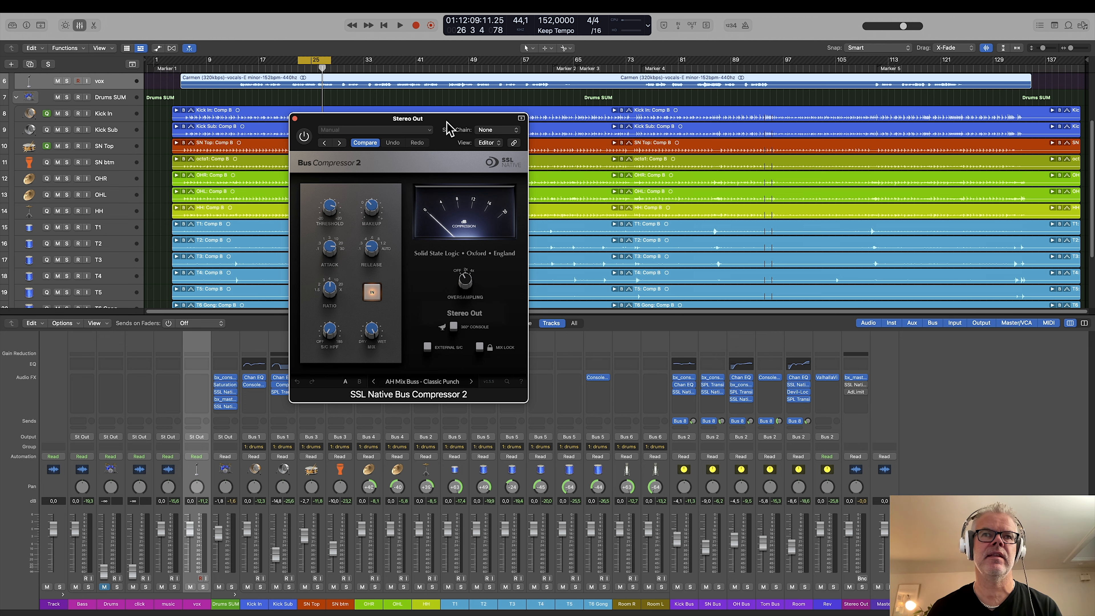
{"action": "left_click_drag", "start_coordinate": [448, 127], "coordinate": [449, 133]}
{"action": "key", "text": "space"}
{"action": "left_click", "coordinate": [306, 146]}
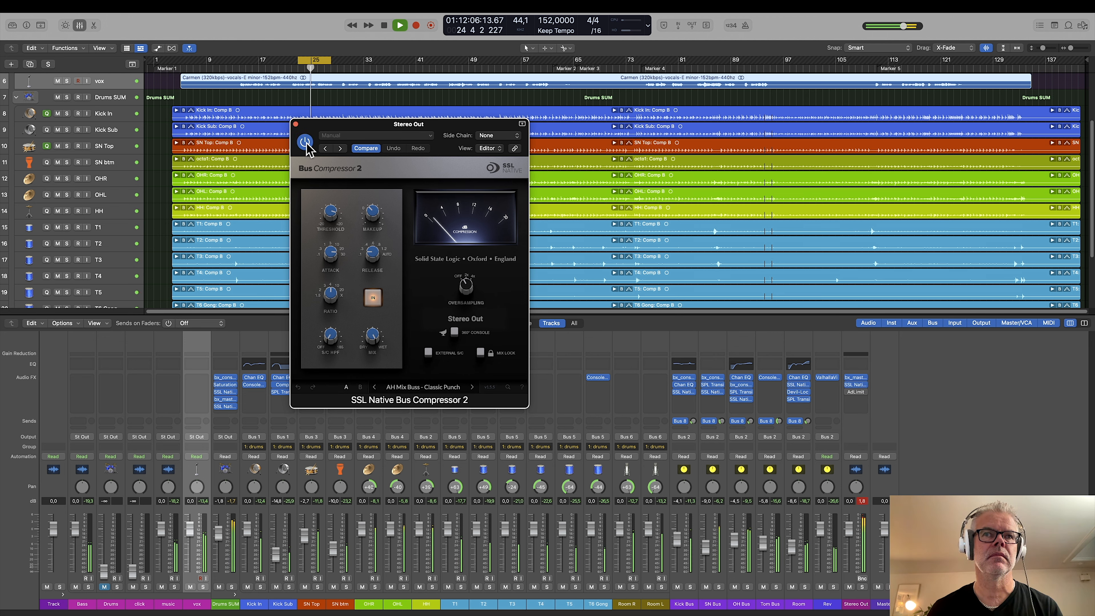
{"action": "key", "text": "space"}
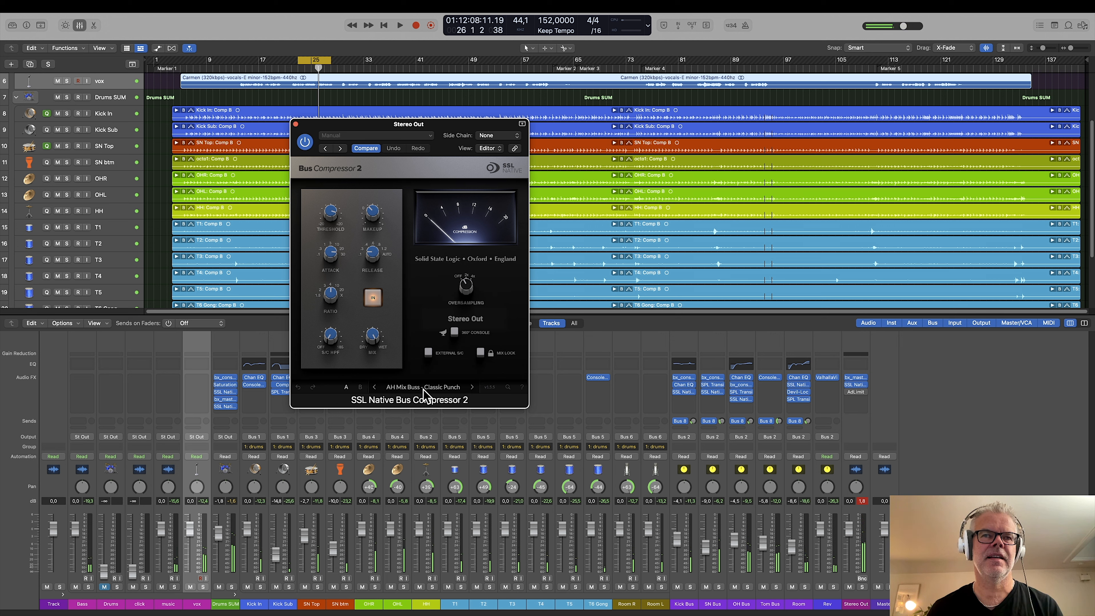
Step: Compare the looped mix with Bus Compressor 2 bypassed and active, and reset the Stereo Out peak level display
{"action": "key", "text": "space"}
{"action": "left_click", "coordinate": [304, 142]}
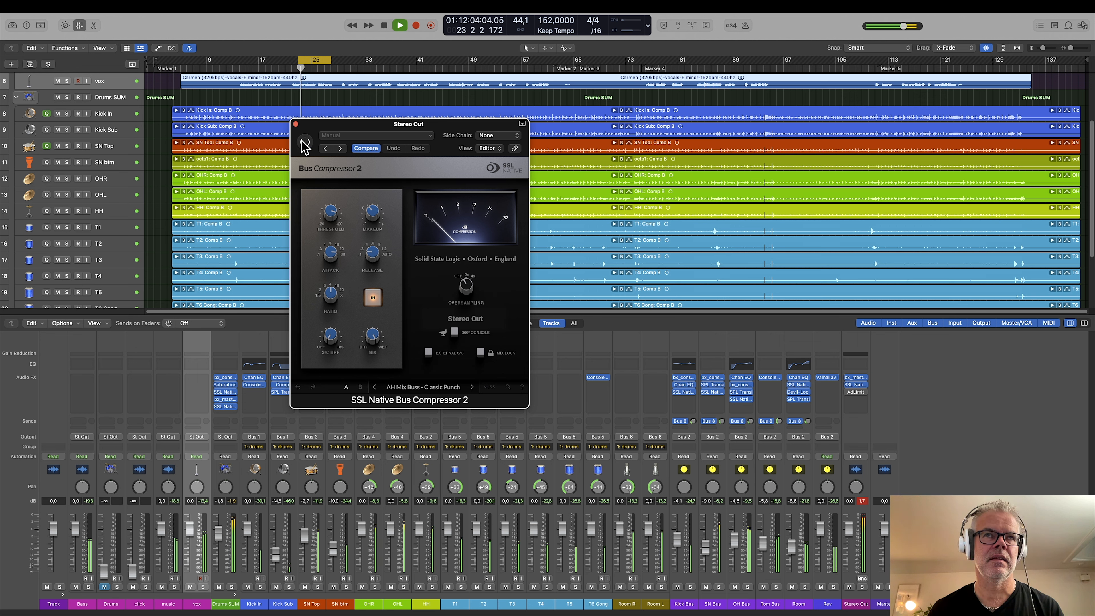
{"action": "left_click", "coordinate": [302, 140]}
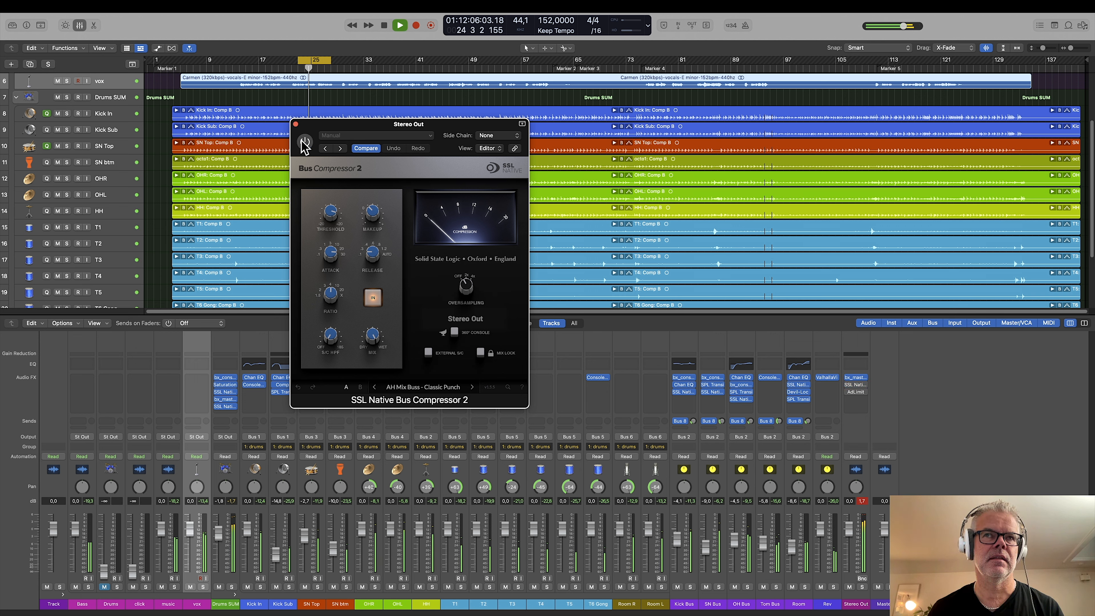
{"action": "left_click", "coordinate": [302, 140]}
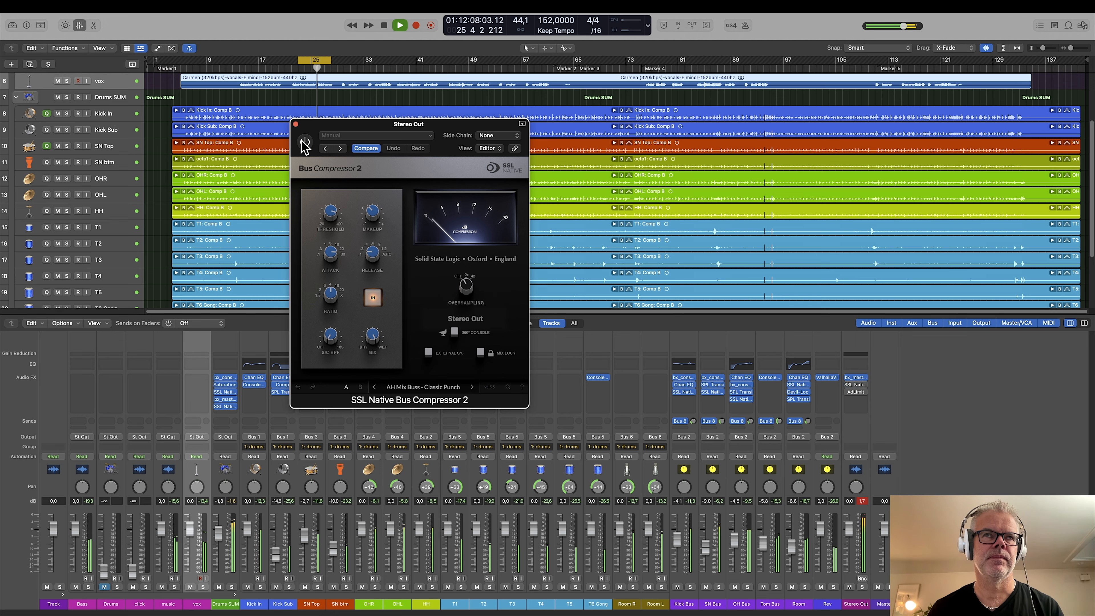
{"action": "key", "text": "space"}
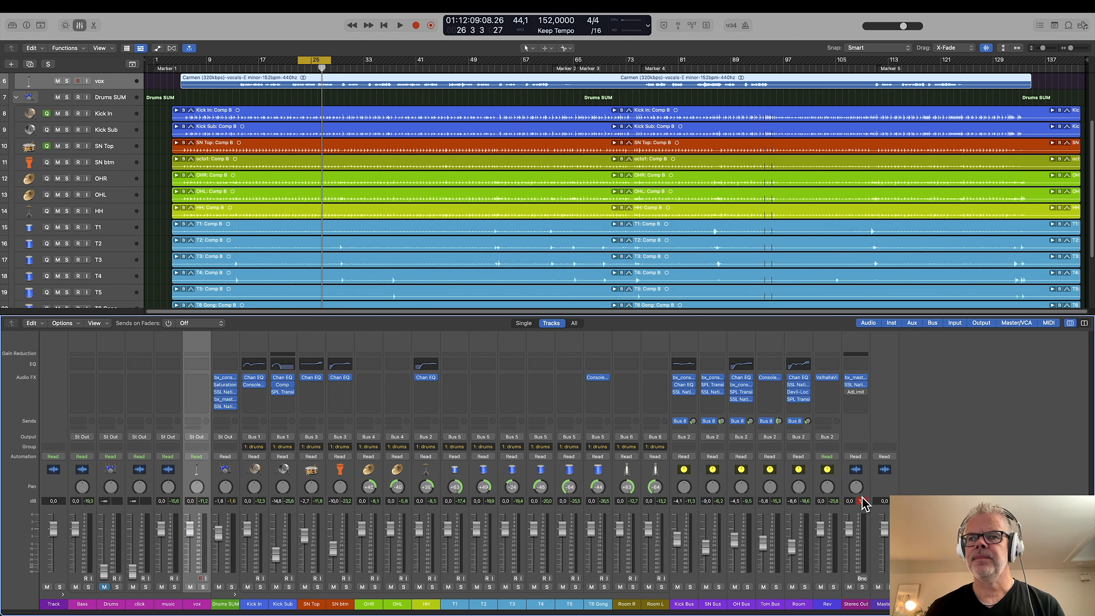
{"action": "left_click", "coordinate": [863, 501]}
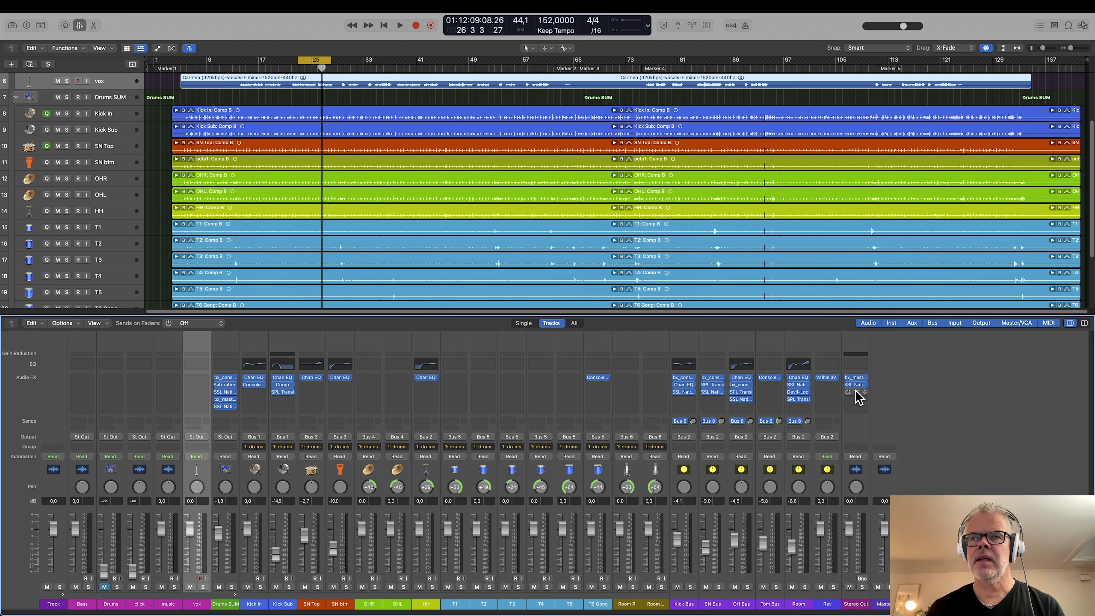
Step: Open the Adaptive Limiter on the Stereo Out, enable it and compare the looped mix with it off and on
{"action": "left_click", "coordinate": [856, 392]}
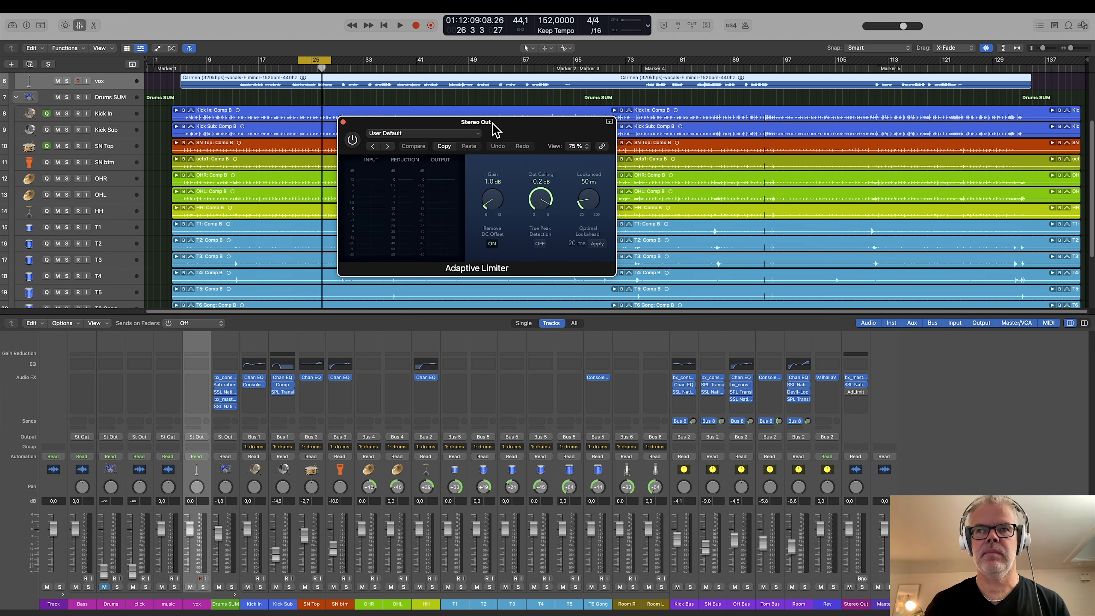
{"action": "left_click_drag", "start_coordinate": [519, 121], "coordinate": [521, 147]}
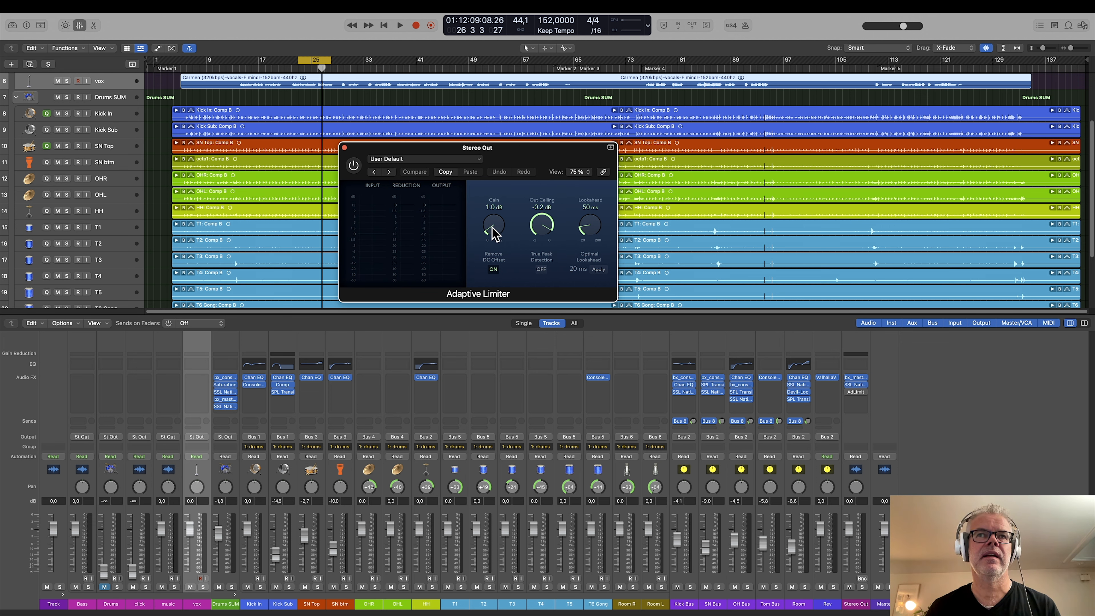
{"action": "left_click_drag", "start_coordinate": [508, 144], "coordinate": [510, 154]}
{"action": "left_click", "coordinate": [354, 174]}
{"action": "key", "text": "space"}
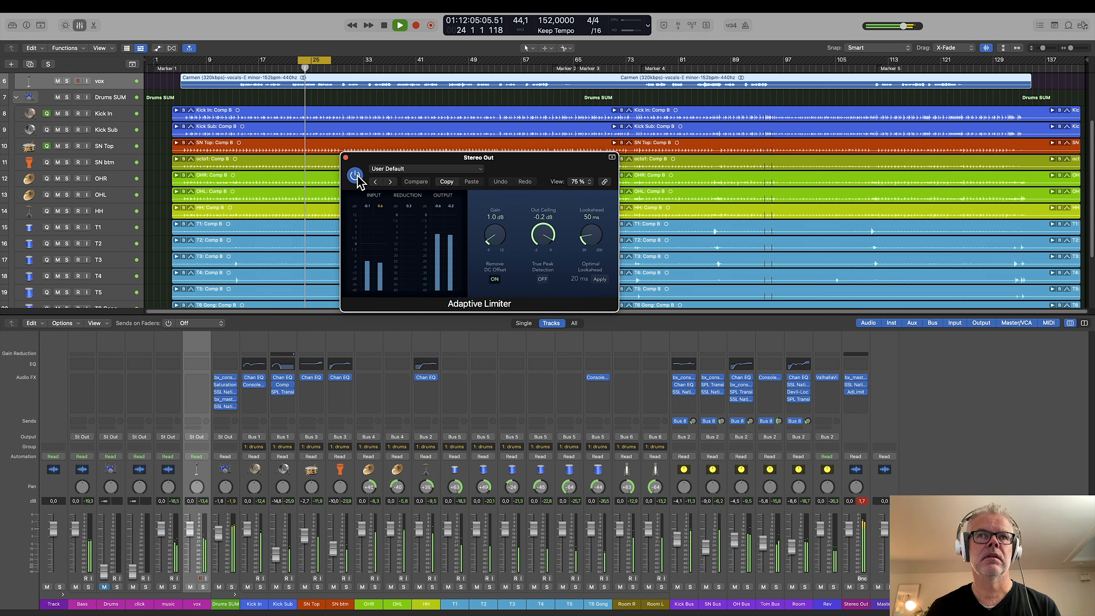
{"action": "left_click", "coordinate": [356, 177]}
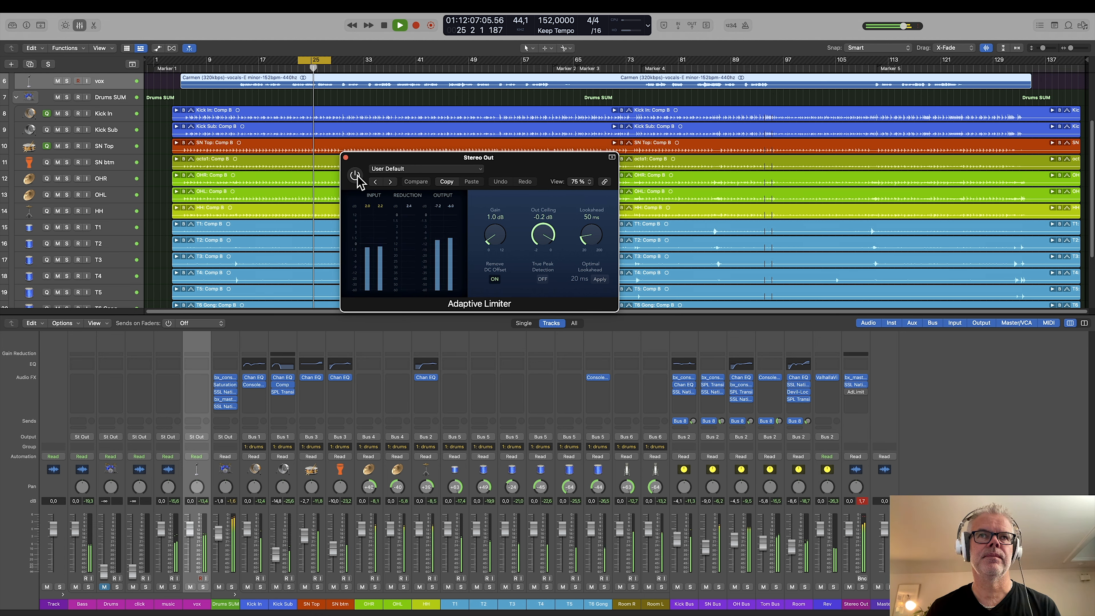
{"action": "left_click", "coordinate": [356, 175]}
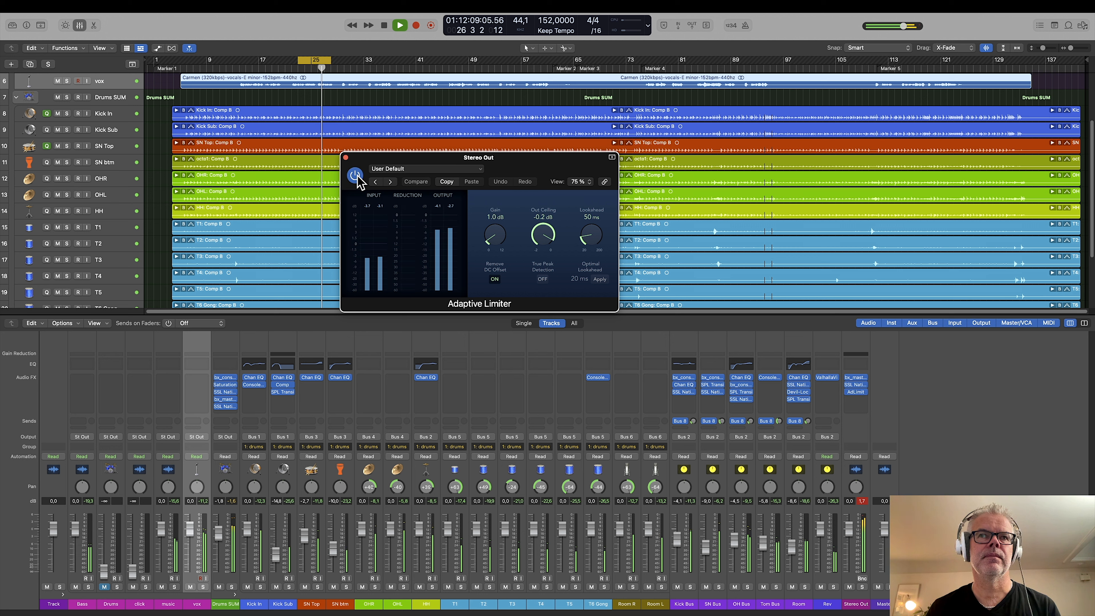
{"action": "key", "text": "space"}
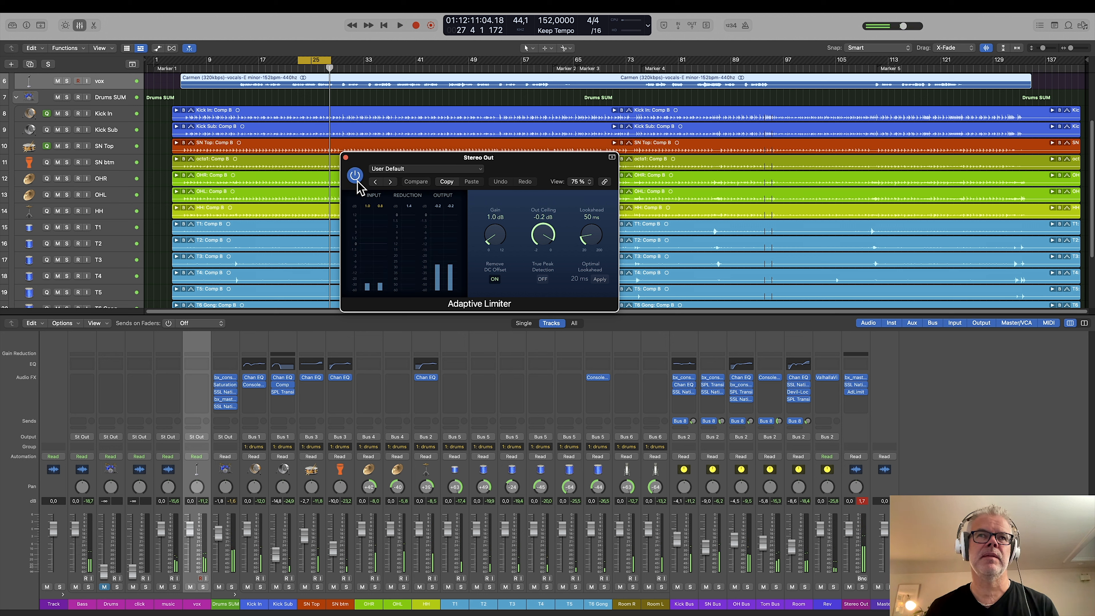
Step: Compare the mix loop around bar 25 with the Adaptive Limiter switched off and on, and close the plugin
{"action": "key", "text": "space"}
{"action": "left_click", "coordinate": [356, 174]}
{"action": "left_click", "coordinate": [356, 174]}
{"action": "key", "text": "space"}
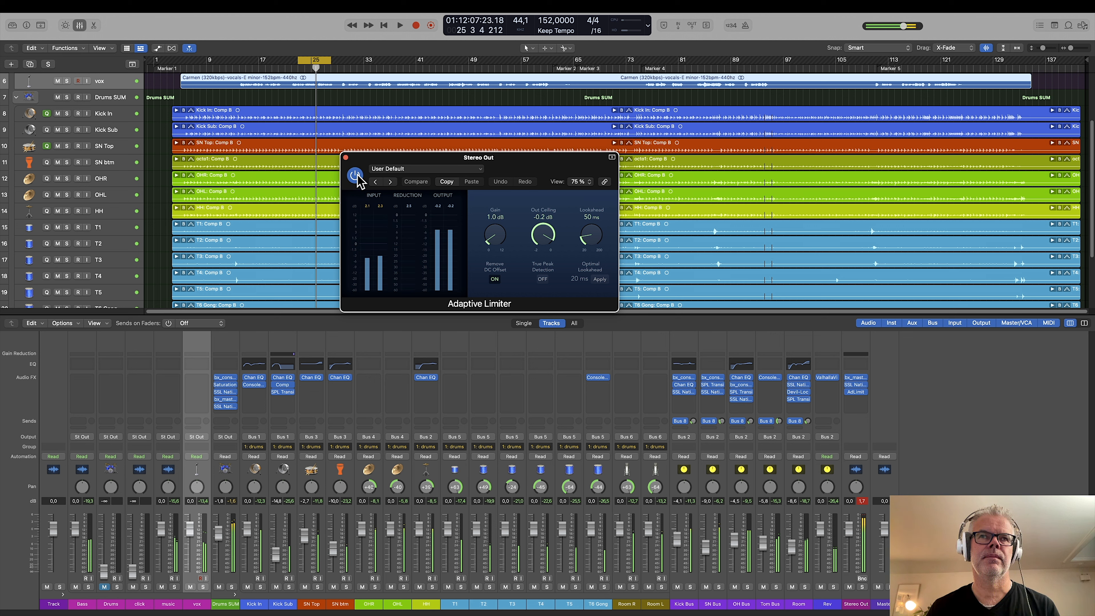
{"action": "left_click", "coordinate": [346, 157]}
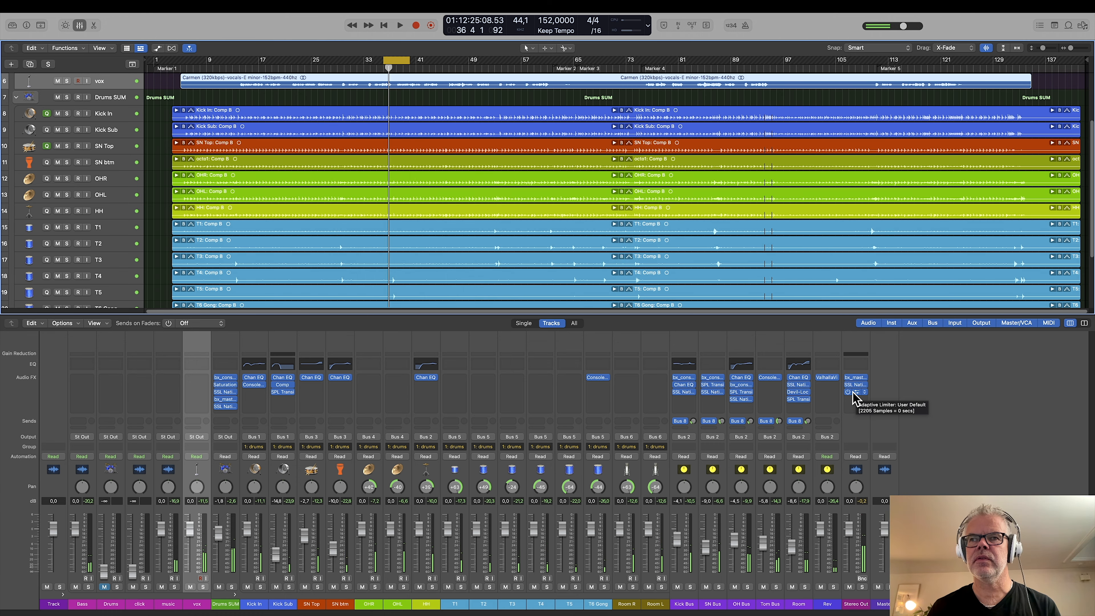
Step: Reopen the Stereo Out's Adaptive Limiter, compare it off and on in the loop around bar 36, close it and reset the peak display
{"action": "left_click", "coordinate": [853, 391]}
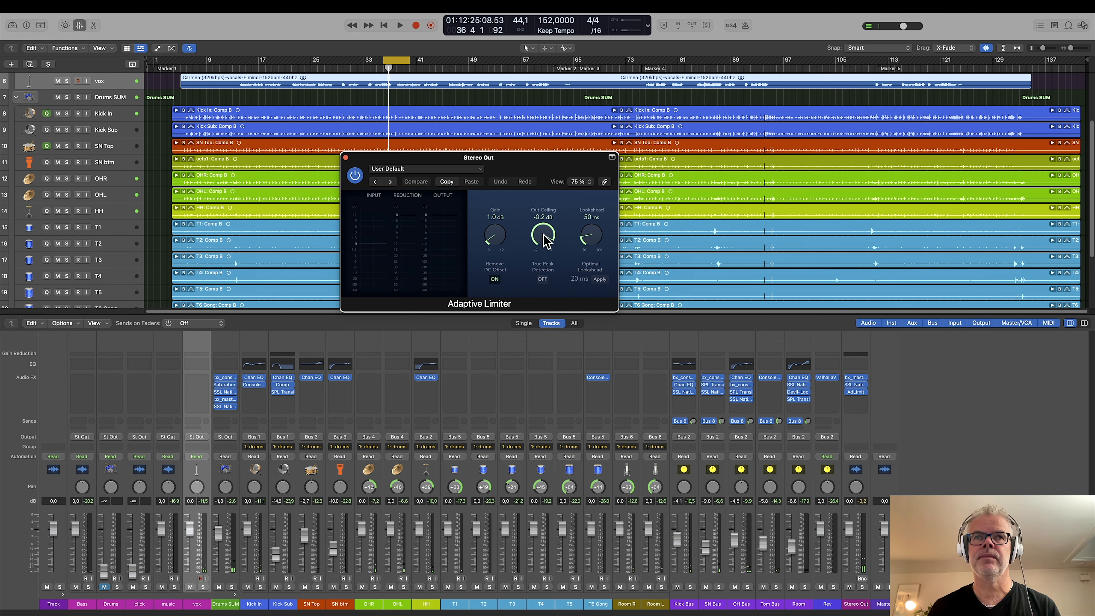
{"action": "key", "text": "space"}
{"action": "left_click", "coordinate": [355, 175]}
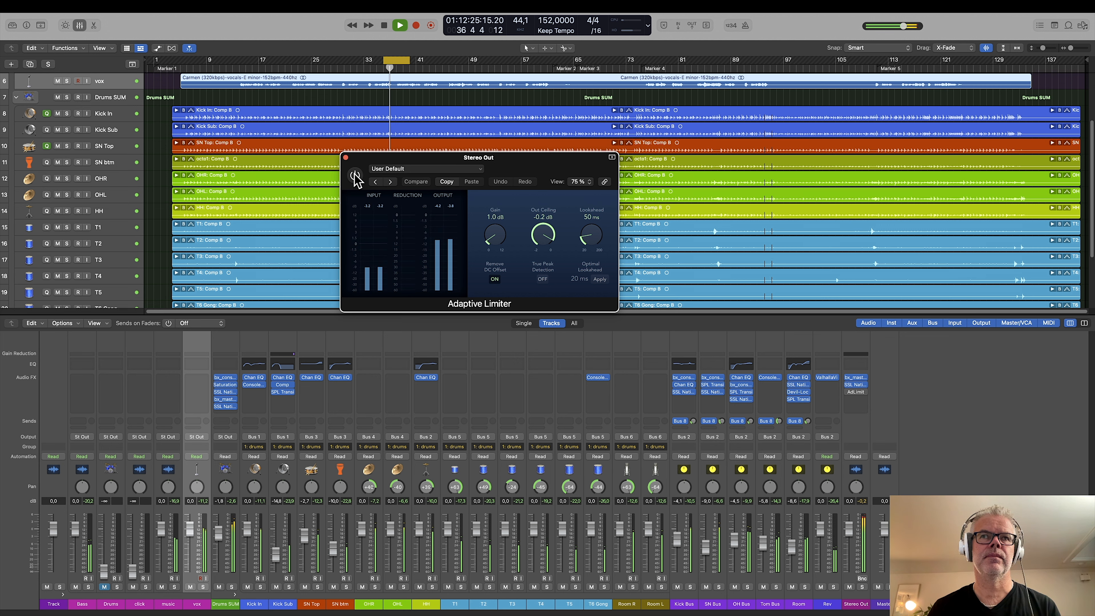
{"action": "left_click", "coordinate": [355, 175]}
{"action": "key", "text": "space"}
{"action": "left_click", "coordinate": [345, 158]}
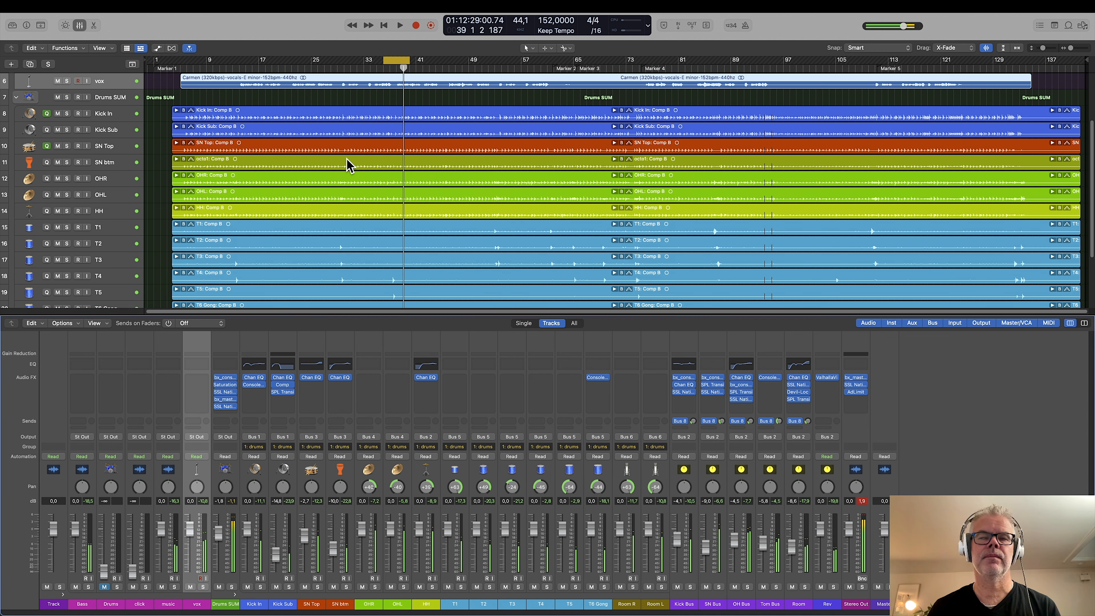
{"action": "left_click", "coordinate": [861, 501]}
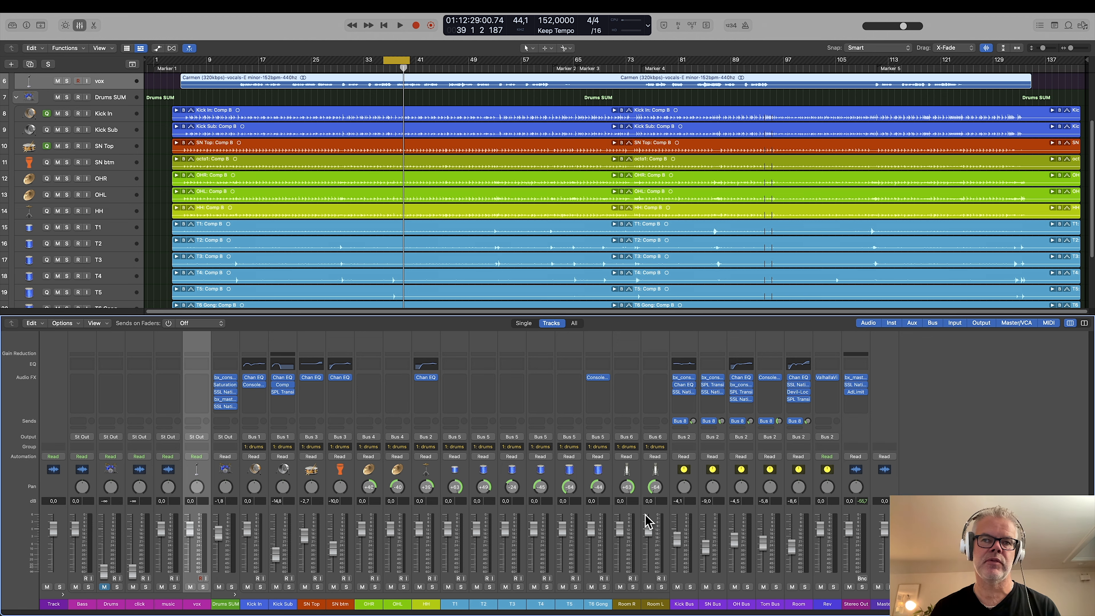
Step: Select the drum bus channel strips from Kick Bus through Room
{"action": "left_click", "coordinate": [706, 519]}
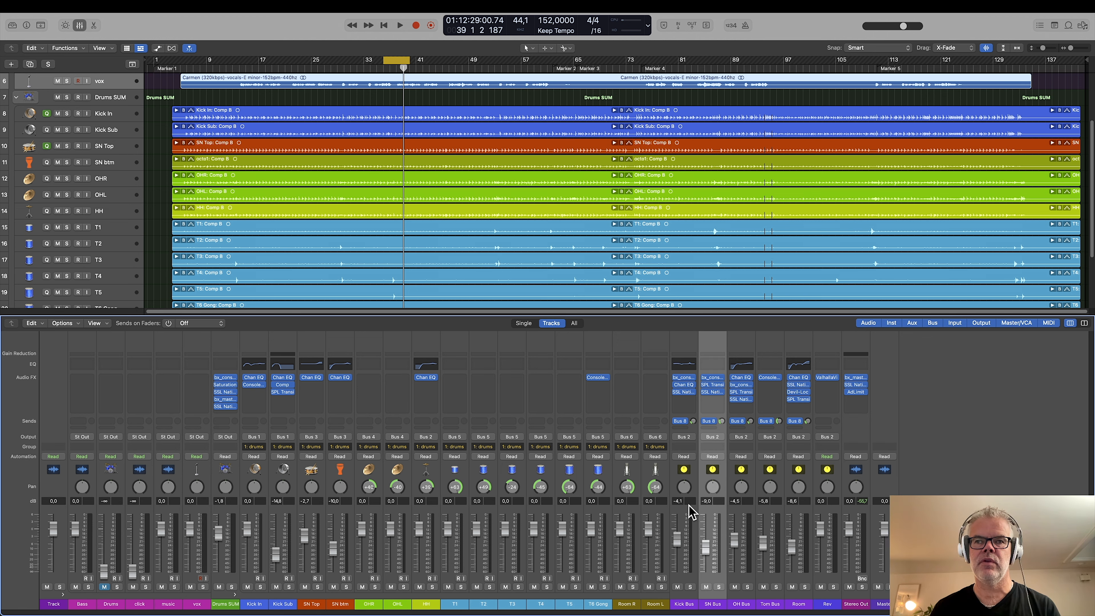
{"action": "left_click", "coordinate": [677, 509], "text": "shift"}
{"action": "left_click", "coordinate": [797, 515], "text": "shift"}
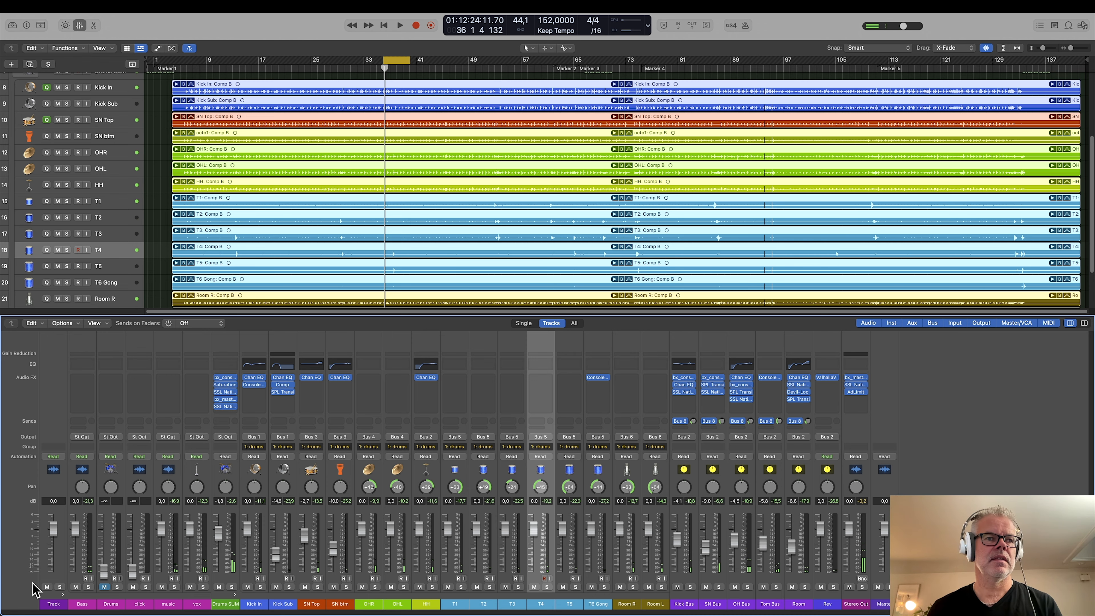
Step: Set the cycle range from about bar 26 to bar 42 and look over the drum tracks with automation shown
{"action": "left_click", "coordinate": [401, 60]}
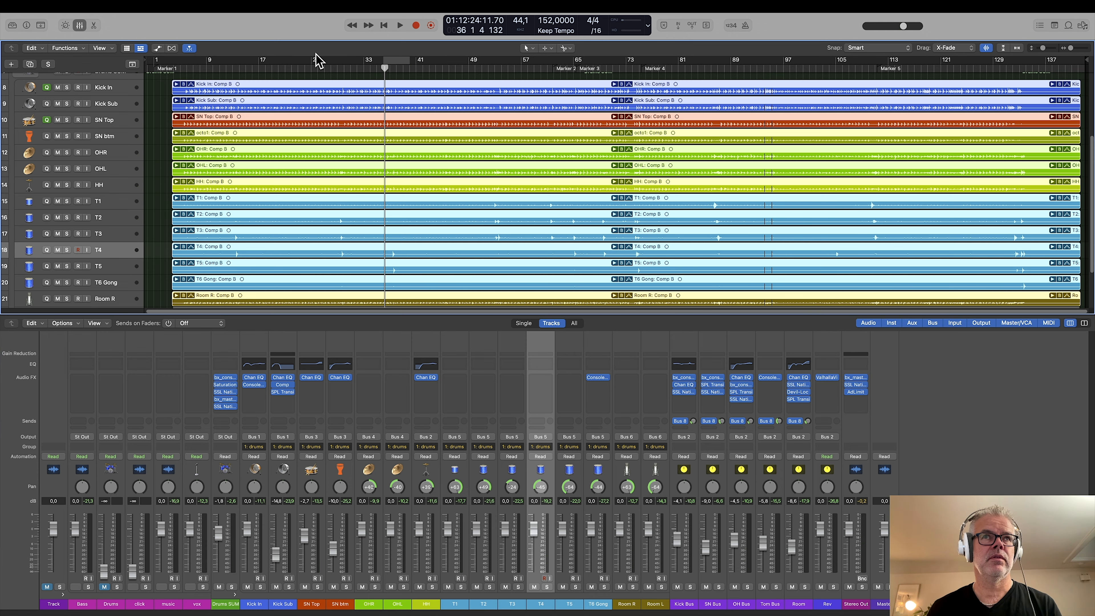
{"action": "left_click_drag", "start_coordinate": [317, 61], "coordinate": [342, 64]}
{"action": "left_click", "coordinate": [159, 48]}
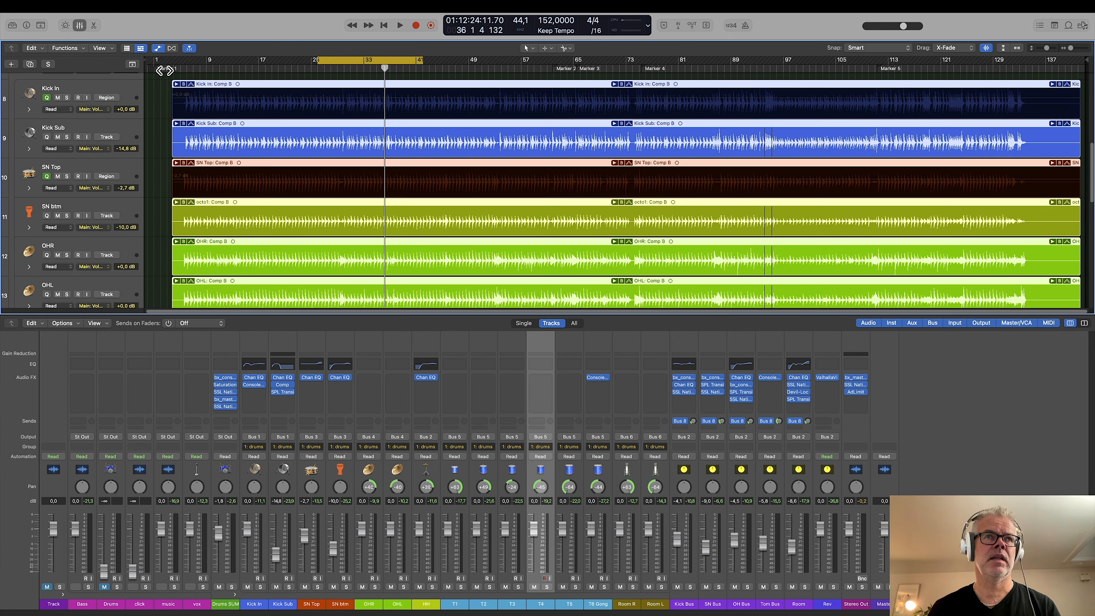
{"action": "scroll", "coordinate": [165, 71], "scroll_direction": "down", "scroll_amount": 10}
{"action": "scroll", "coordinate": [165, 72], "scroll_direction": "up", "scroll_amount": 15}
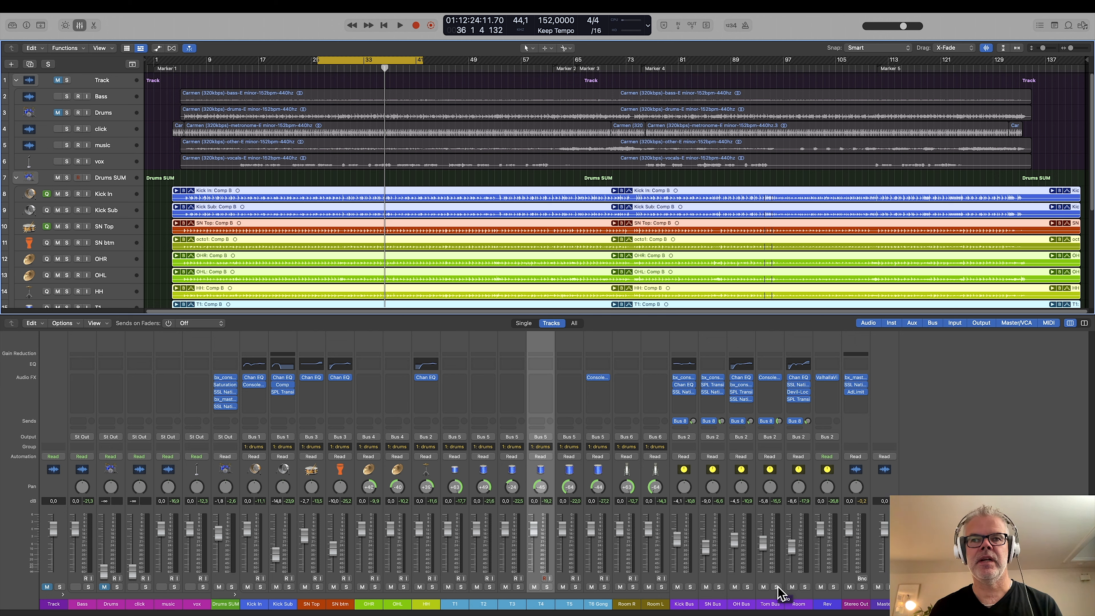
Step: Solo the OH, SN, Kick and Tom buses while the drum loop plays
{"action": "key", "text": "space"}
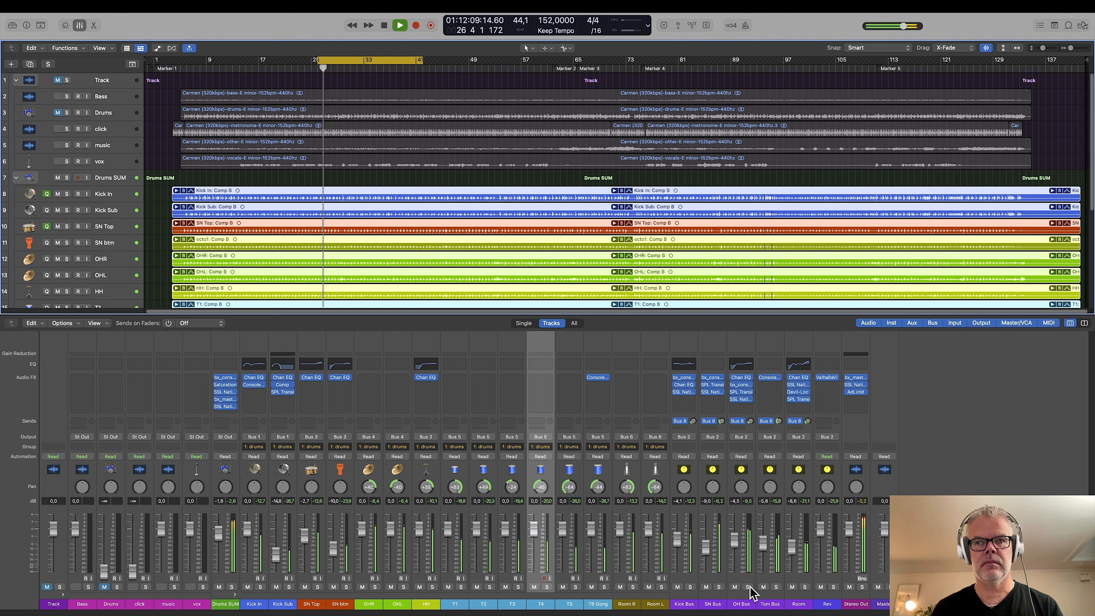
{"action": "left_click", "coordinate": [747, 587]}
{"action": "left_click", "coordinate": [718, 587]}
{"action": "left_click", "coordinate": [689, 587]}
{"action": "left_click", "coordinate": [776, 587]}
{"action": "key", "text": "space"}
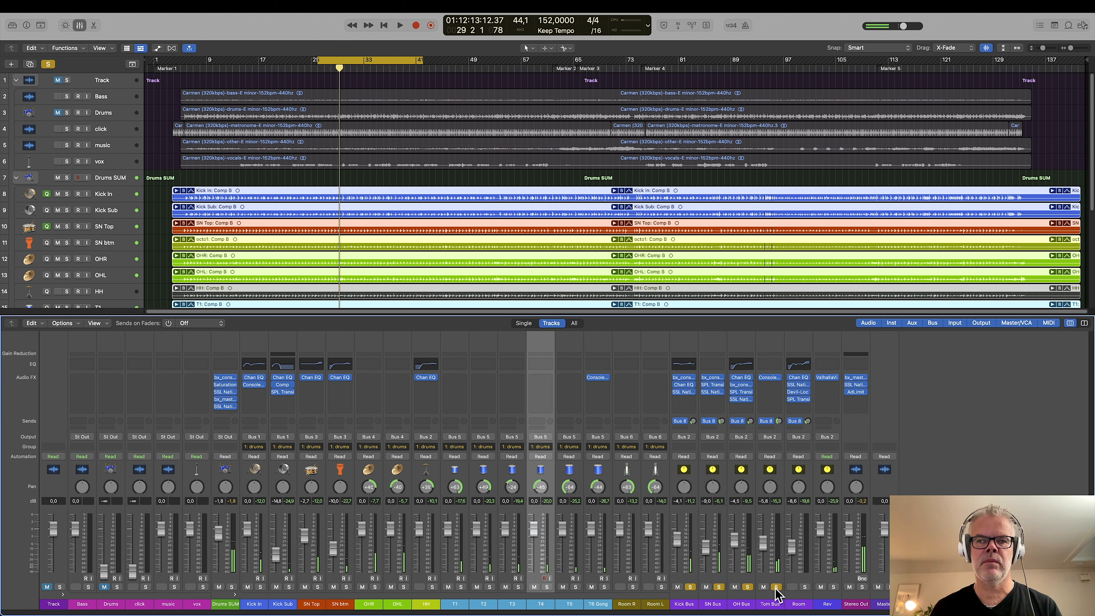
Step: With the Rev channel muted, compare the soloed kick, snare and overhead buses without and with the Tom Bus soloed
{"action": "left_click", "coordinate": [775, 587]}
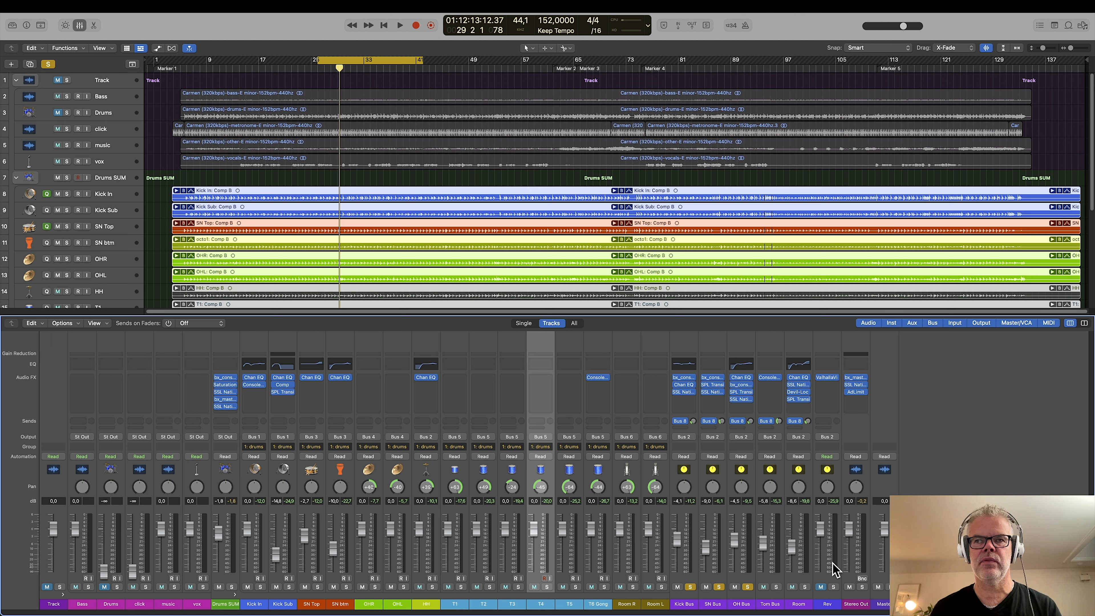
{"action": "key", "text": "space"}
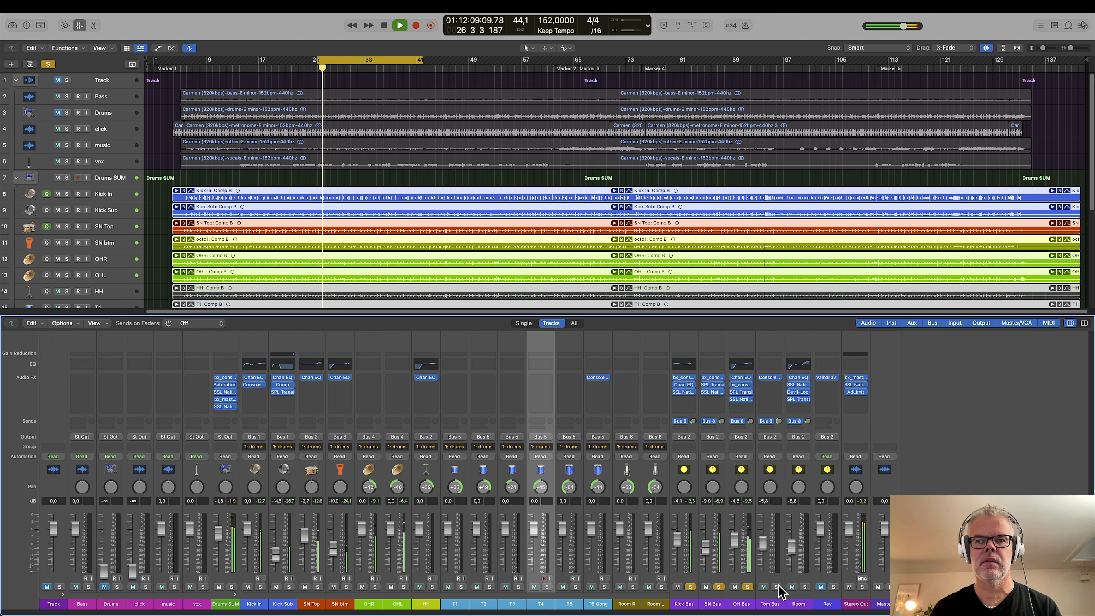
{"action": "left_click", "coordinate": [775, 587]}
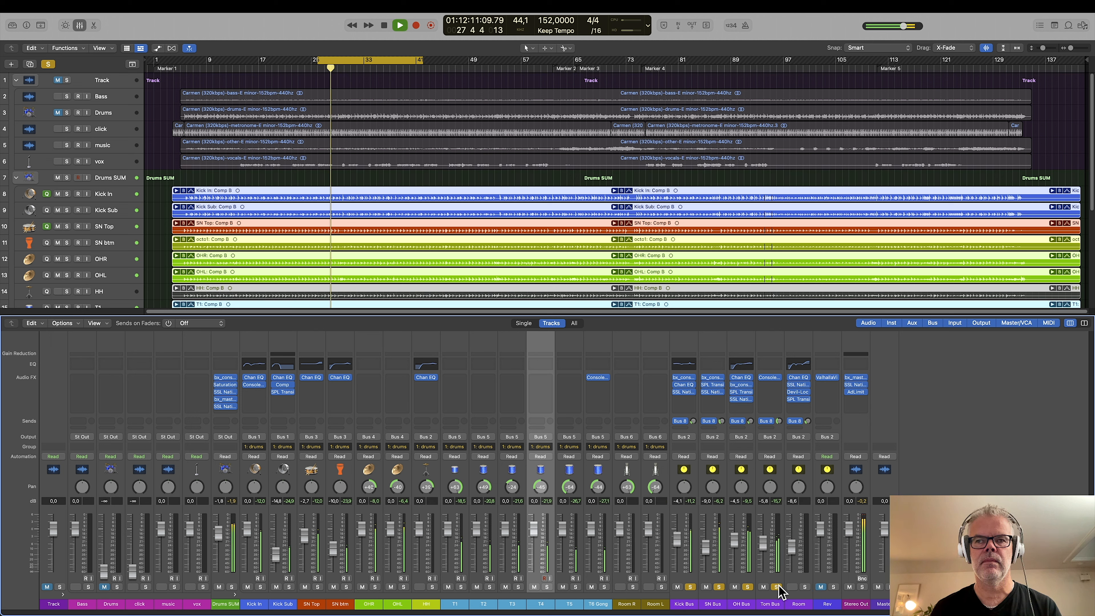
{"action": "key", "text": "space"}
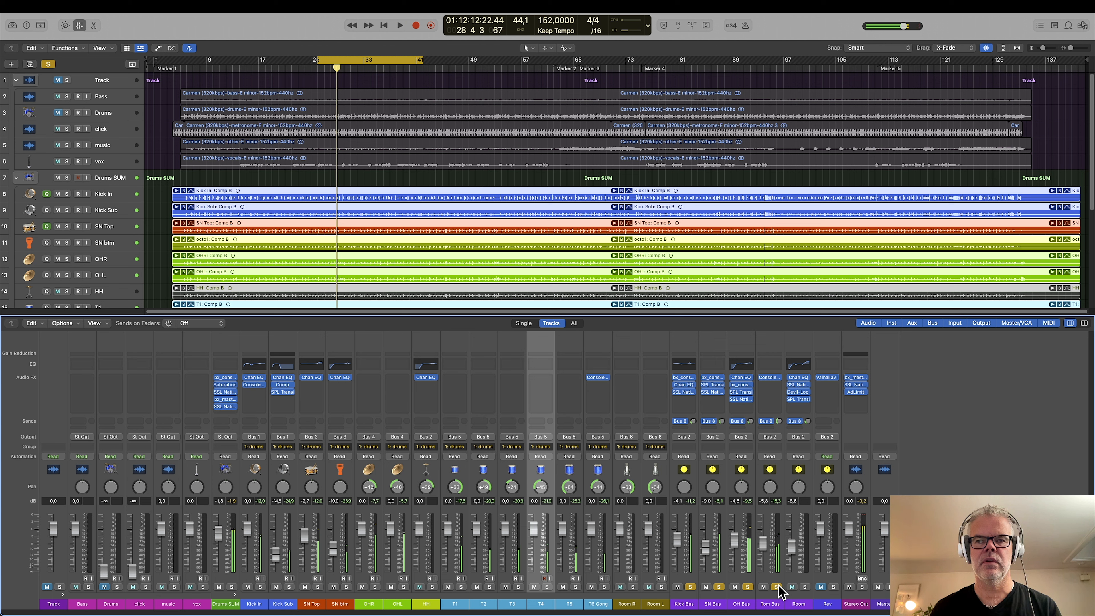
{"action": "key", "text": "space"}
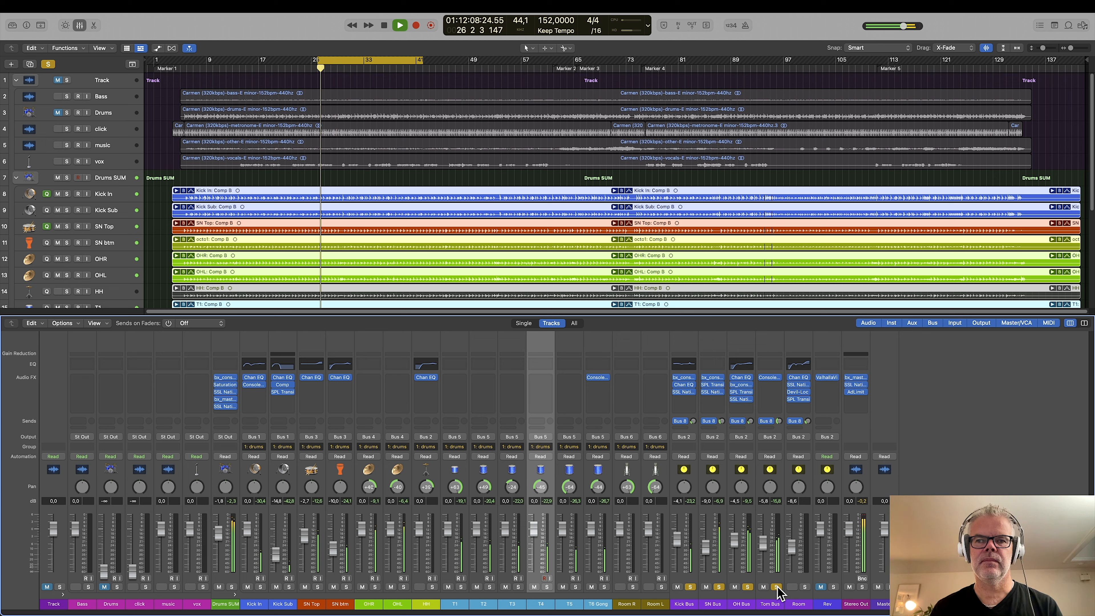
{"action": "left_click", "coordinate": [776, 587]}
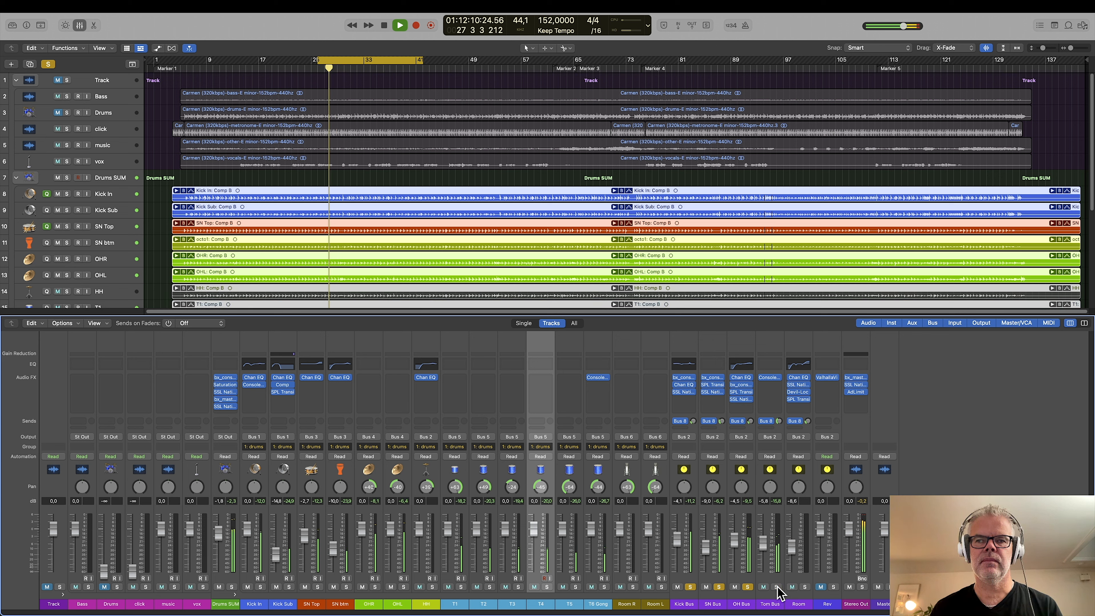
{"action": "key", "text": "space"}
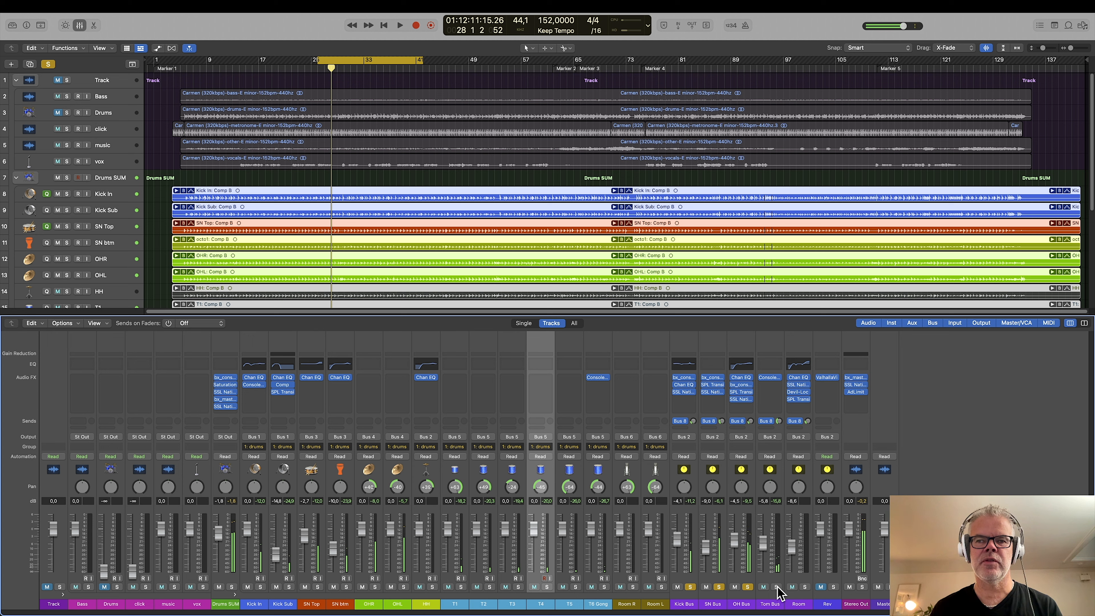
{"action": "key", "text": "space"}
{"action": "left_click", "coordinate": [776, 587]}
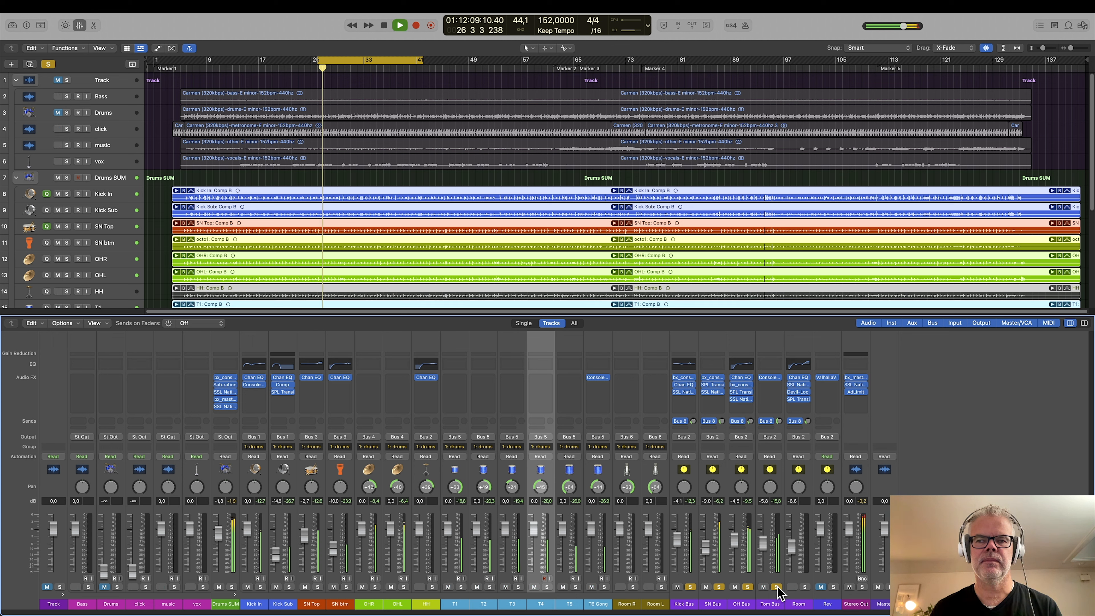
{"action": "key", "text": "space"}
Step: Set the Tom Bus automation mode to Touch so its automation lane is shown among the tom tracks
{"action": "left_click", "coordinate": [779, 514]}
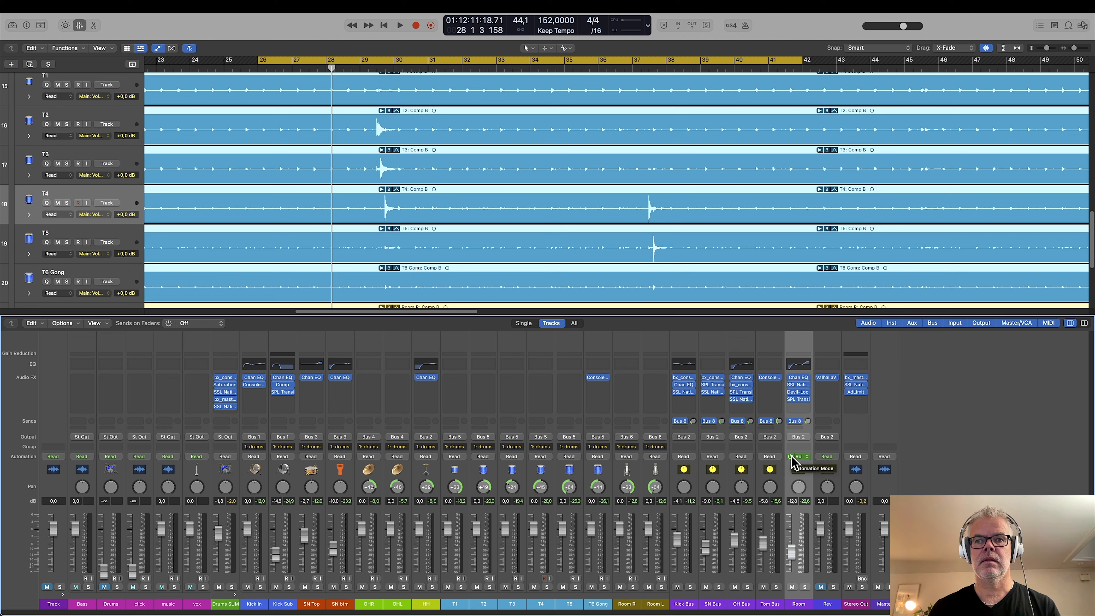
{"action": "left_click", "coordinate": [770, 456]}
{"action": "left_click", "coordinate": [772, 475]}
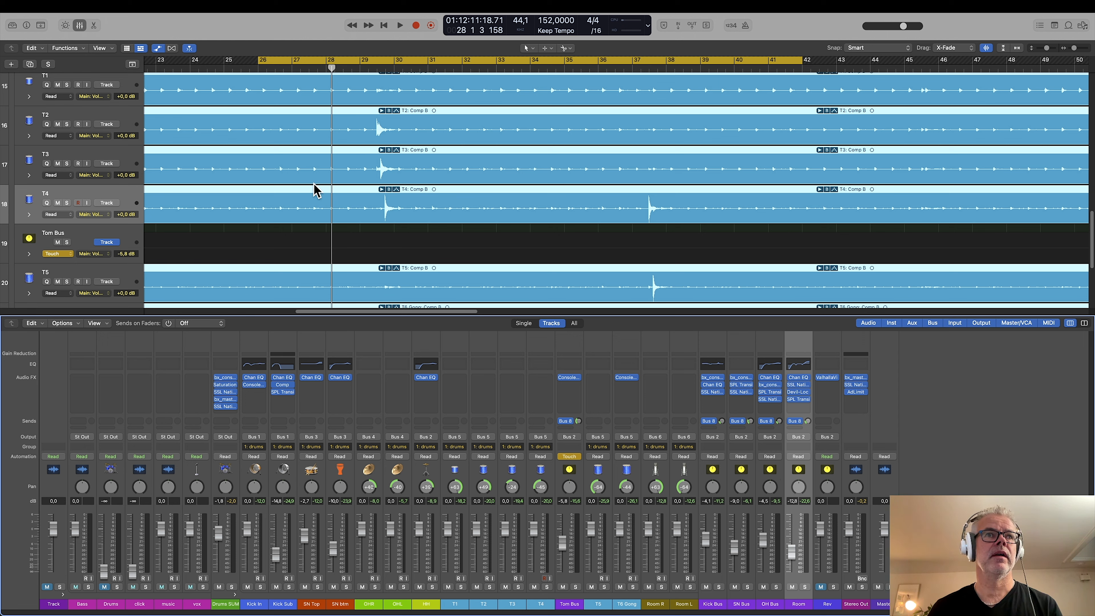
Step: Add Tom Bus volume automation points near bar 29, lowering the level before the tom fill to -21.5 dB
{"action": "key", "text": "space"}
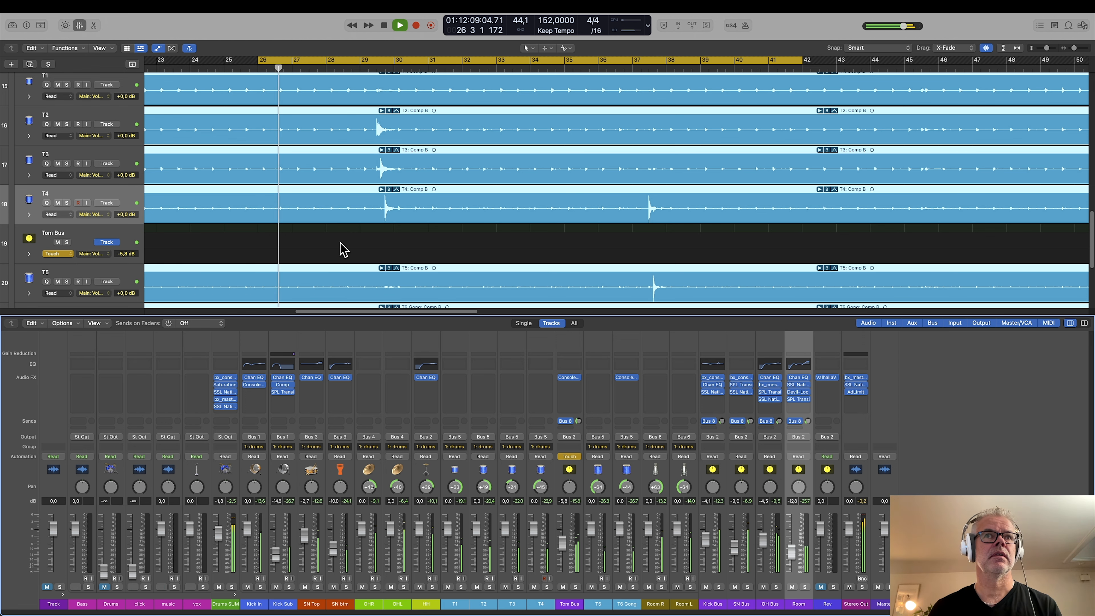
{"action": "left_click", "coordinate": [340, 248]}
{"action": "key", "text": "space"}
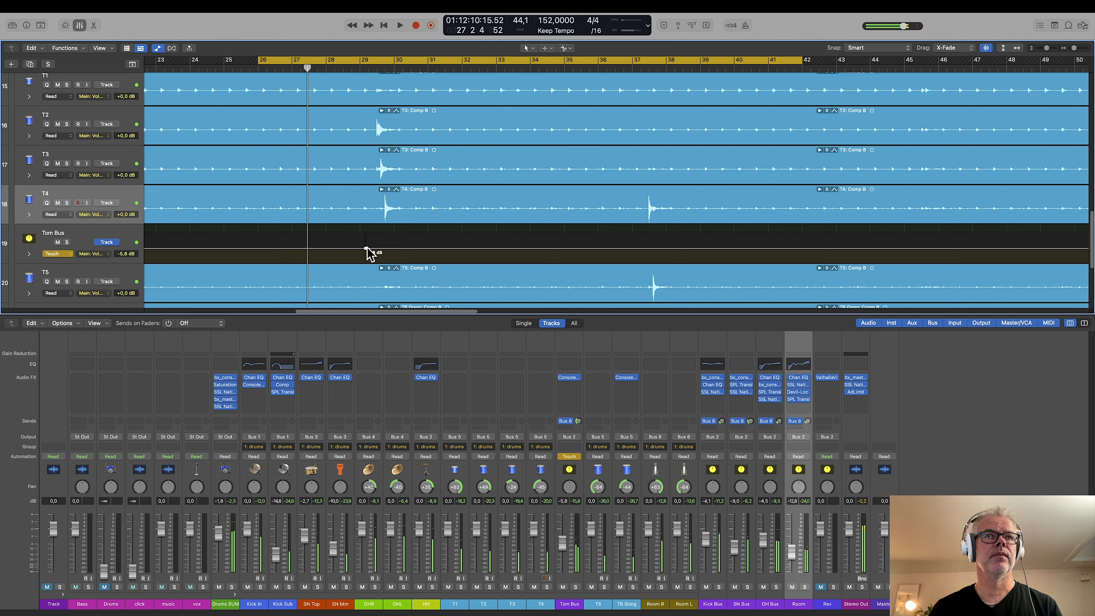
{"action": "left_click_drag", "start_coordinate": [342, 250], "coordinate": [342, 258]}
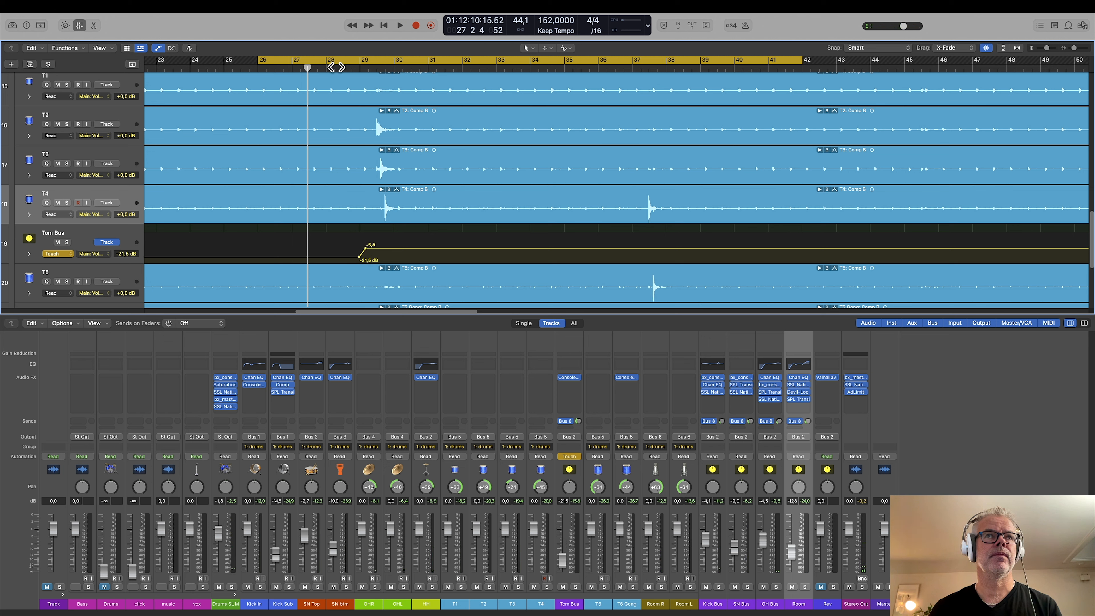
Step: Raise the Tom Bus level before the fill to -19.4 dB and shift the volume rise closer to the tom hit while listening
{"action": "key", "text": "space"}
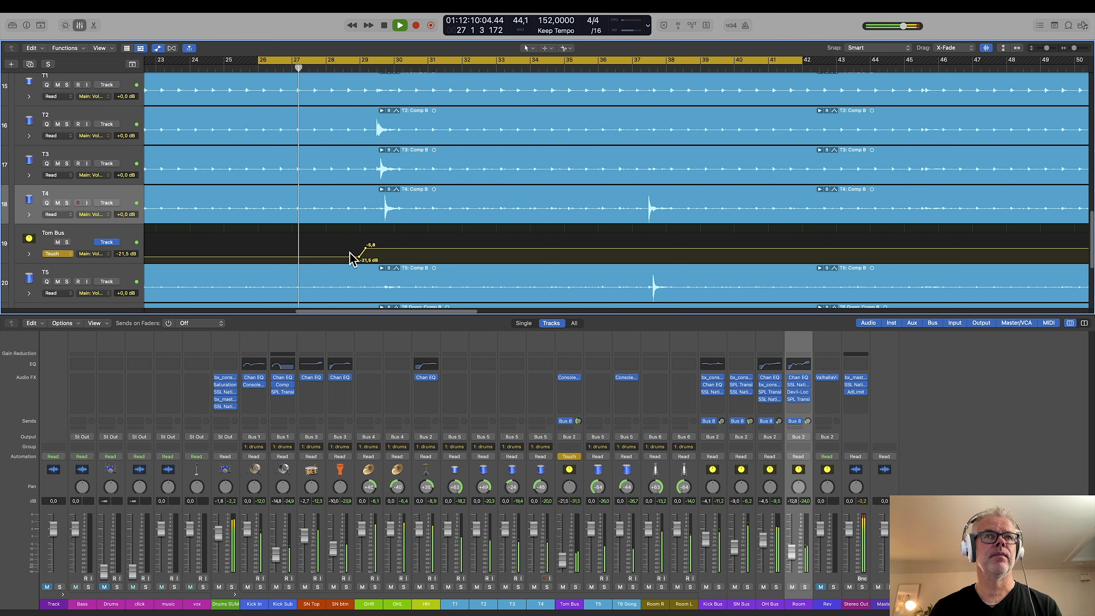
{"action": "key", "text": "space"}
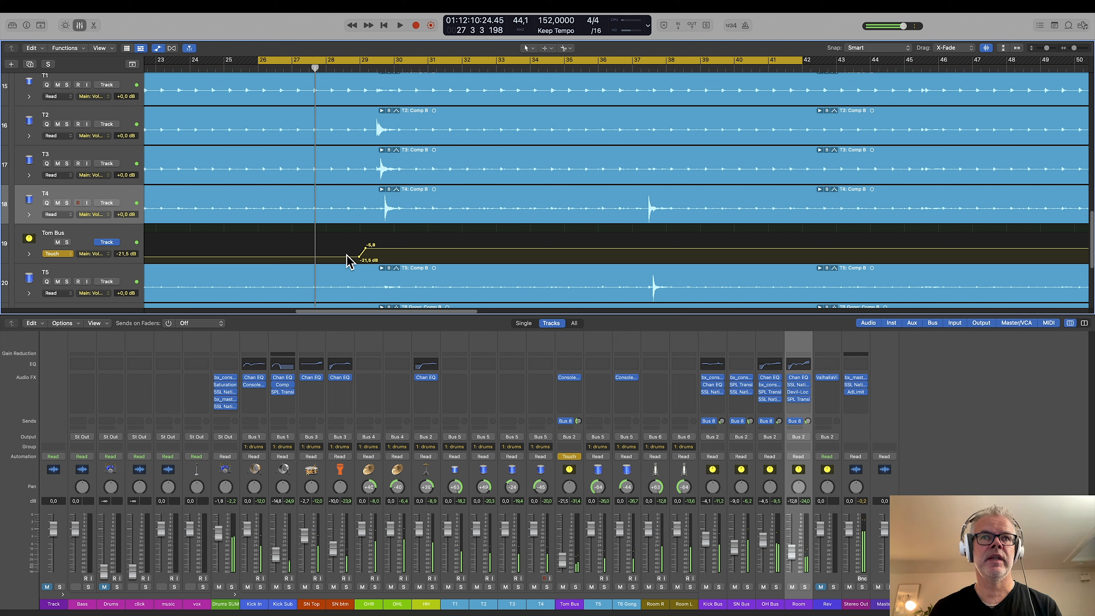
{"action": "left_click_drag", "start_coordinate": [347, 255], "coordinate": [348, 254]}
{"action": "key", "text": "space"}
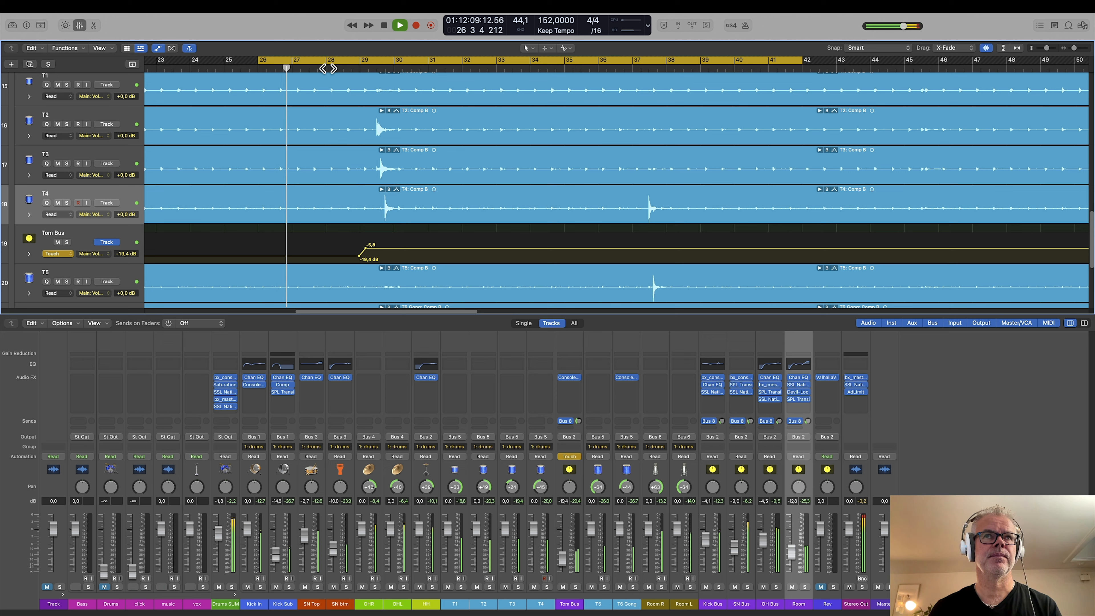
{"action": "left_click_drag", "start_coordinate": [365, 248], "coordinate": [367, 255]}
{"action": "key", "text": "space"}
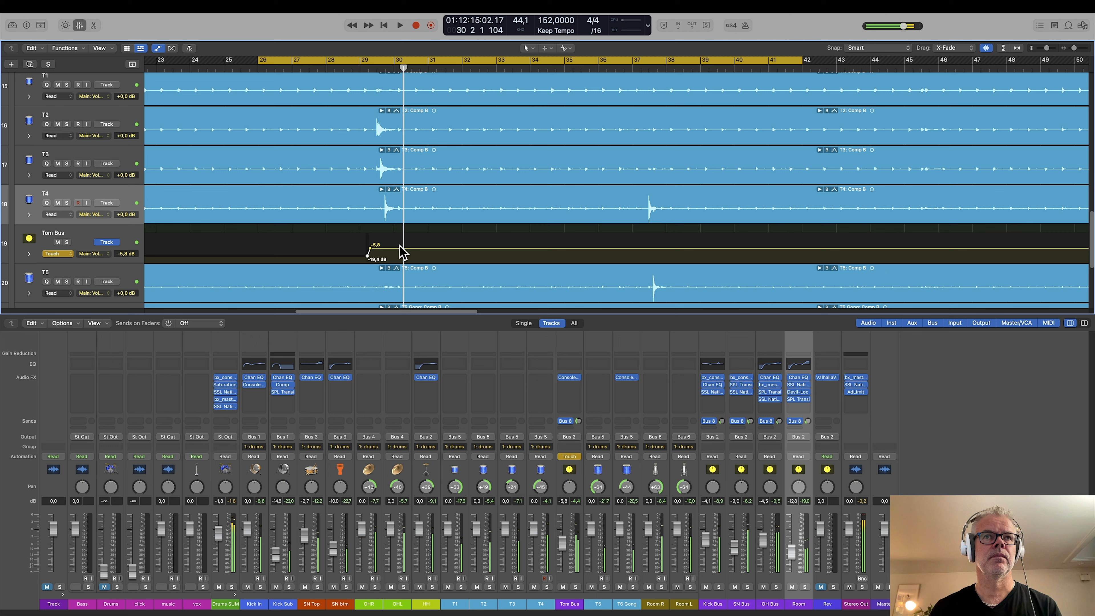
Step: Add Tom Bus volume points after the tom fill near bar 30, dropping the level from -5.8 dB to -20.5 dB
{"action": "left_click", "coordinate": [399, 248]}
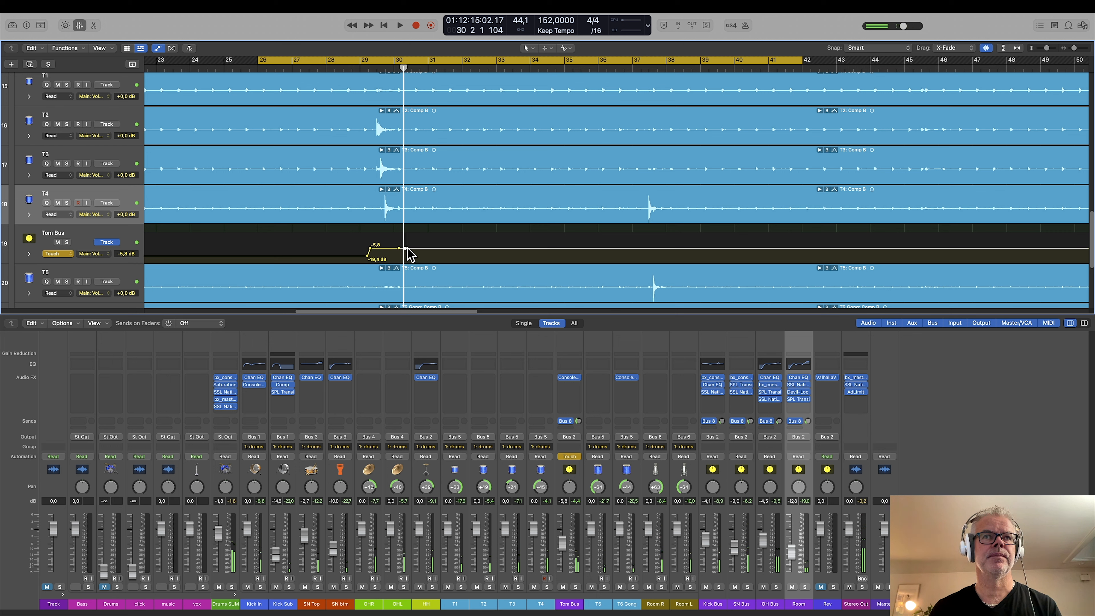
{"action": "left_click_drag", "start_coordinate": [417, 248], "coordinate": [401, 250]}
{"action": "left_click", "coordinate": [400, 248]}
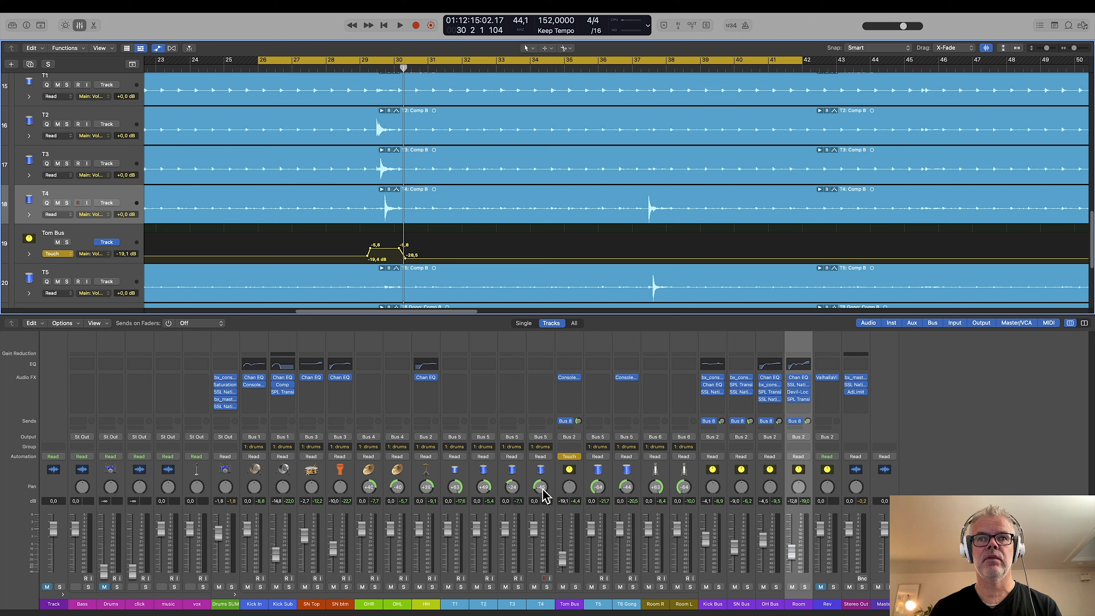
Step: Keep the Tom Bus in Touch mode, turn off the cycle range and play from about bar 29 to check the fill's automation
{"action": "left_click", "coordinate": [568, 456]}
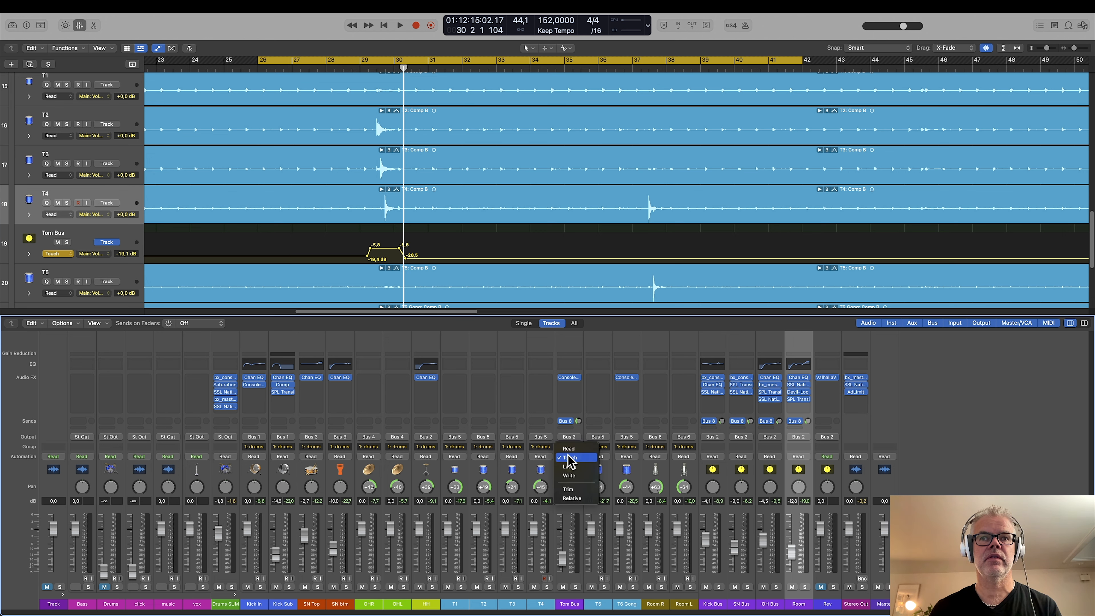
{"action": "left_click", "coordinate": [569, 458]}
{"action": "left_click", "coordinate": [370, 59]}
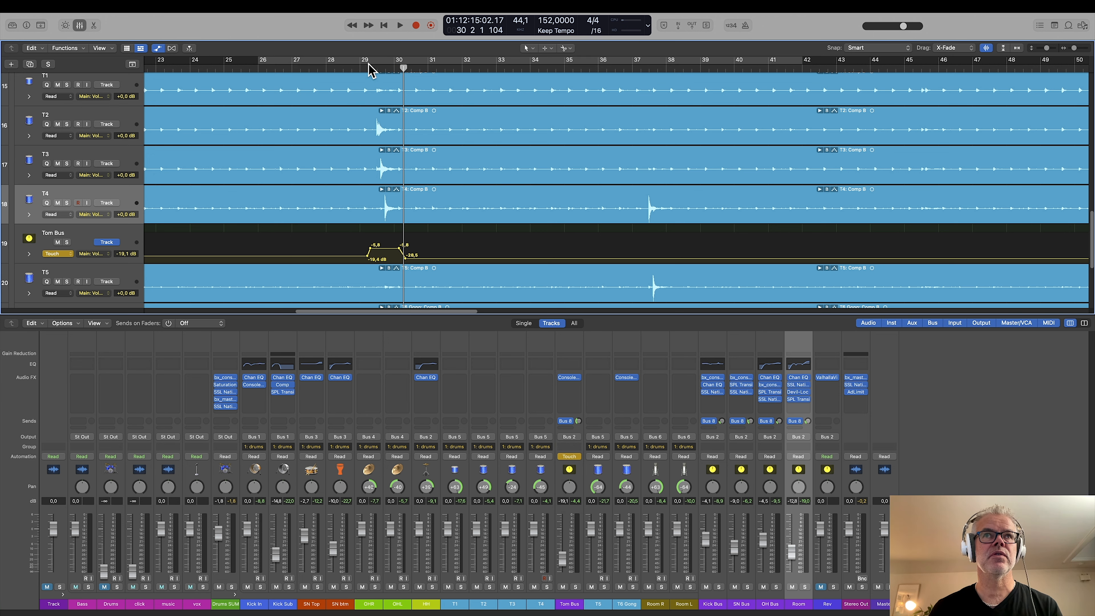
{"action": "double_click", "coordinate": [363, 69]}
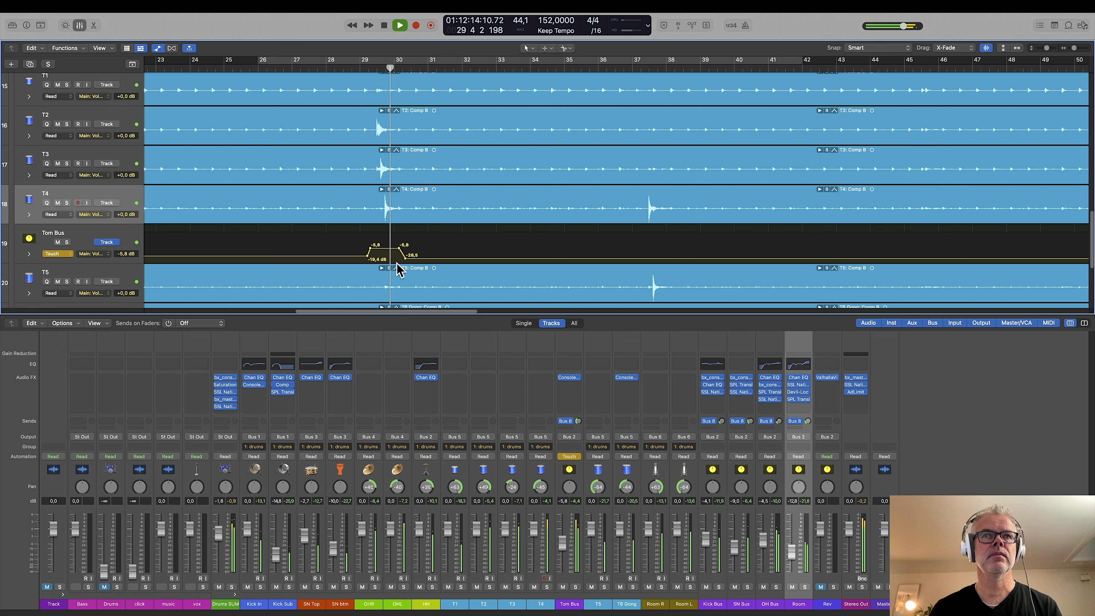
Step: Raise the Tom Bus volume during the fill near bar 29 to -2.5 dB and play from just before bar 29
{"action": "key", "text": "space"}
{"action": "left_click", "coordinate": [392, 253]}
{"action": "left_click_drag", "start_coordinate": [389, 246], "coordinate": [392, 250]}
{"action": "left_click", "coordinate": [357, 66]}
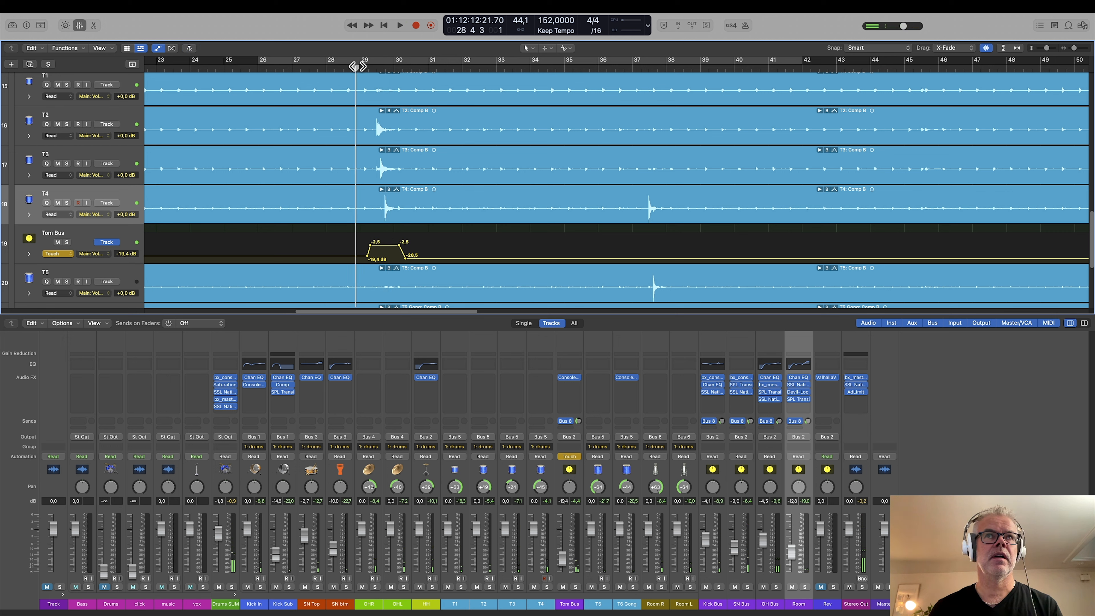
{"action": "key", "text": "space"}
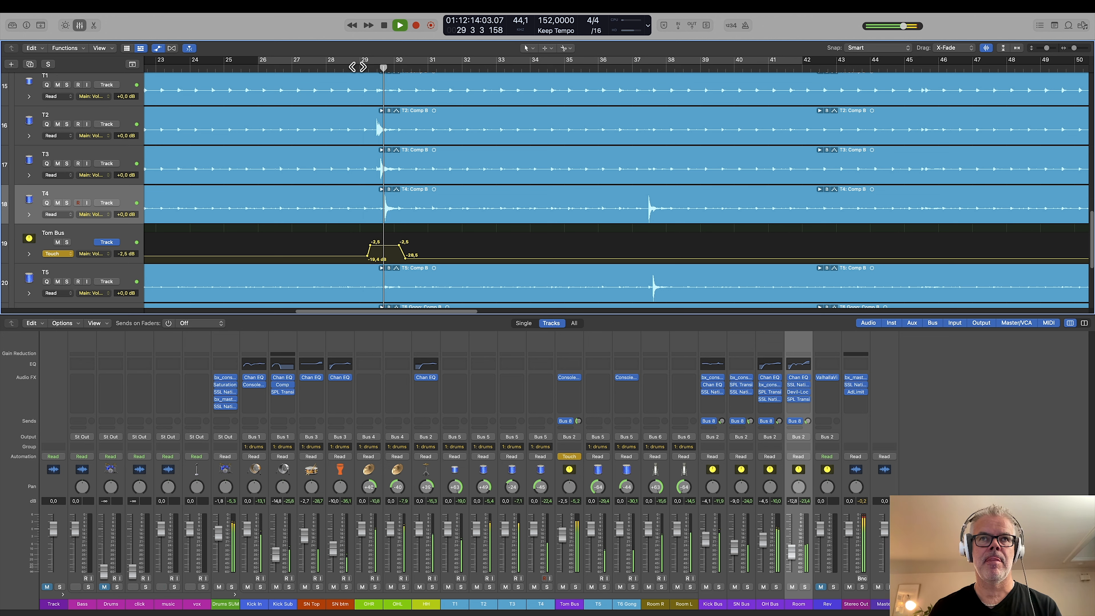
Step: Lower the Tom Bus volume during the fill to -6.9 dB and replay from around bar 29
{"action": "key", "text": "space"}
{"action": "left_click_drag", "start_coordinate": [390, 253], "coordinate": [379, 256]}
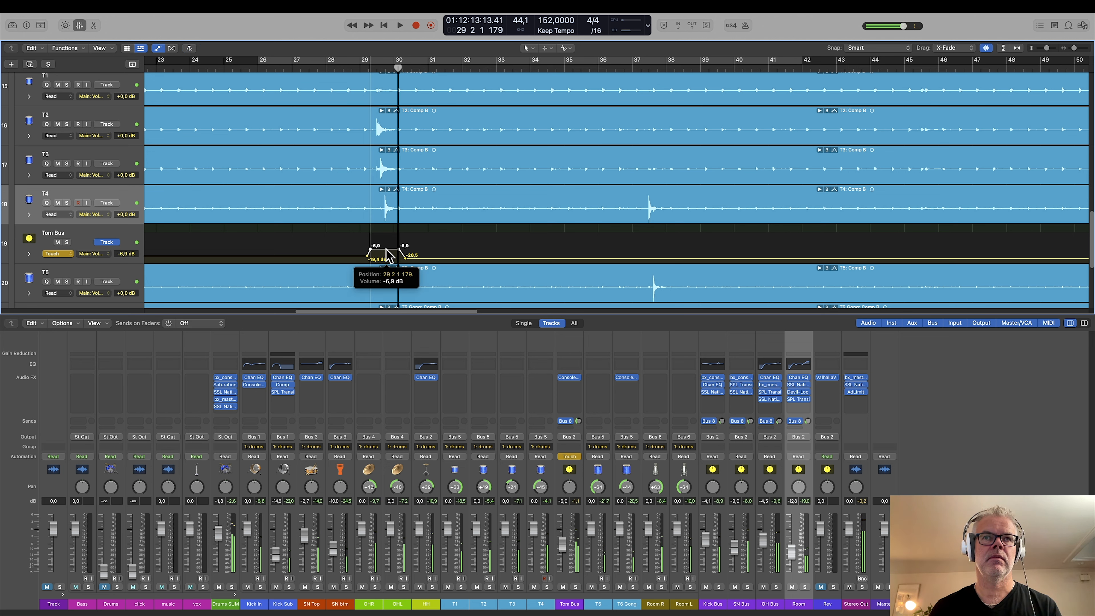
{"action": "left_click", "coordinate": [362, 65]}
{"action": "key", "text": "space"}
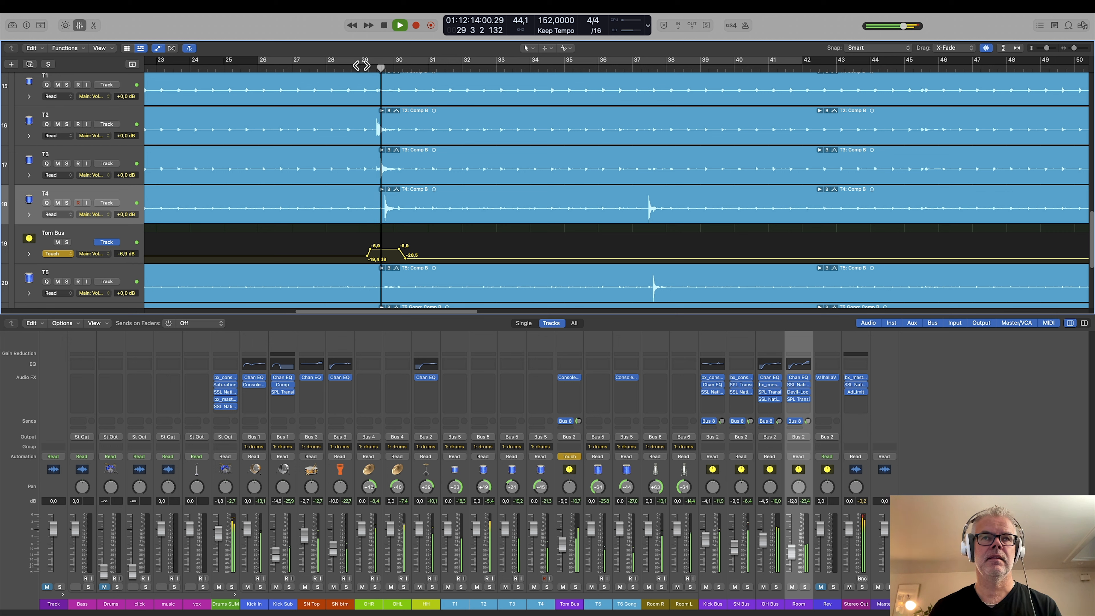
Step: Raise the Tom Bus volume during the fill to -3.0 dB and listen to the fill again
{"action": "key", "text": "space"}
{"action": "left_click_drag", "start_coordinate": [379, 252], "coordinate": [379, 247]}
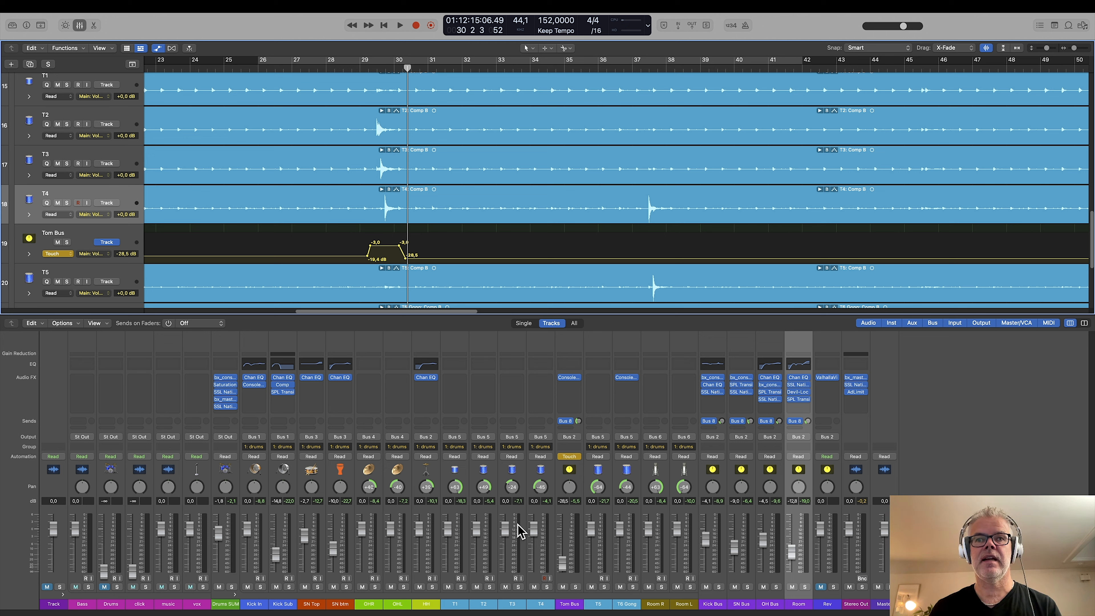
{"action": "key", "text": "space"}
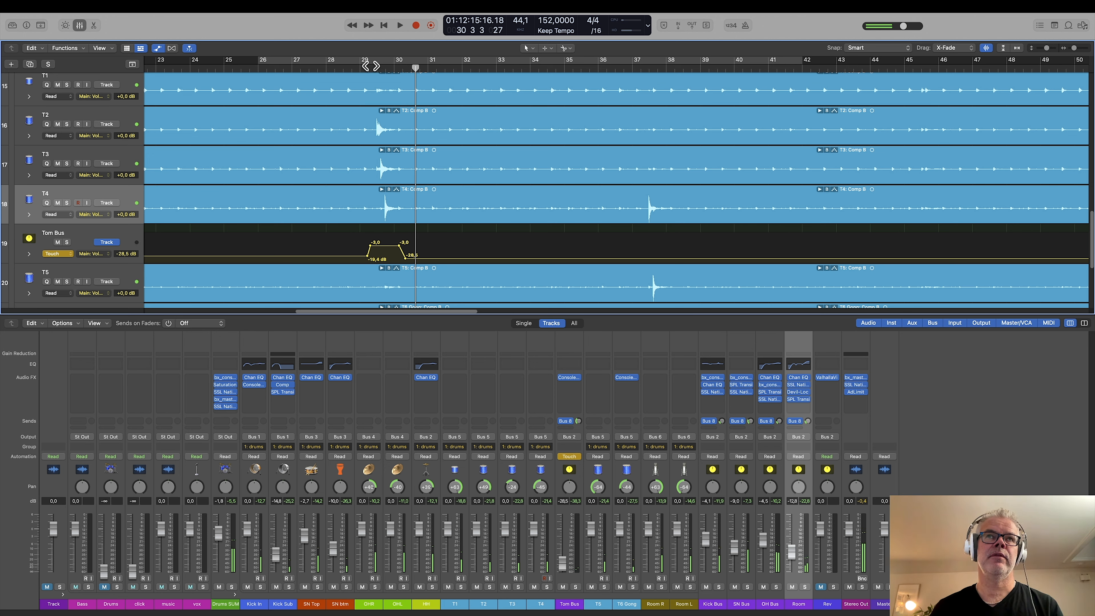
{"action": "left_click", "coordinate": [353, 66]}
{"action": "key", "text": "space"}
{"action": "key", "text": "space"}
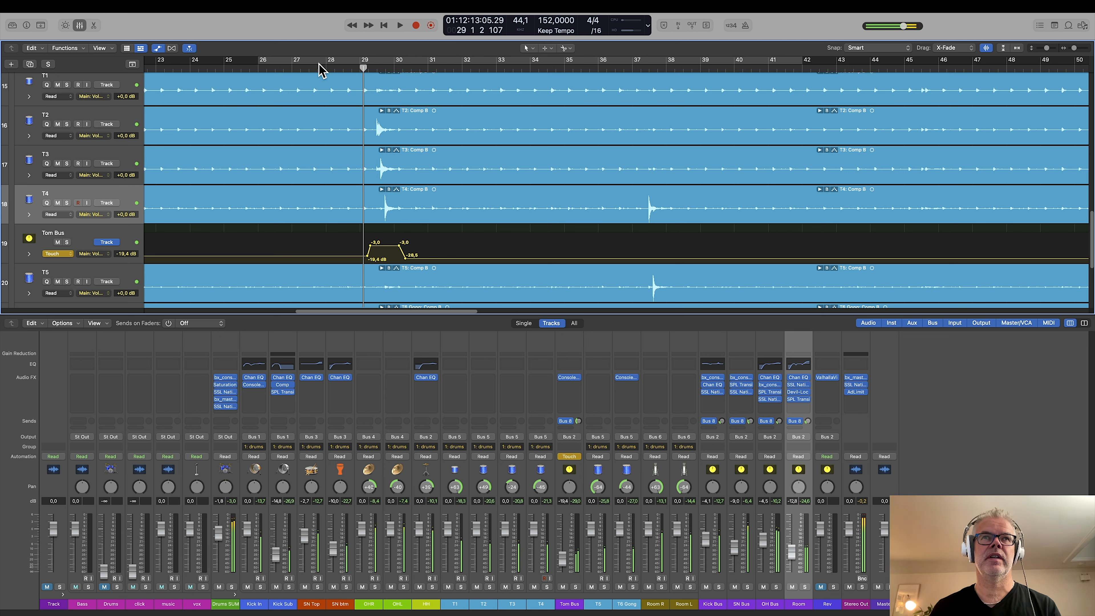
Step: Turn on the cycle range from bar 26 to about bar 42, replay the section and return the playhead to the tom fill
{"action": "left_click", "coordinate": [319, 63]}
{"action": "left_click", "coordinate": [319, 66]}
{"action": "key", "text": "Return"}
{"action": "key", "text": "space"}
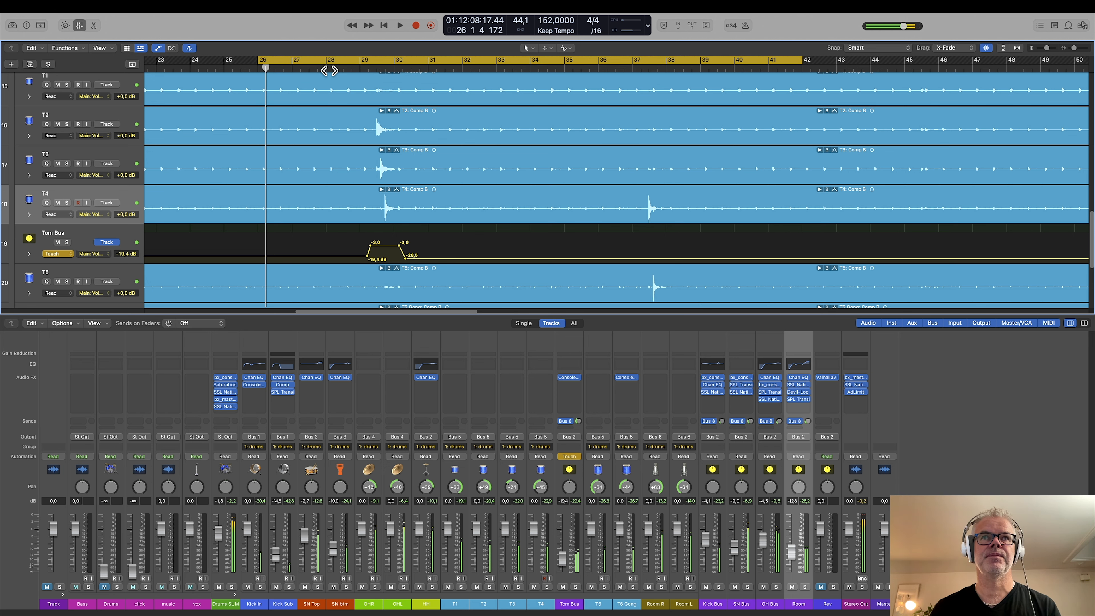
{"action": "left_click", "coordinate": [376, 68]}
{"action": "key", "text": "space"}
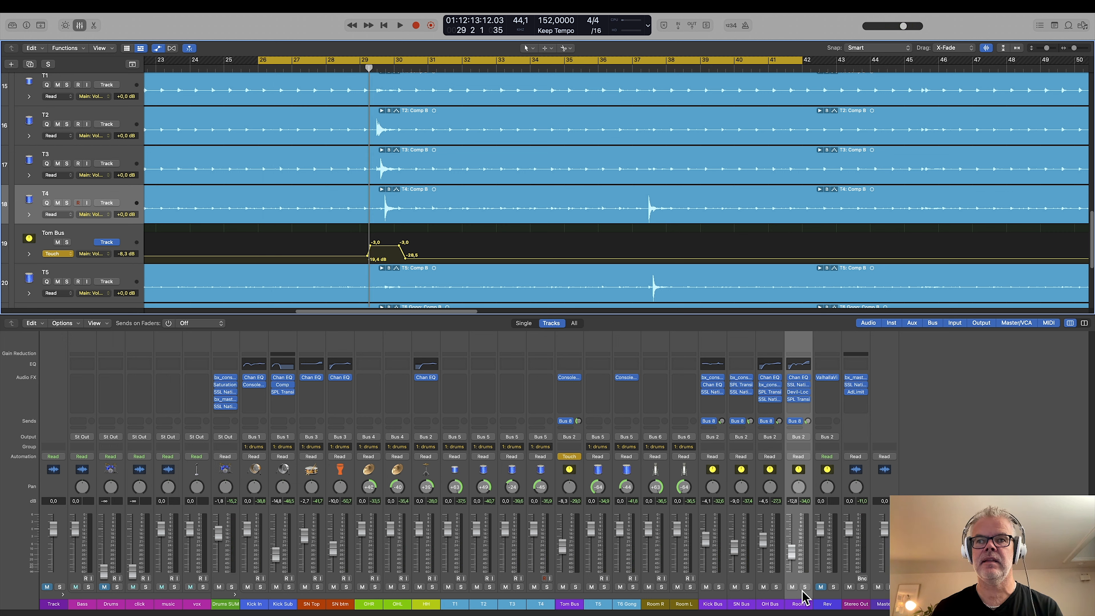
Step: Unmute the Rev channel and set the Tom Bus volume during the fill to -4.3 dB
{"action": "left_click", "coordinate": [820, 587]}
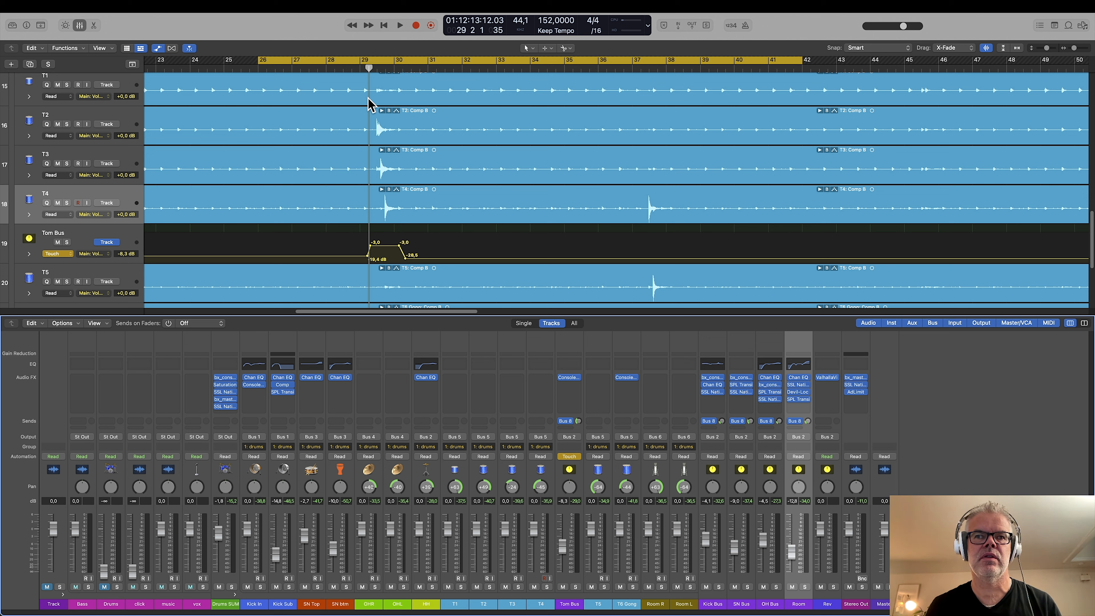
{"action": "left_click_drag", "start_coordinate": [393, 252], "coordinate": [393, 253]}
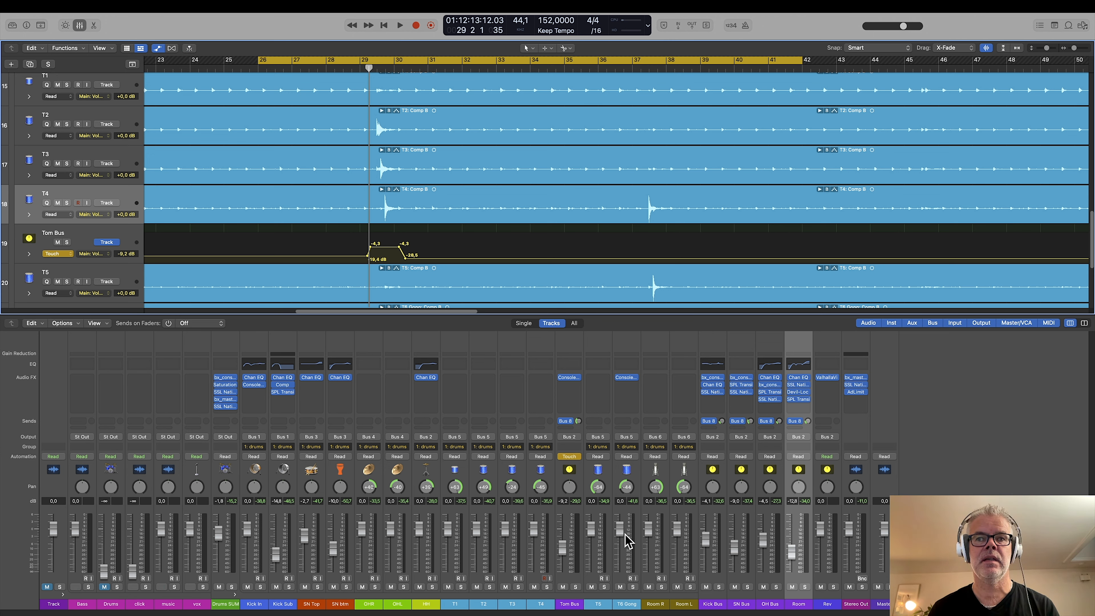
{"action": "left_click", "coordinate": [769, 516]}
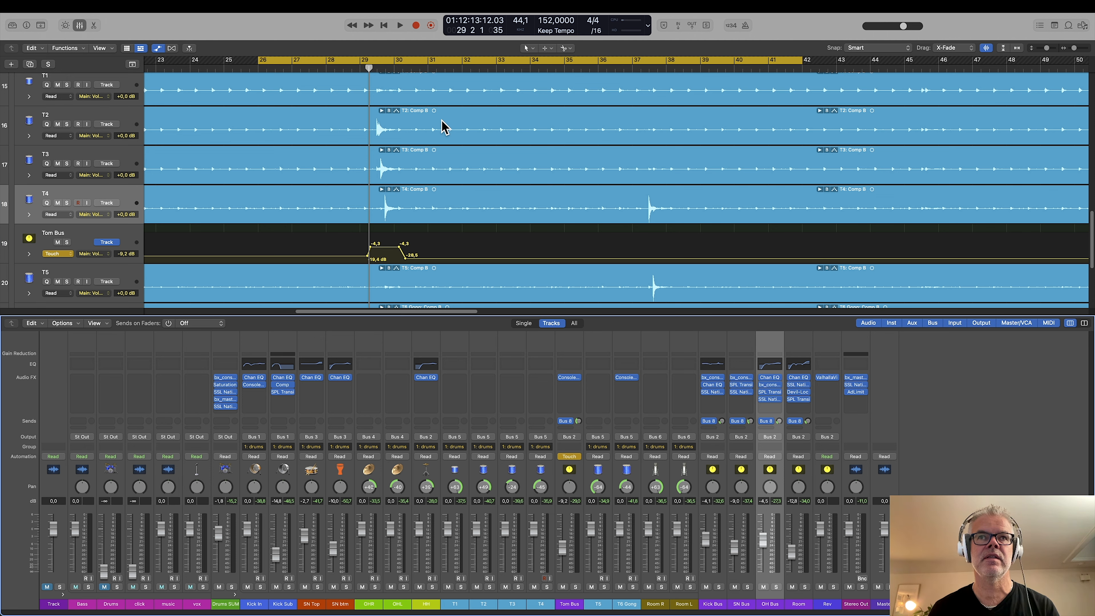